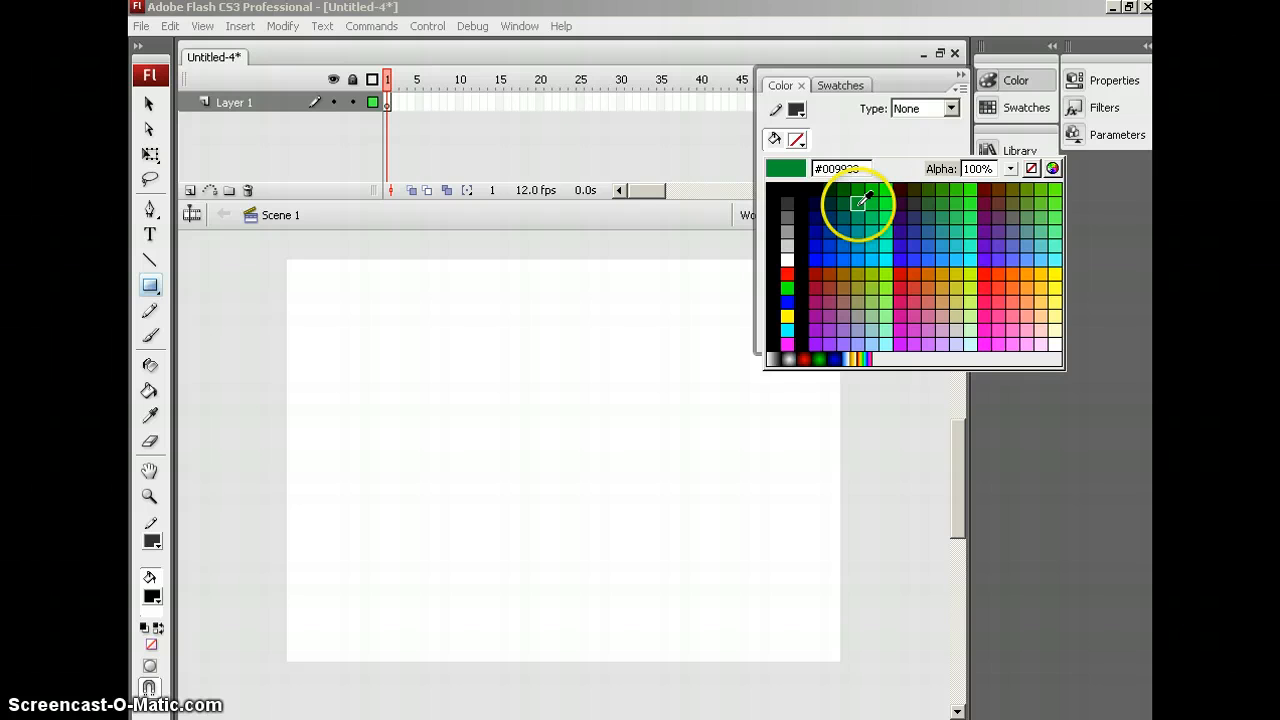
Draw a green rectangle without a stroke, about 550 by 168 px, across the lower part of the stage.
left_click(860, 203)
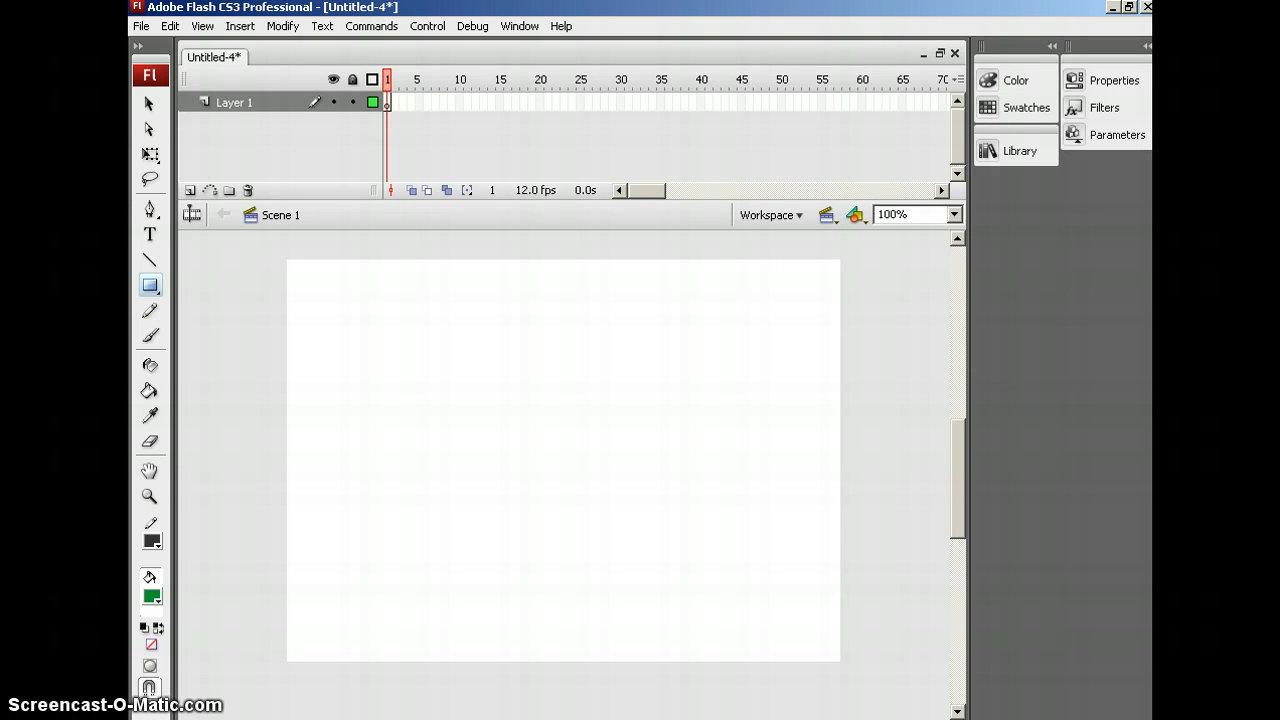
left_click(1002, 84)
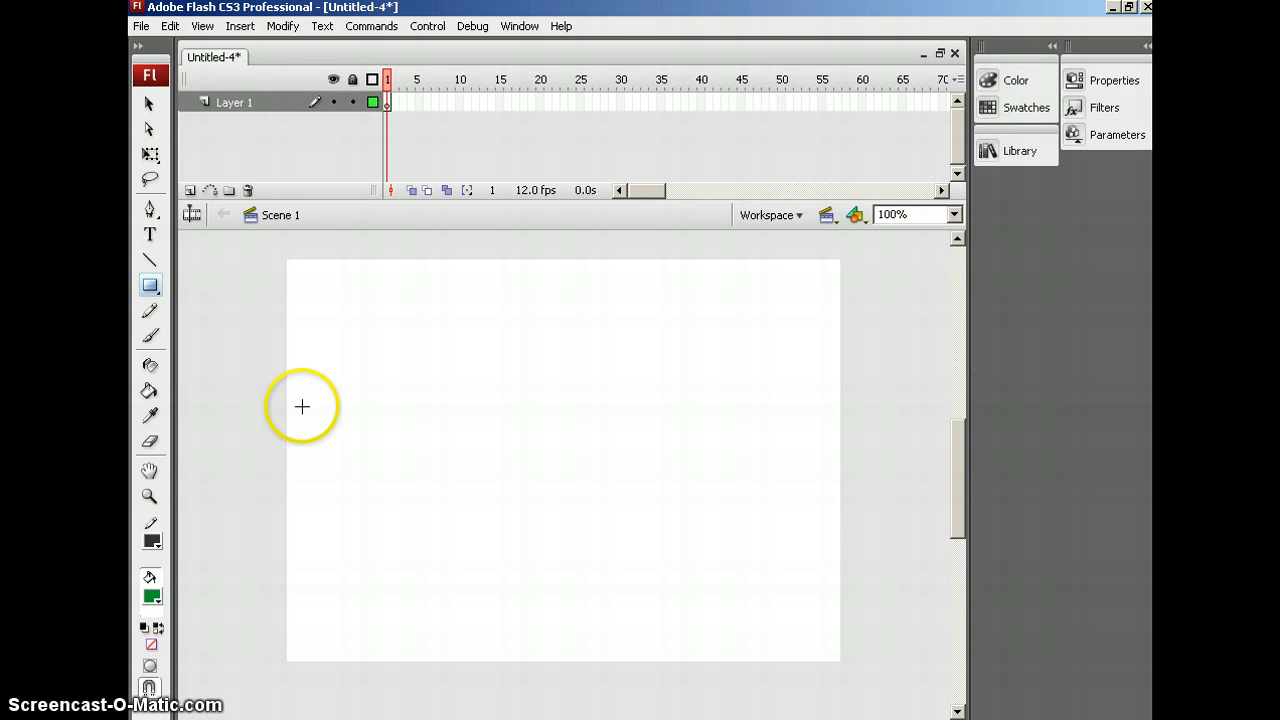
left_click(157, 540)
left_click(409, 308)
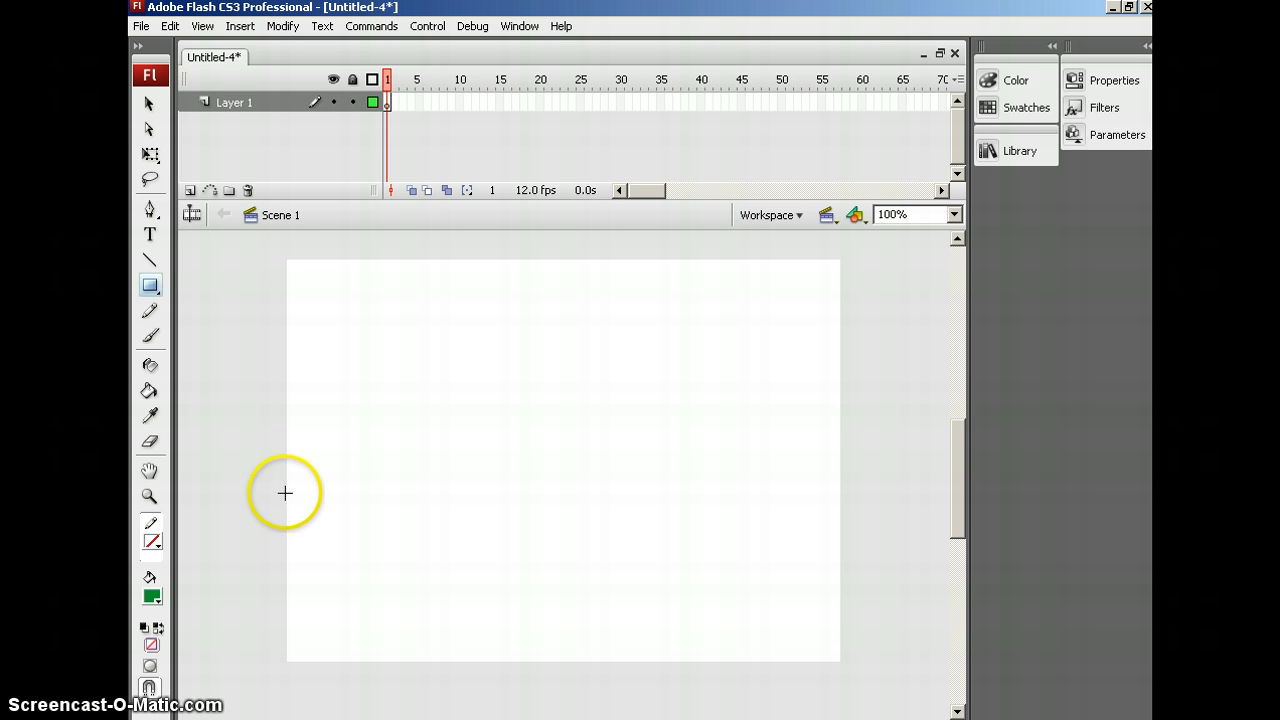
left_click_drag(285, 492, 838, 661)
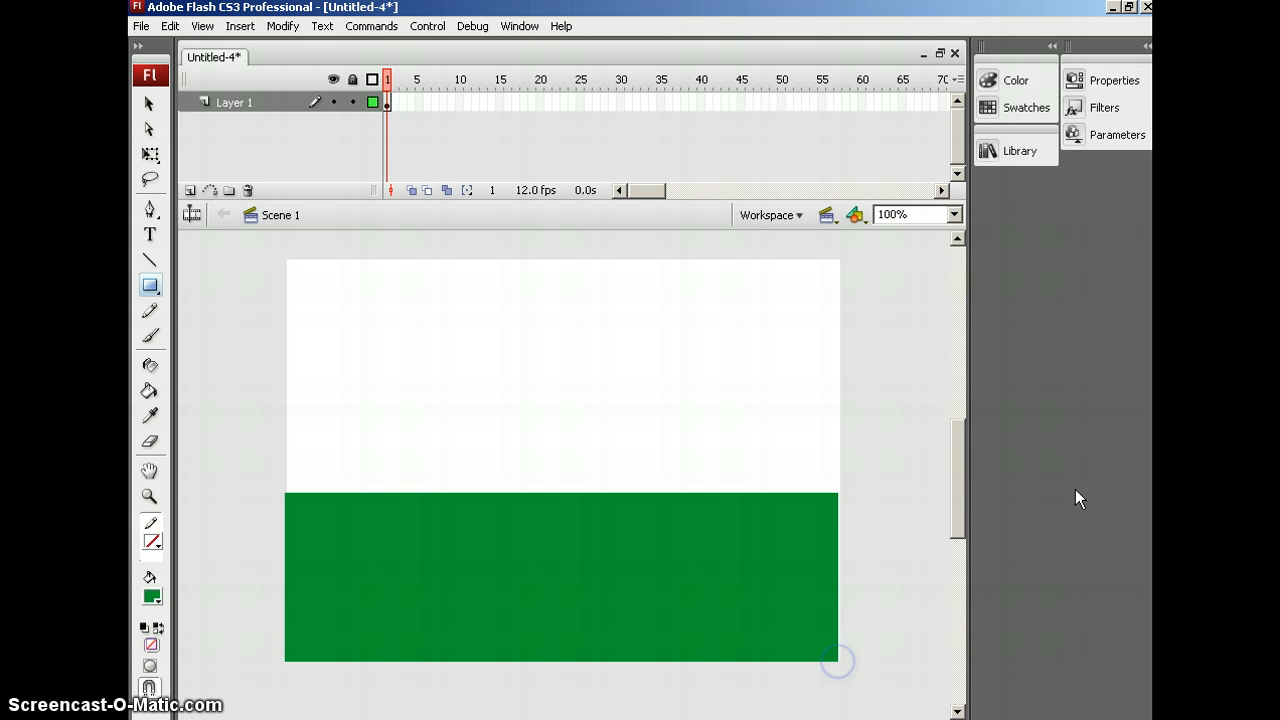
Nudge the green rectangle to the right to align it with the stage edges, and check its size and position.
left_click(149, 103)
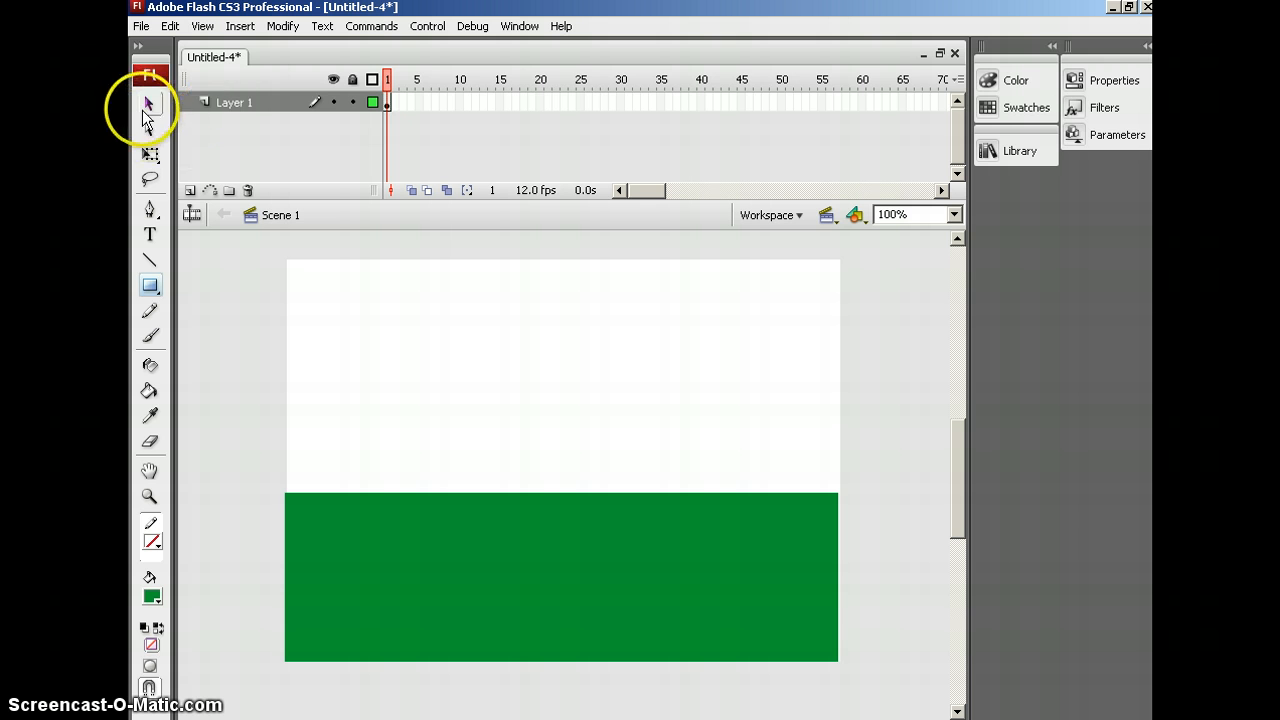
left_click(472, 521)
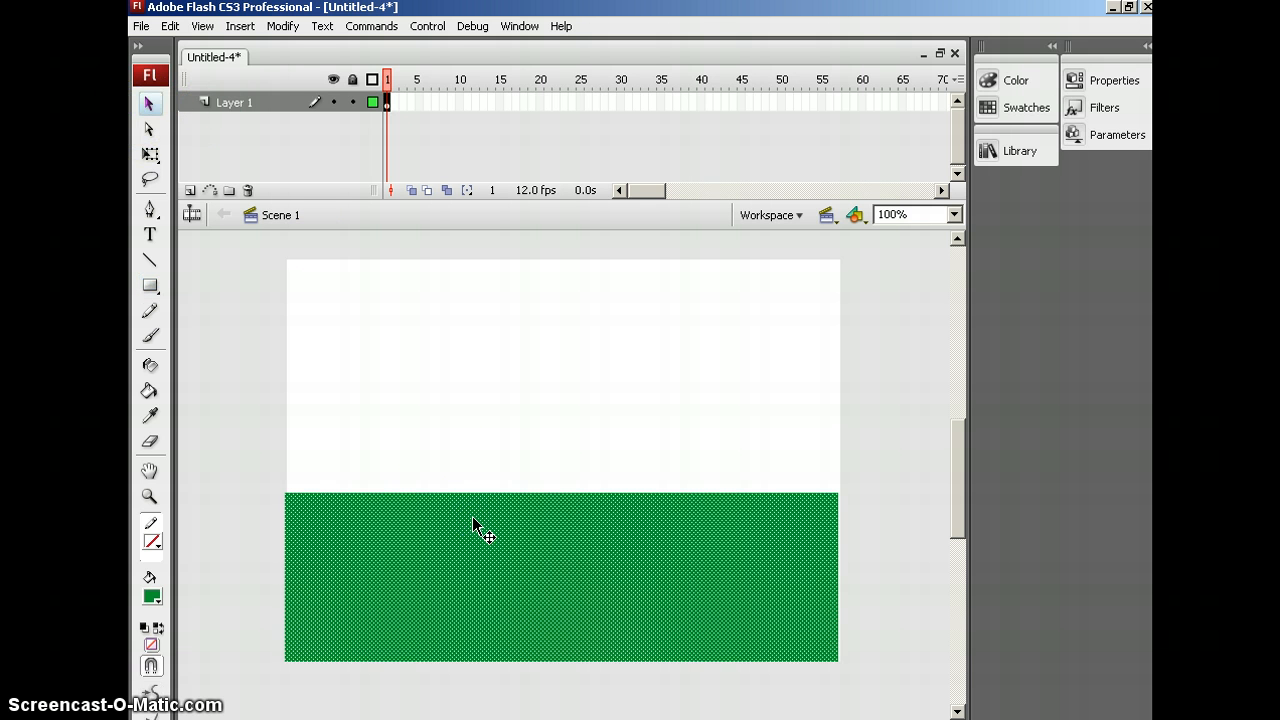
key("Right")
key("Right")
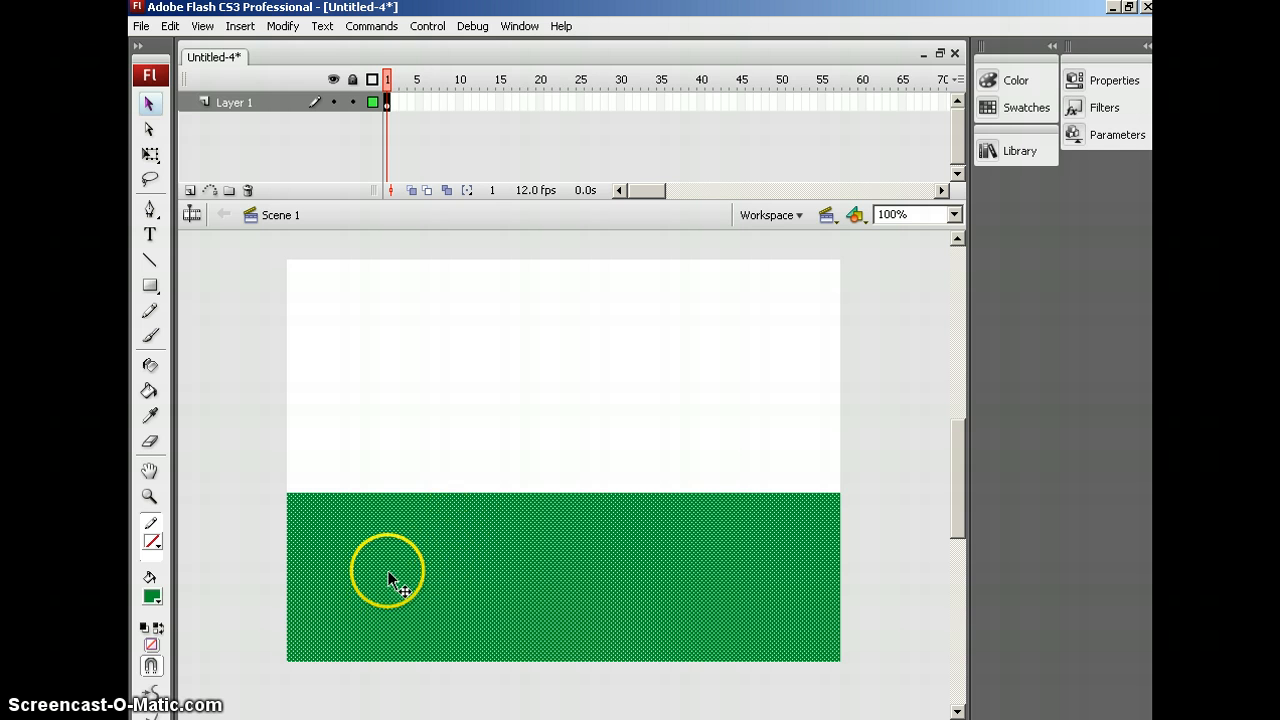
left_click(1100, 80)
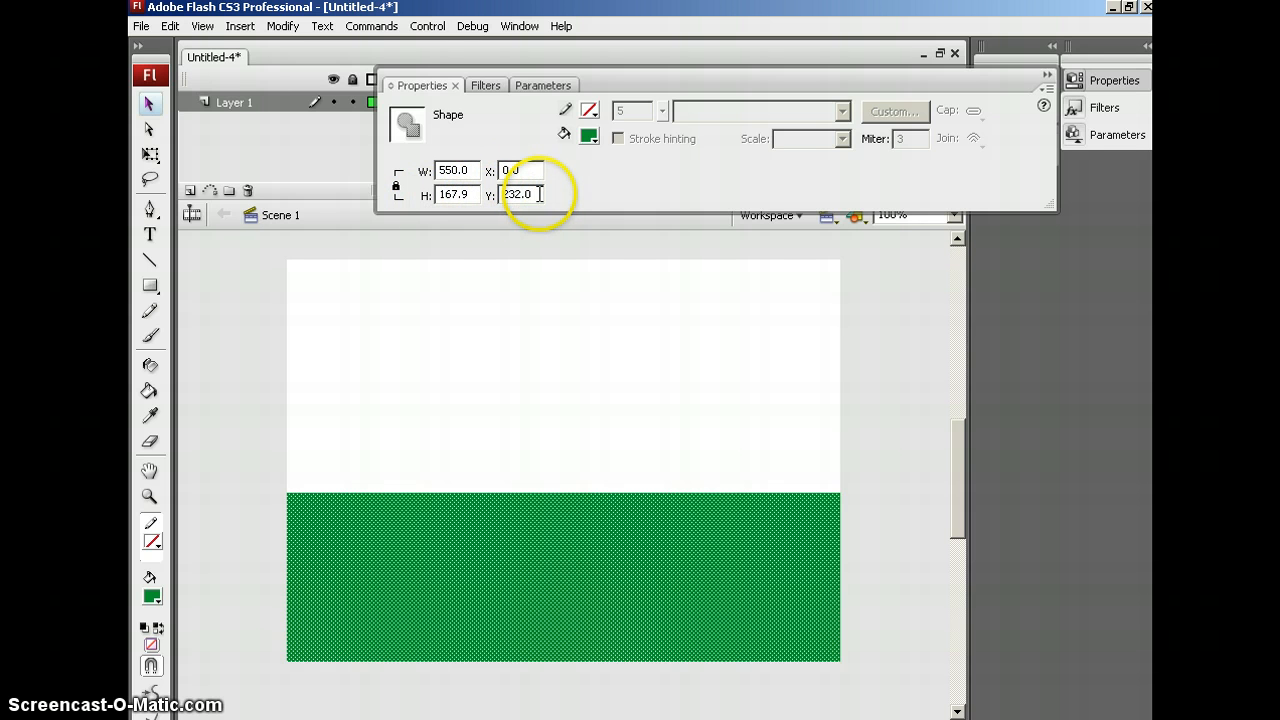
left_click(450, 522)
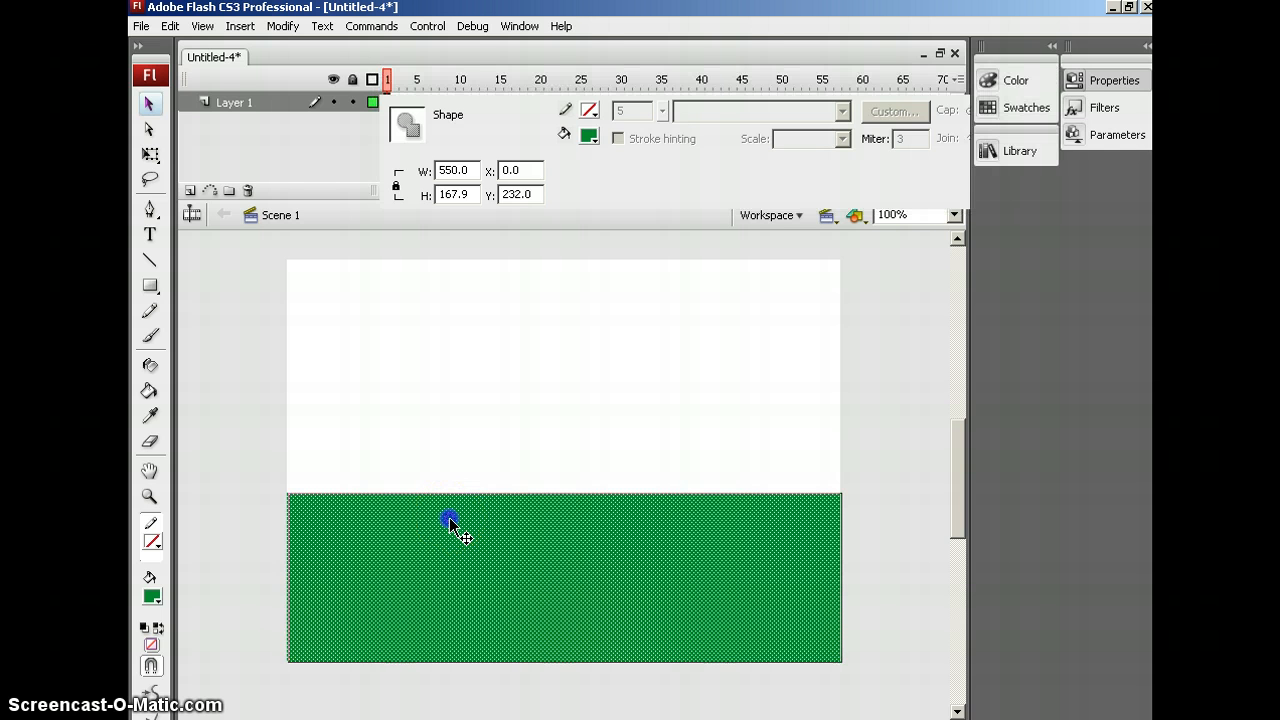
left_click(241, 454)
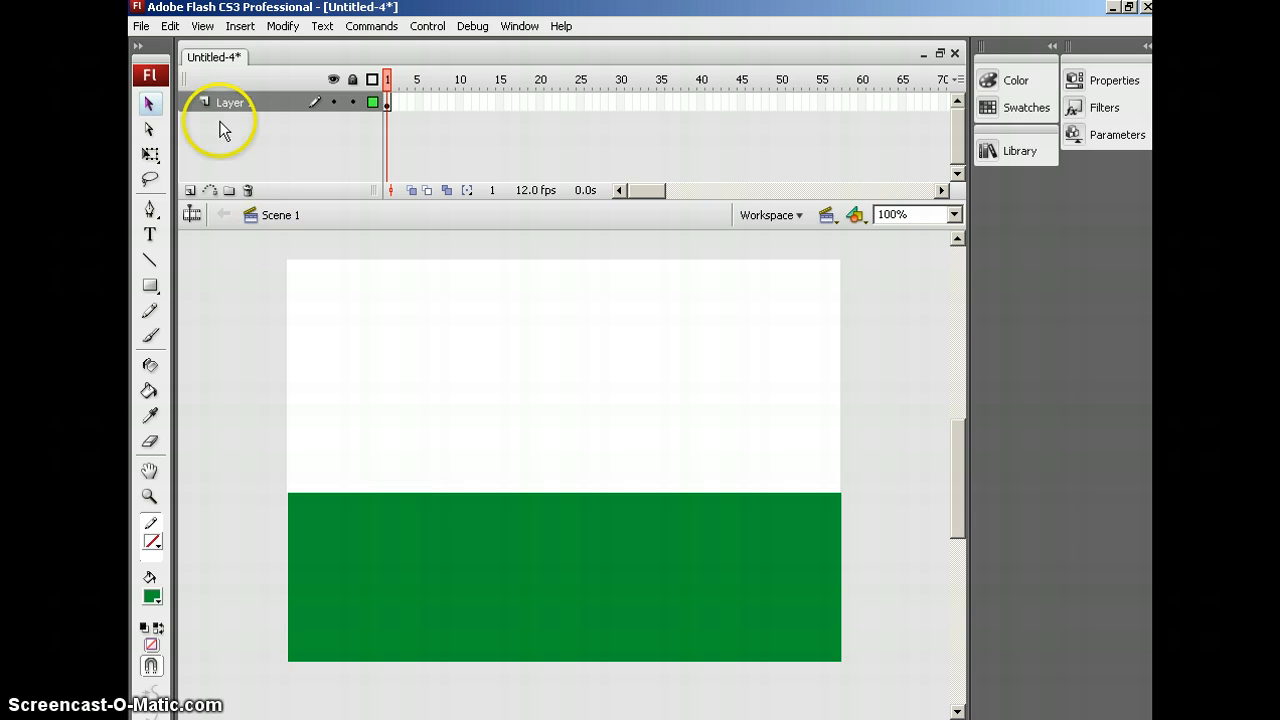
On a new layer beneath Layer 1, draw a #FFCC99 rectangle without a stroke across the stage's width, overlapping the green area.
left_click(190, 190)
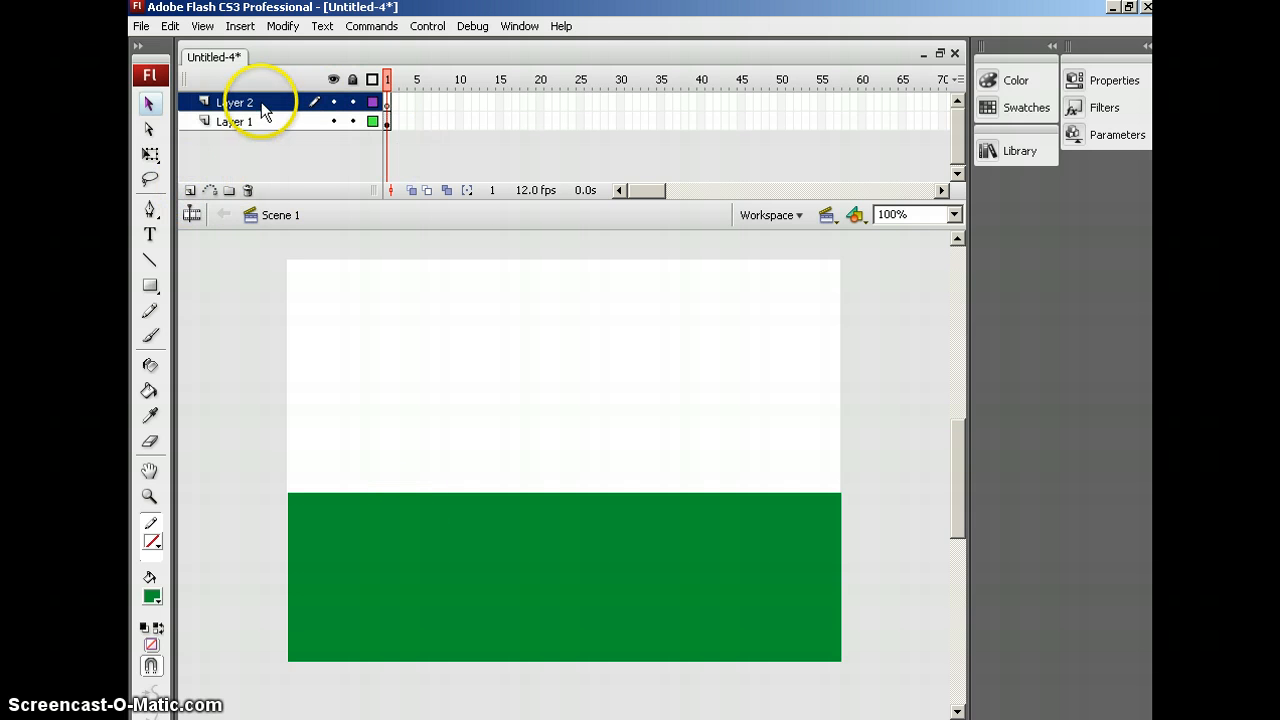
left_click_drag(261, 102, 261, 128)
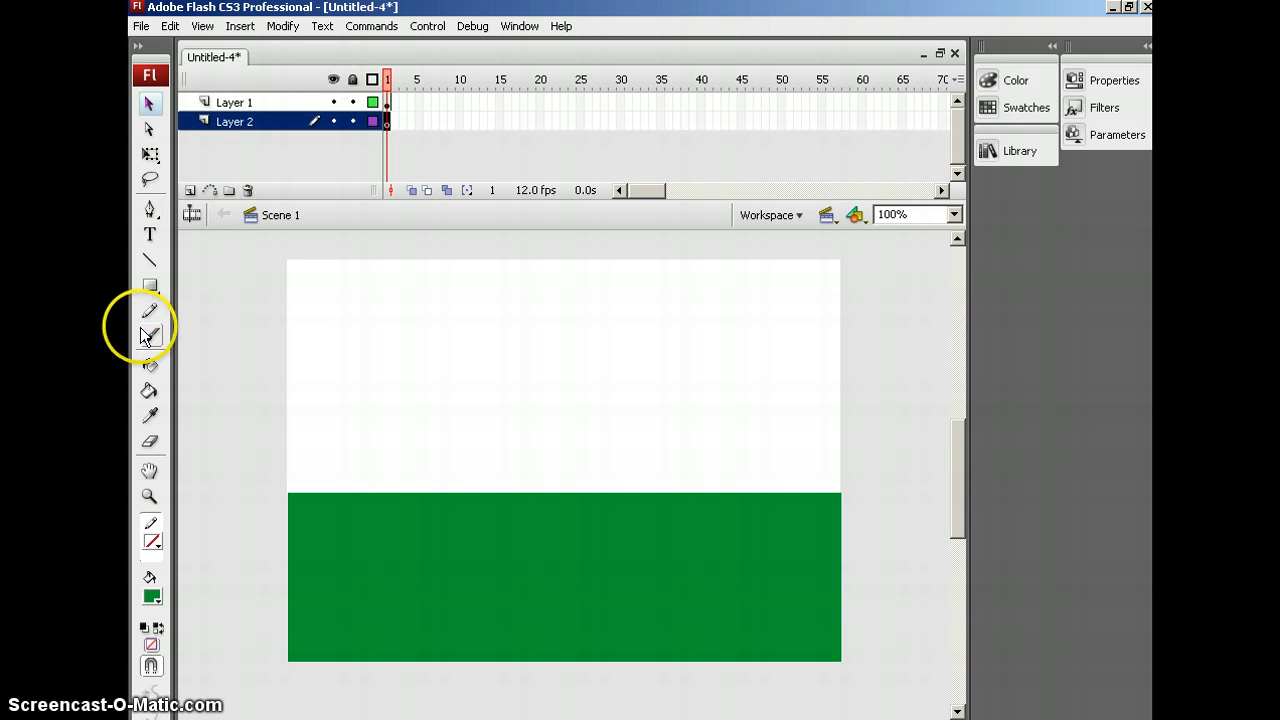
left_click(1024, 86)
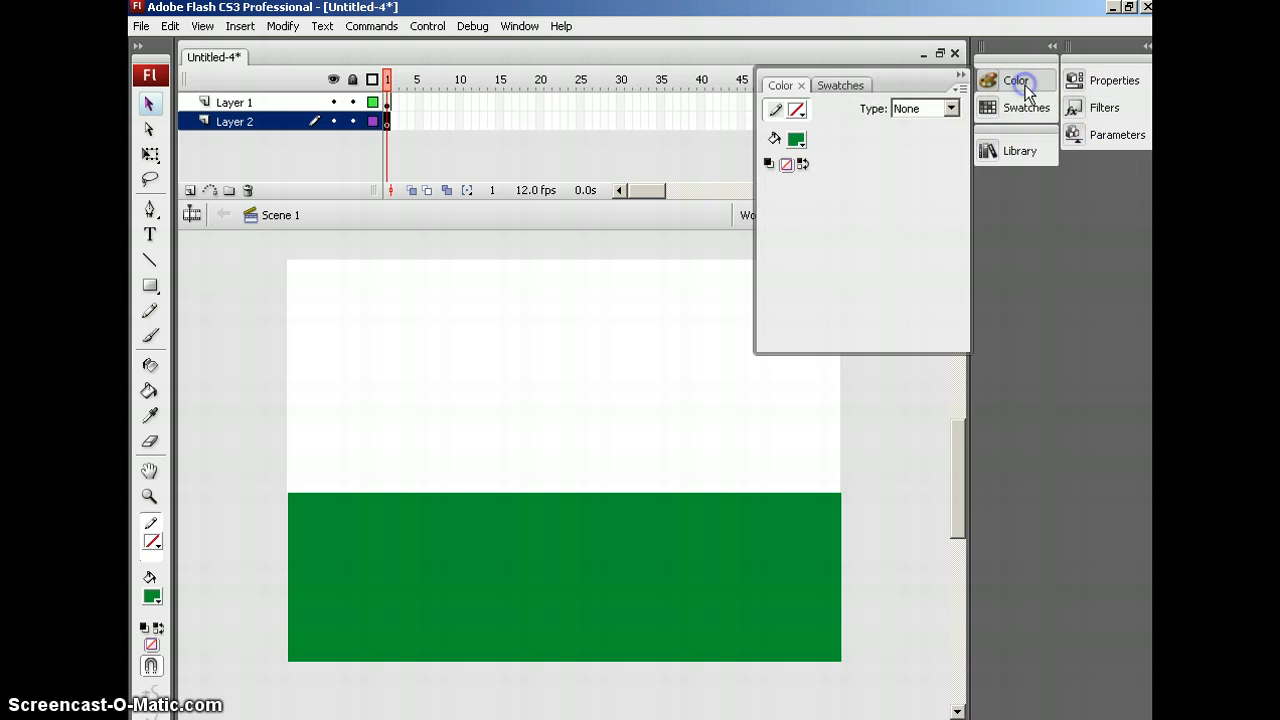
left_click(797, 139)
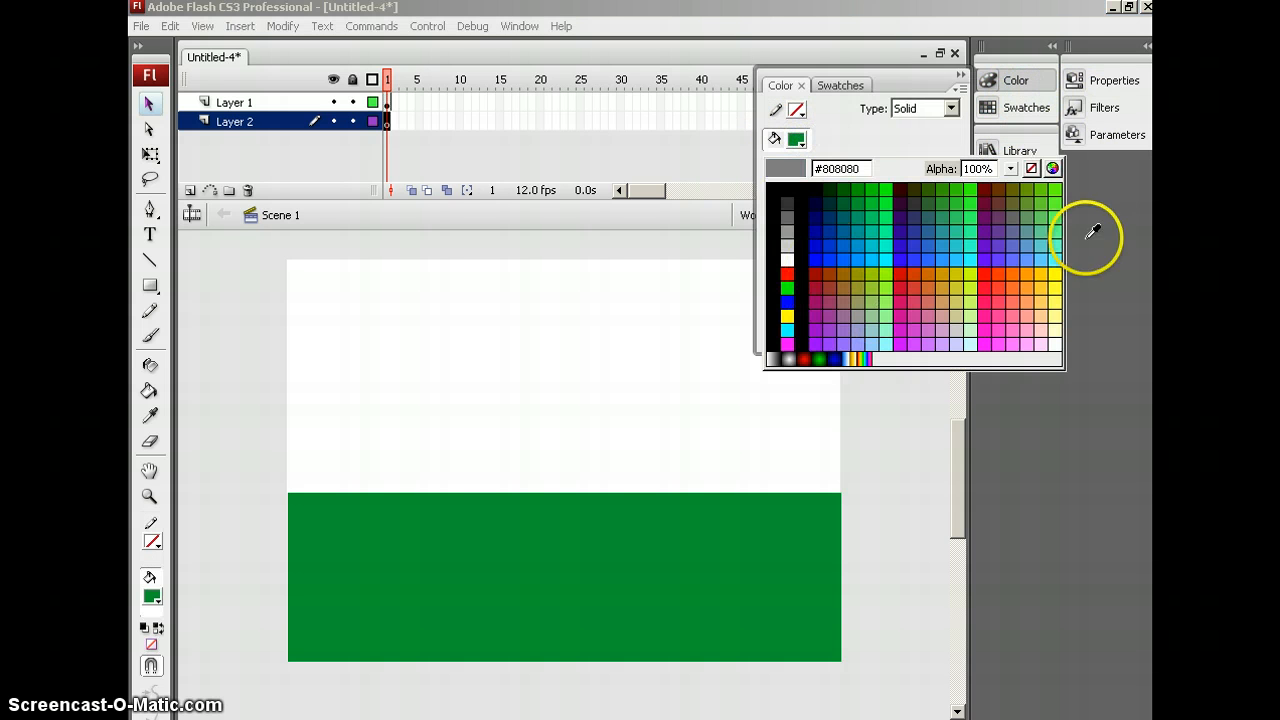
left_click(1040, 318)
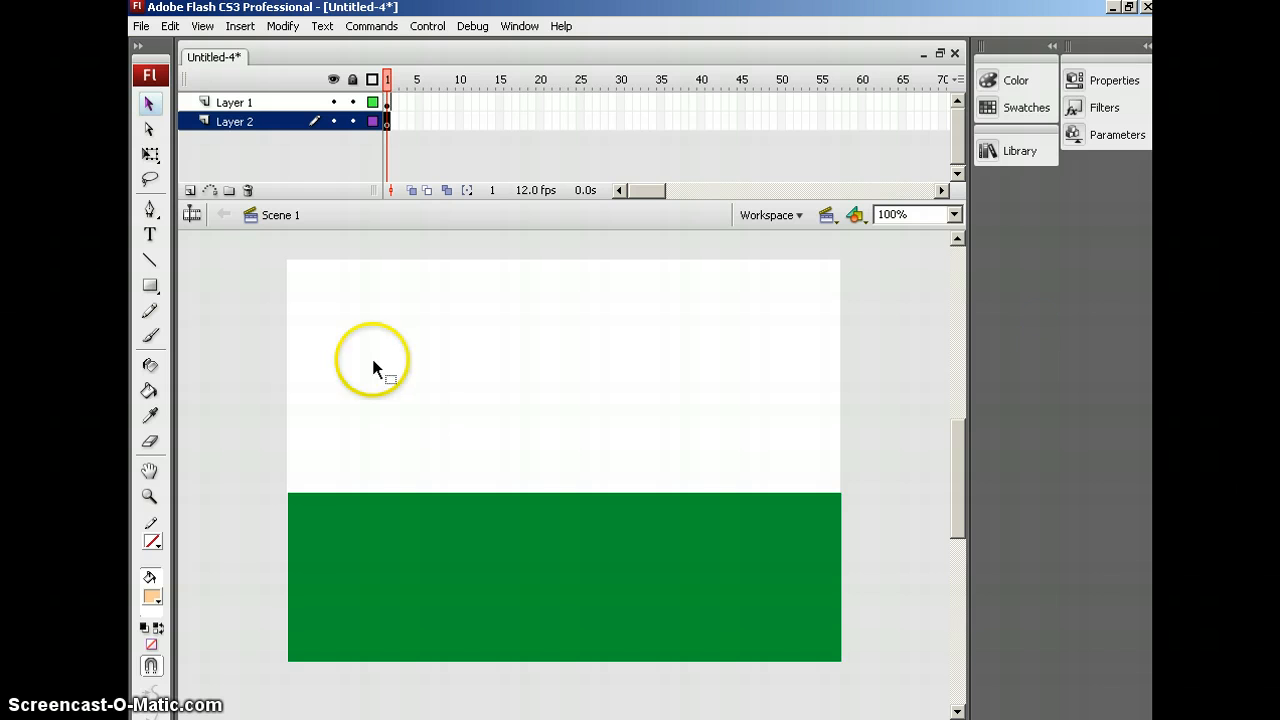
left_click(152, 286)
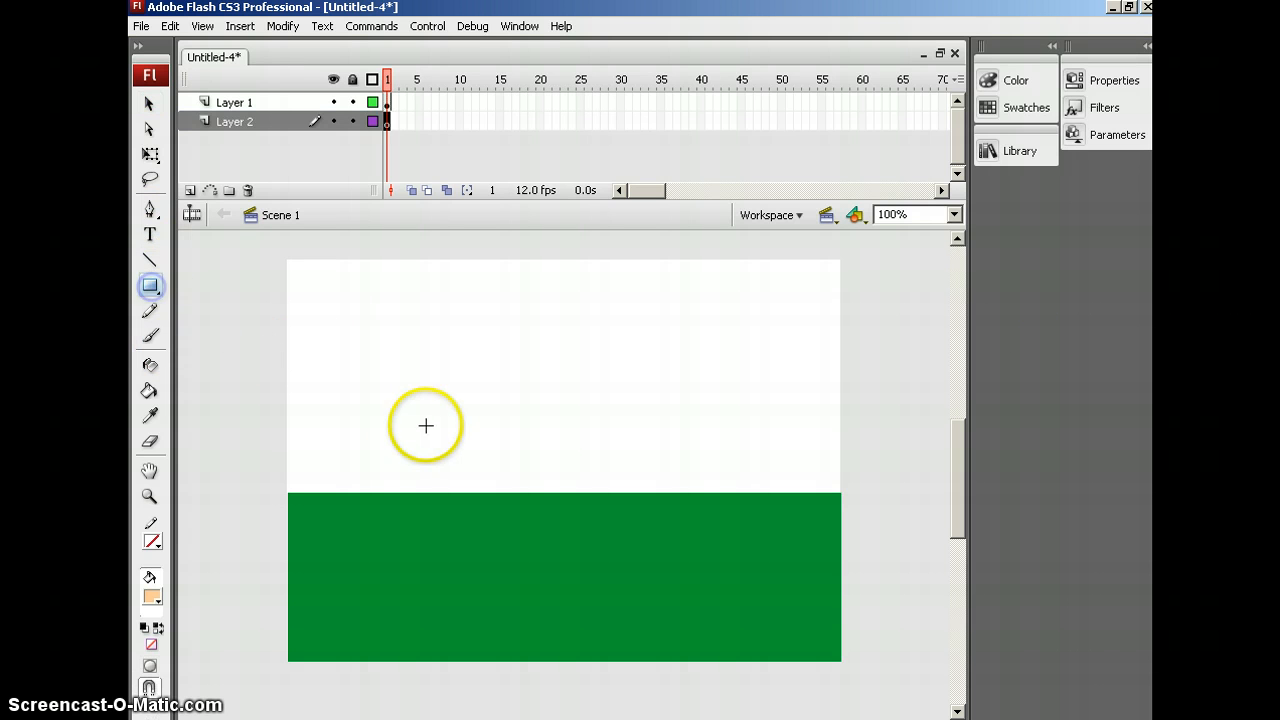
left_click_drag(286, 328, 845, 608)
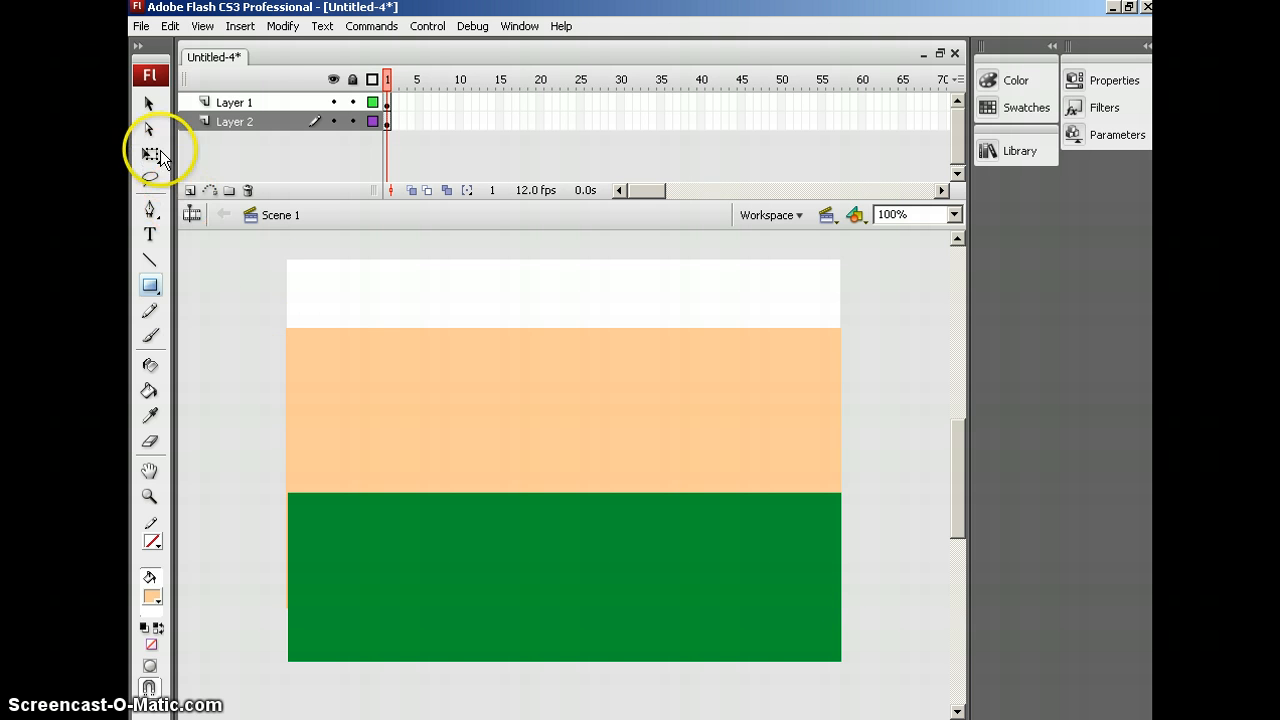
Pull corner points out of the peach shape's upper edge to form a dip, a peak and a second dip.
left_click(149, 104)
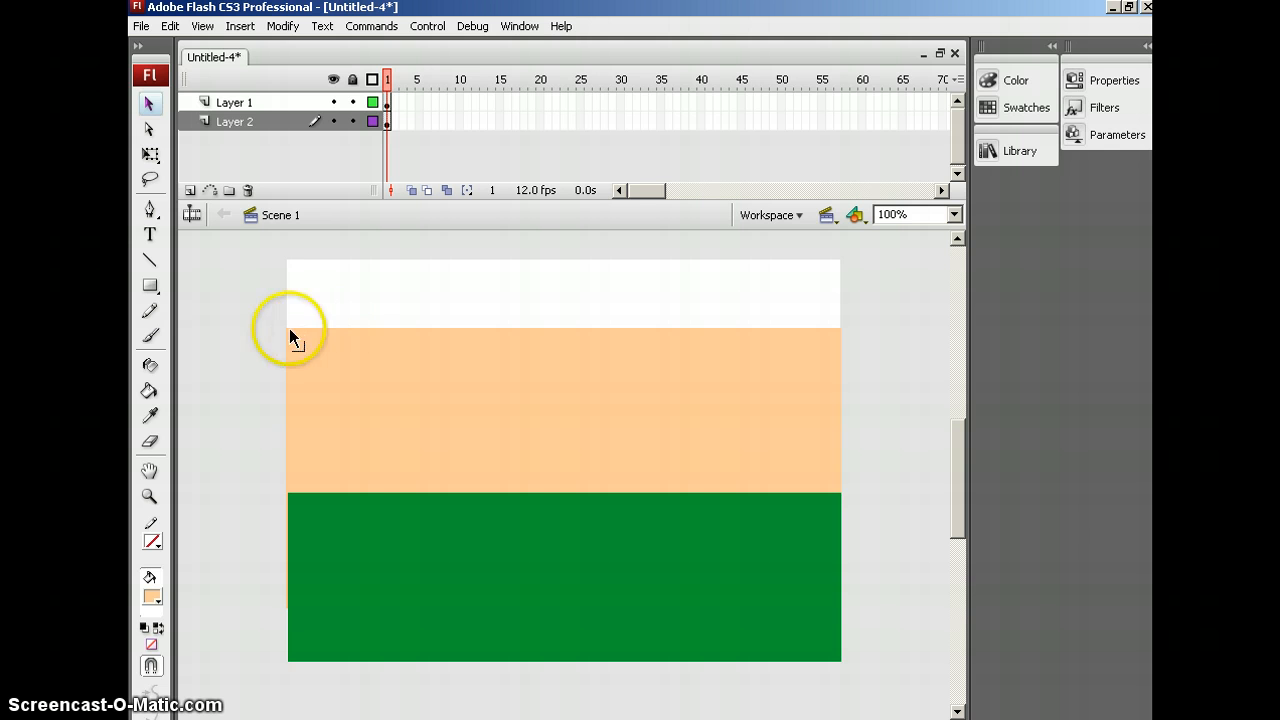
left_click(497, 328)
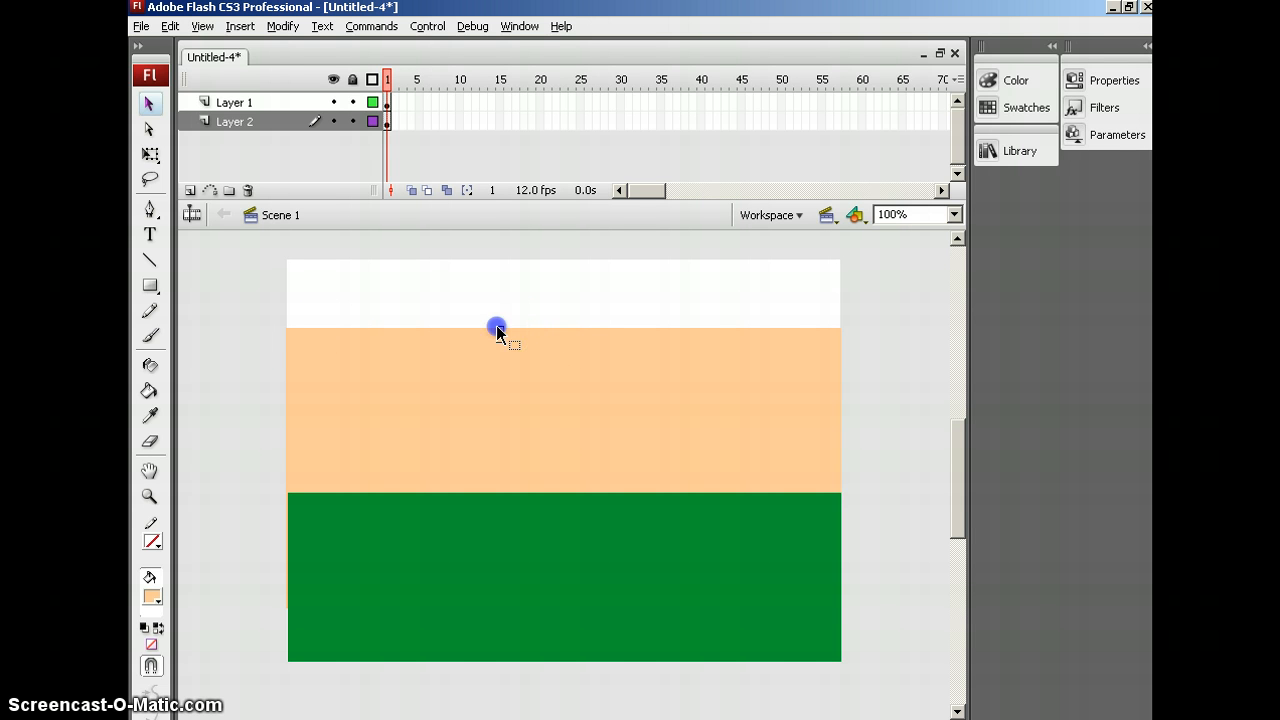
left_click_drag(497, 327, 514, 380)
left_click(475, 329)
left_click(466, 282)
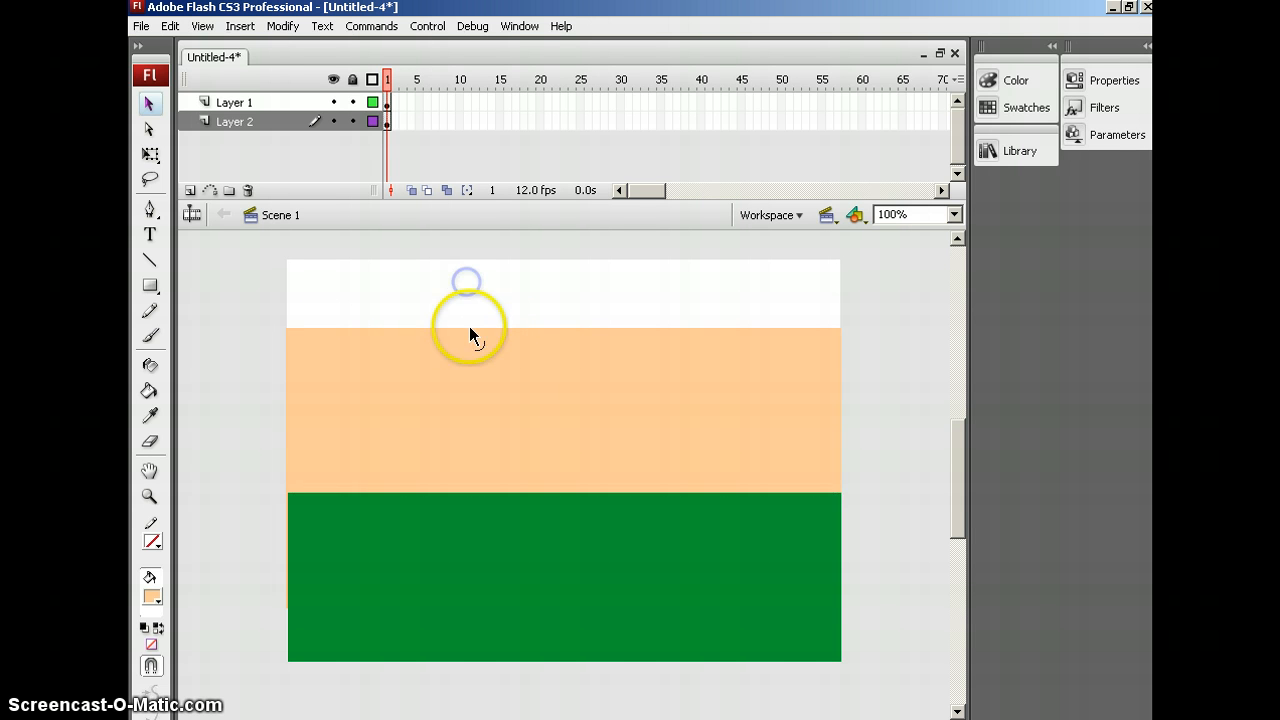
left_click_drag(469, 331, 432, 386)
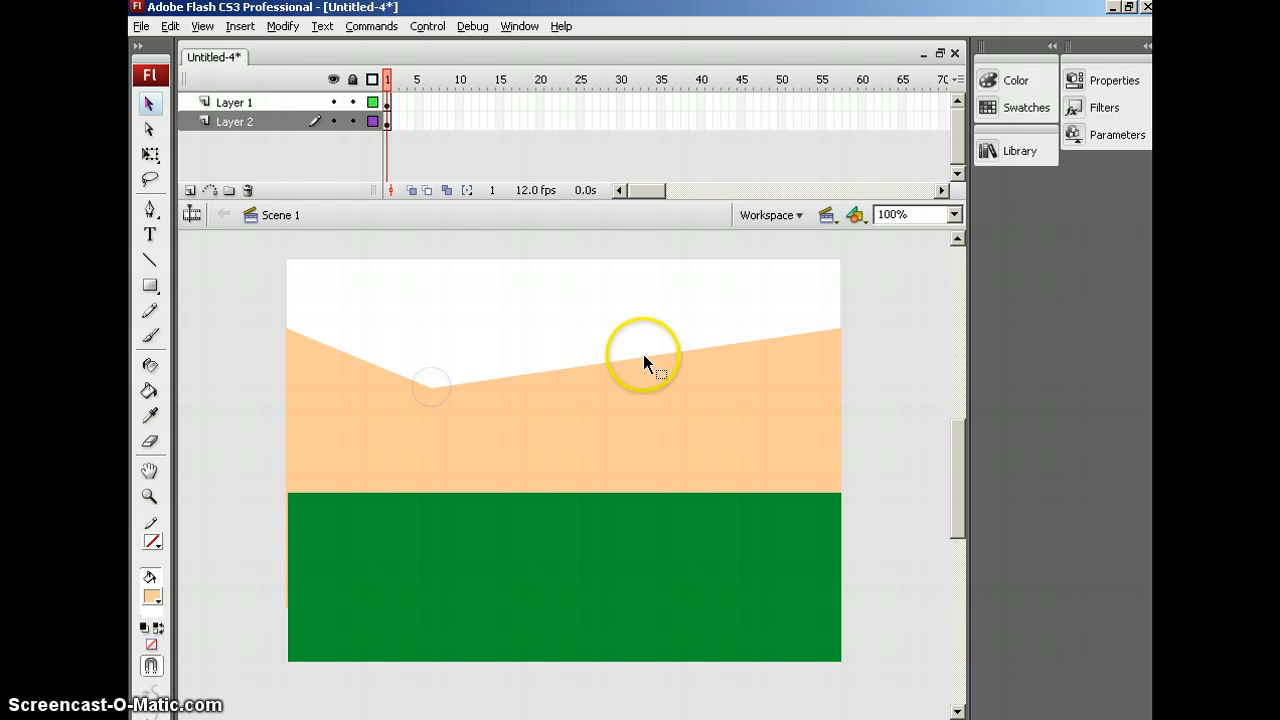
left_click_drag(686, 350, 680, 311)
left_click_drag(757, 326, 780, 382)
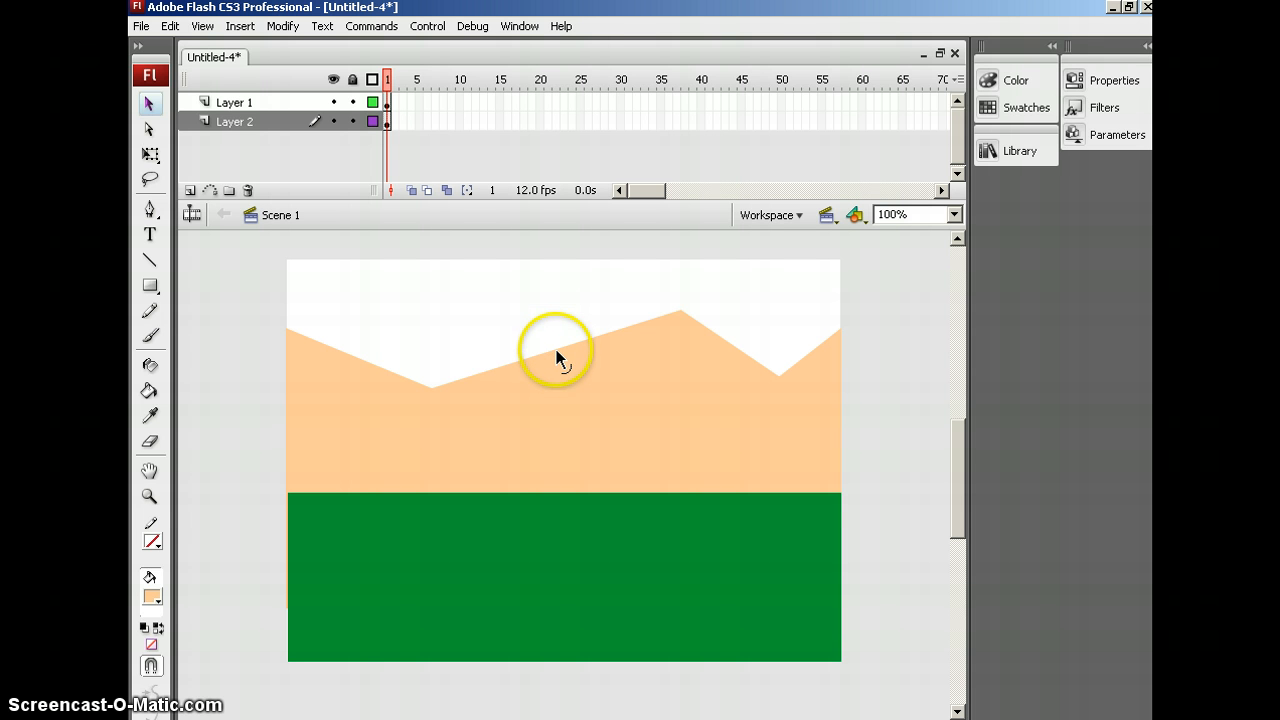
Bend the four straight segments of the peach shape's upper edge upward into rounded hills.
left_click_drag(556, 349, 557, 324)
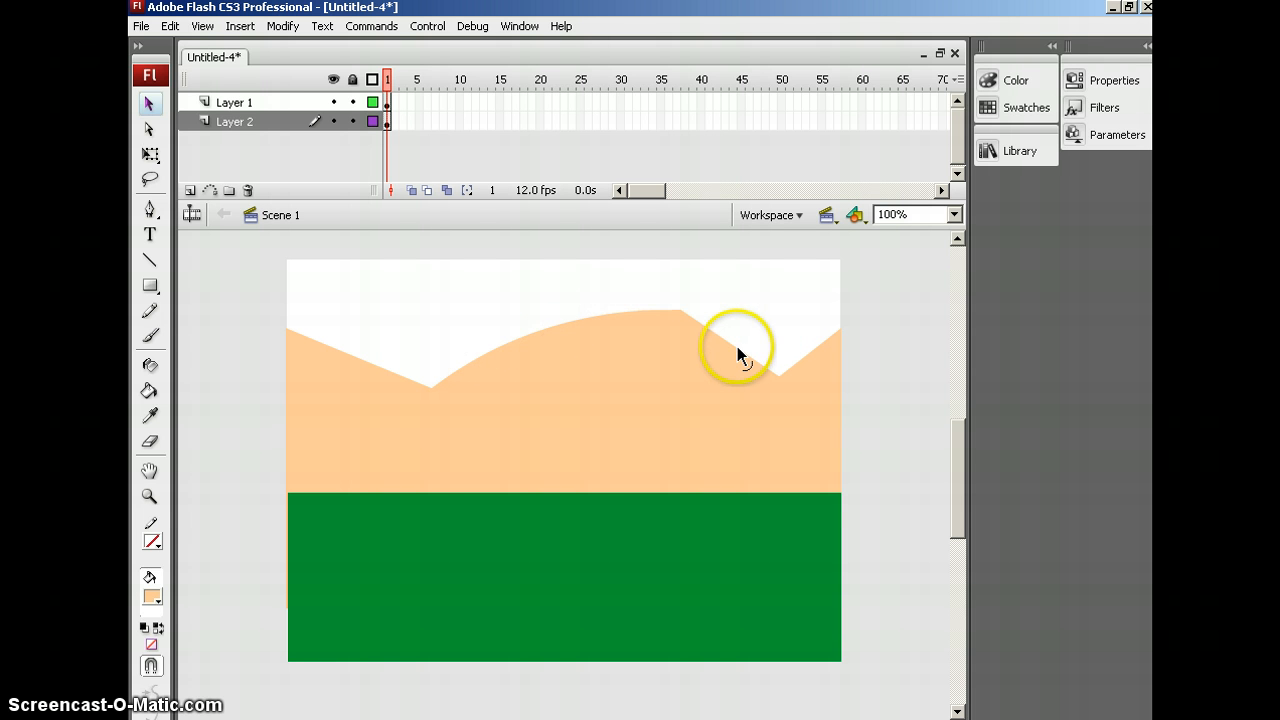
left_click_drag(737, 346, 736, 345)
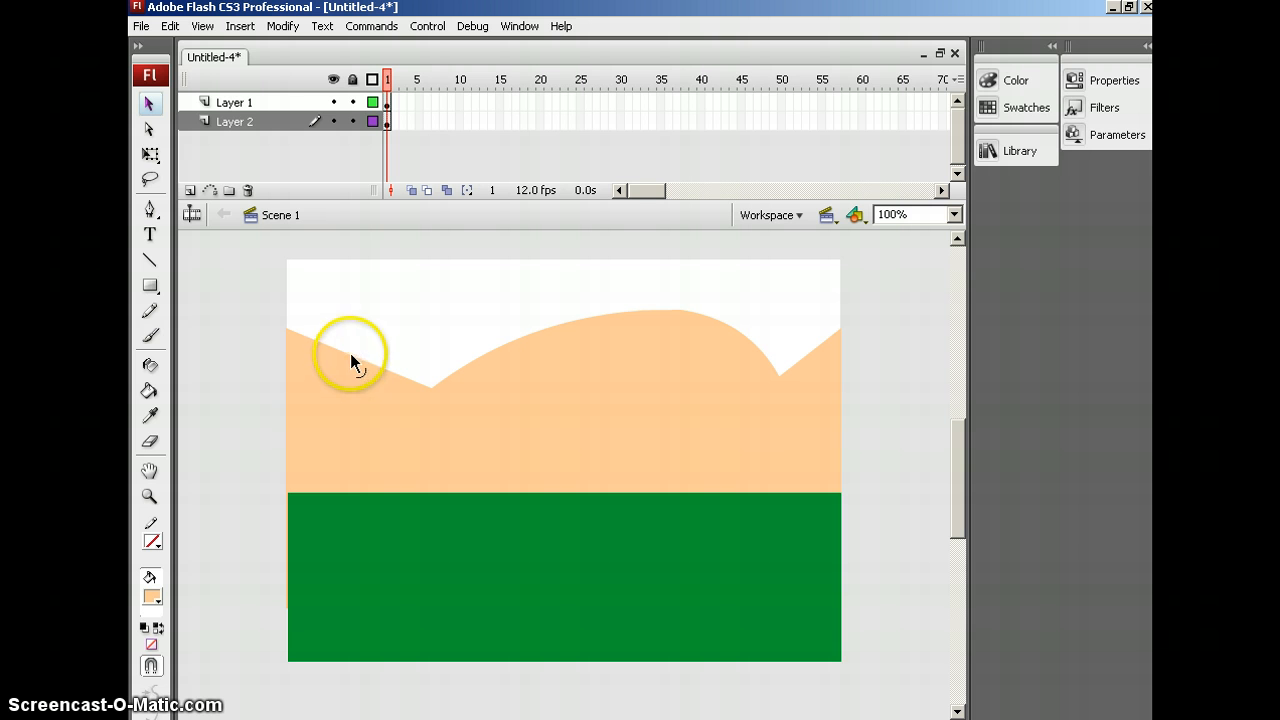
left_click_drag(351, 355, 351, 349)
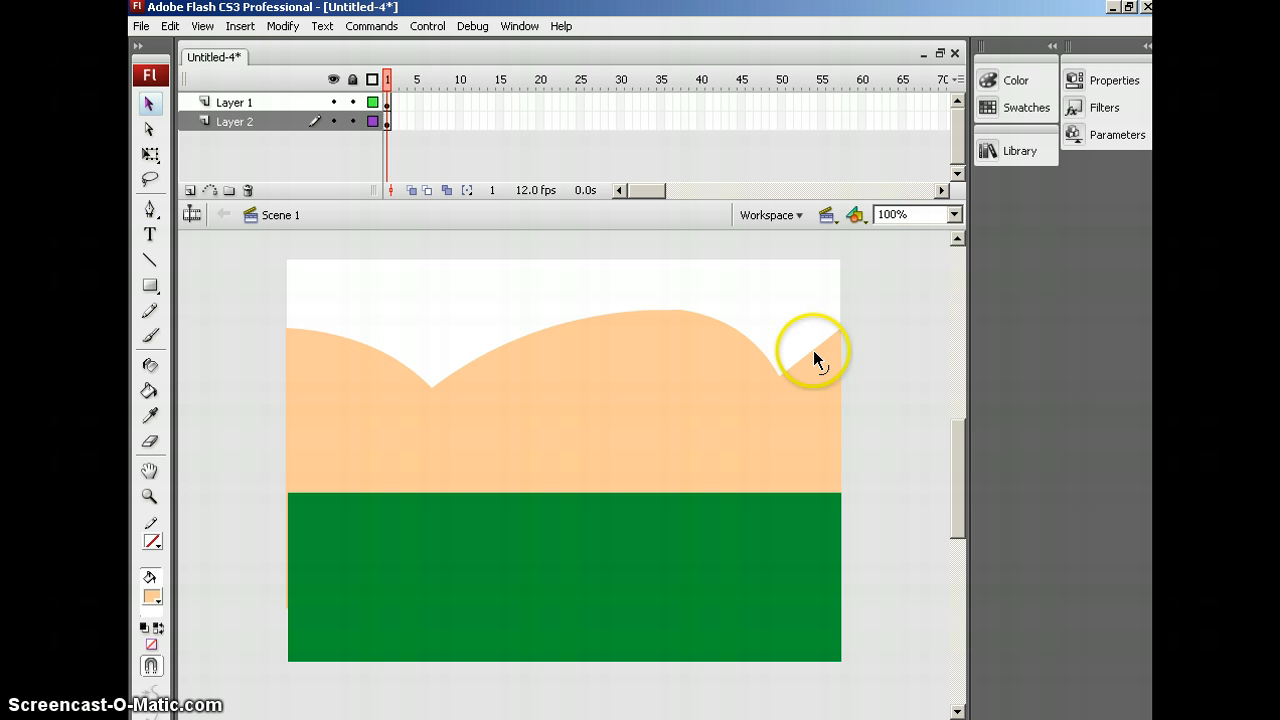
left_click_drag(813, 352, 813, 352)
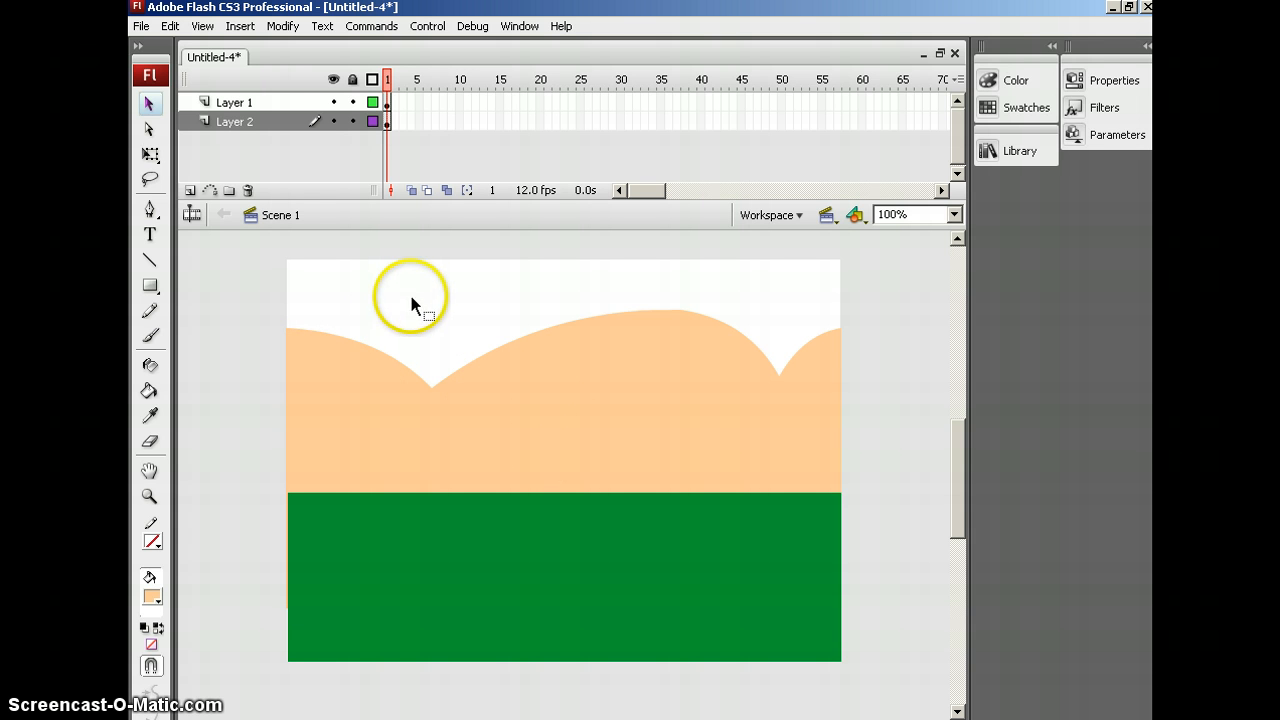
On a new layer beneath Layer 2, draw a bright blue sky rectangle of about 553 by 402 px covering the whole stage.
left_click(190, 190)
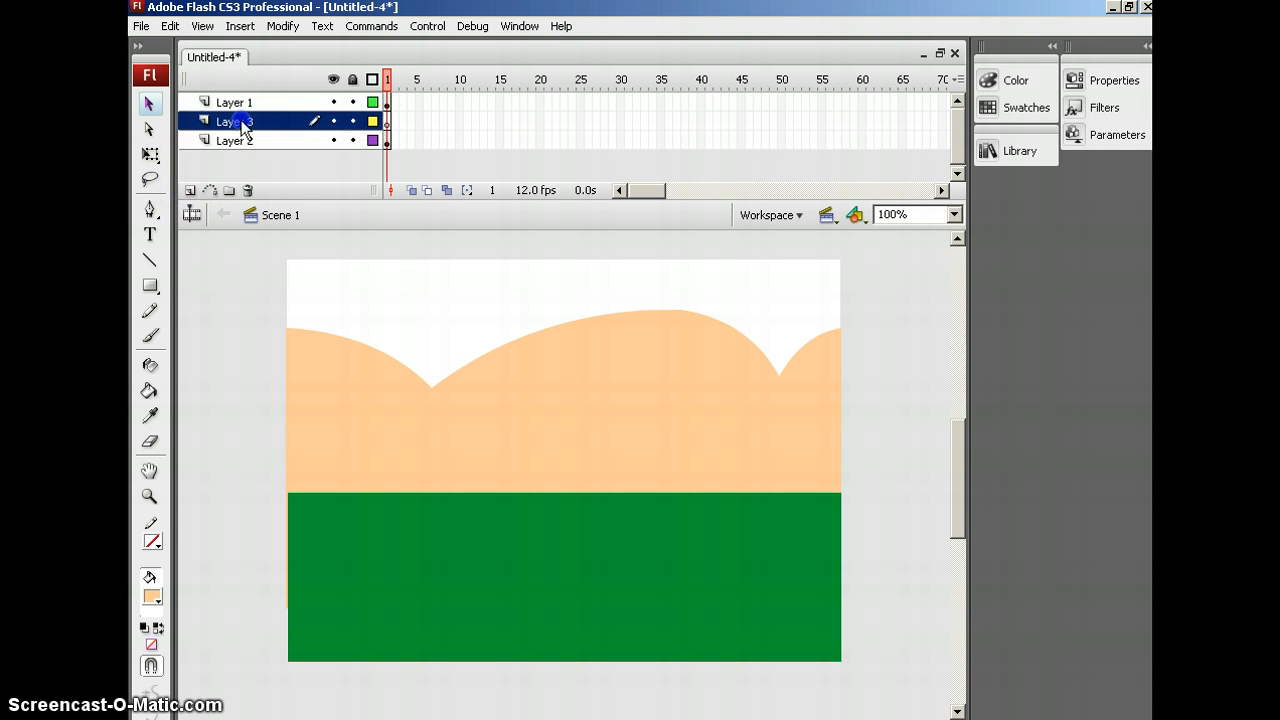
left_click_drag(243, 125, 243, 146)
left_click(1018, 80)
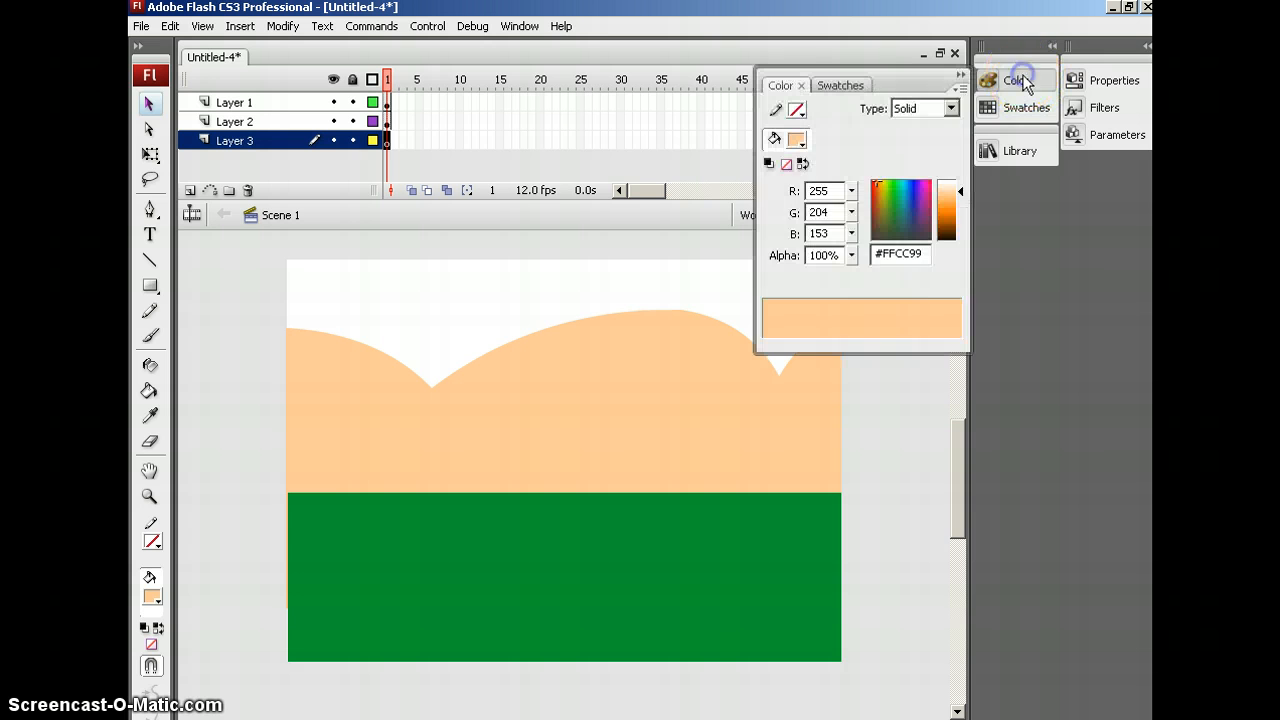
left_click(906, 183)
left_click_drag(951, 192, 951, 206)
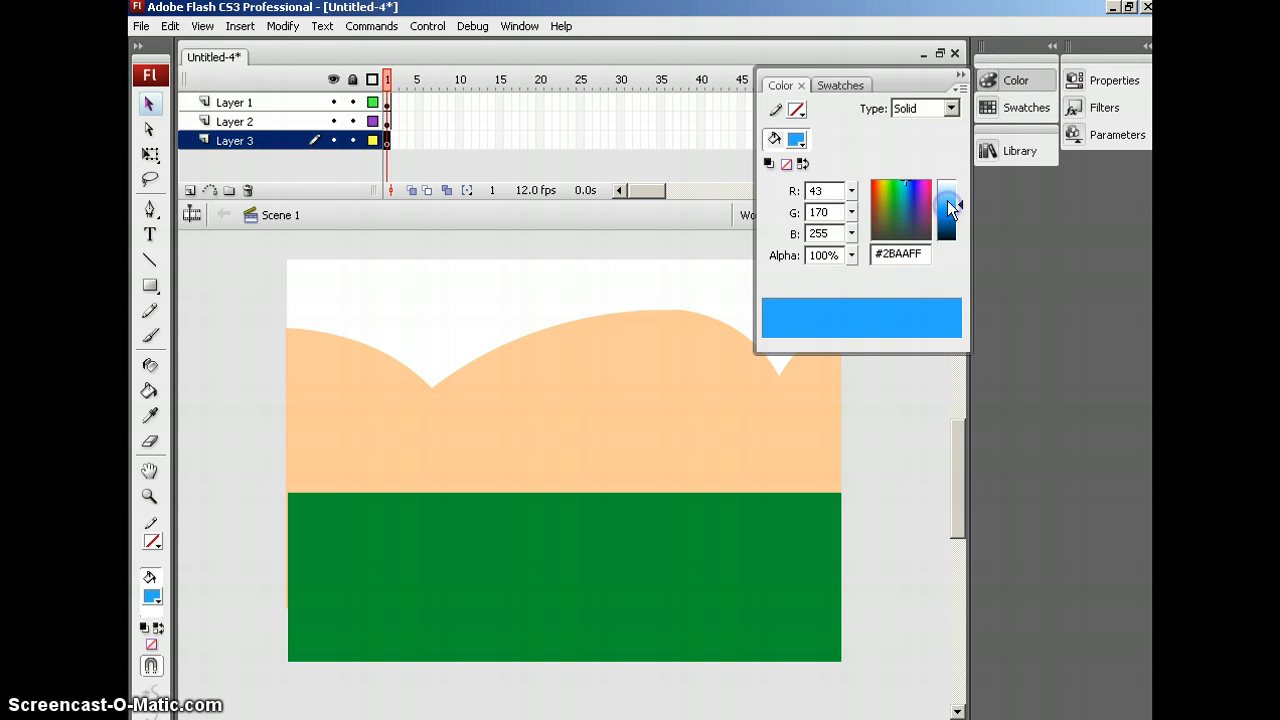
left_click(150, 285)
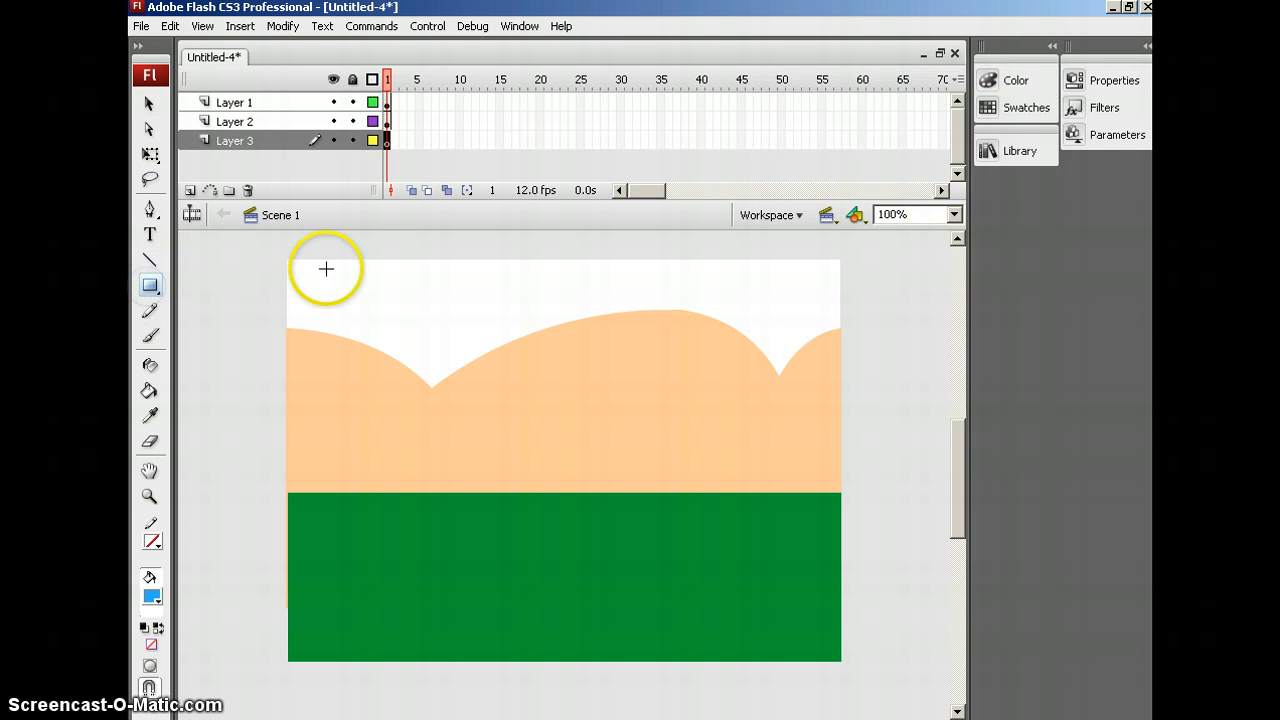
left_click_drag(285, 258, 841, 662)
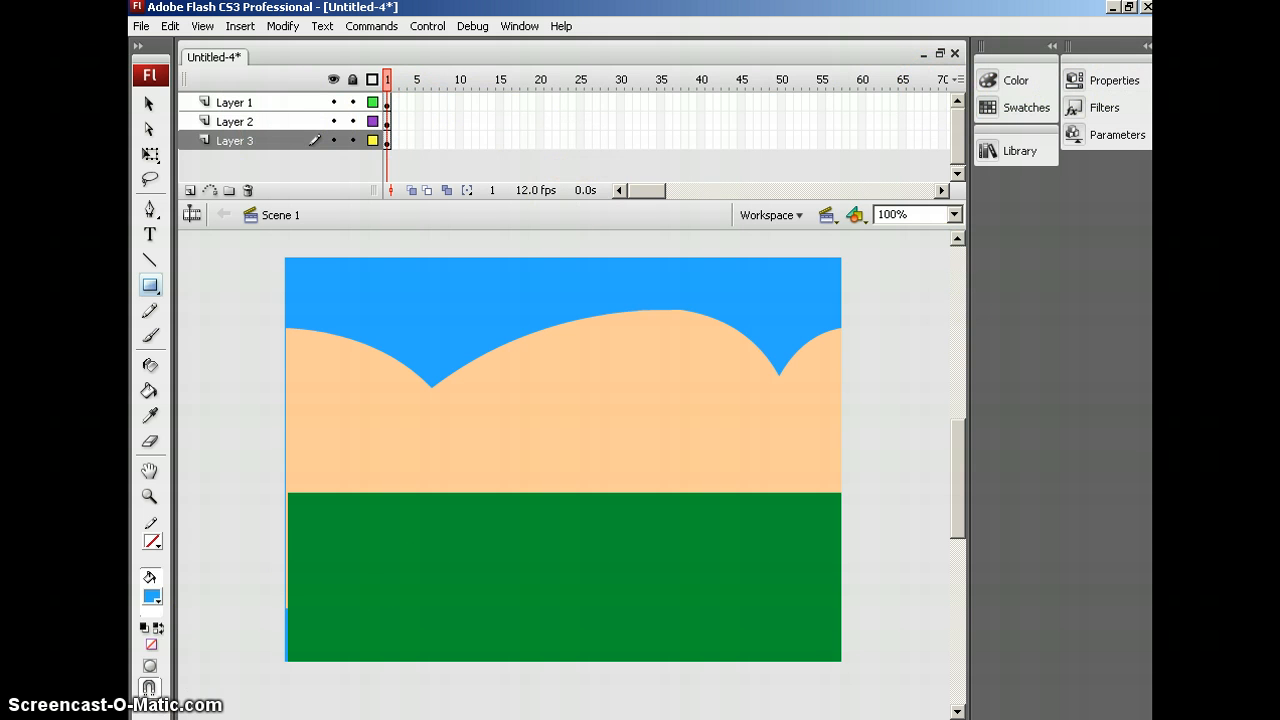
Set the blue sky rectangle's width to 550.
left_click(150, 105)
left_click(451, 326)
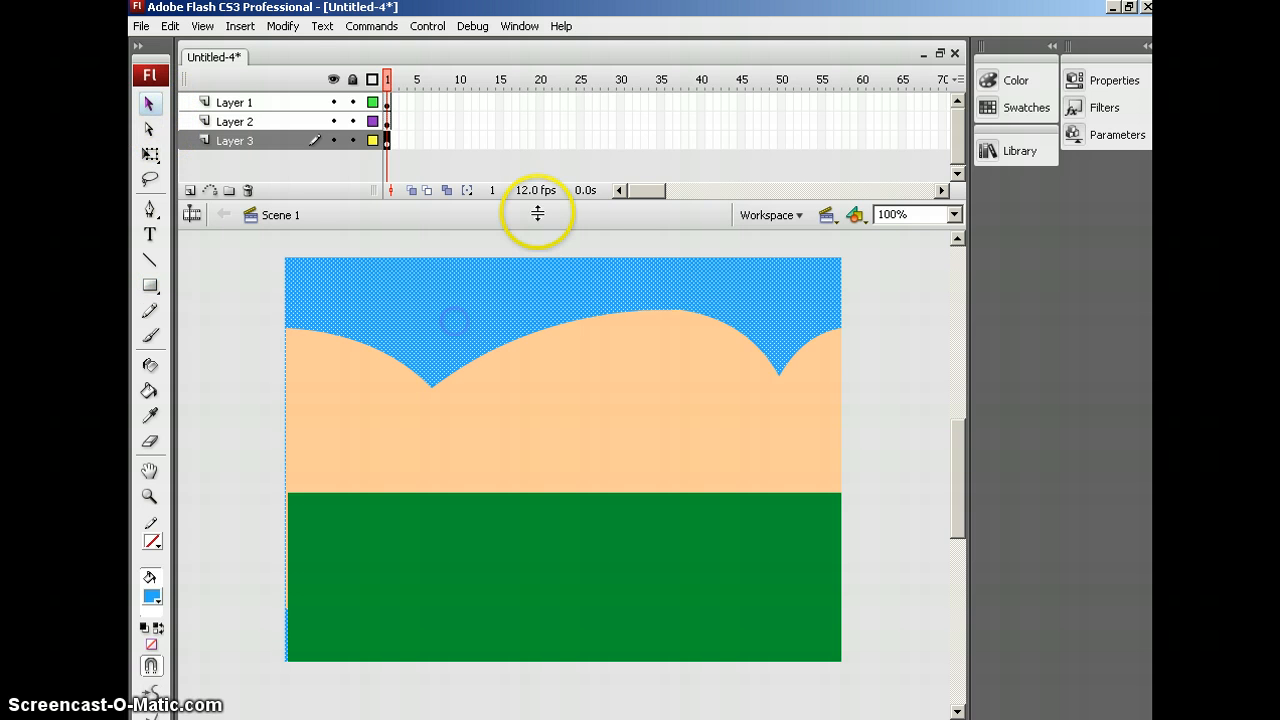
left_click(1123, 88)
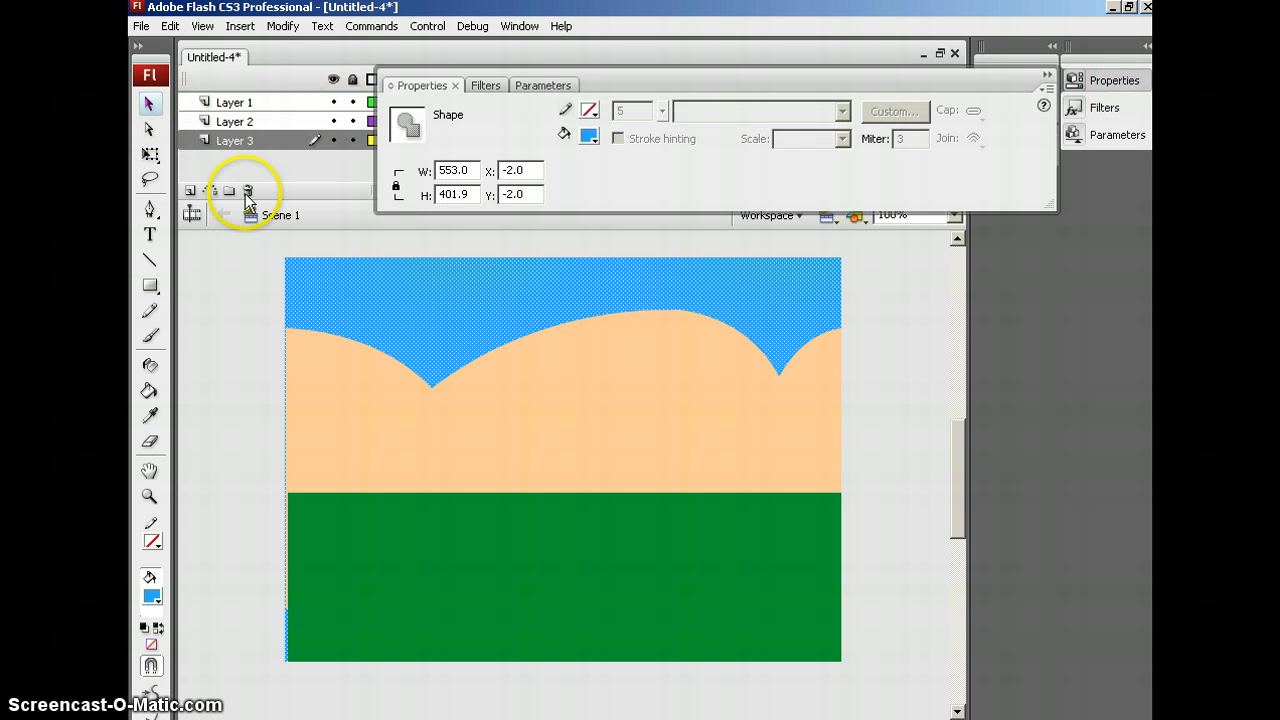
double_click(473, 169)
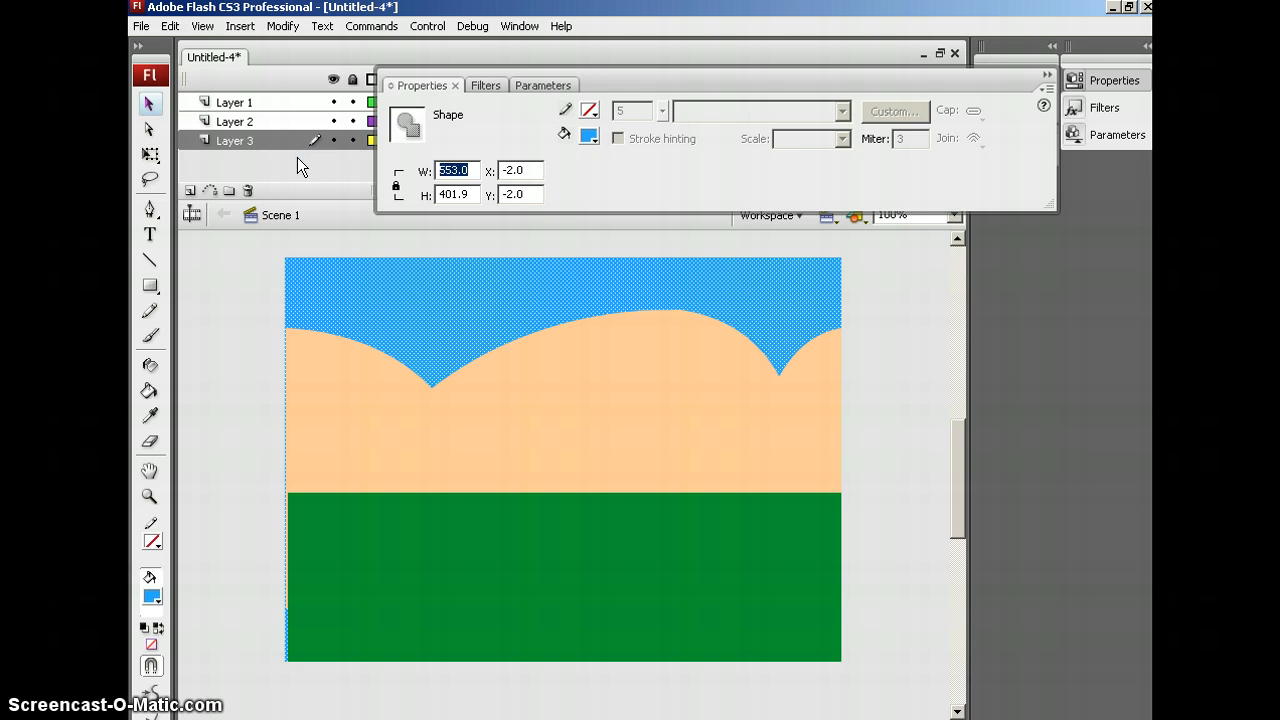
type("550")
key("Tab")
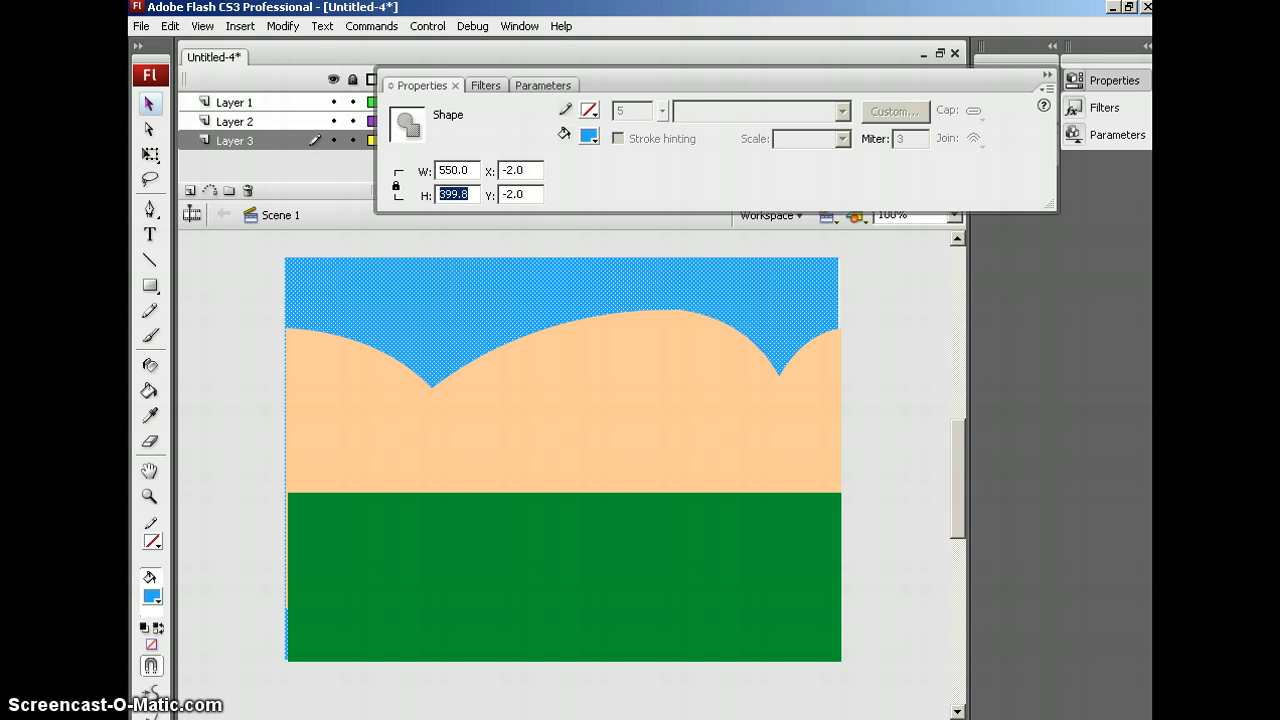
Set the blue sky rectangle's height to 400 and its X and Y position to 0.
type("400")
key("Tab")
type("0")
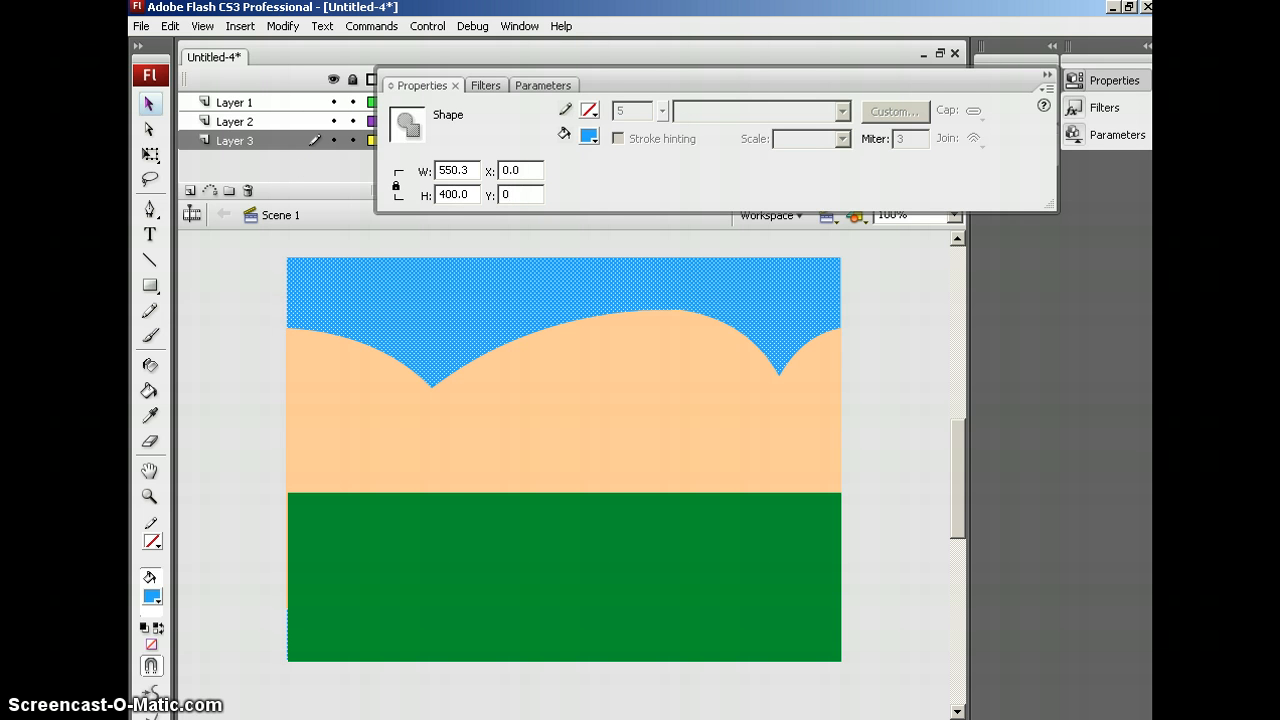
left_click(1049, 75)
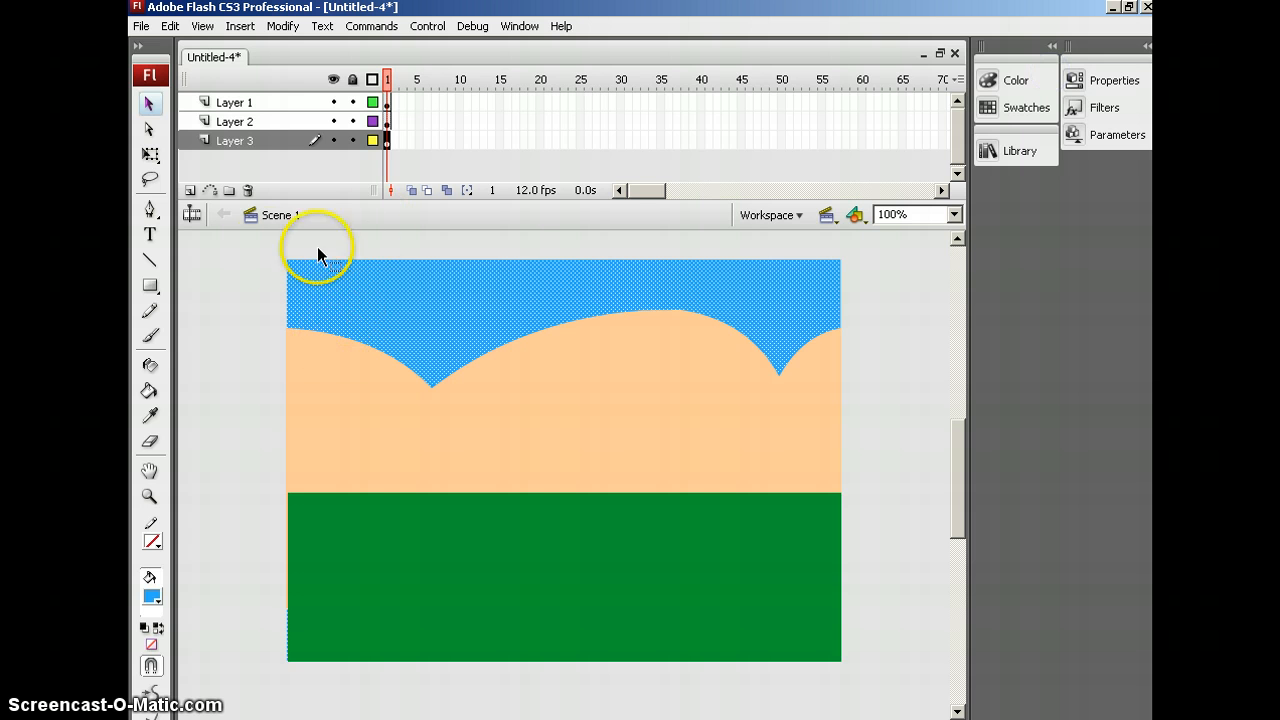
Combine the shapes of Layer 1, Layer 2 and Layer 3 into one object with Union.
left_click(277, 103)
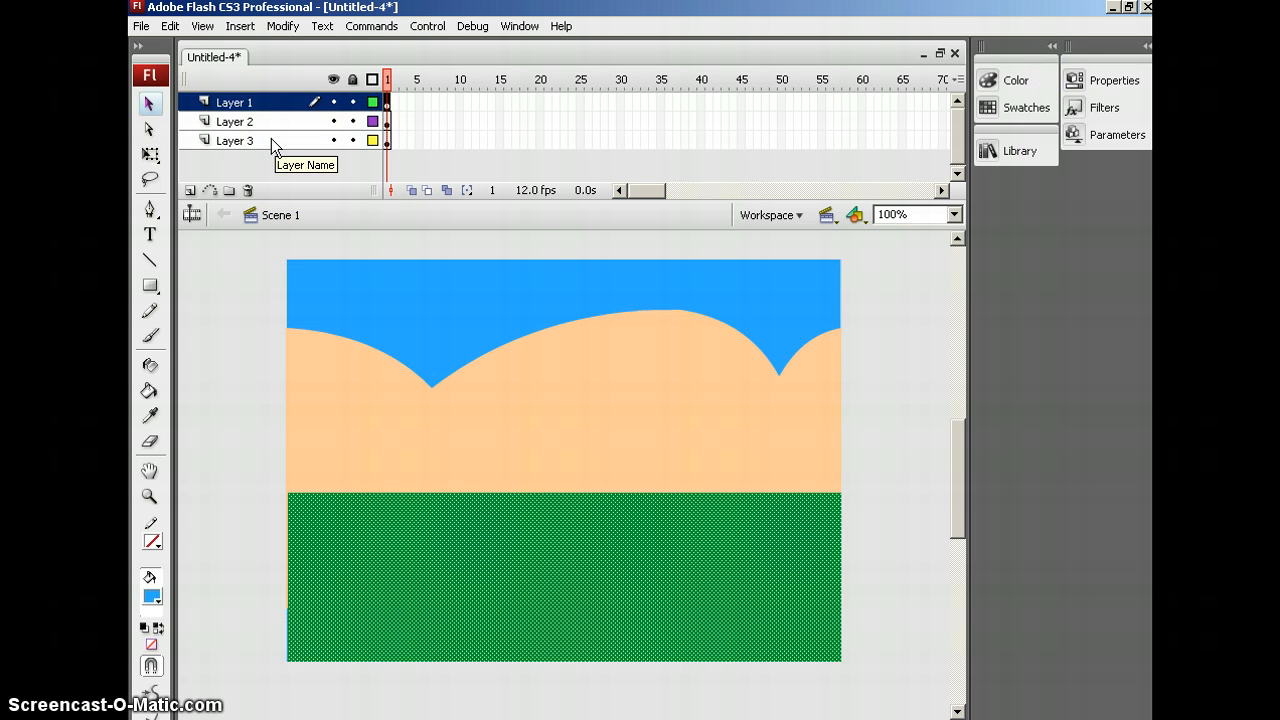
left_click(271, 140, "shift")
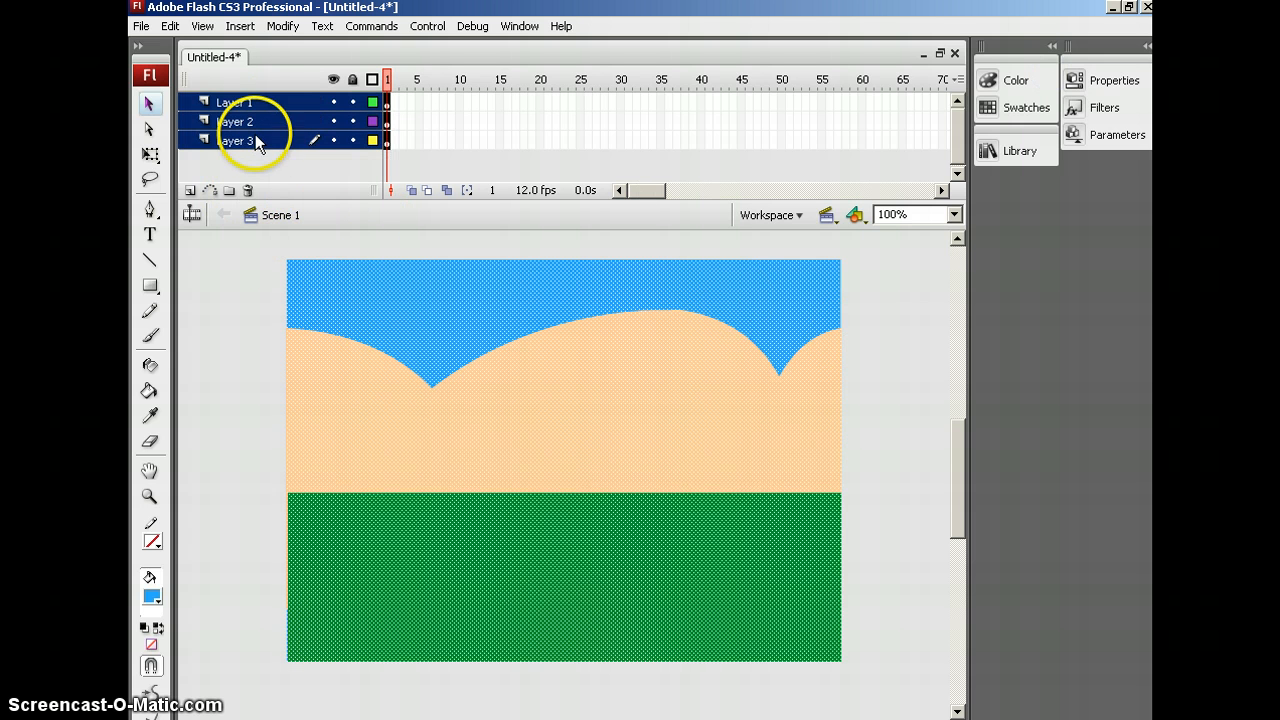
left_click(283, 26)
mouse_move(325, 168)
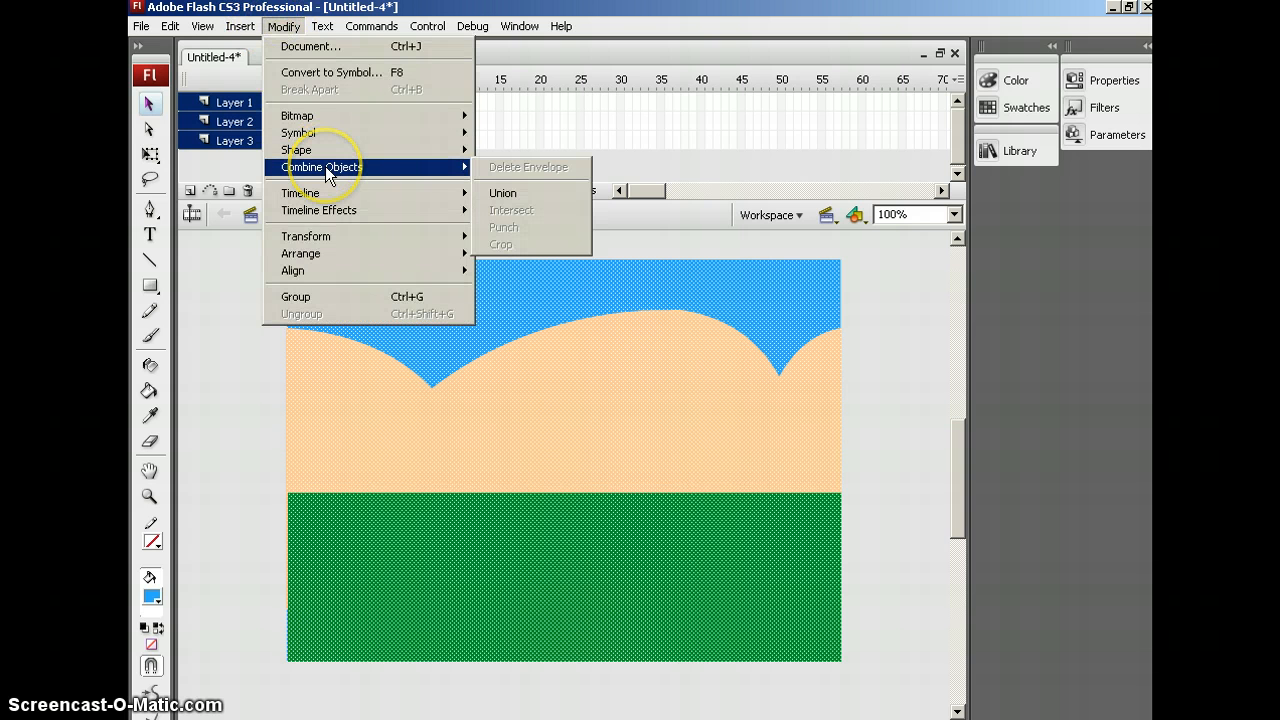
left_click(497, 192)
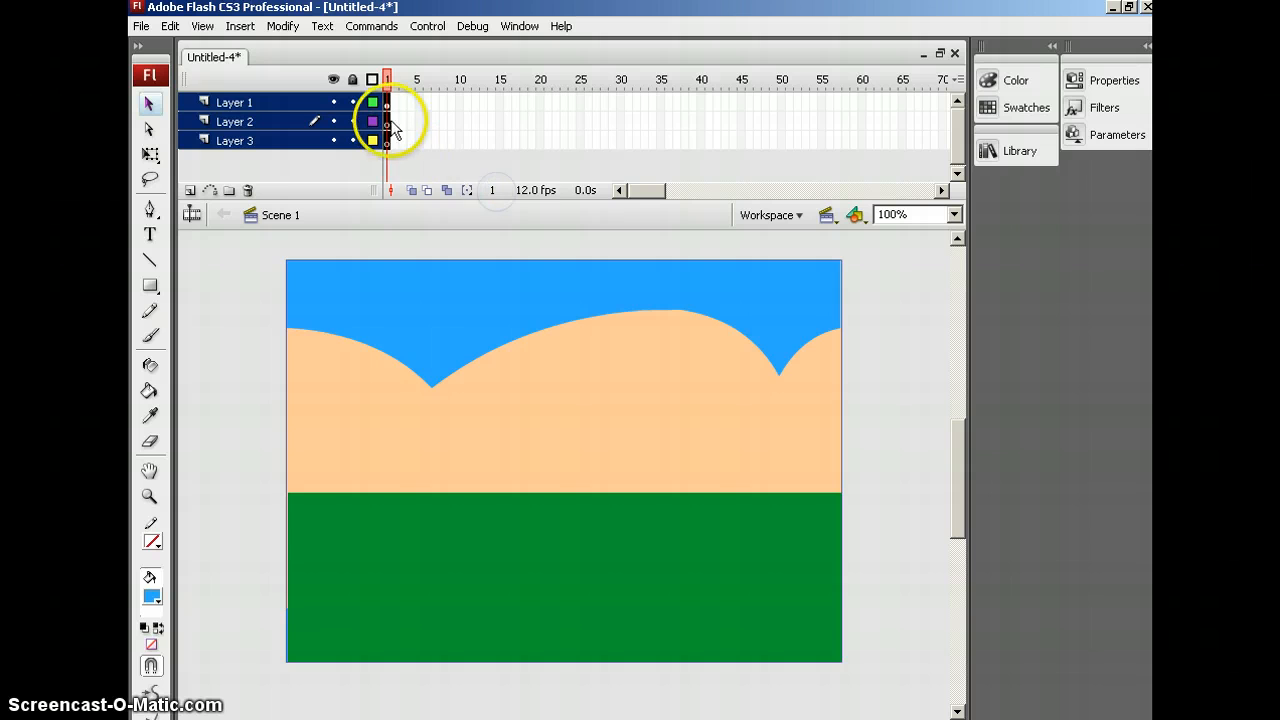
Delete the emptied Layer 2 and Layer 3.
left_click(263, 121)
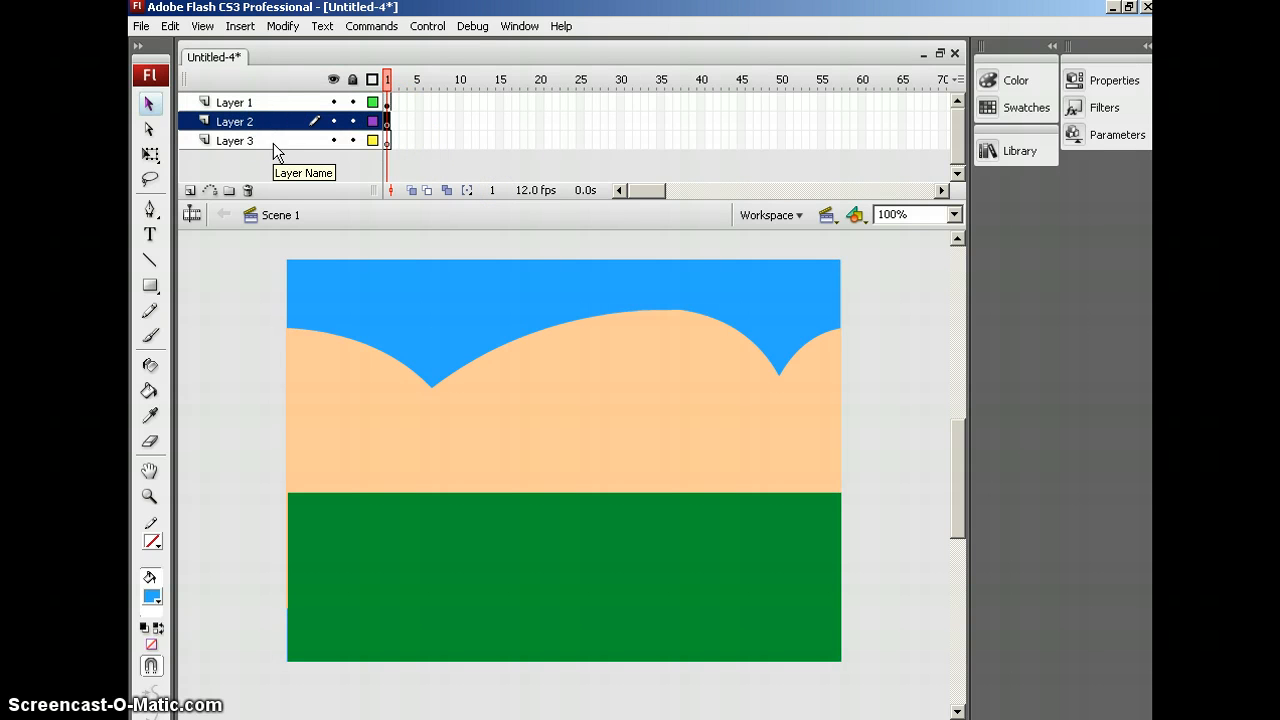
left_click(273, 140, "shift")
left_click(247, 190)
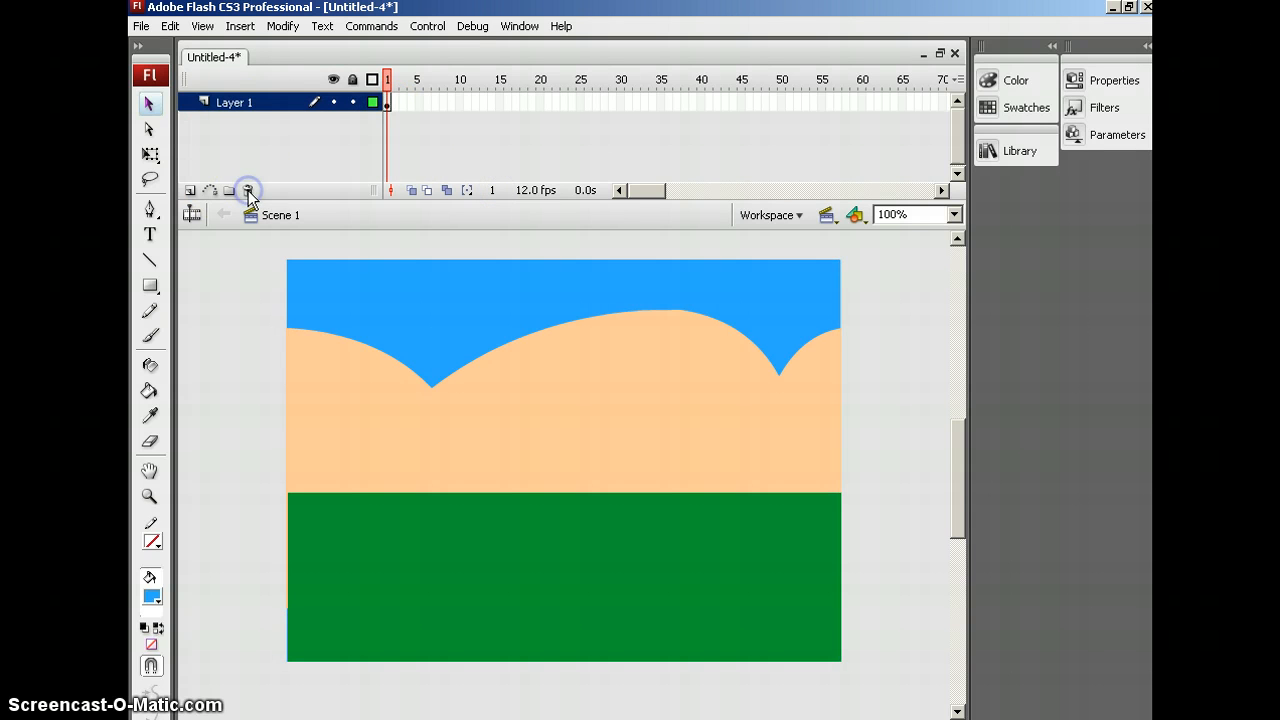
Rename Layer 1 as background.
left_click(233, 103)
double_click(233, 103)
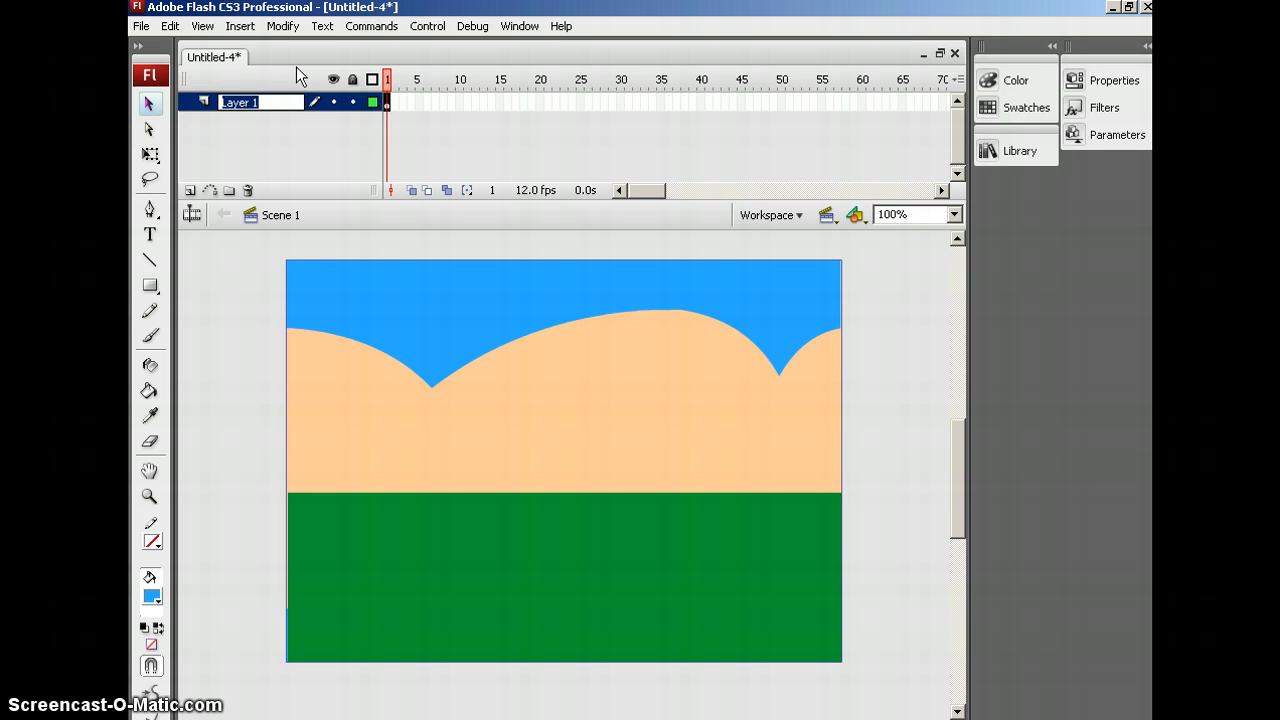
type("background")
key("Return")
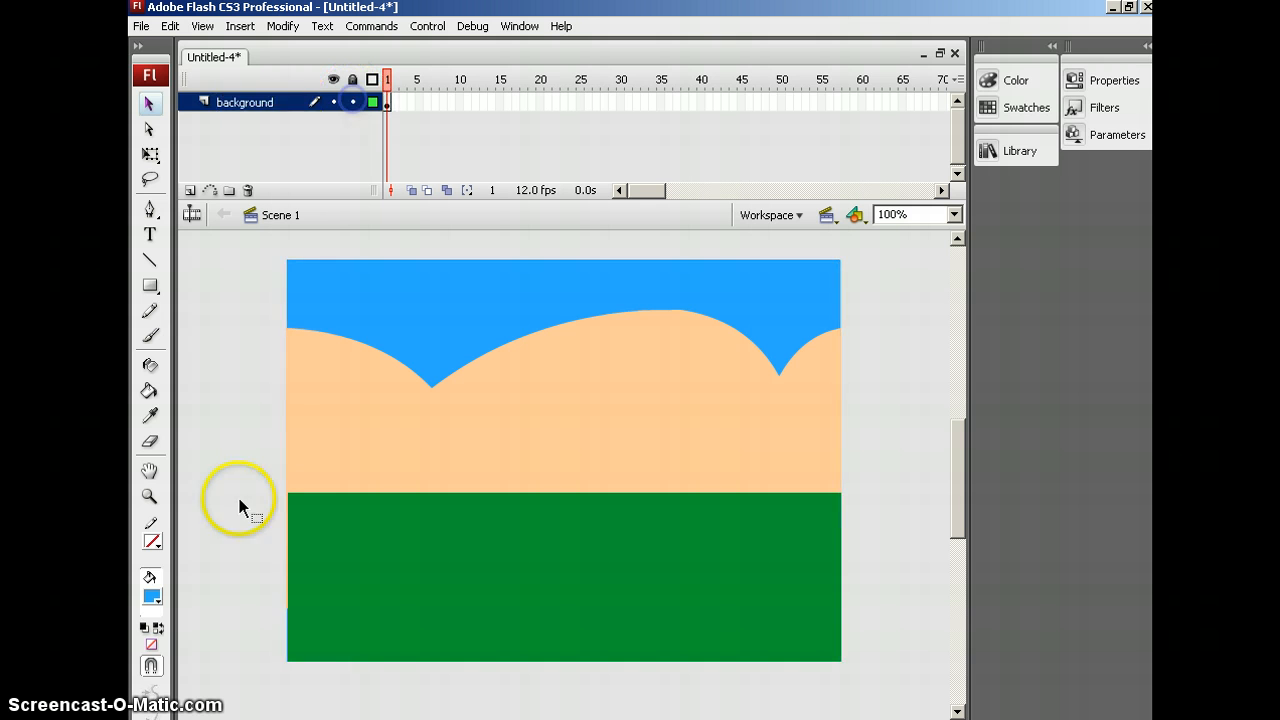
Try moving the combined landscape artwork off the stage and undo the move.
left_click(258, 423)
left_click(431, 316)
left_click_drag(274, 297, 960, 634)
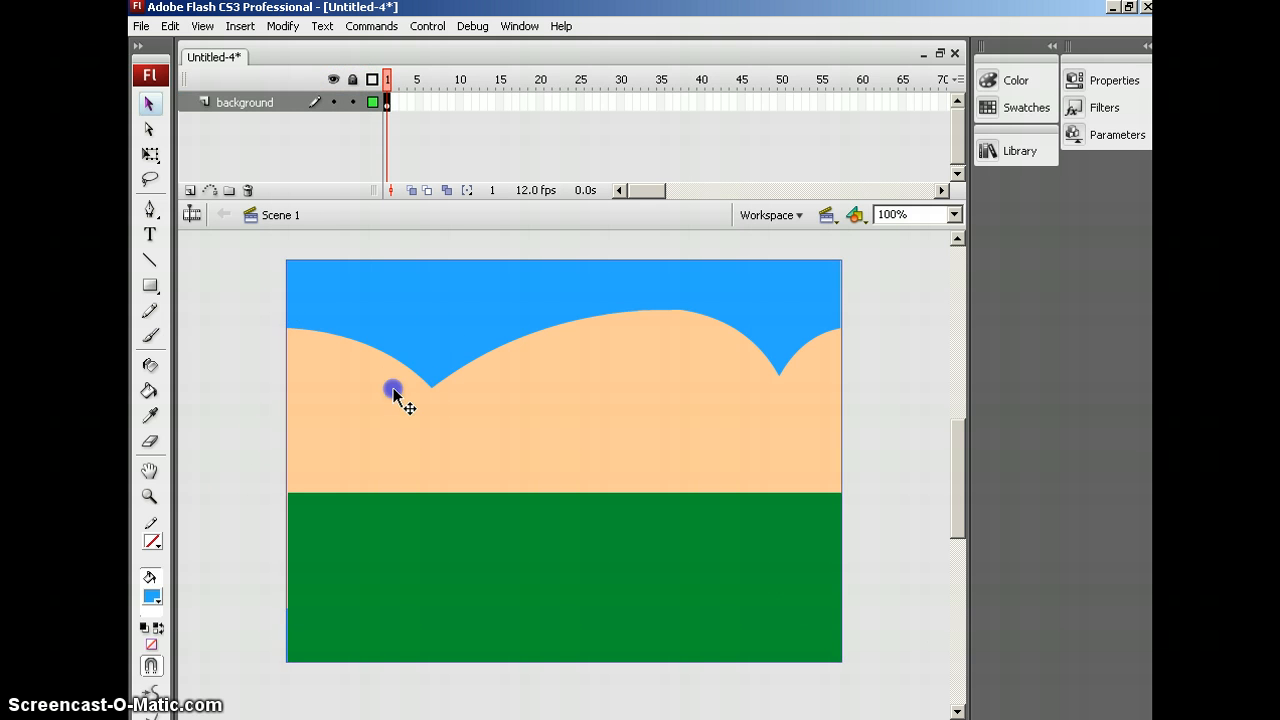
left_click_drag(391, 388, 839, 626)
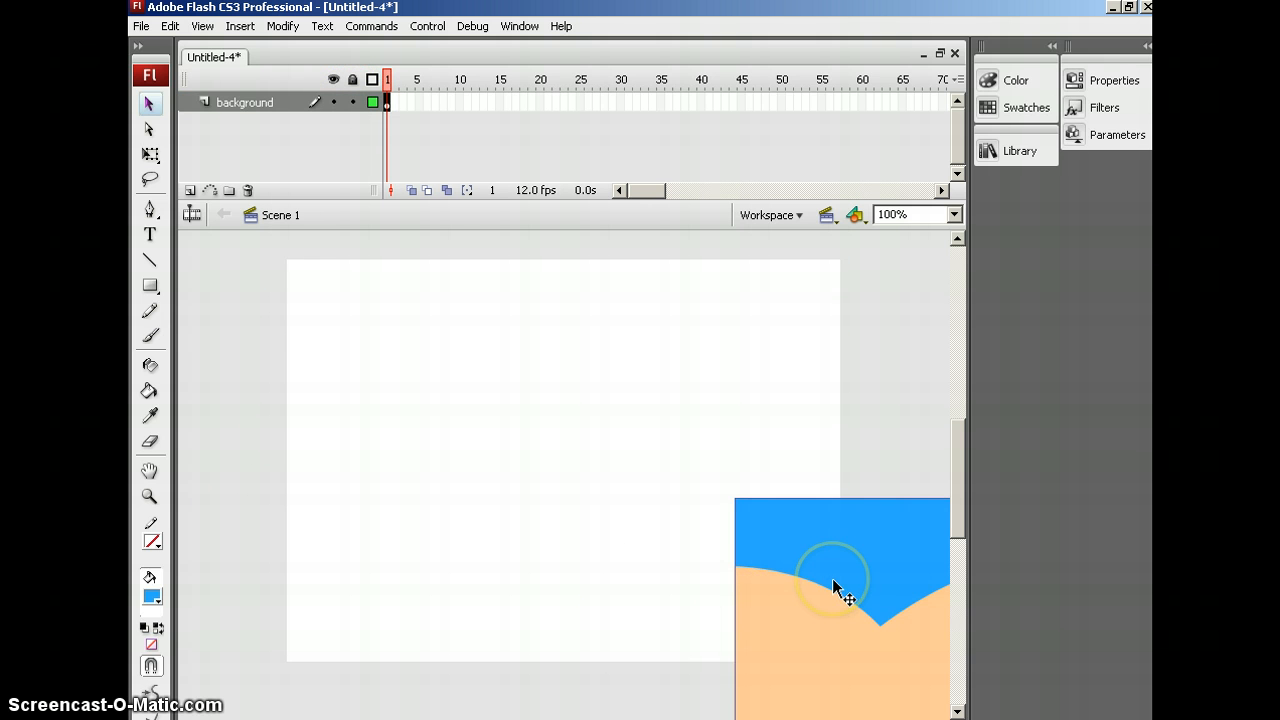
key("ctrl+z")
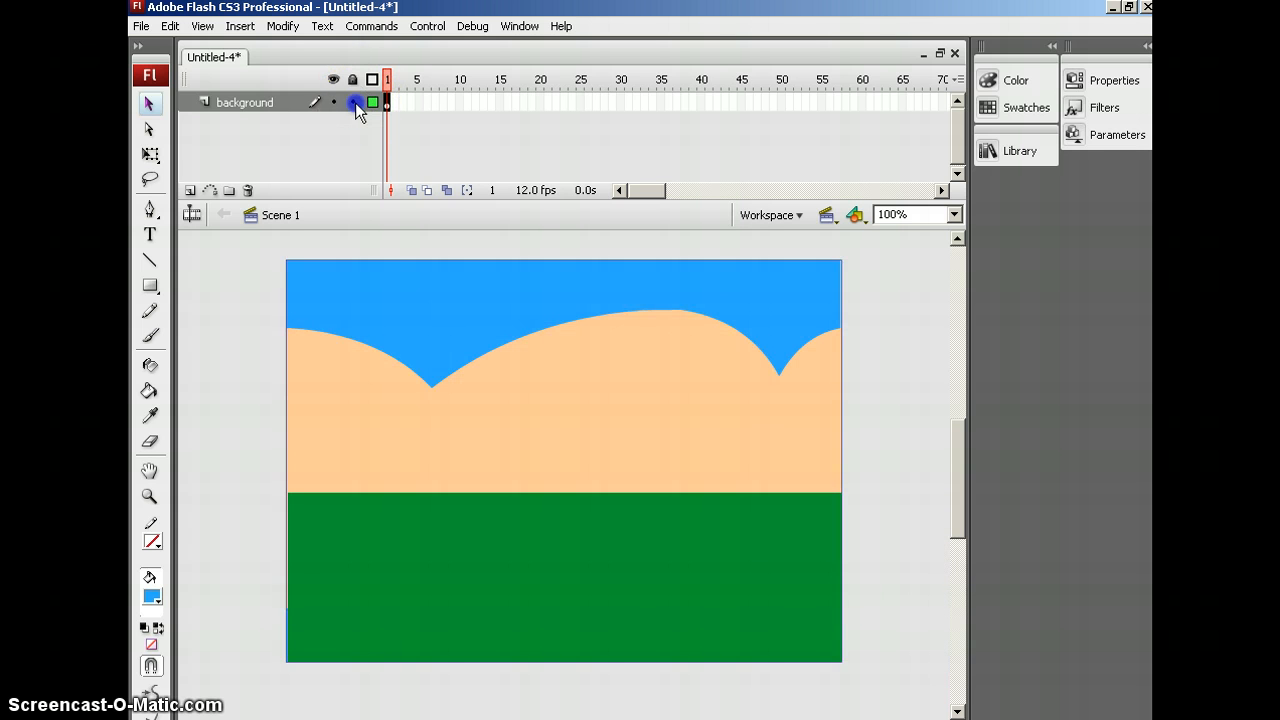
Lock the background layer and test that its artwork cannot be selected or moved on the stage.
left_click(352, 102)
left_click(352, 330)
left_click_drag(312, 357, 786, 562)
left_click_drag(740, 590, 513, 484)
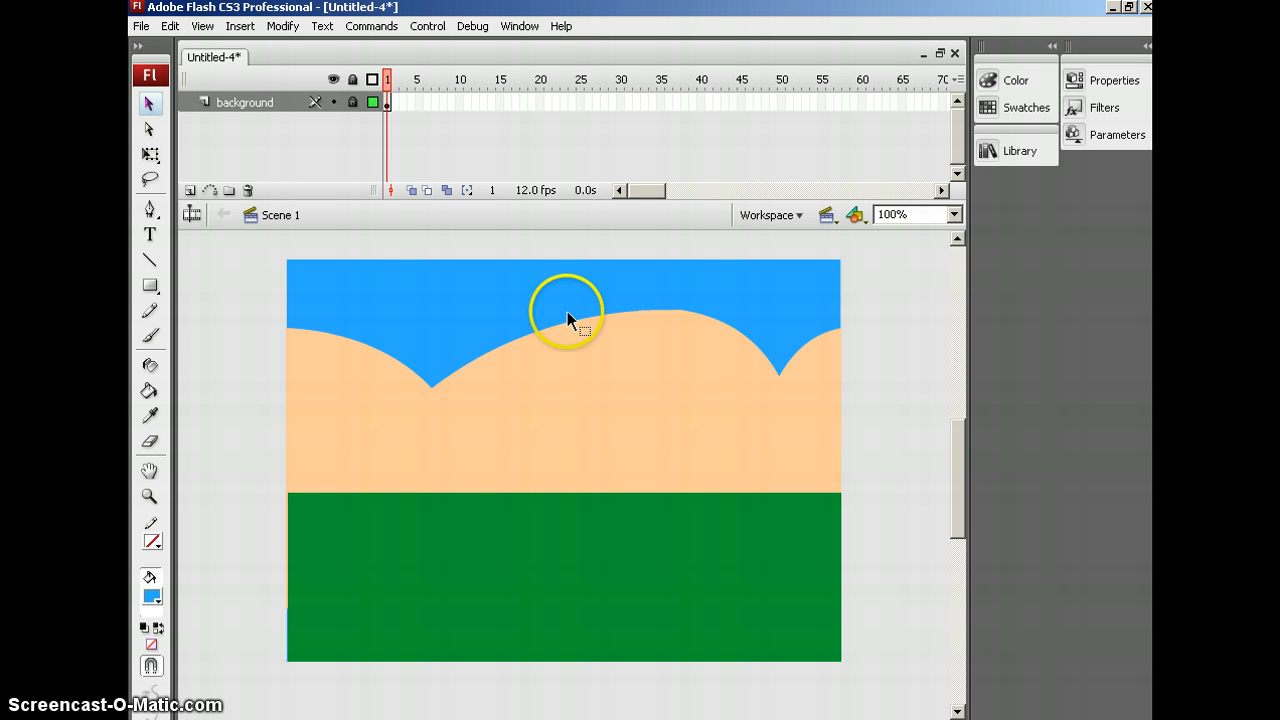
Add a new layer above the background layer and name it stick figure.
left_click(190, 190)
left_click(247, 104)
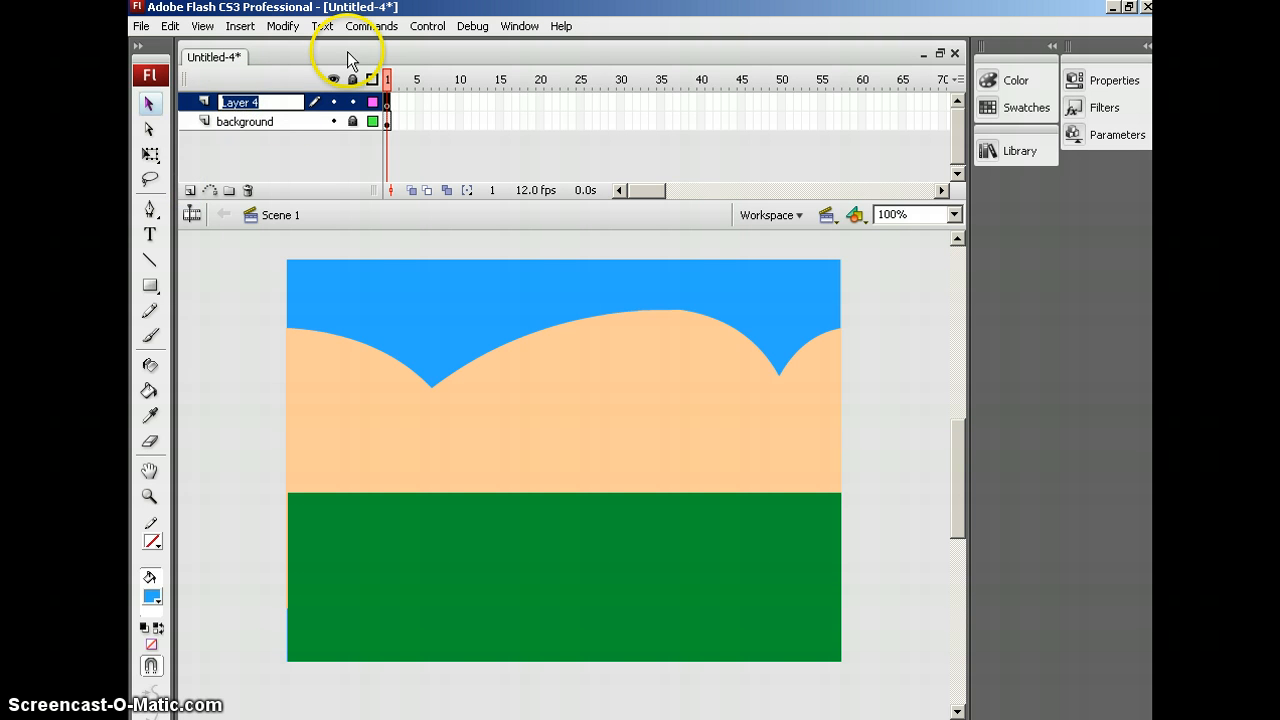
type("stick figure")
key("Return")
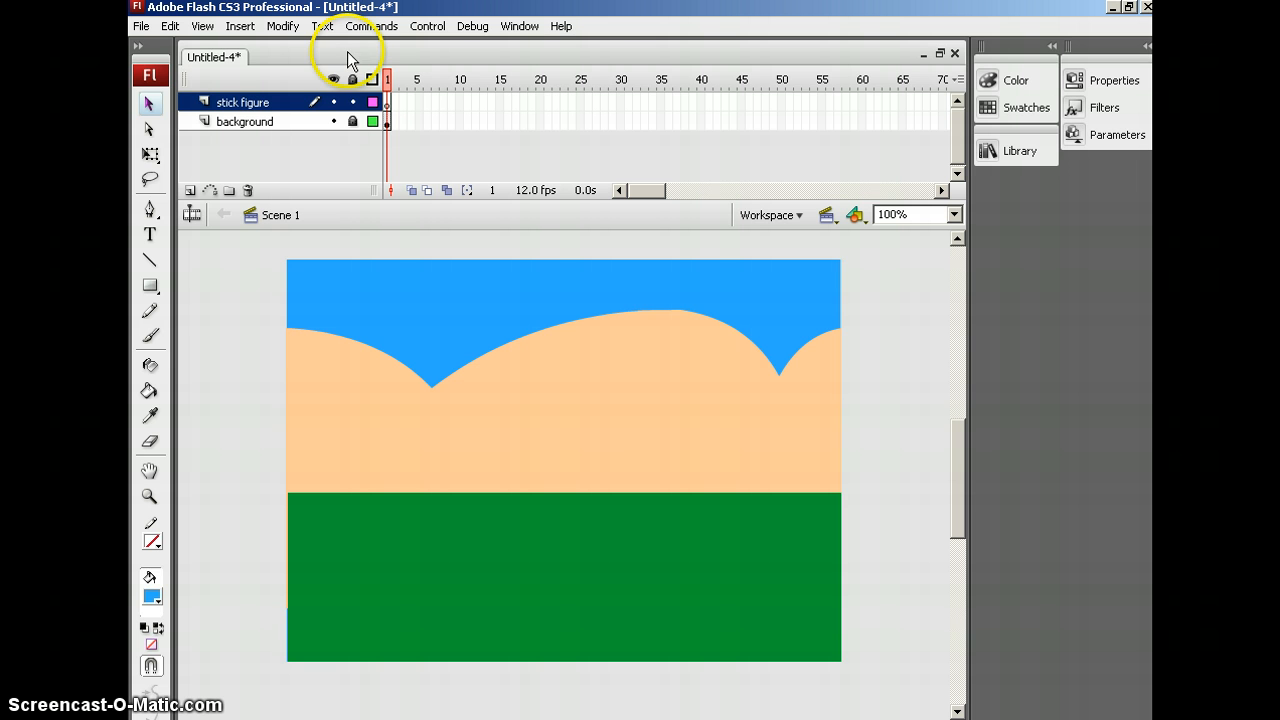
Draw a small upright black-filled oval without outline as the figure's head, just beside the first dip in the hills.
left_click(156, 603)
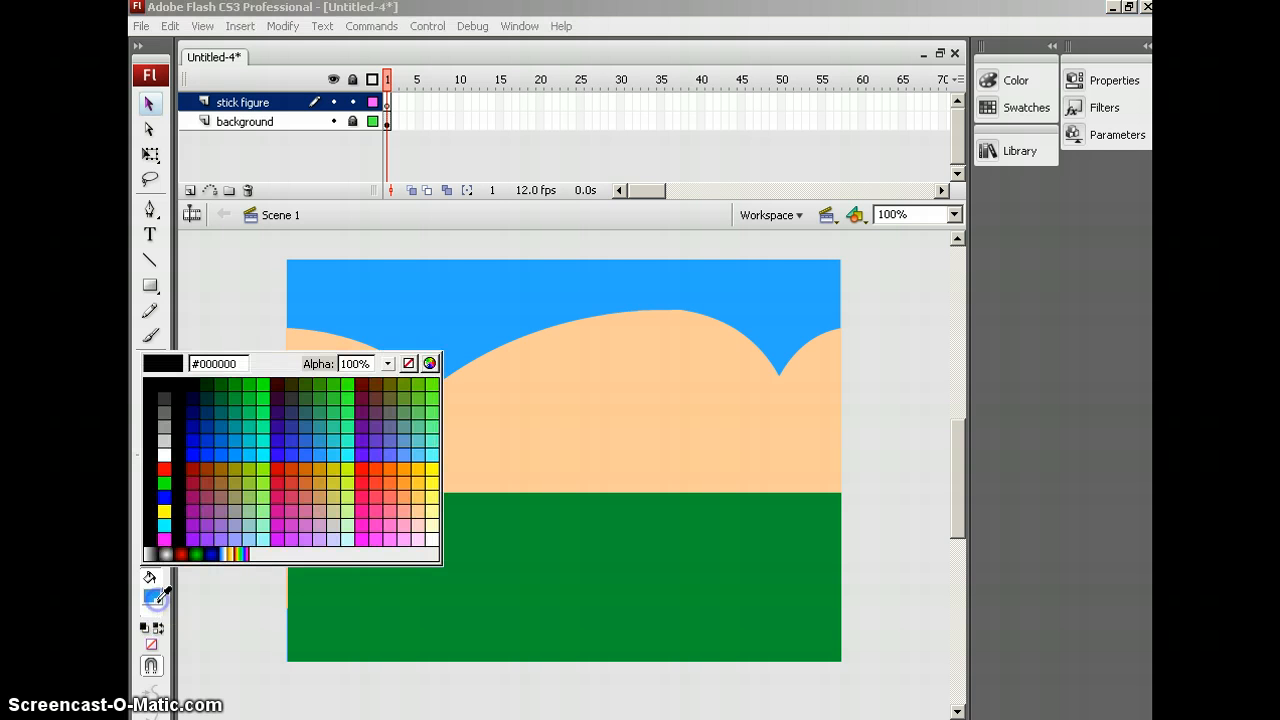
left_click(160, 376)
left_click(149, 286)
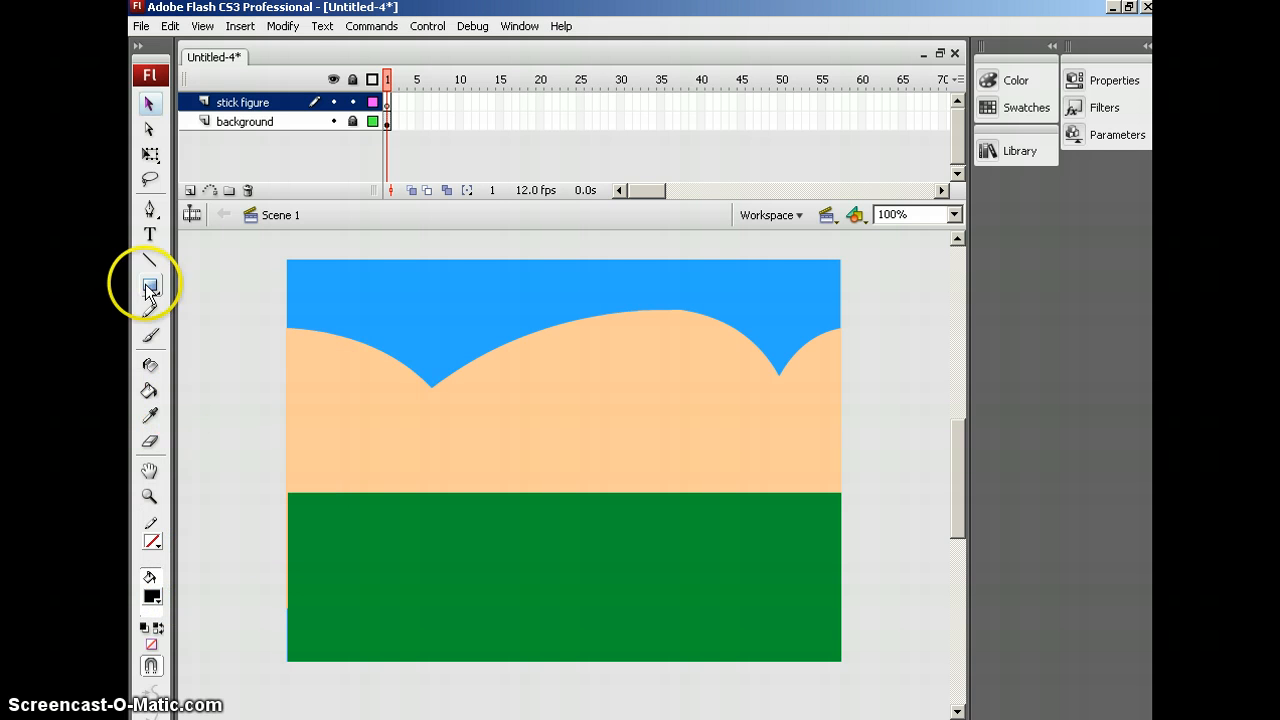
left_click(222, 341)
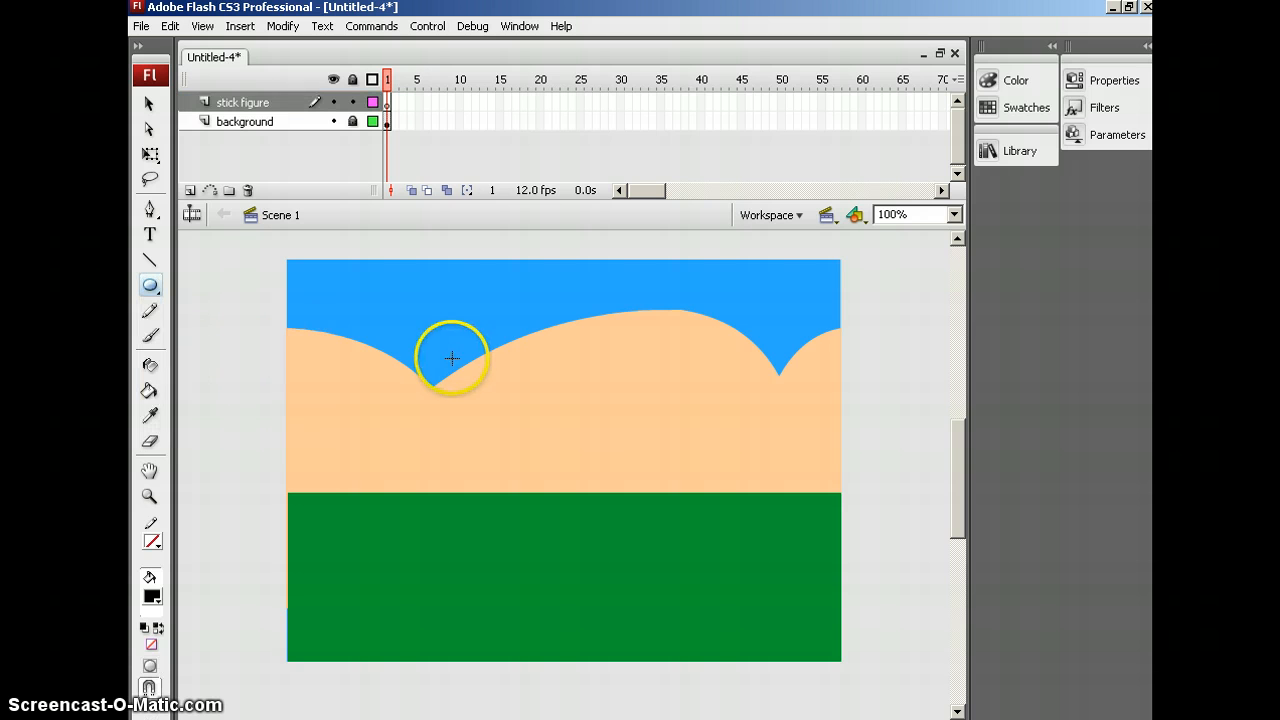
left_click_drag(451, 358, 488, 429)
left_click_drag(452, 358, 483, 408)
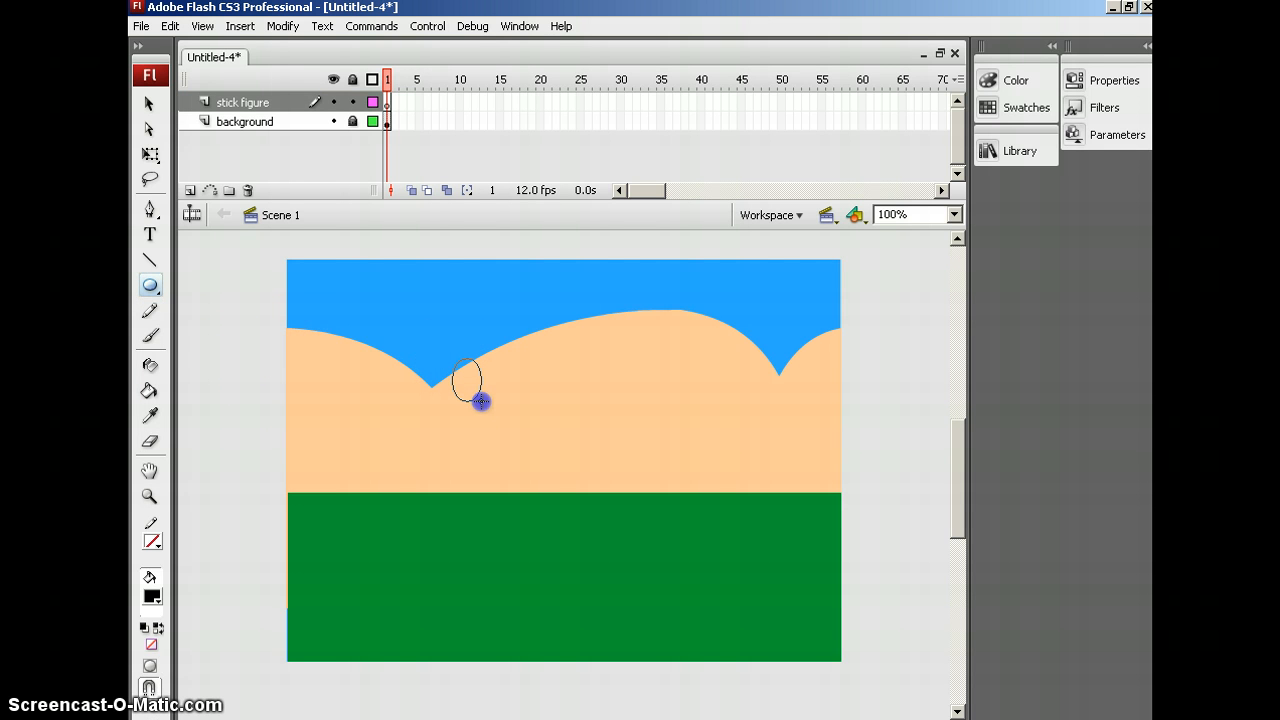
left_click_drag(481, 401, 482, 401)
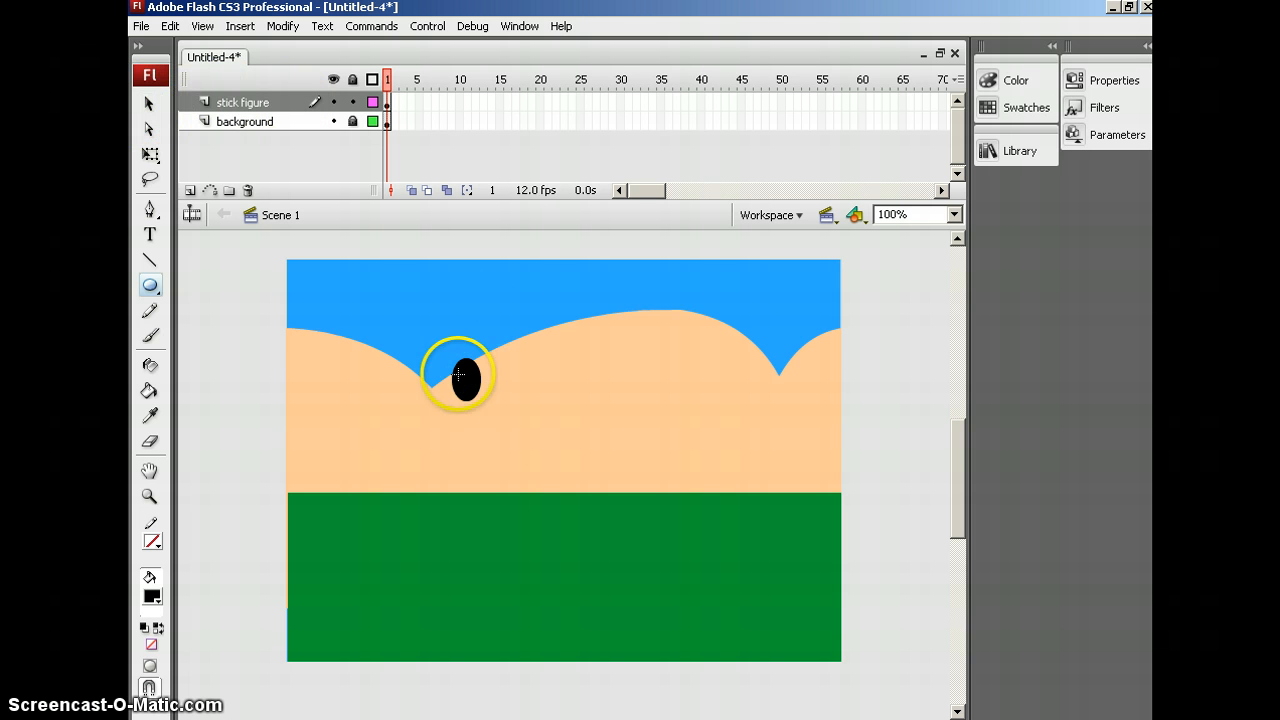
left_click(148, 105)
left_click(472, 392)
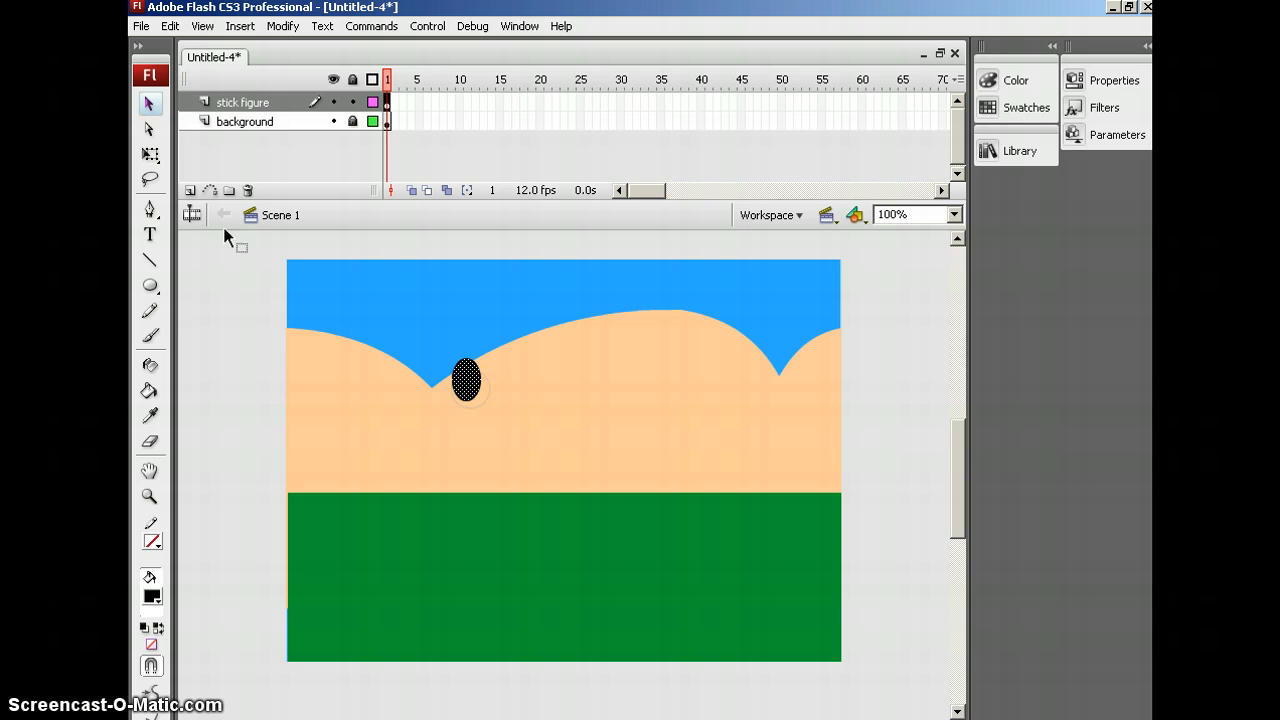
left_click(148, 104)
left_click(212, 313)
left_click(494, 371)
left_click(471, 380)
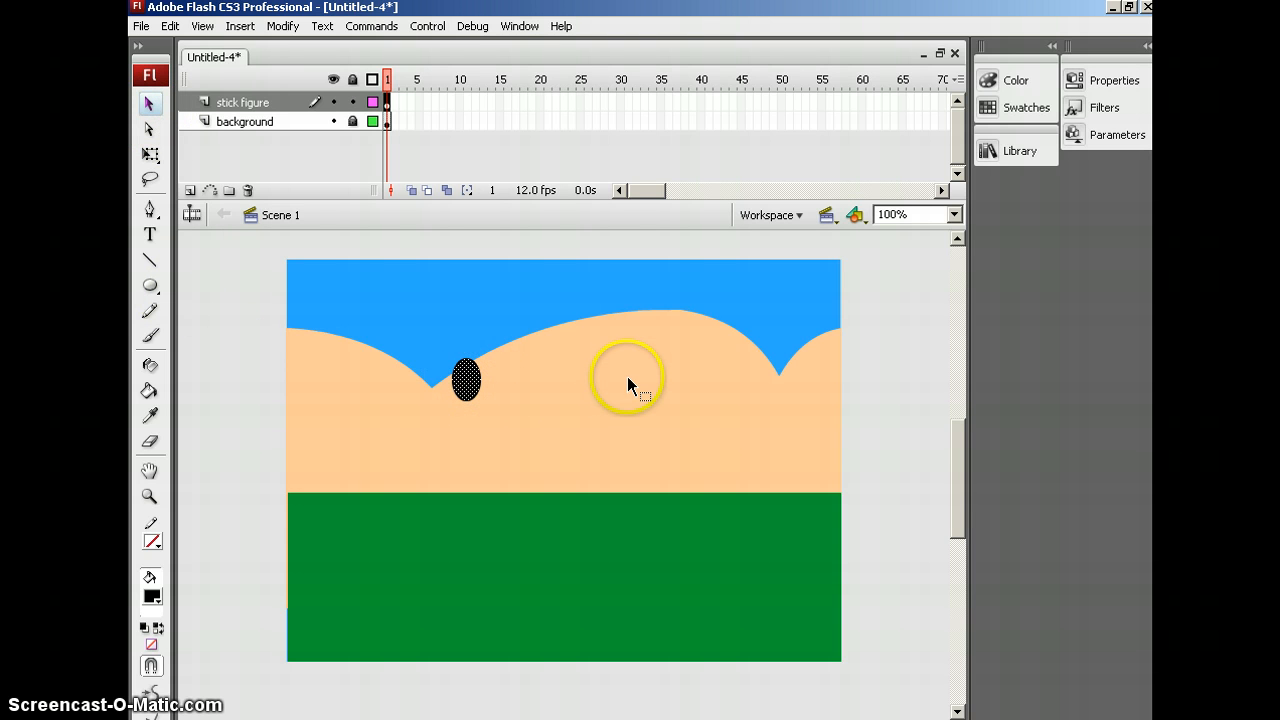
Set up the Line tool with a solid stroke of thickness 5.
left_click(150, 262)
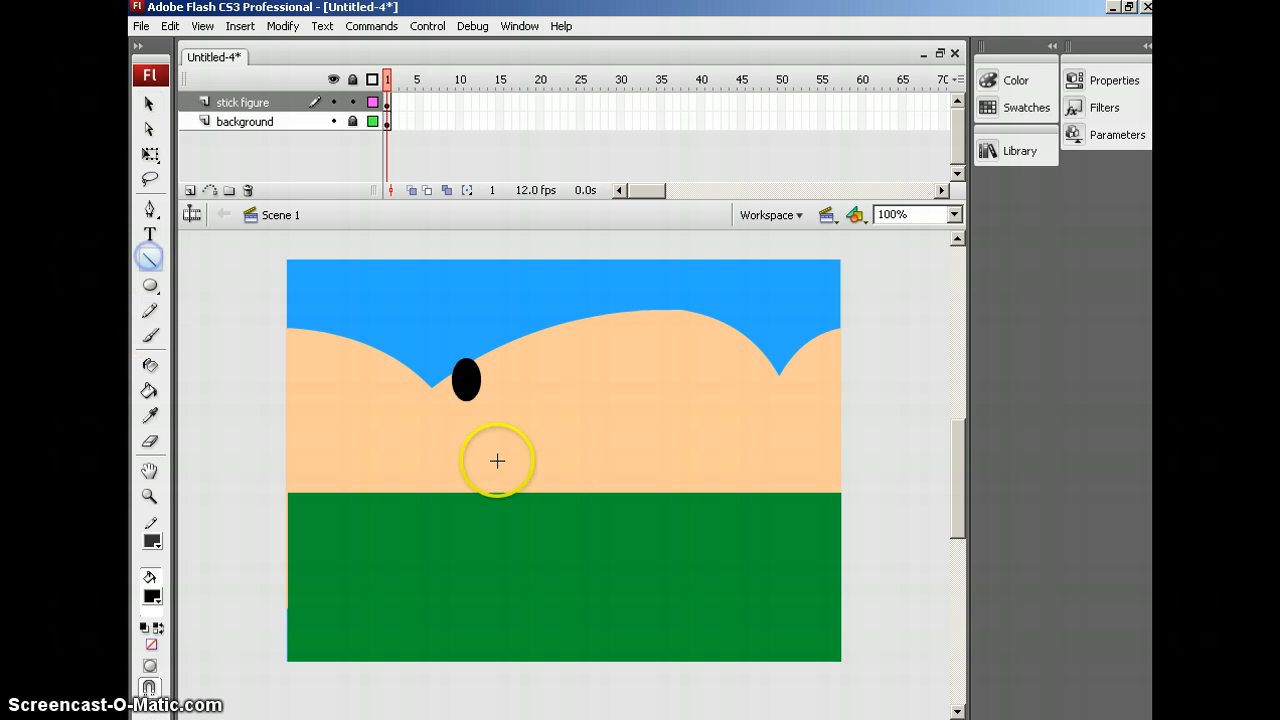
left_click(1105, 90)
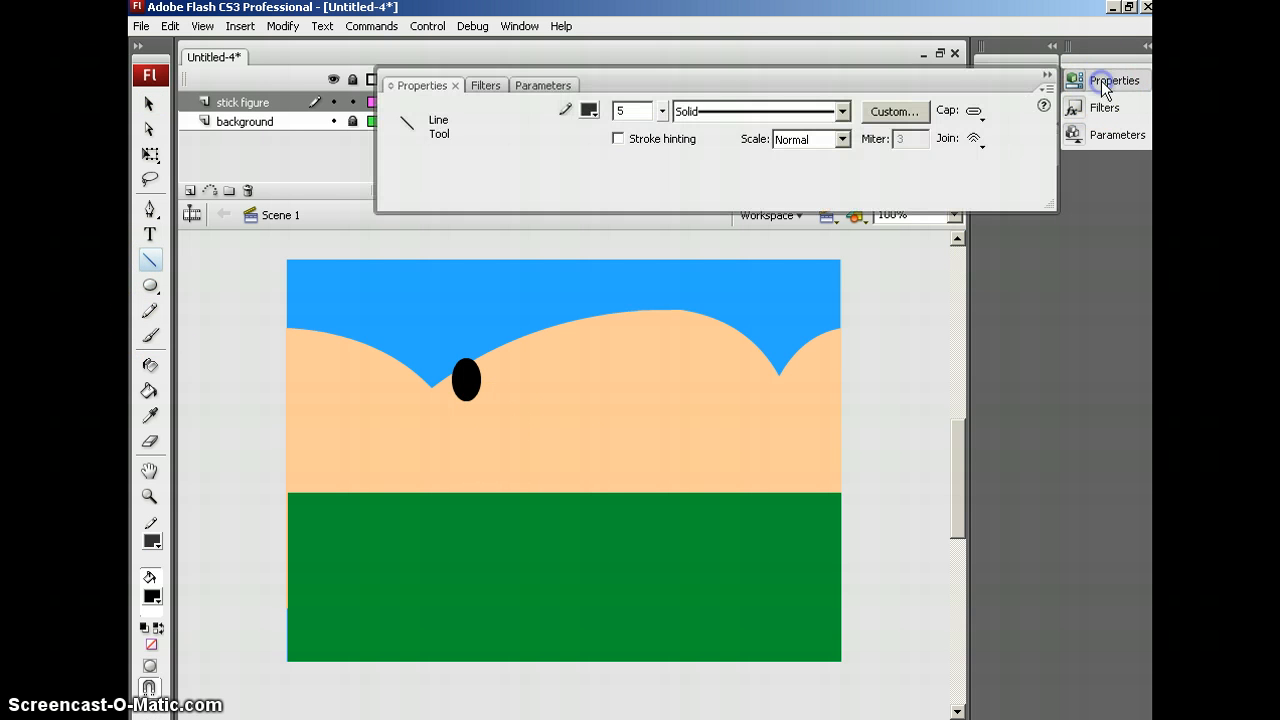
double_click(634, 110)
type("5")
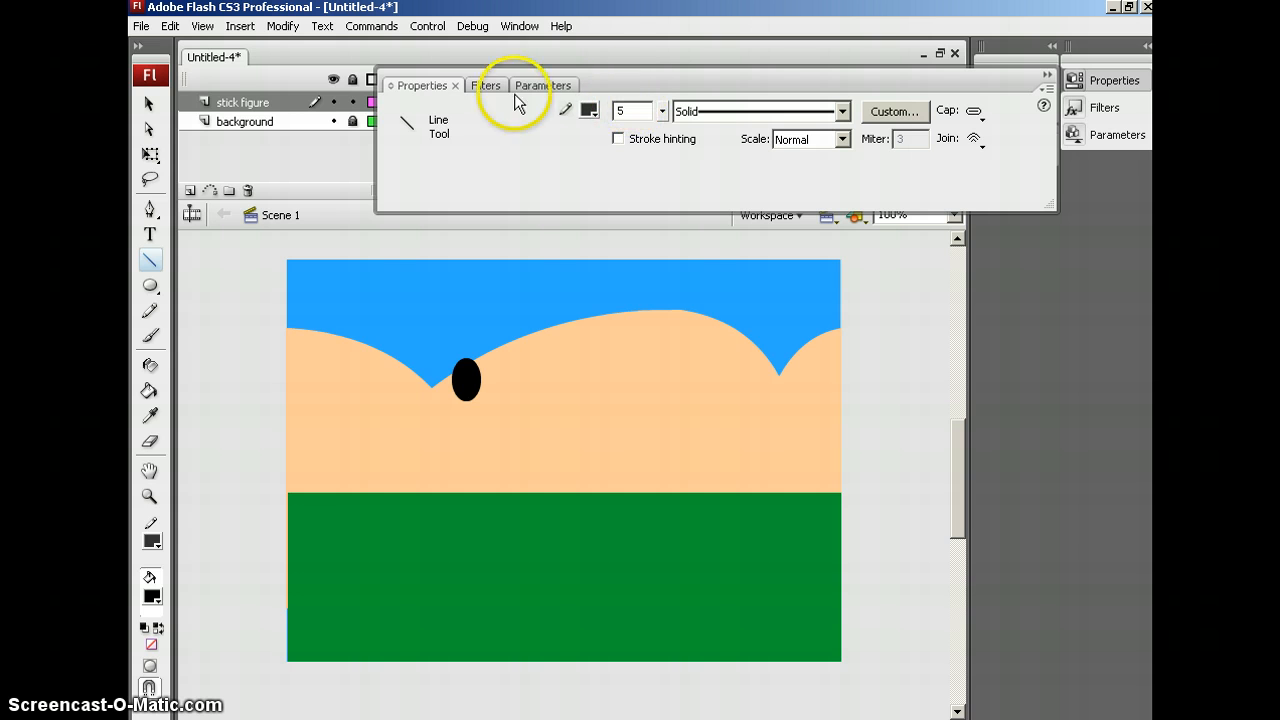
left_click(662, 113)
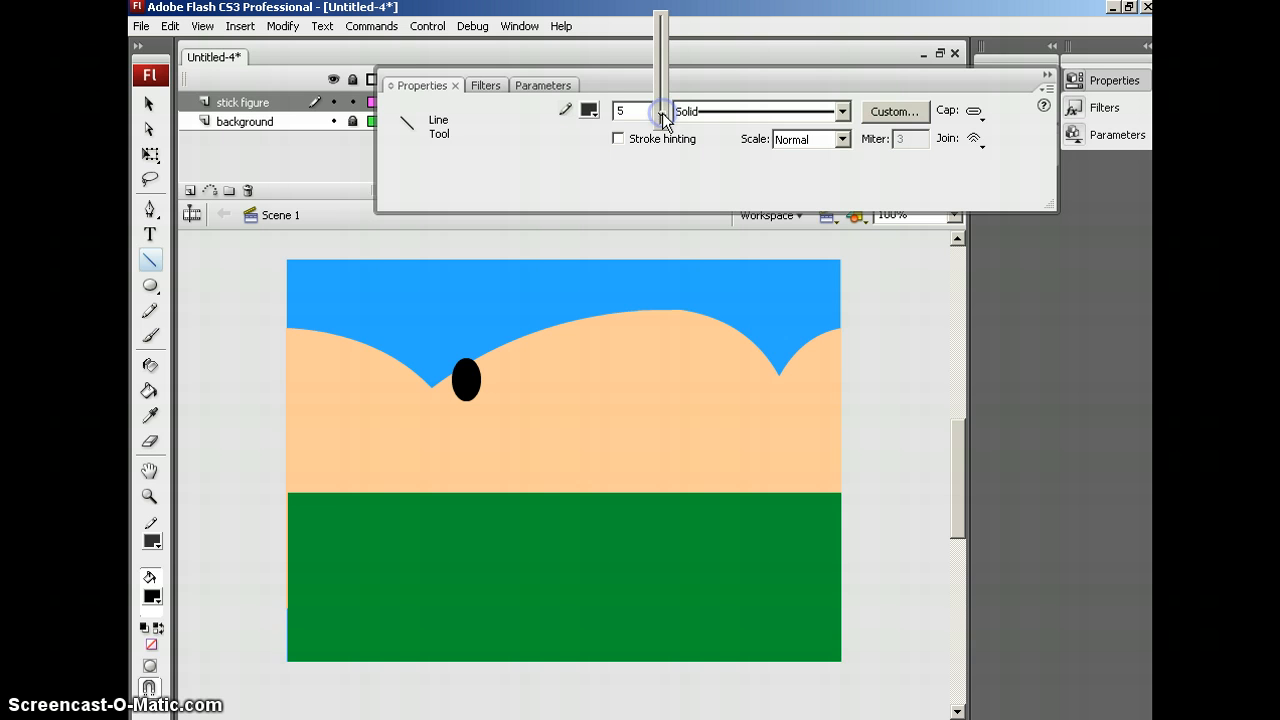
left_click(485, 425)
Draw a diagonal line as the front arm below the head's right side and bend it into a downward curve.
left_click_drag(485, 423, 528, 462)
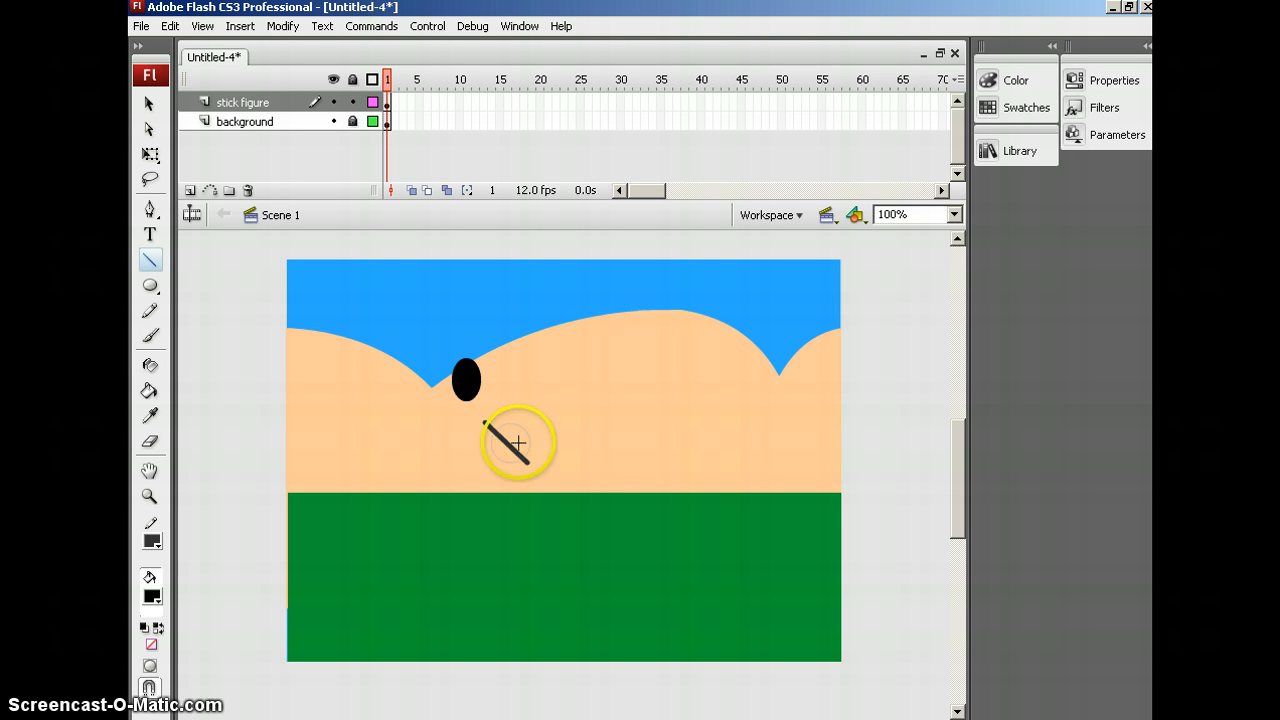
left_click_drag(484, 422, 484, 422)
left_click_drag(534, 459, 534, 459)
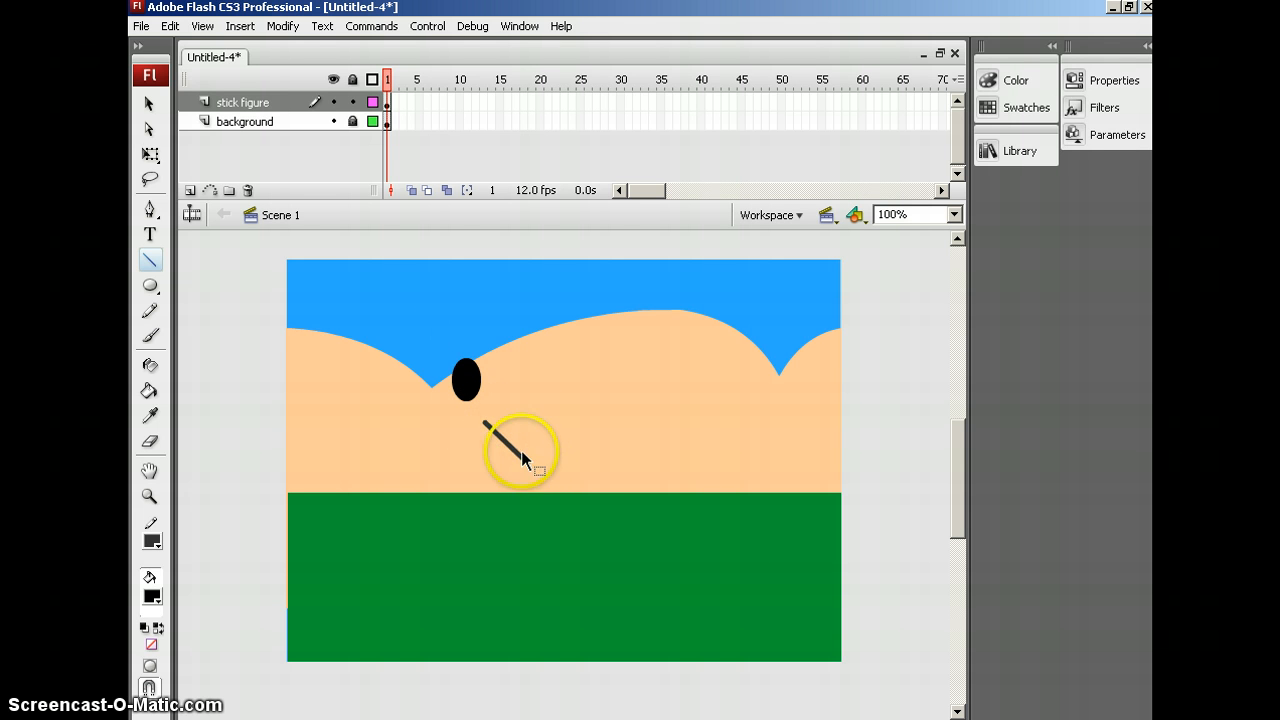
left_click_drag(507, 441, 501, 449)
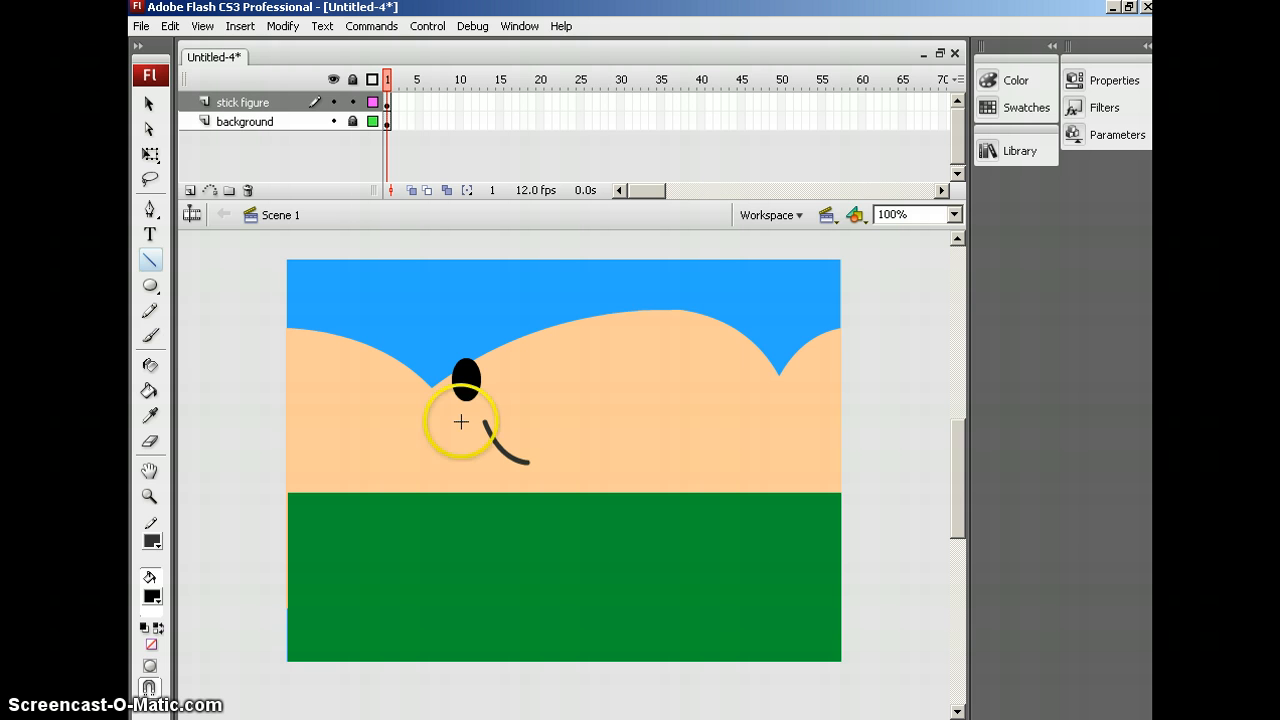
Draw a short sloping line as the rear arm below the head's left side and bend it into an upward arc.
left_click_drag(460, 421, 410, 444)
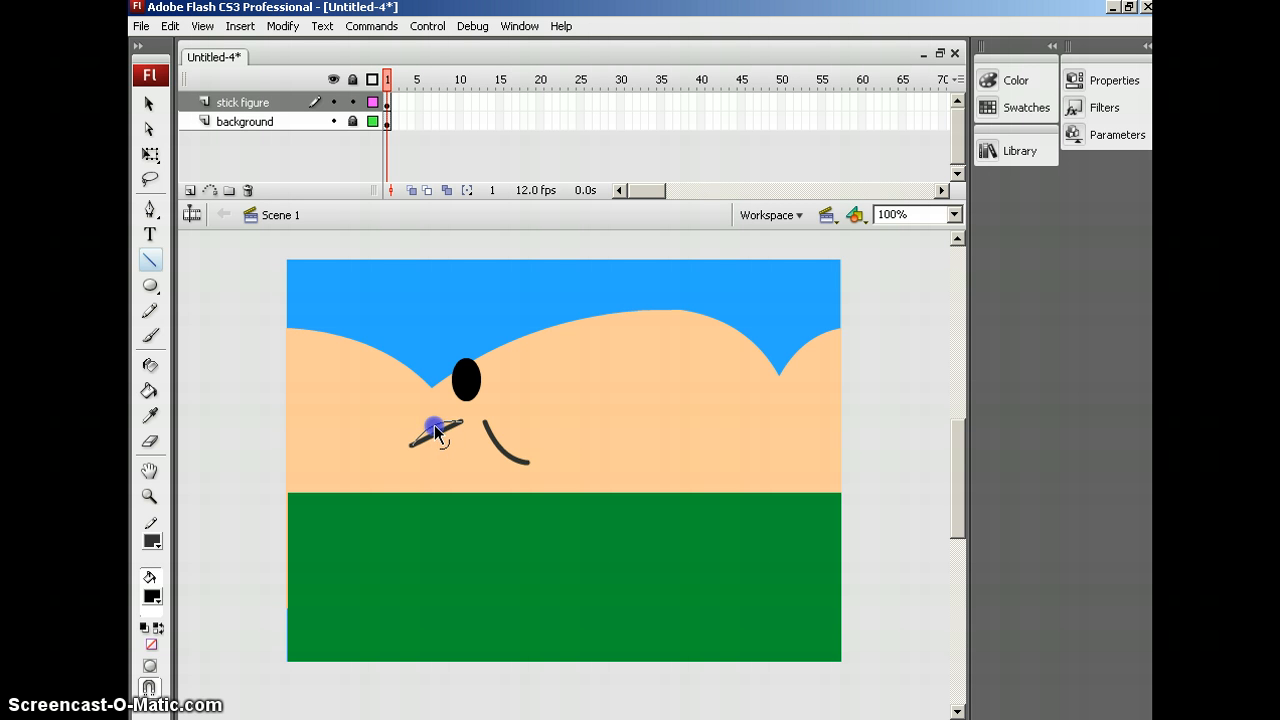
left_click_drag(437, 432, 437, 423)
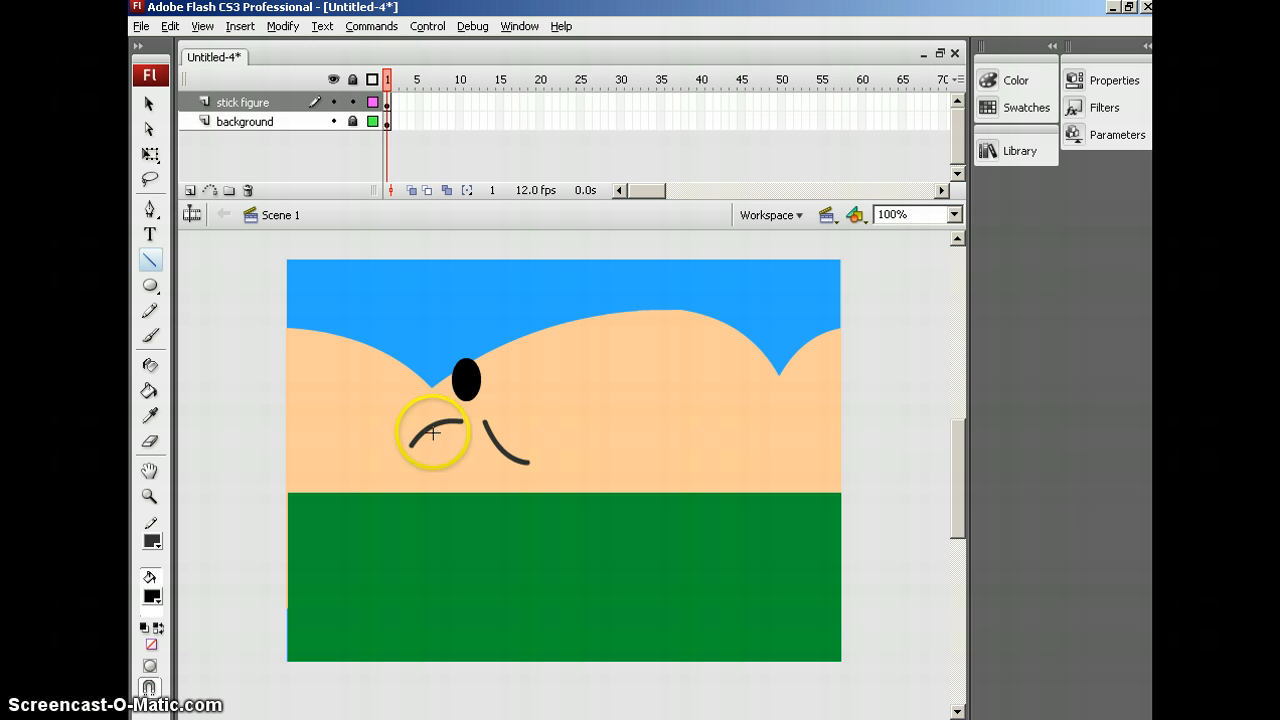
left_click_drag(431, 427, 431, 427)
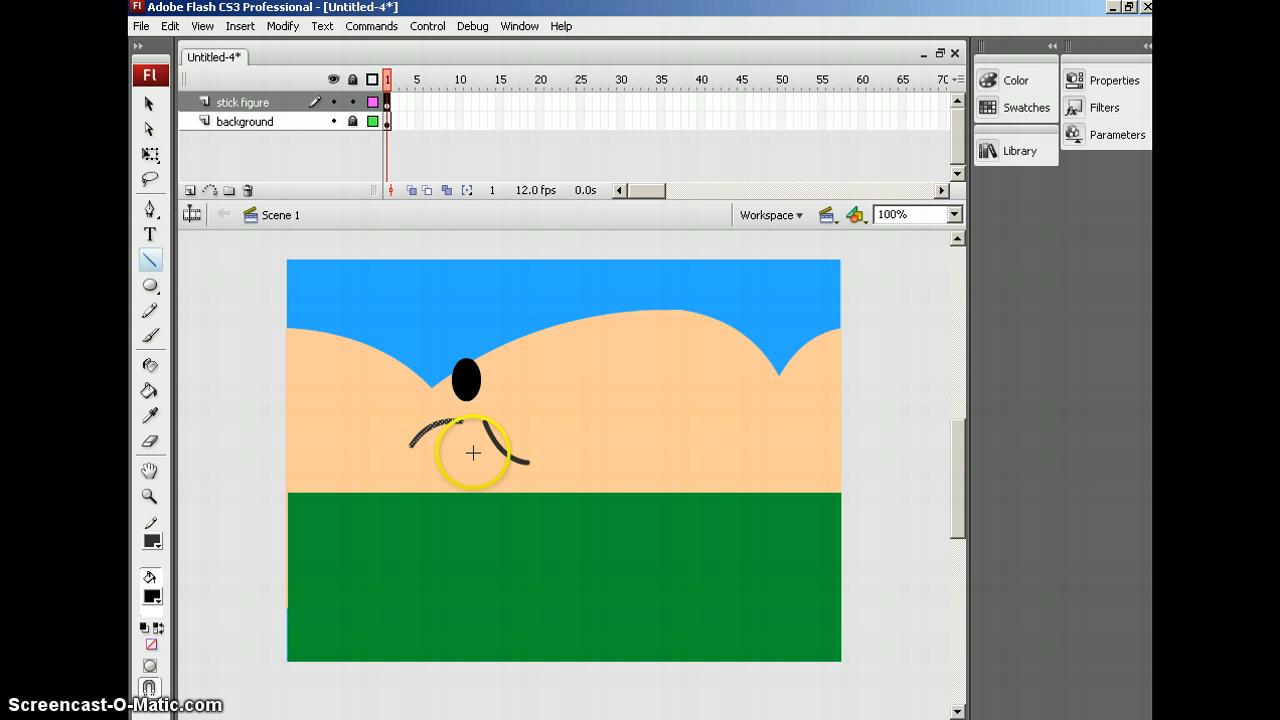
Draw a slightly slanted straight torso below the arms and two running legs, each made of two lines meeting at the knee.
left_click_drag(471, 434, 471, 434)
left_click_drag(466, 478, 396, 572)
mouse_move(476, 517)
left_mouse_down()
mouse_move(528, 527)
mouse_move(558, 590)
left_mouse_up()
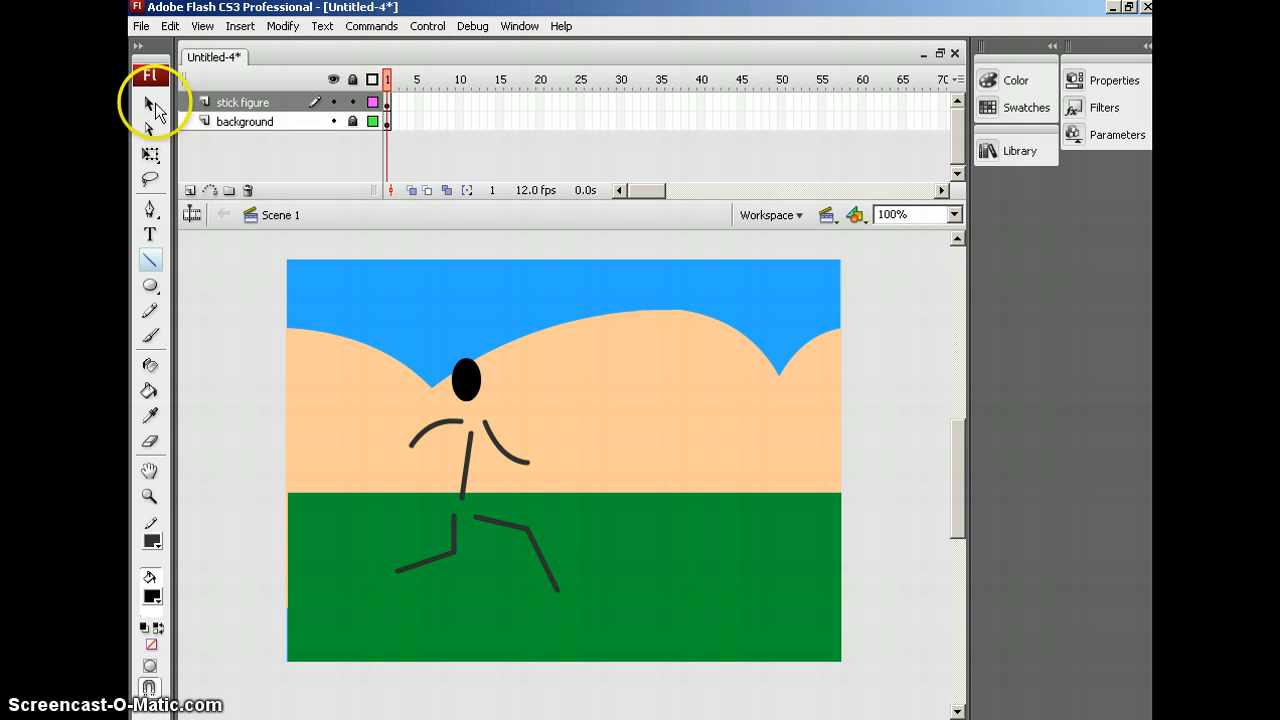
left_click(150, 104)
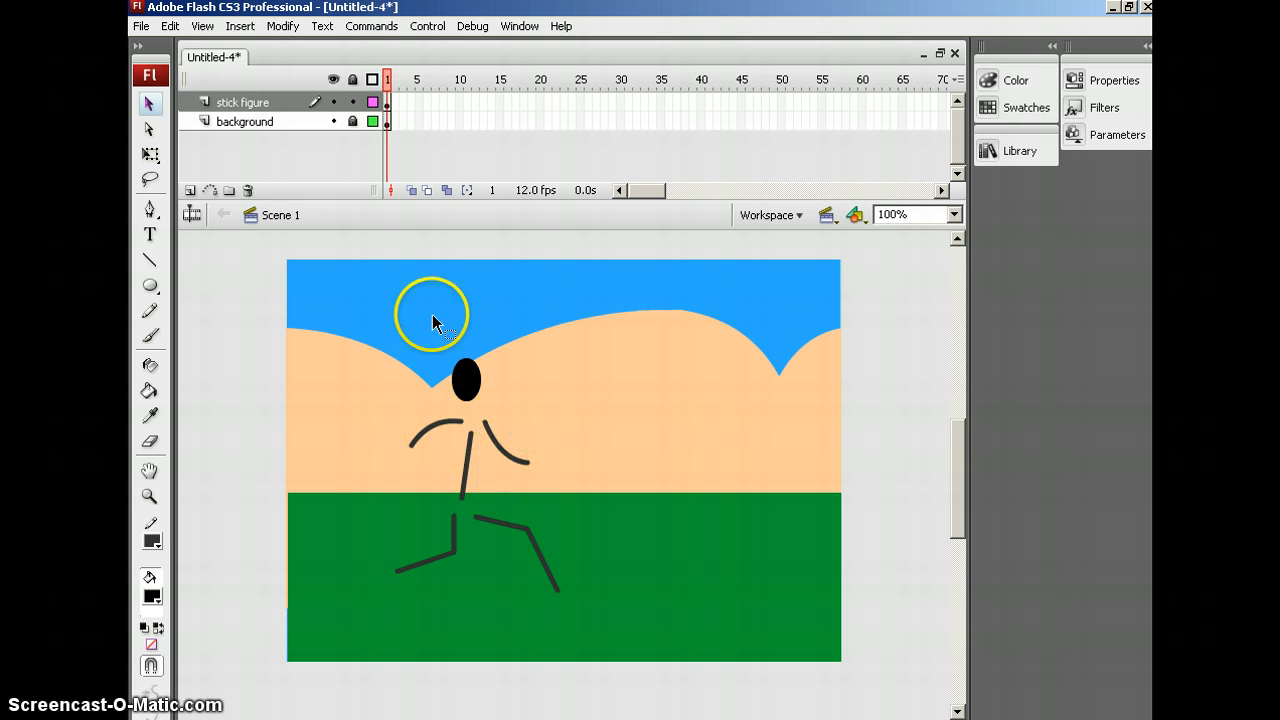
Lengthen the rear thigh slightly upward and draw a short slanted line as a foot below the end of each leg.
left_click(453, 518)
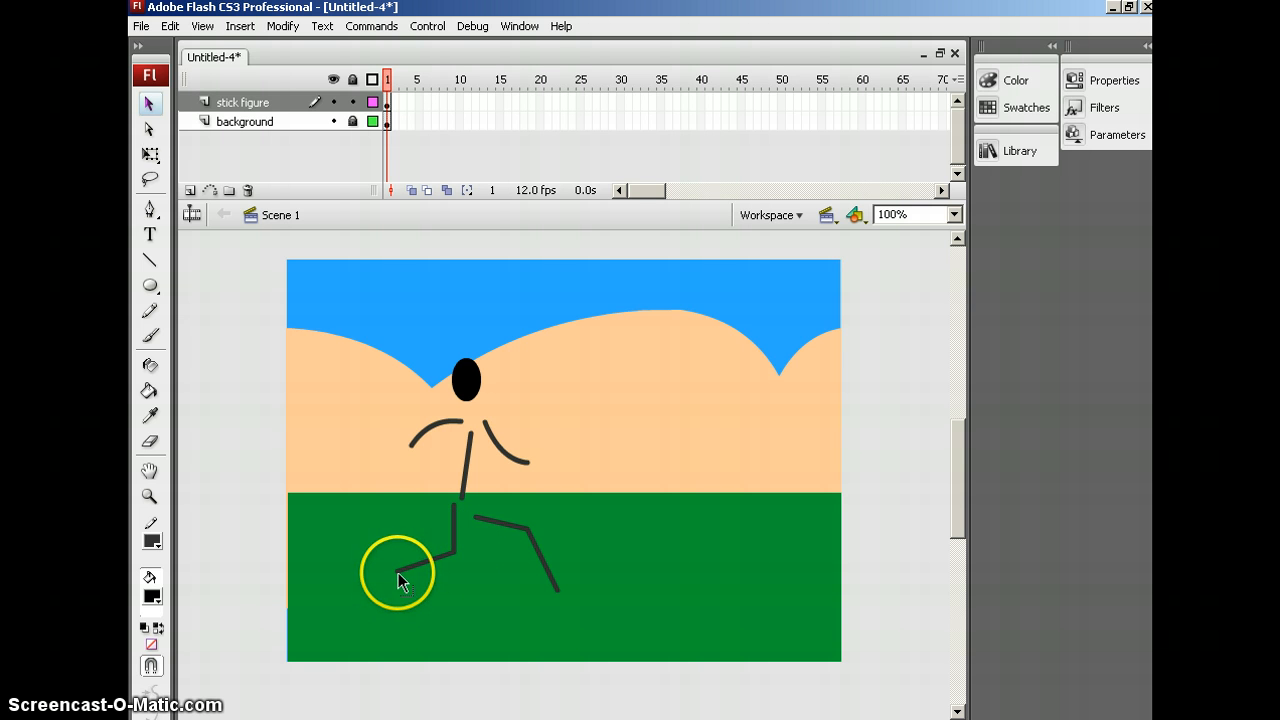
left_click(150, 260)
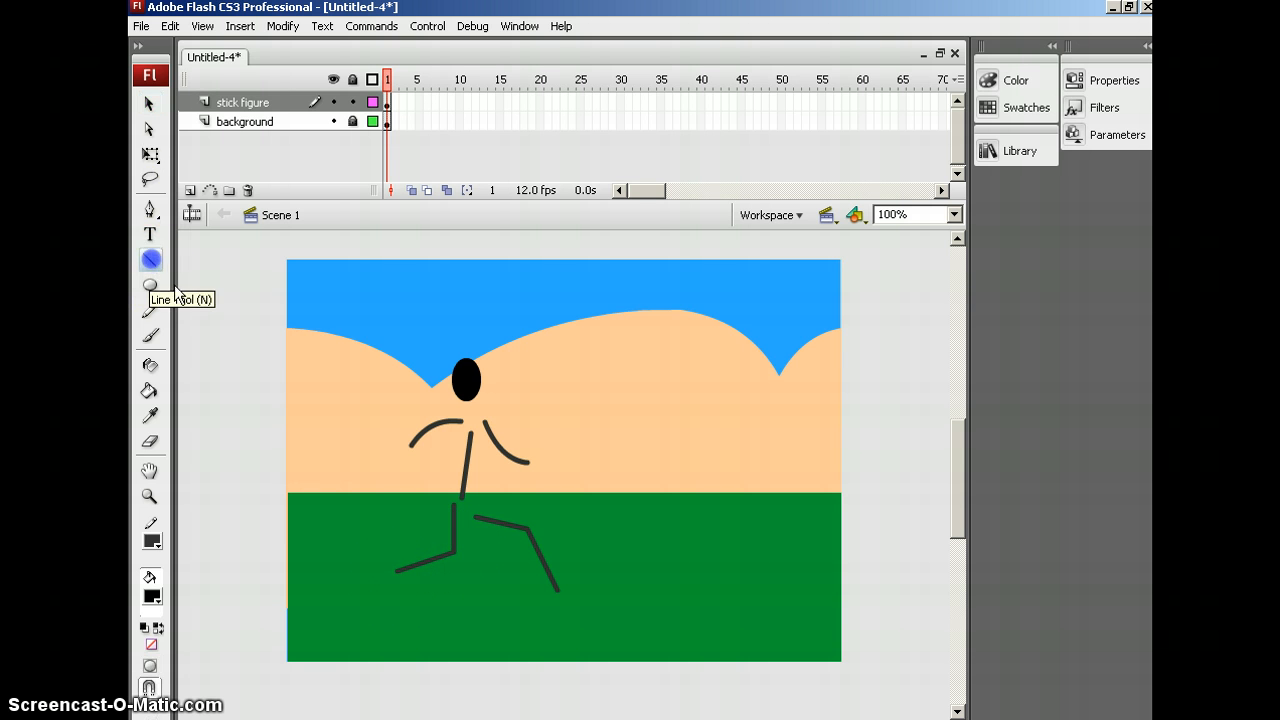
left_click(387, 578)
left_click_drag(387, 578, 410, 606)
left_click(564, 605)
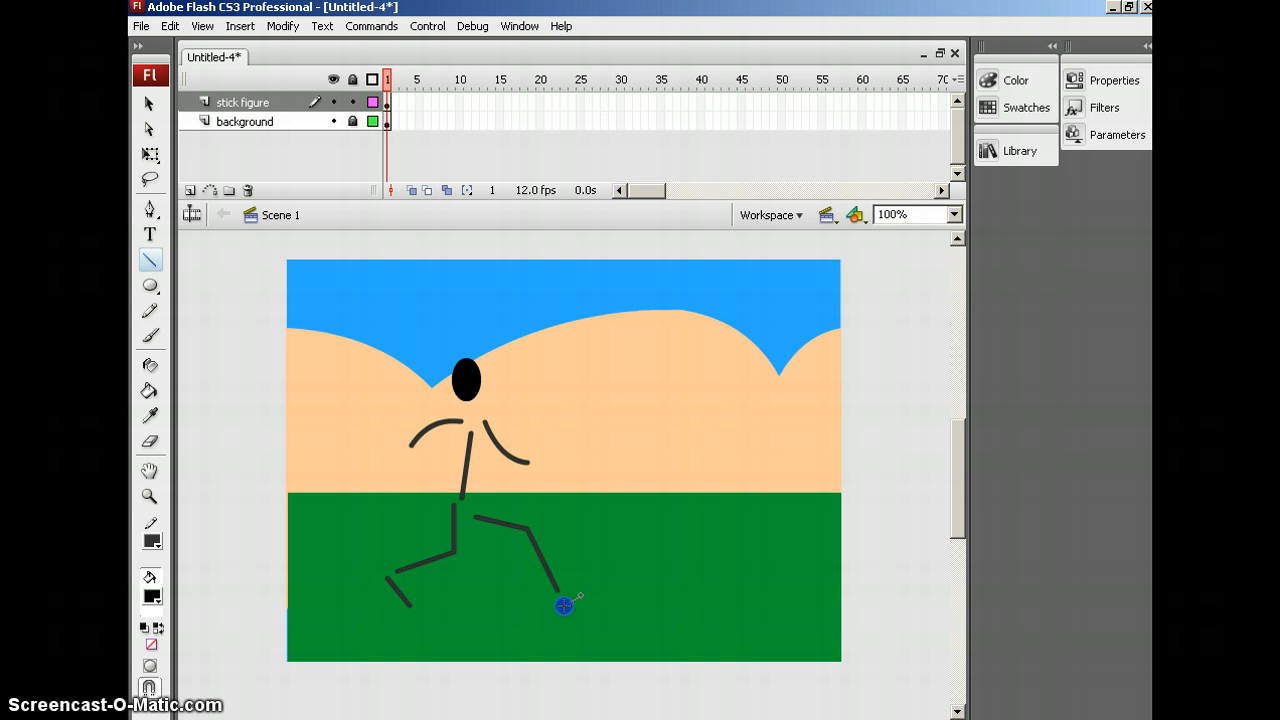
left_click_drag(564, 605, 593, 591)
Select all parts of the stick figure and distribute them to separate layers.
left_click(150, 103)
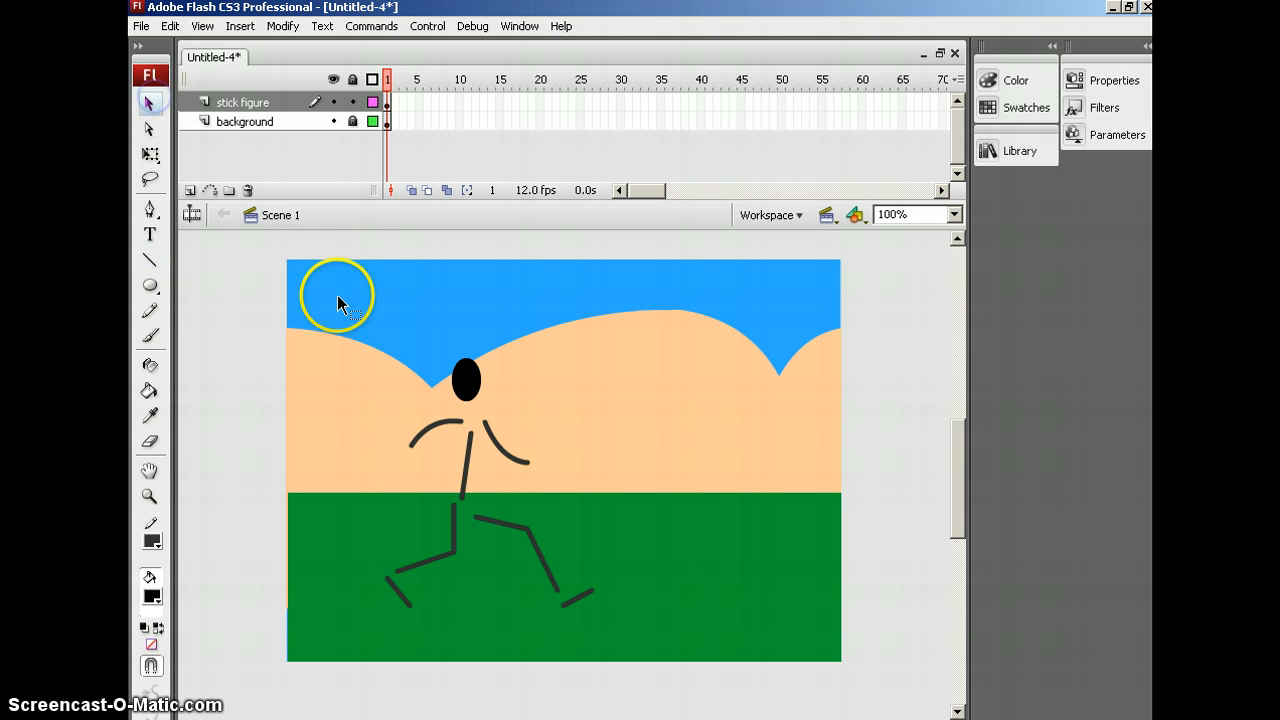
left_click_drag(337, 296, 642, 647)
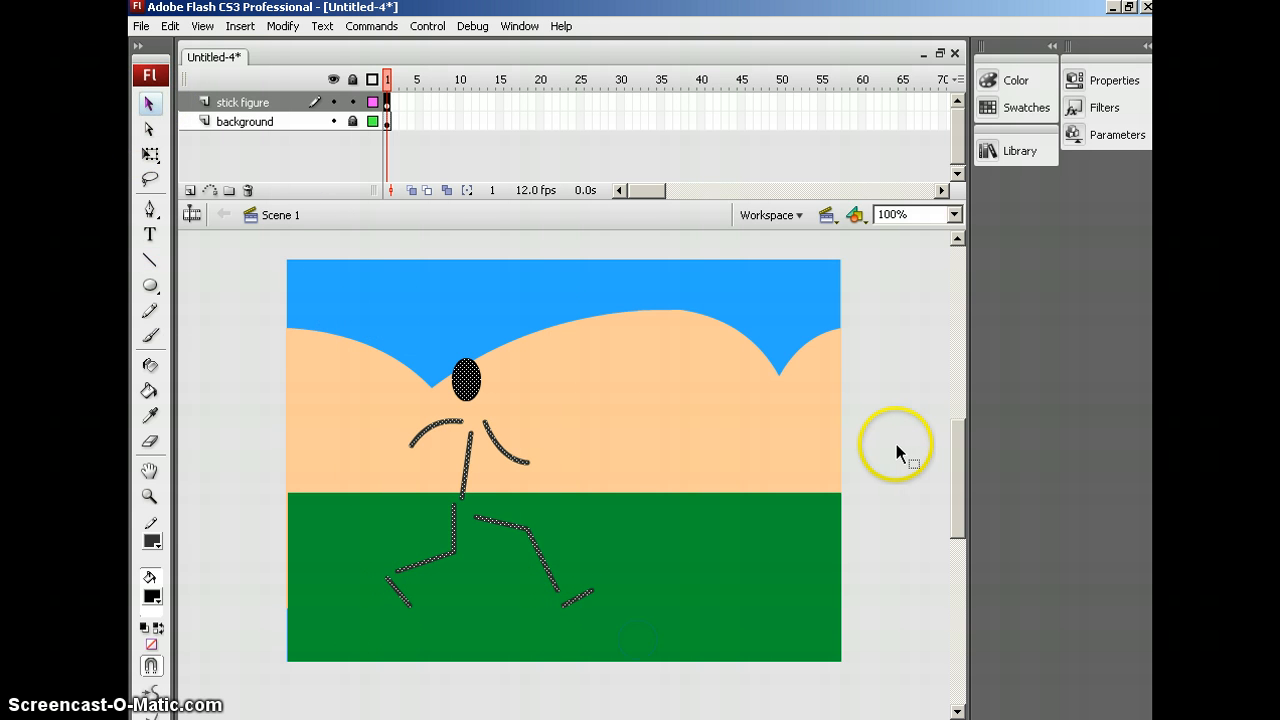
right_click(475, 383)
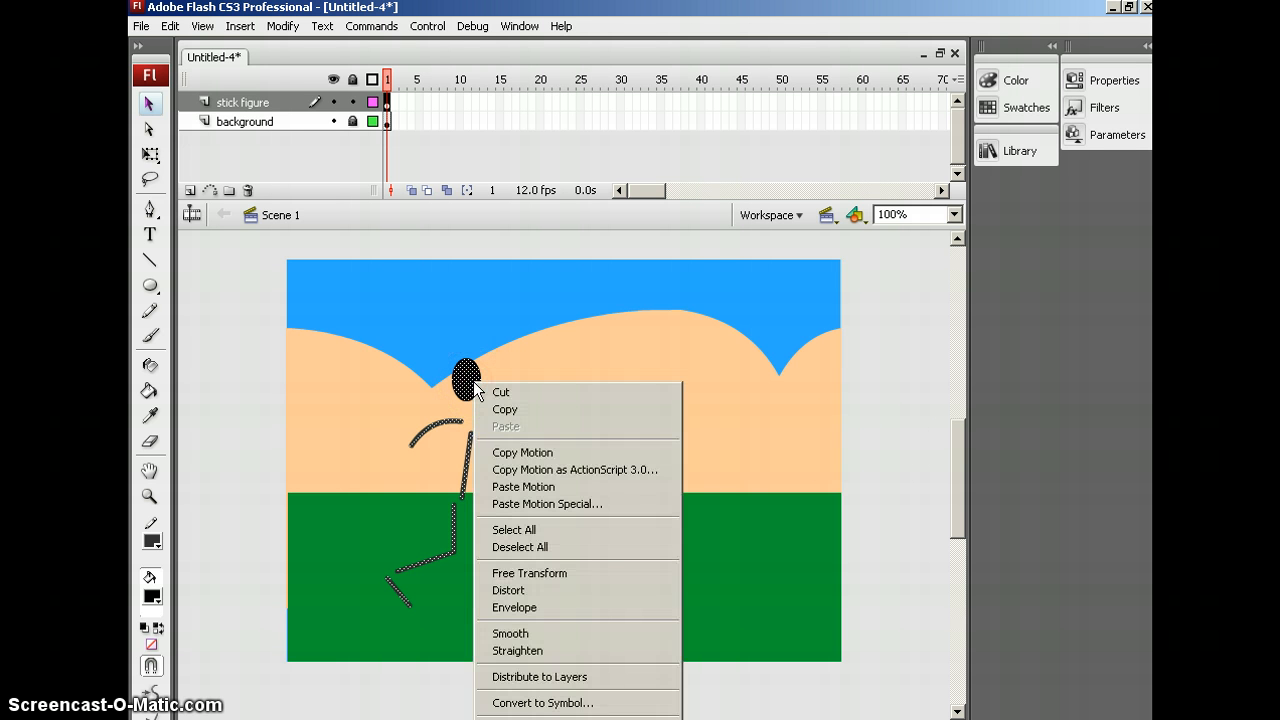
left_click(519, 680)
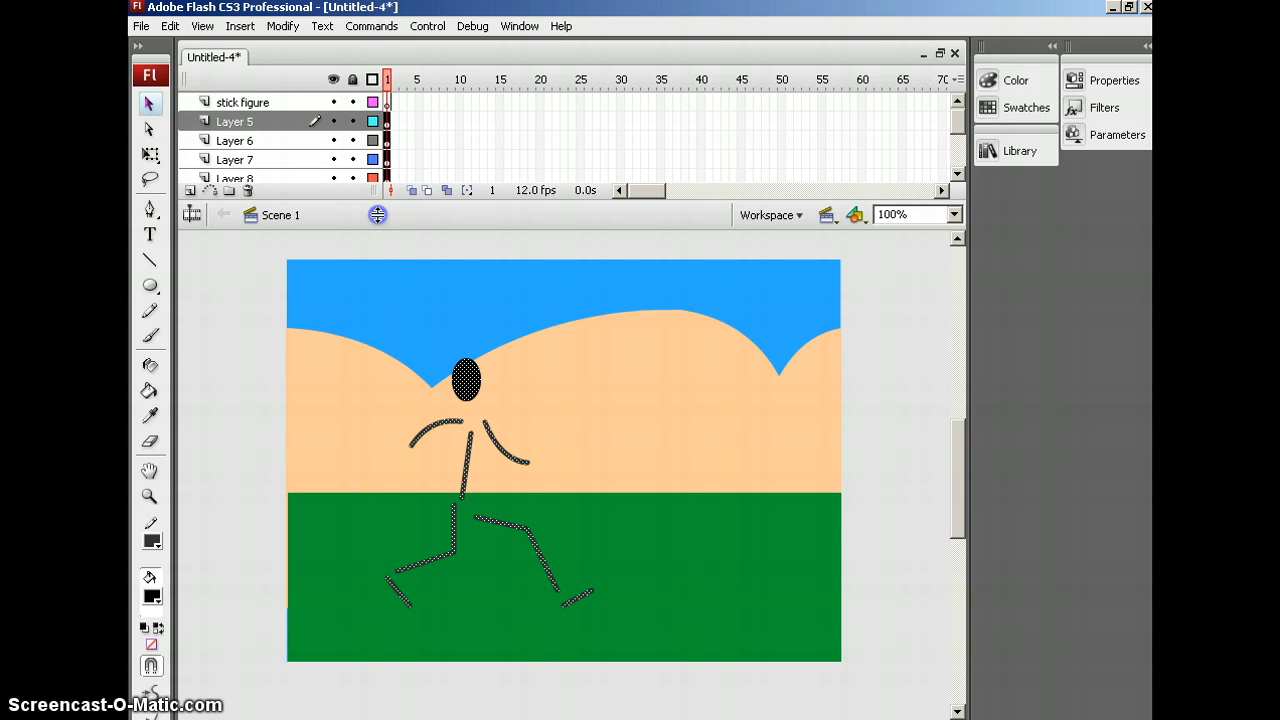
Enlarge the timeline until all layers down to the background fit, and select the stick figure layer to check its contents.
left_click_drag(377, 214, 409, 343)
left_click(352, 274)
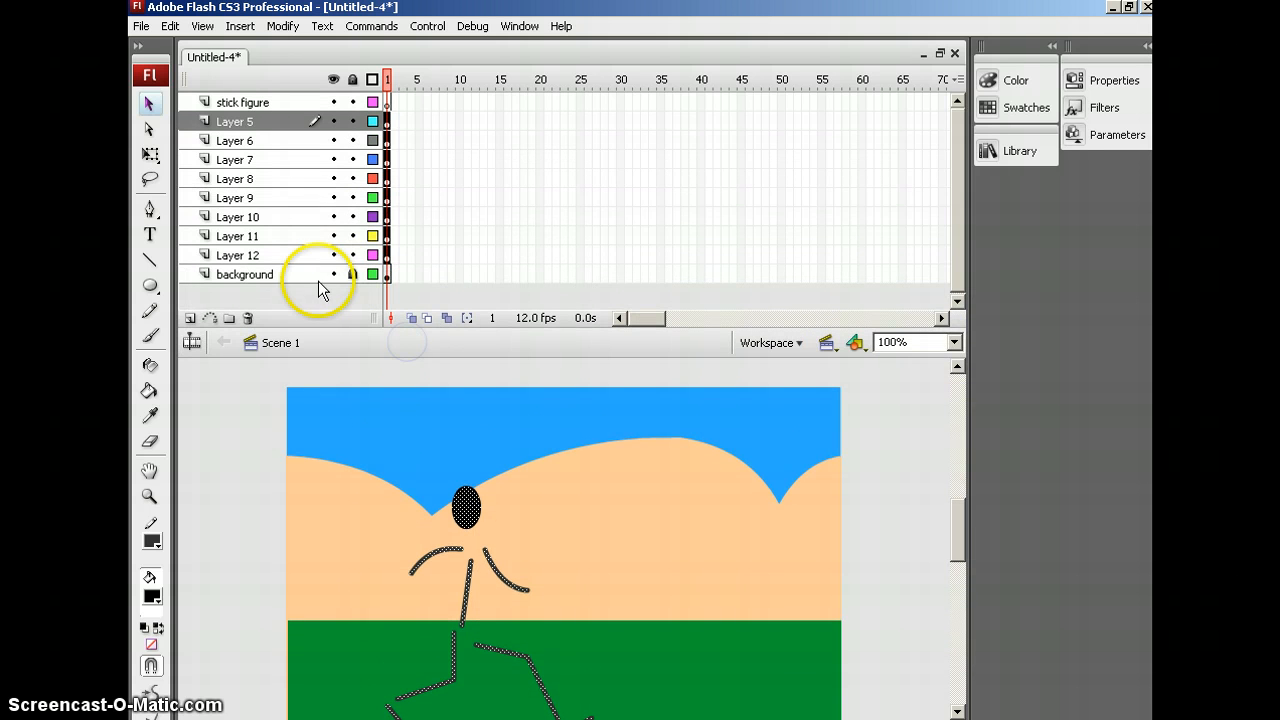
left_click_drag(336, 327, 336, 302)
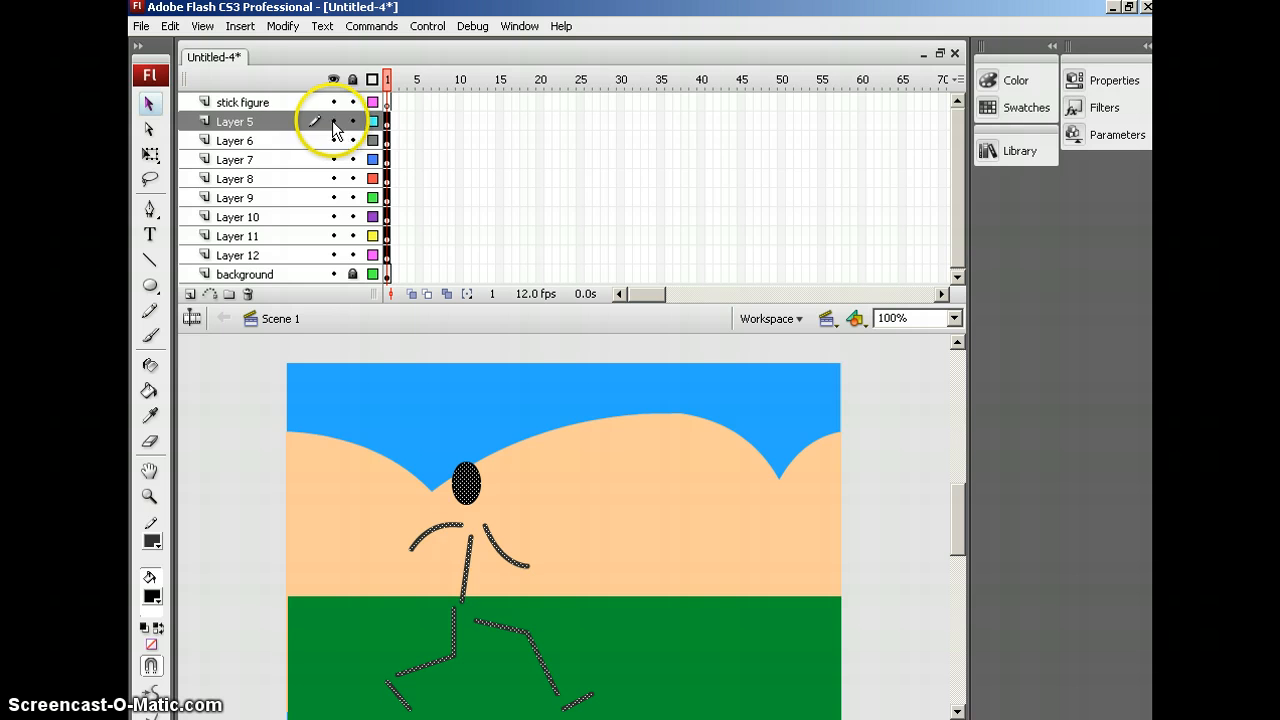
left_click(250, 102)
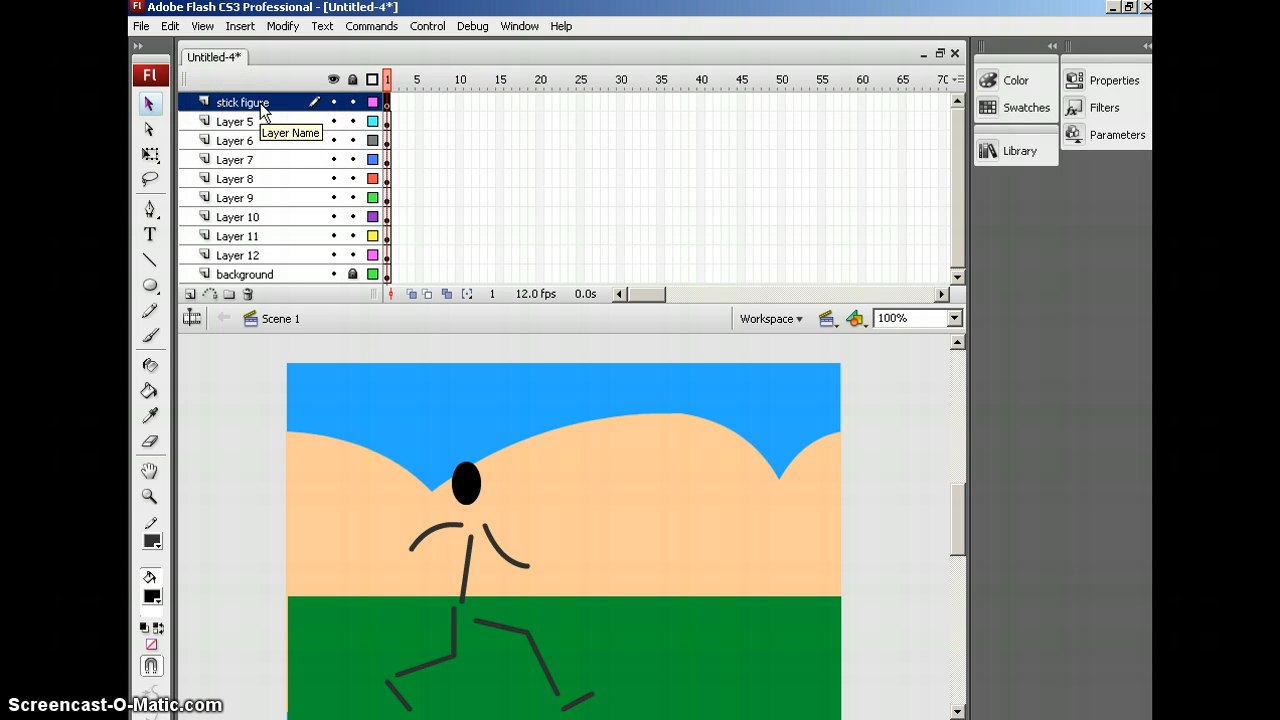
left_click(430, 428)
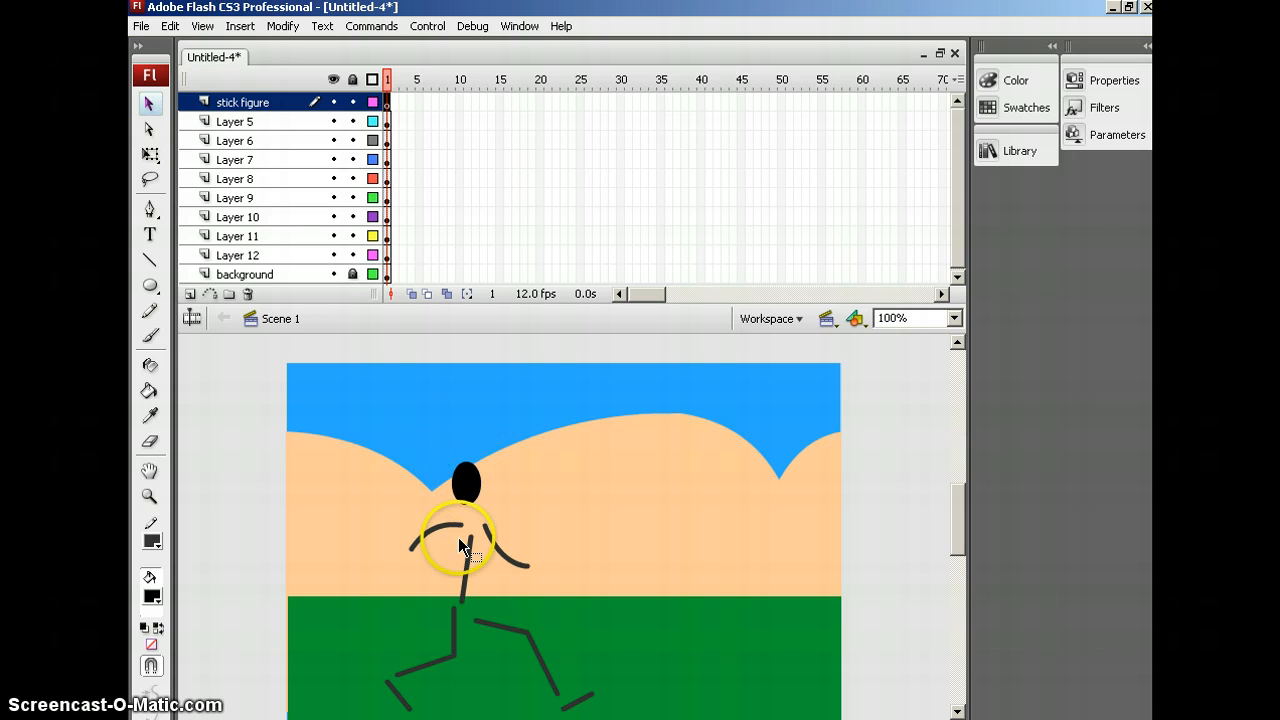
Move the front arm and the rear arm so that both join the top of the torso.
left_click(473, 486)
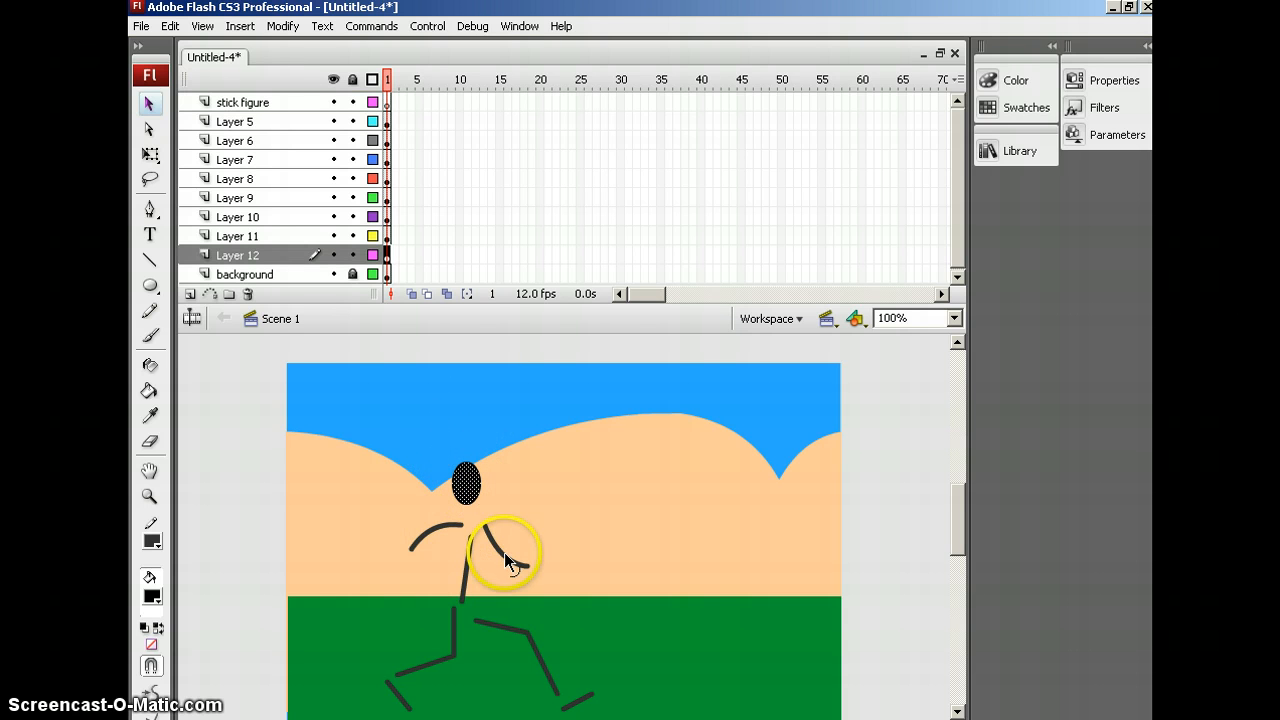
left_click(505, 558, "shift")
left_click(495, 551)
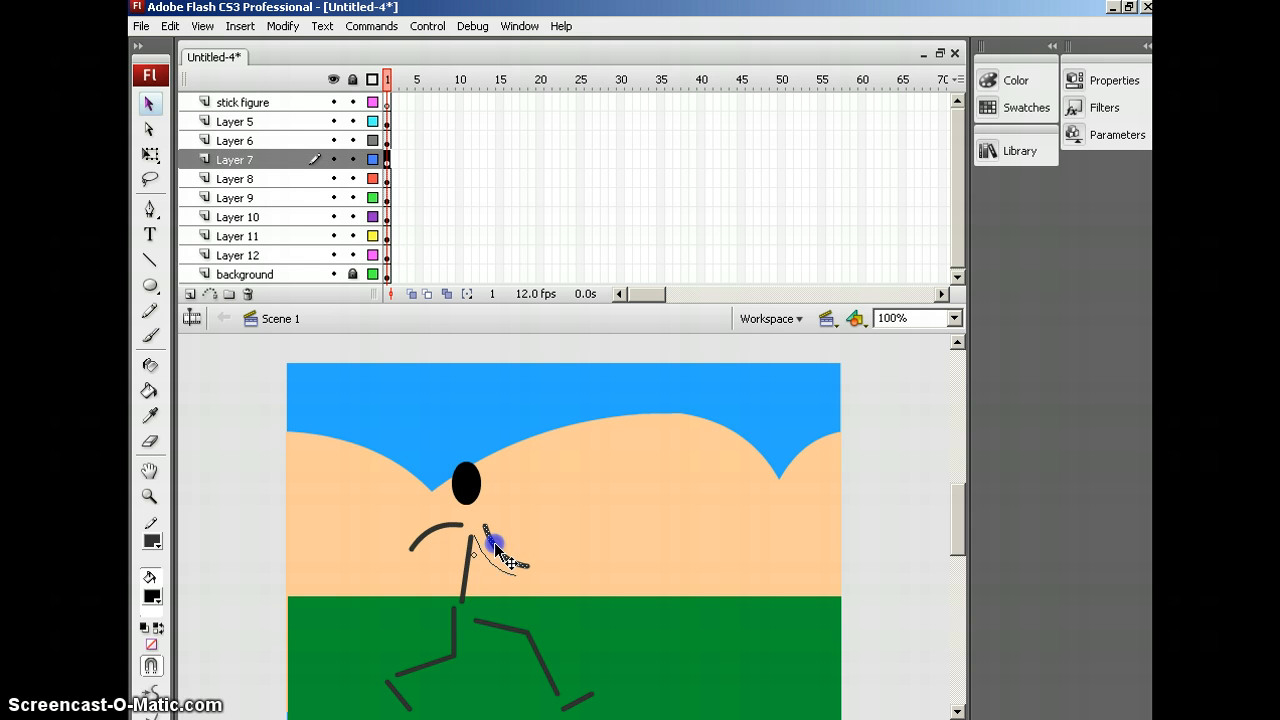
left_click_drag(495, 545, 478, 562)
left_click(434, 530)
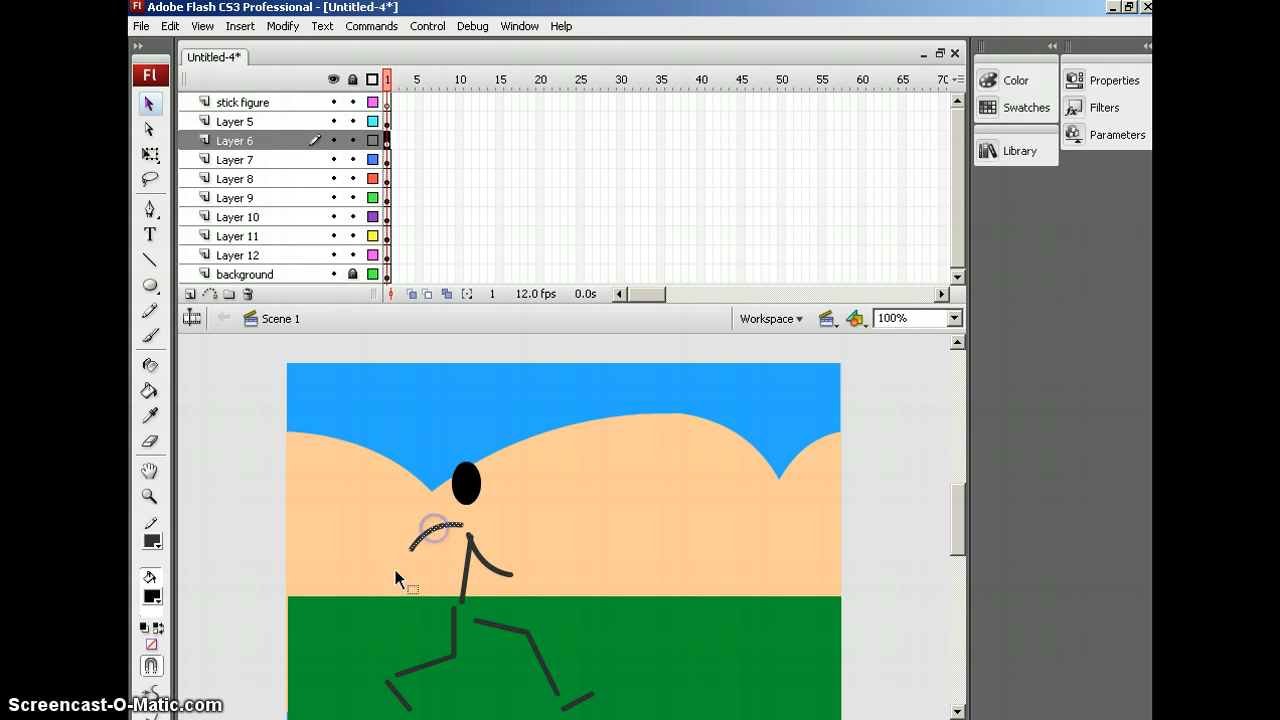
left_click(434, 536)
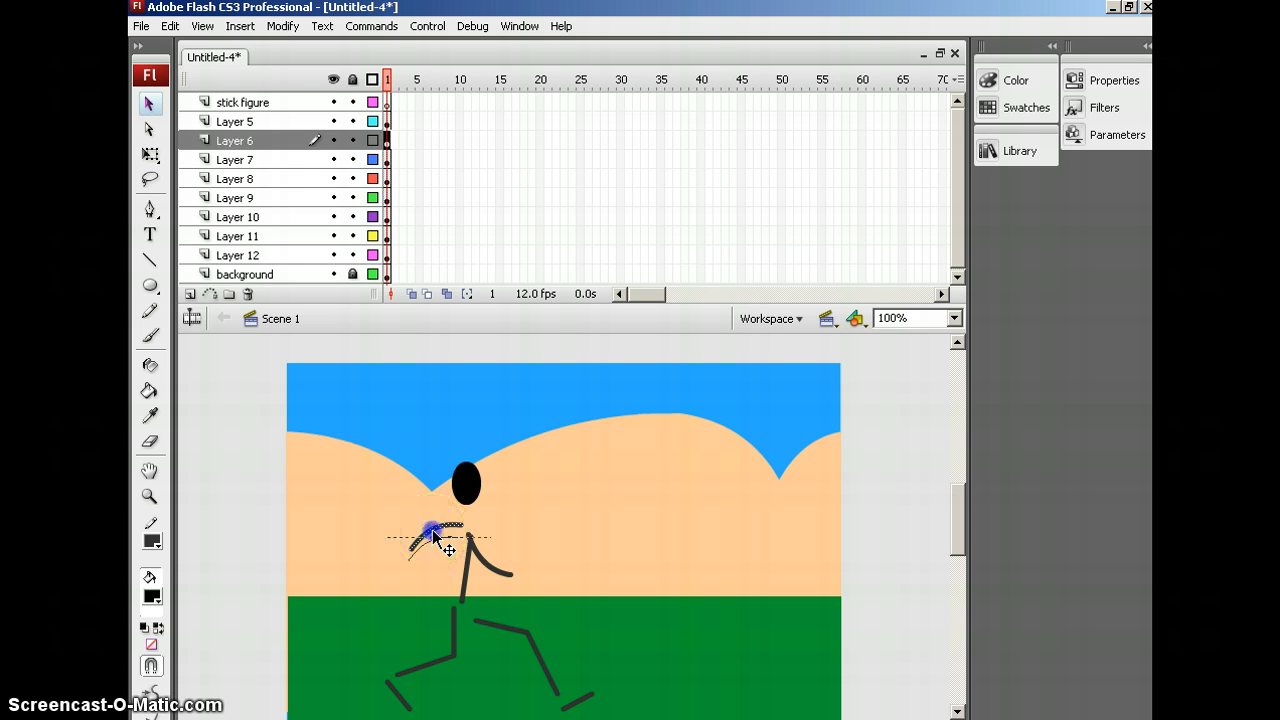
mouse_move(434, 533)
left_mouse_down()
mouse_move(445, 544)
mouse_move(511, 535)
mouse_move(535, 562)
left_mouse_up()
Select both segments of each leg and move the front and rear legs so their upper ends join the torso's lower end.
scroll(598, 549, "down", 3)
left_click(519, 546)
left_click(539, 564, "shift")
left_click(427, 577)
left_click(453, 543, "shift")
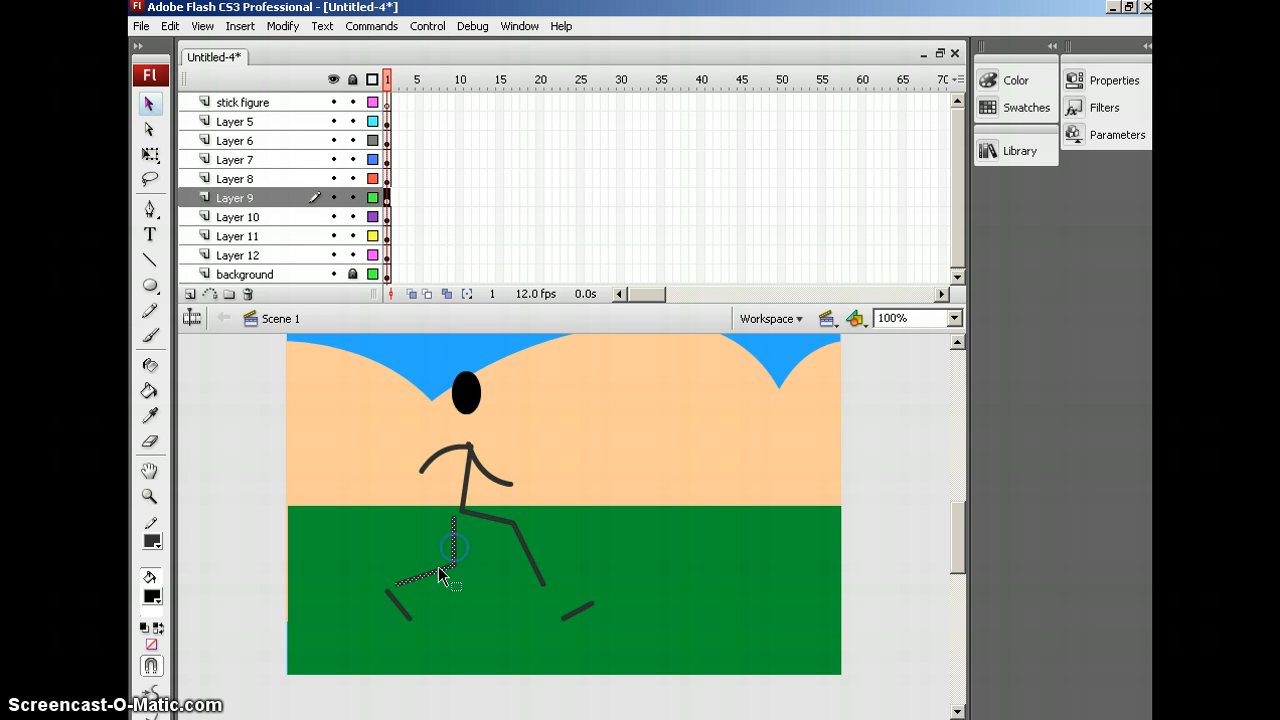
mouse_move(434, 573)
left_mouse_down()
mouse_move(440, 588)
mouse_move(441, 572)
left_mouse_up()
Move each foot to the lower end of its leg and lower the head onto the top of the torso.
left_click(400, 612)
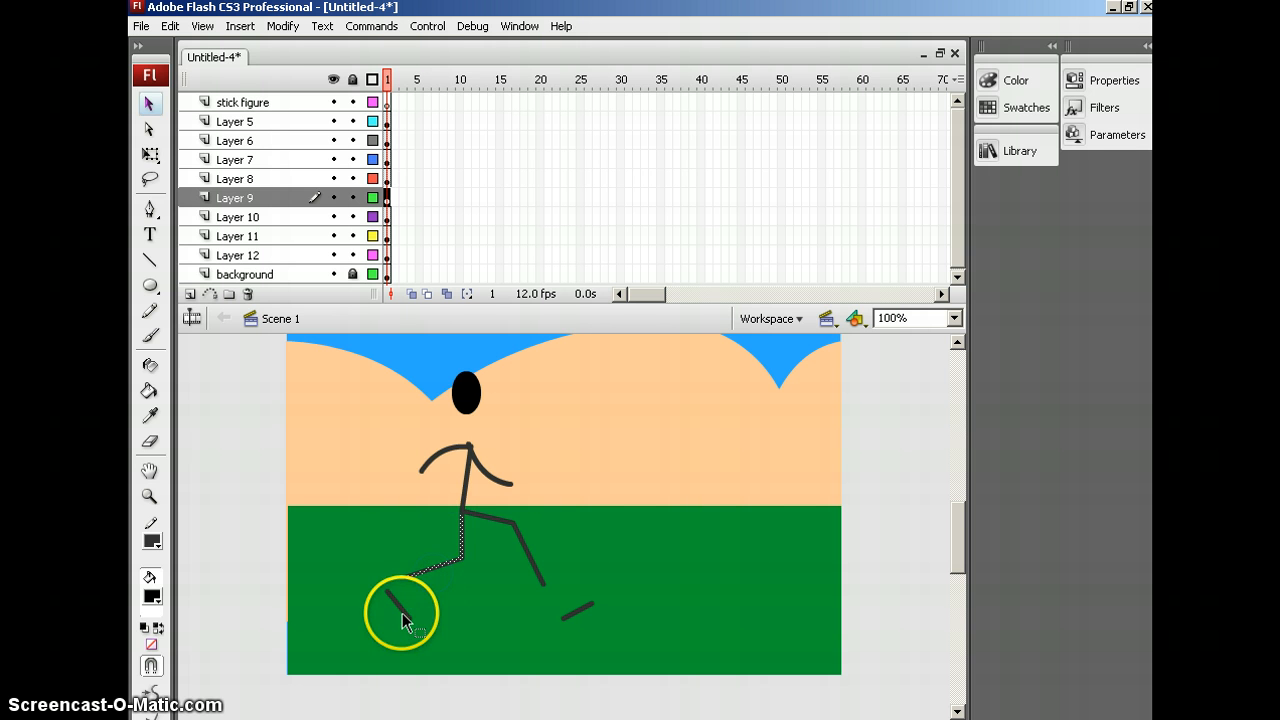
left_click_drag(401, 609, 419, 598)
left_click(577, 614)
left_click_drag(576, 615, 557, 586)
left_click(501, 363)
left_click_drag(471, 395, 475, 423)
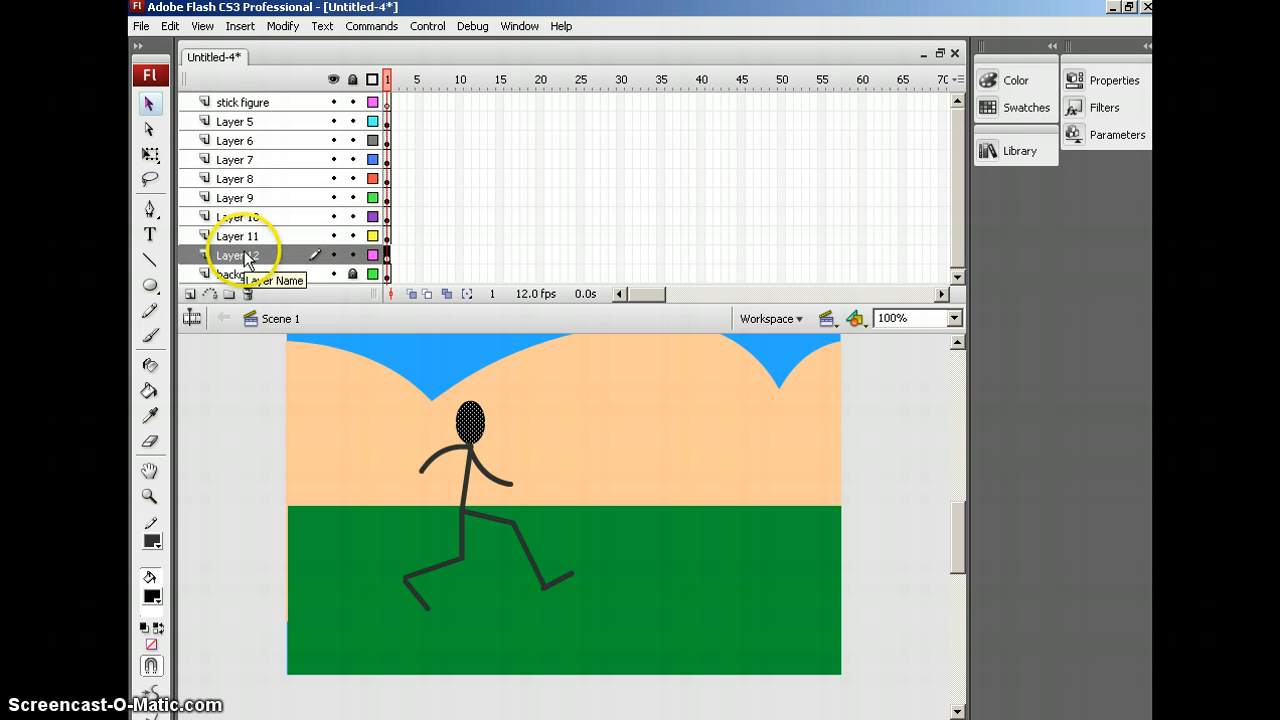
Rename Layer 12 as "head" and Layer 11 as "foot".
left_click(243, 256)
double_click(243, 256)
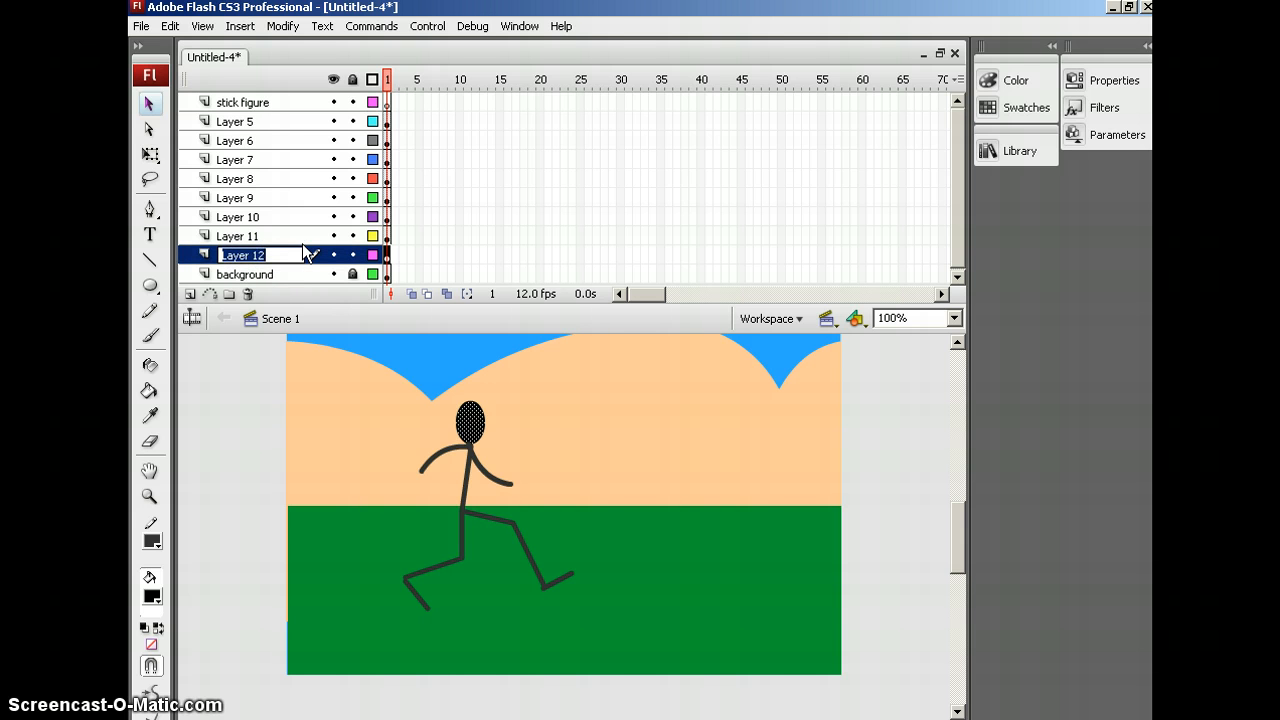
type("head")
key("Return")
double_click(245, 235)
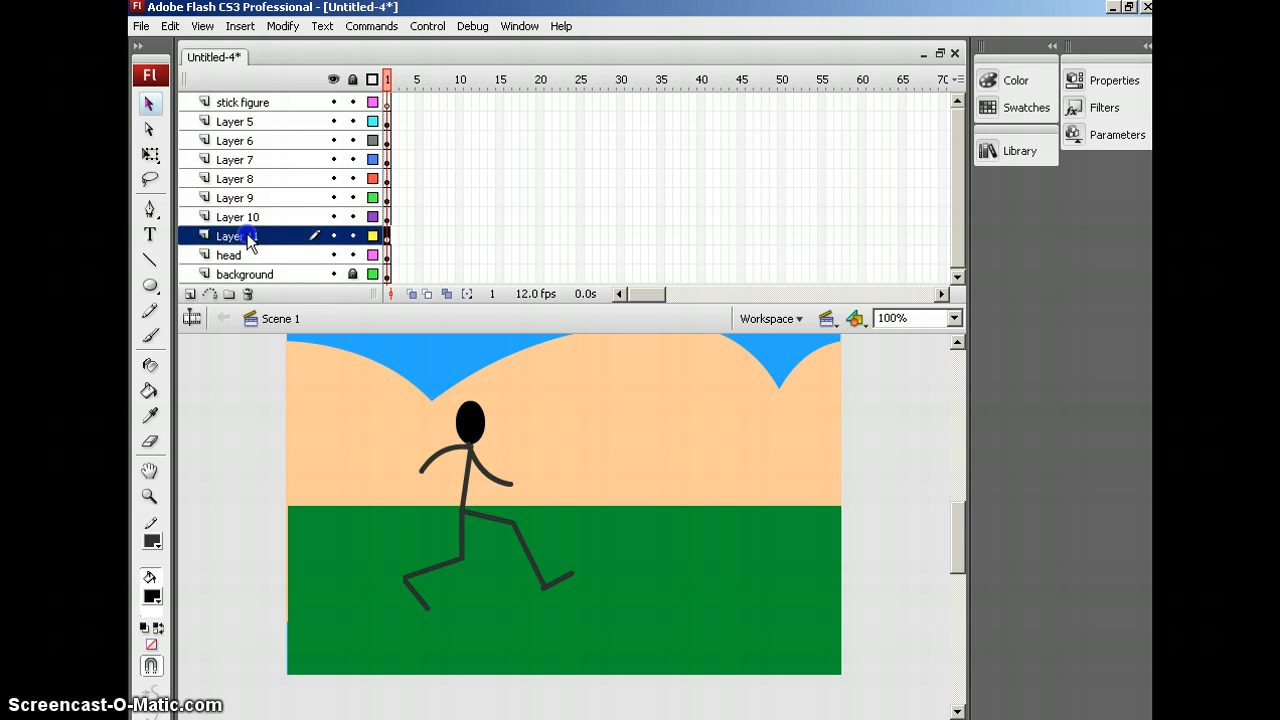
type("foot")
key("Return")
Rename Layer 10 as "right leg" and Layer 9 as "left leg".
double_click(243, 217)
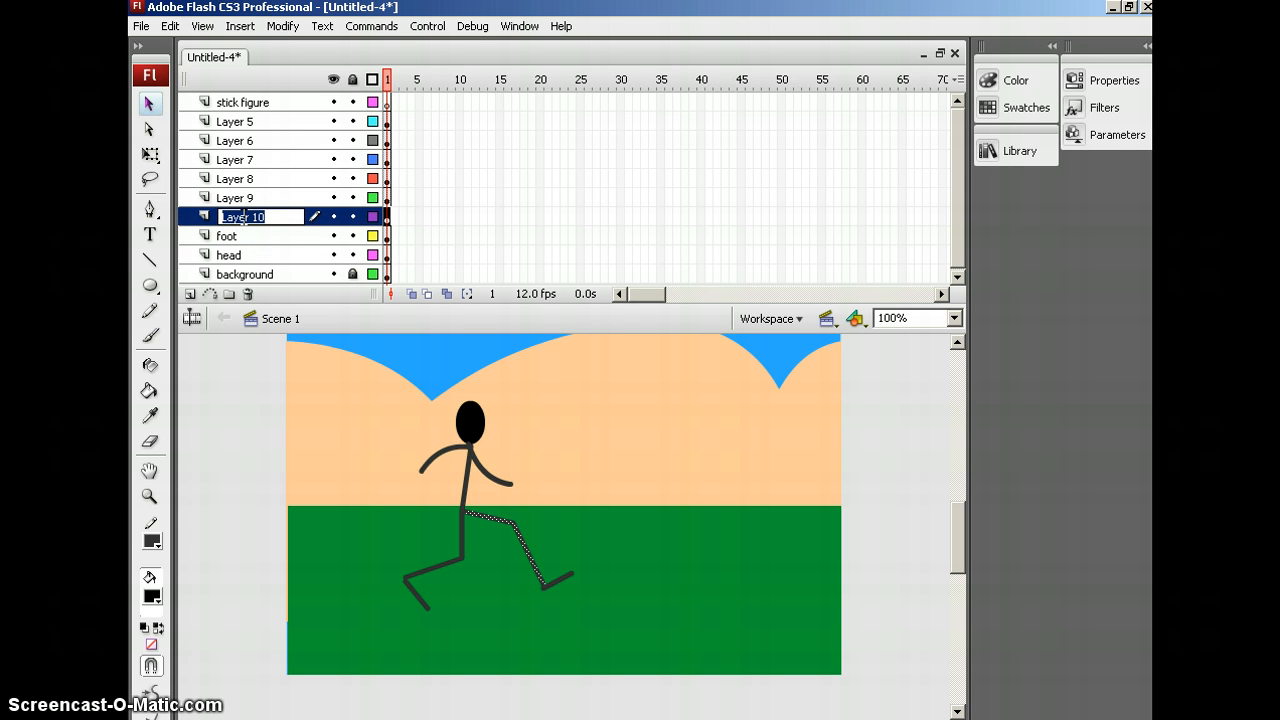
type("right leg")
double_click(236, 197)
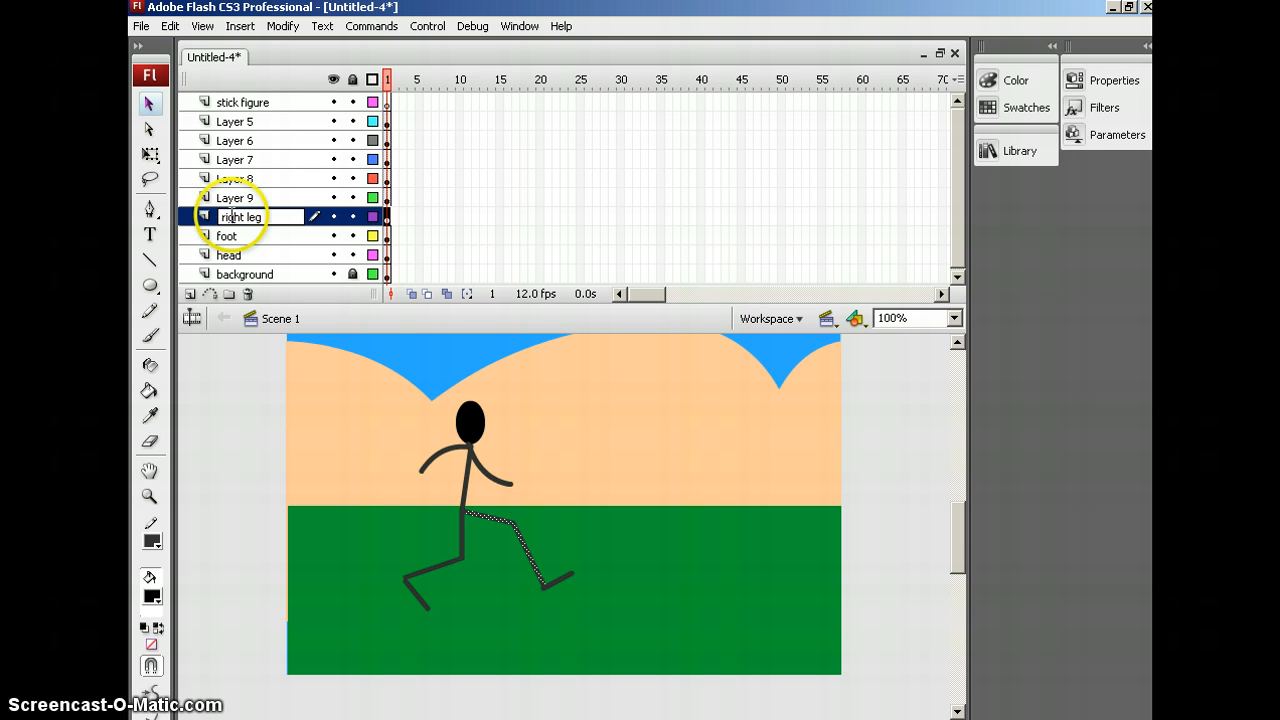
type("left leg")
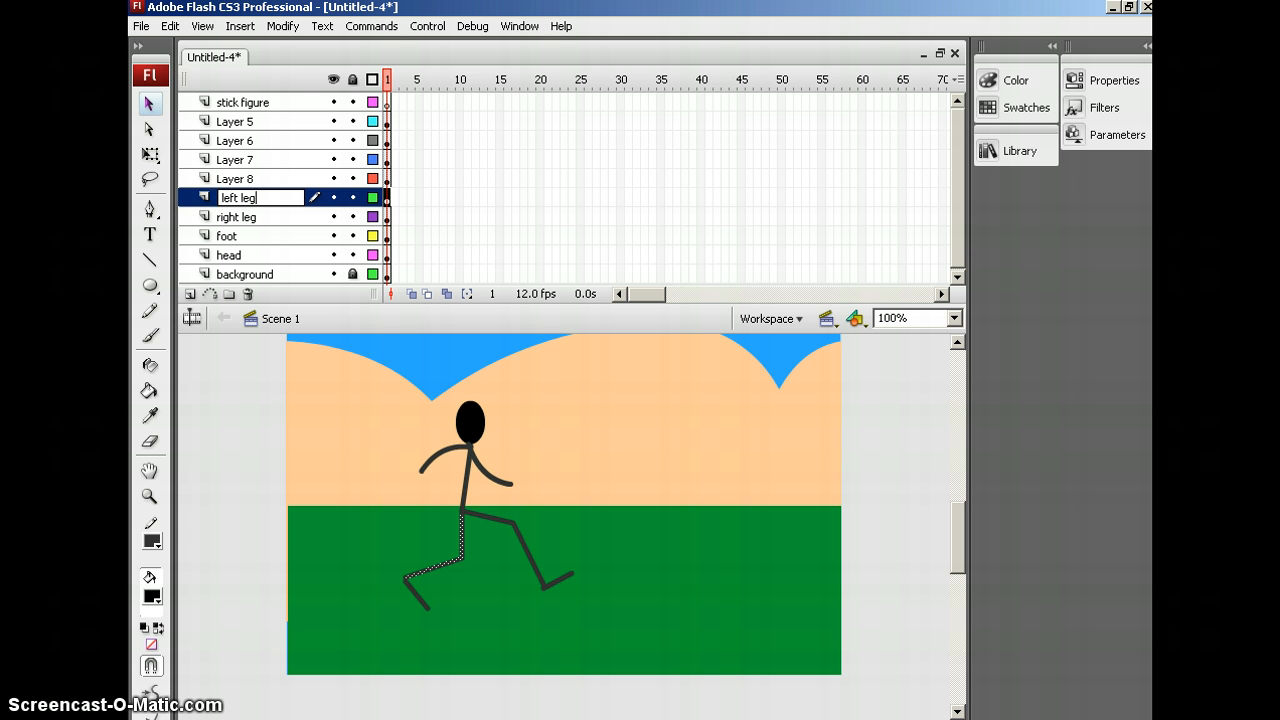
Rename Layer 8 as "right foot" and Layer 7 as "right arm".
double_click(236, 178)
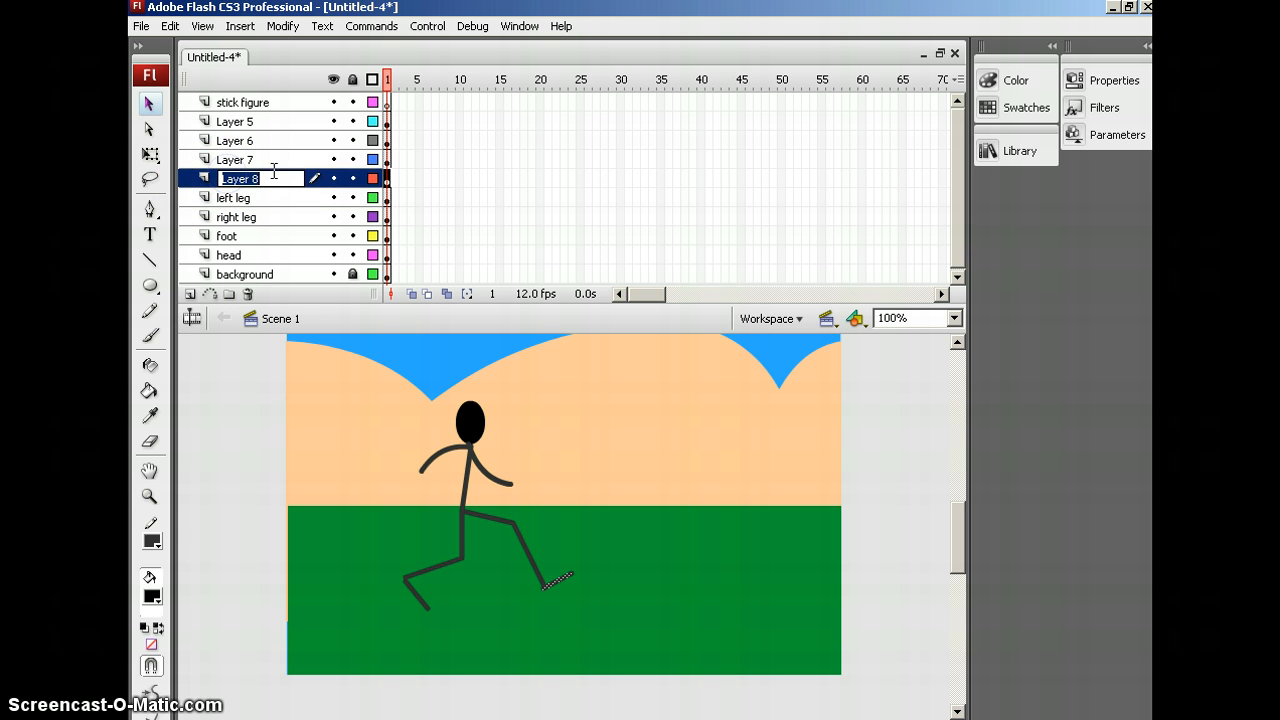
type("right")
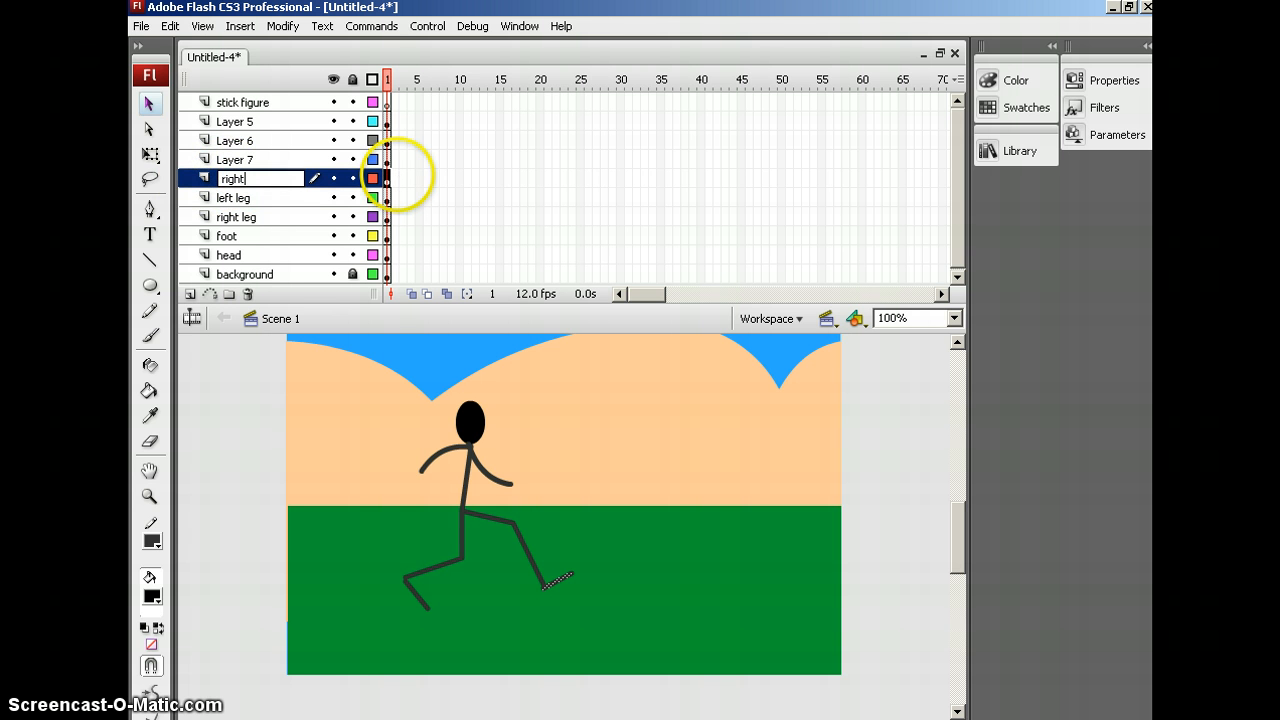
type(" foot")
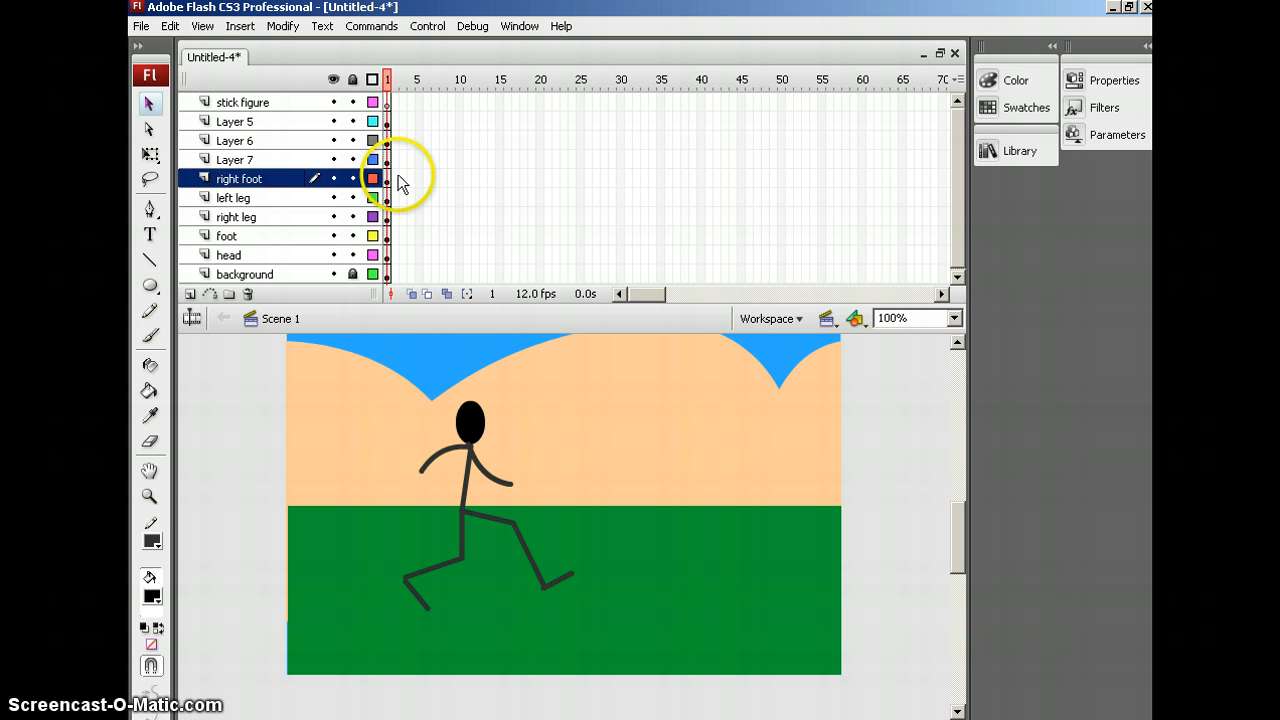
double_click(240, 159)
type("right")
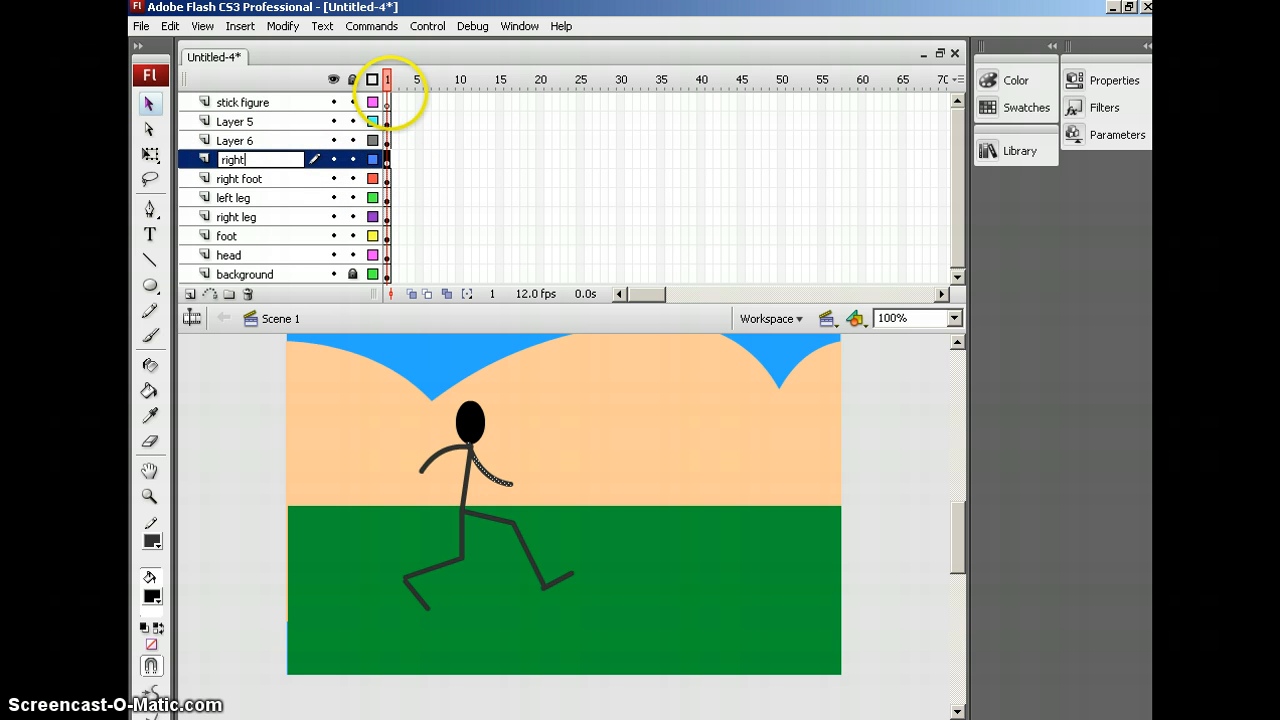
type(" arm")
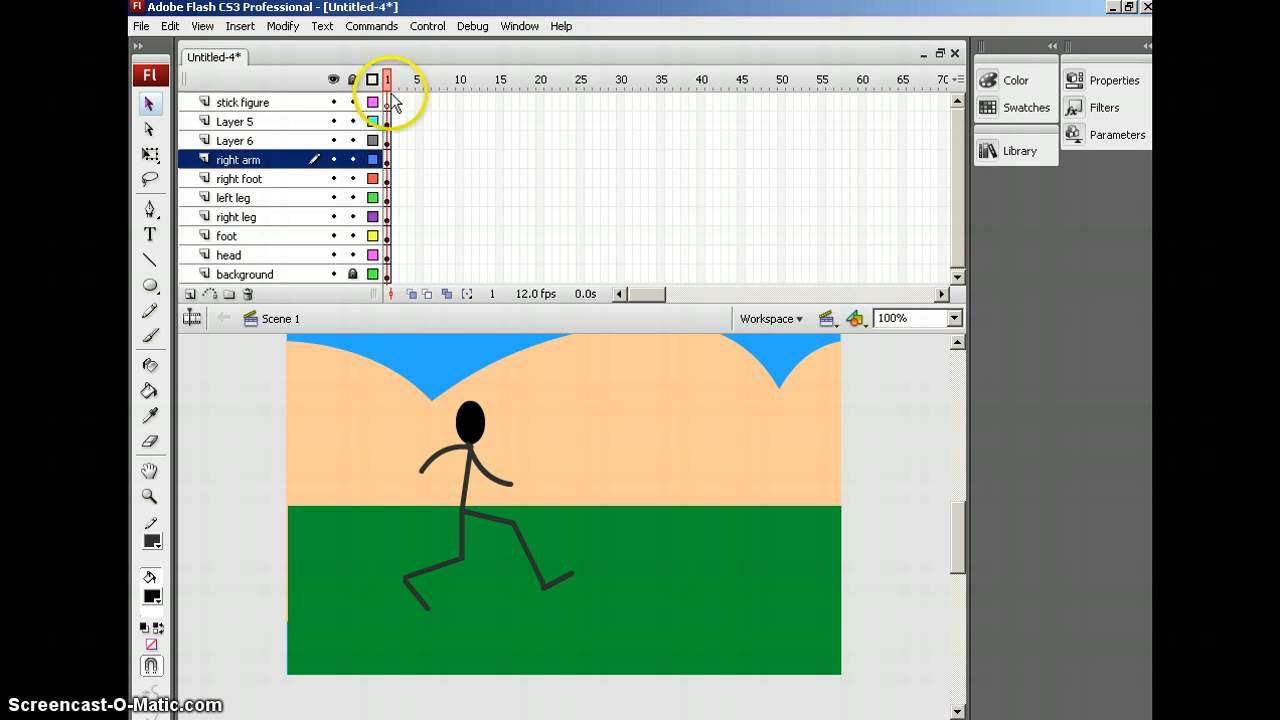
Rename Layer 6 as "left arm" and Layer 5 as "torso".
double_click(237, 140)
type("left arm")
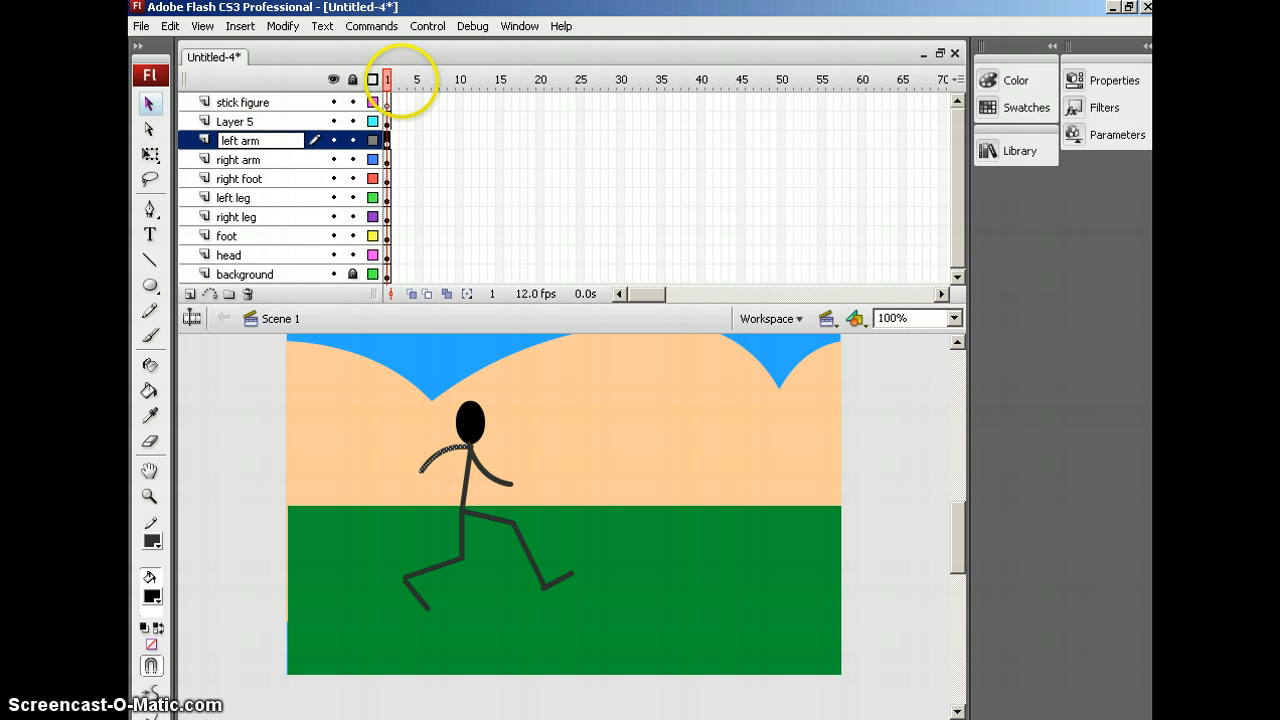
double_click(236, 121)
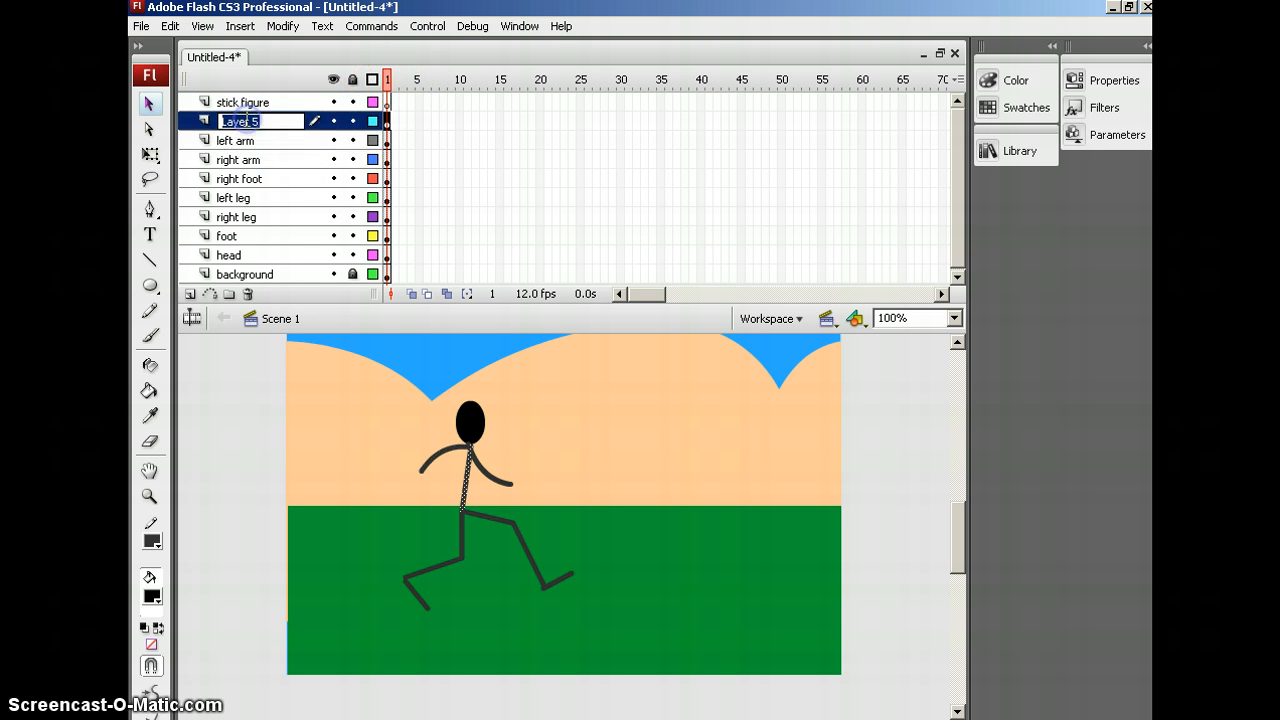
type("t")
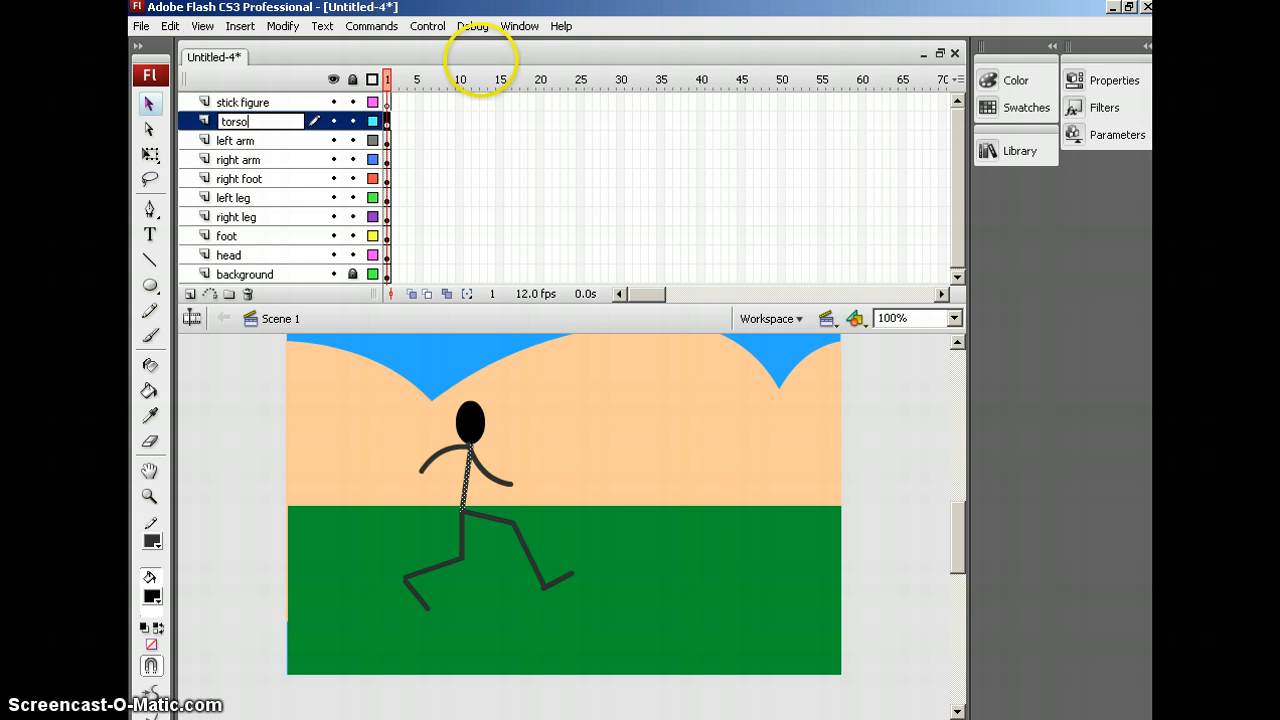
type("orso")
key("Return")
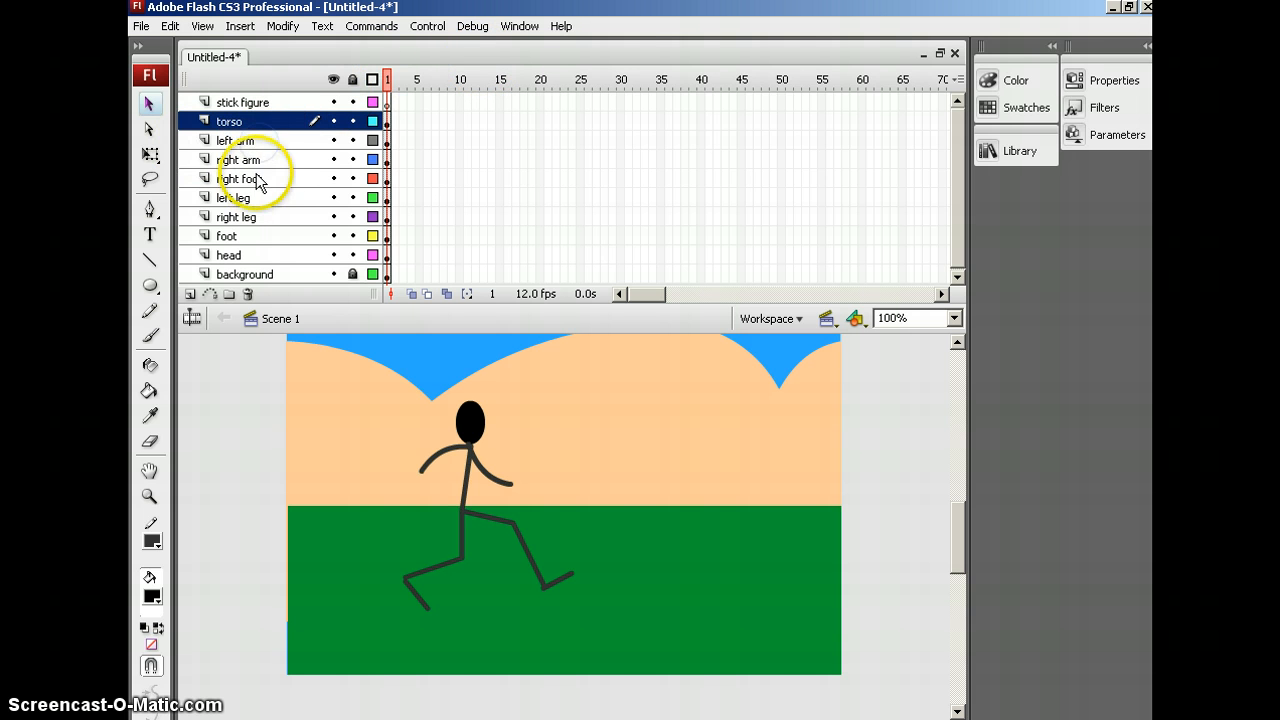
Union the right foot and right leg shapes into one object and delete the emptied right leg layer.
left_click(253, 186)
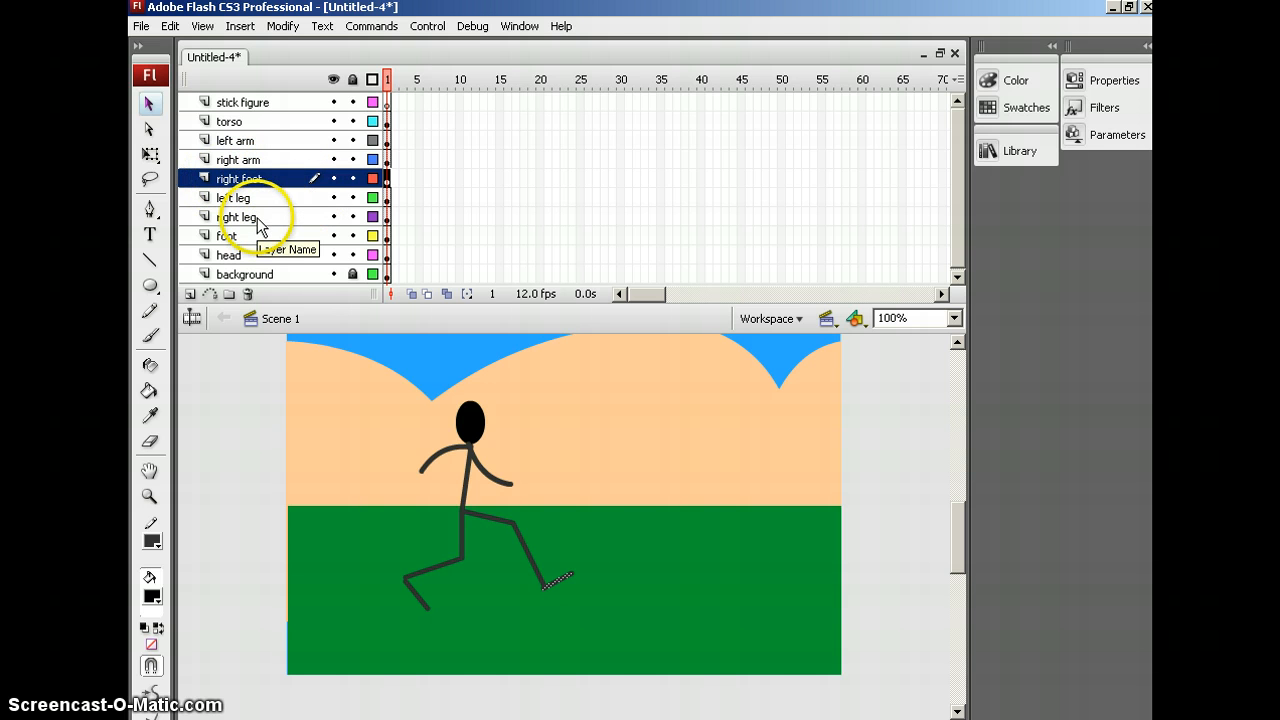
left_click(257, 220, "ctrl")
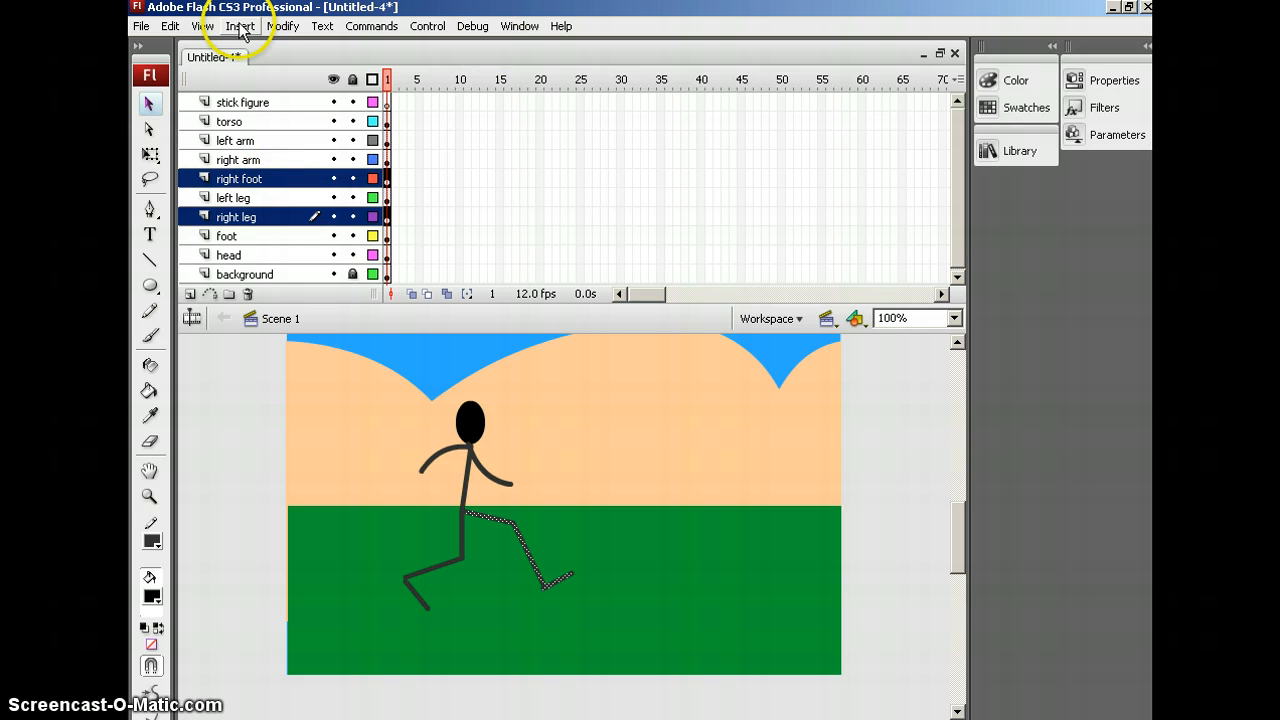
left_click(284, 27)
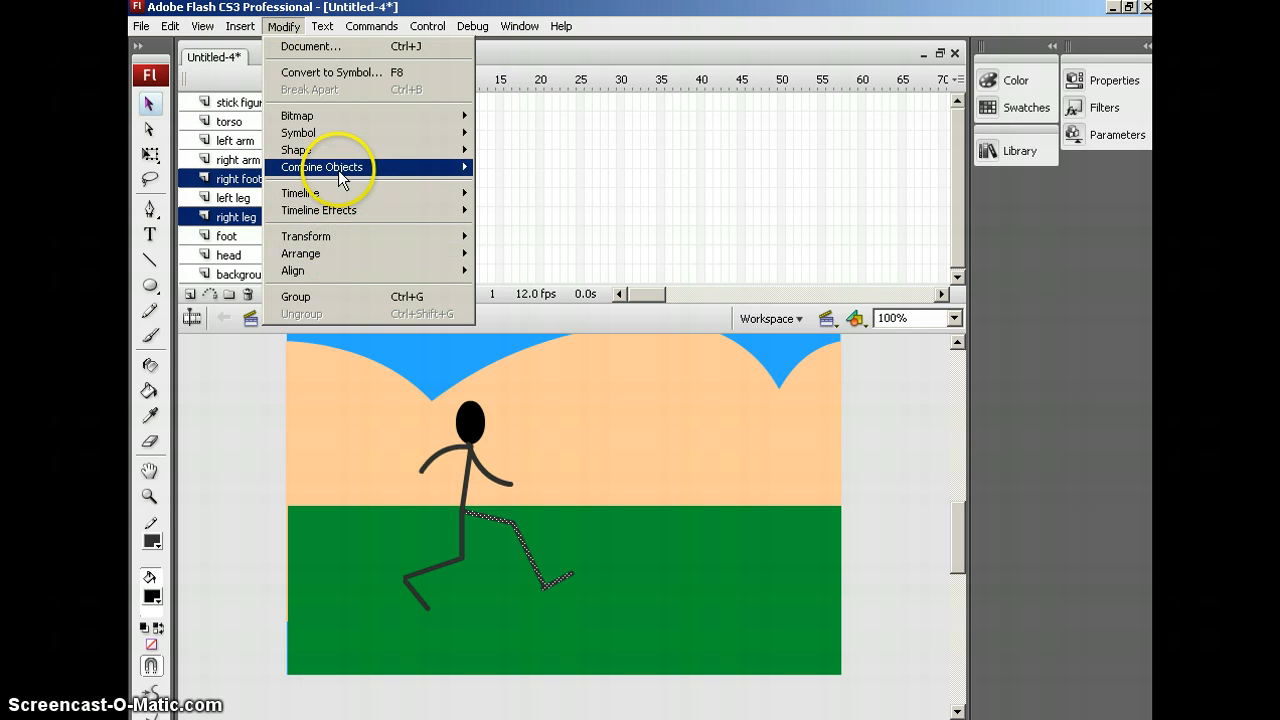
mouse_move(340, 170)
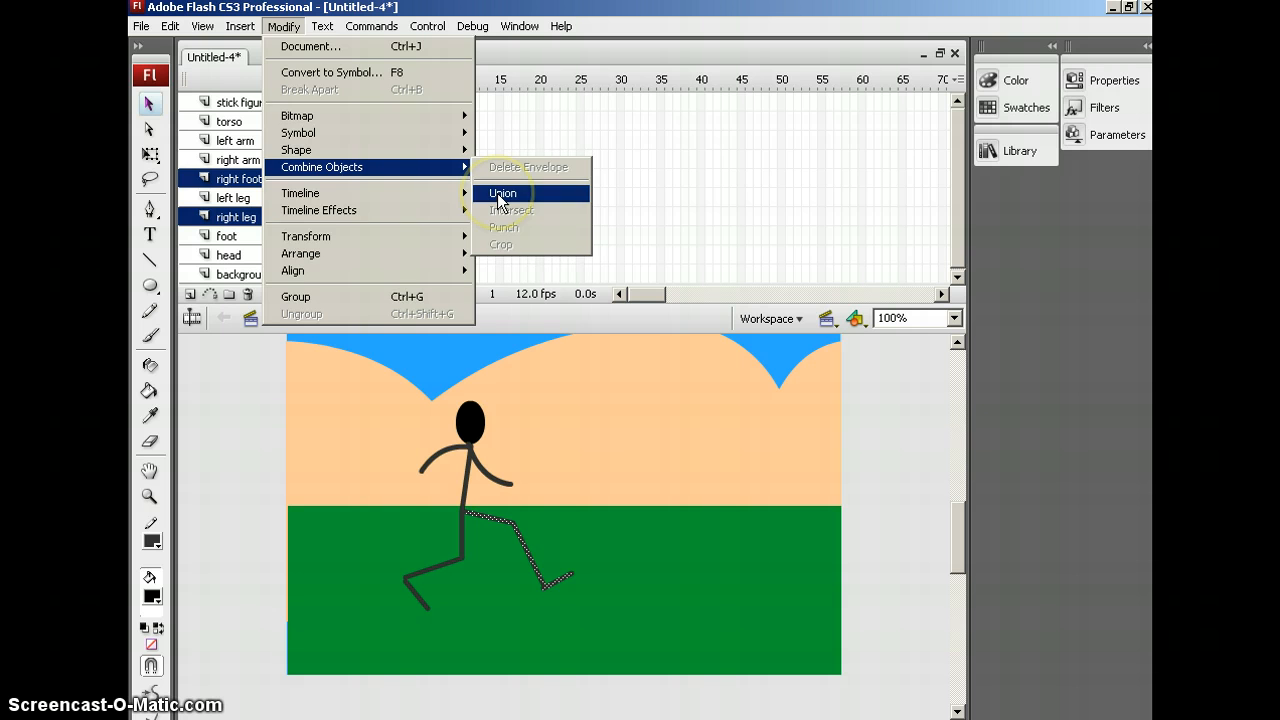
left_click(497, 194)
left_click(250, 218)
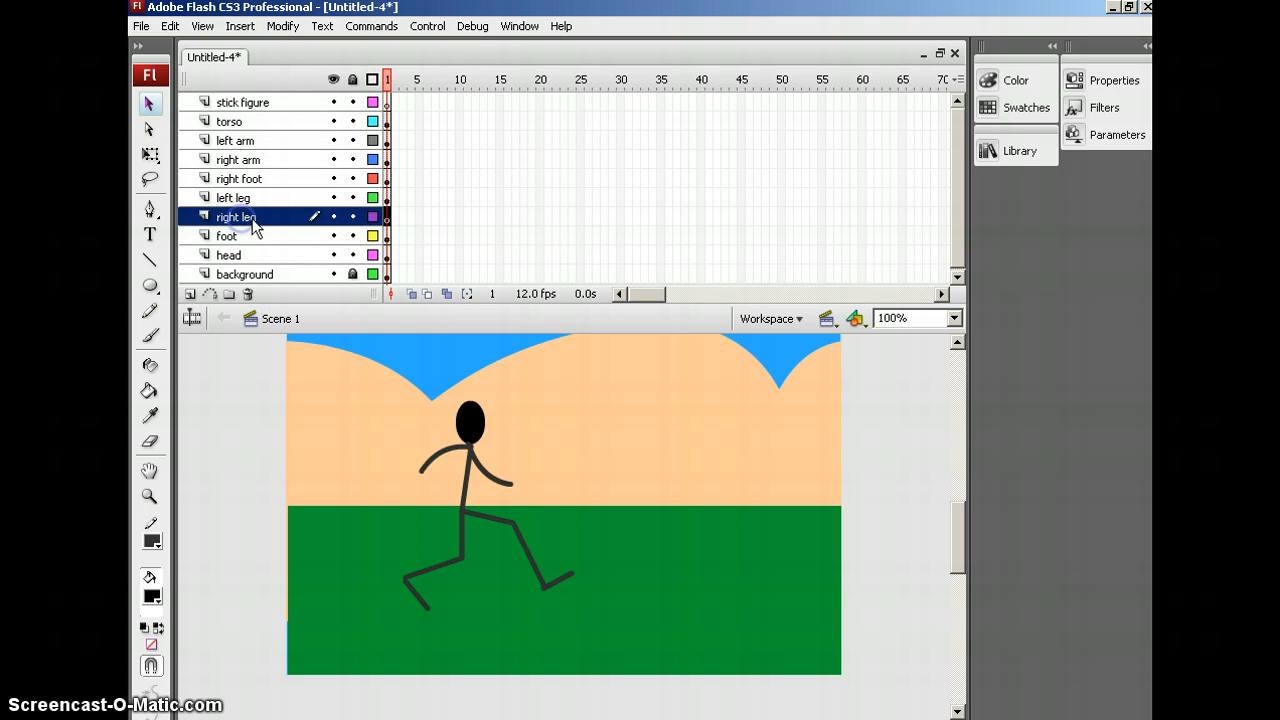
double_click(250, 218)
left_click(250, 294)
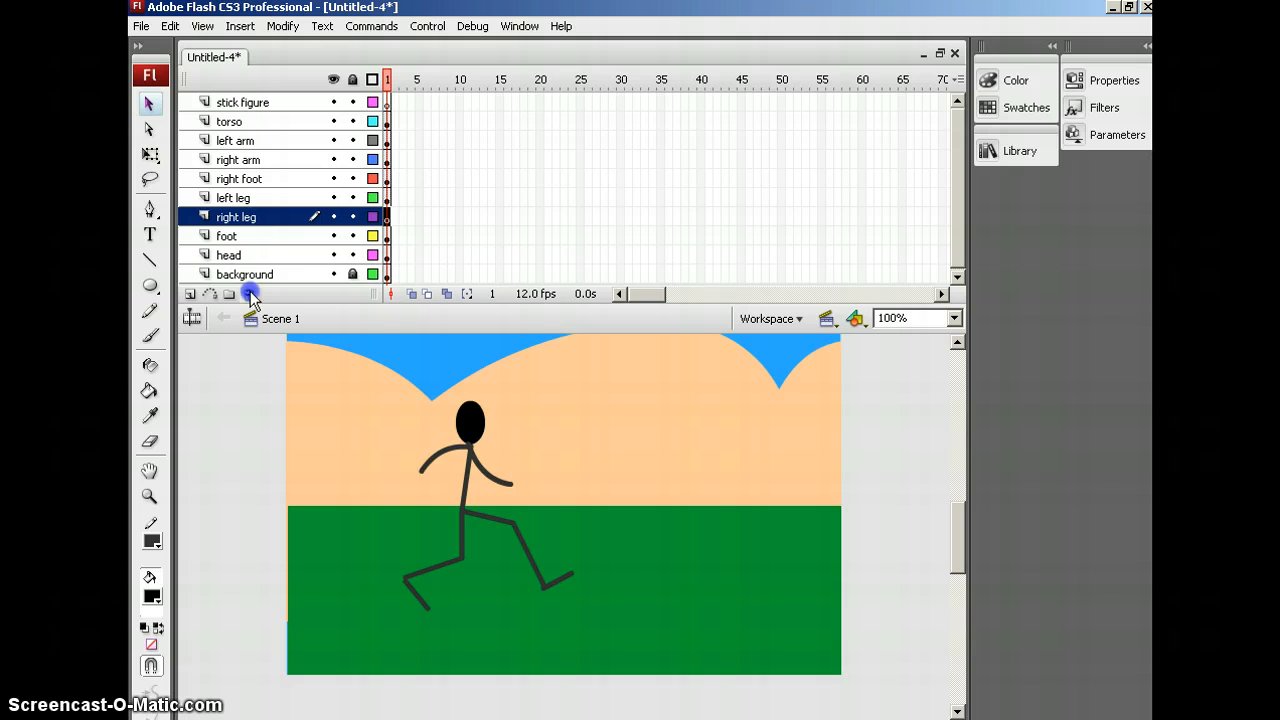
Rename the right foot layer as "right leg".
left_click(255, 178)
double_click(258, 178)
double_click(258, 178)
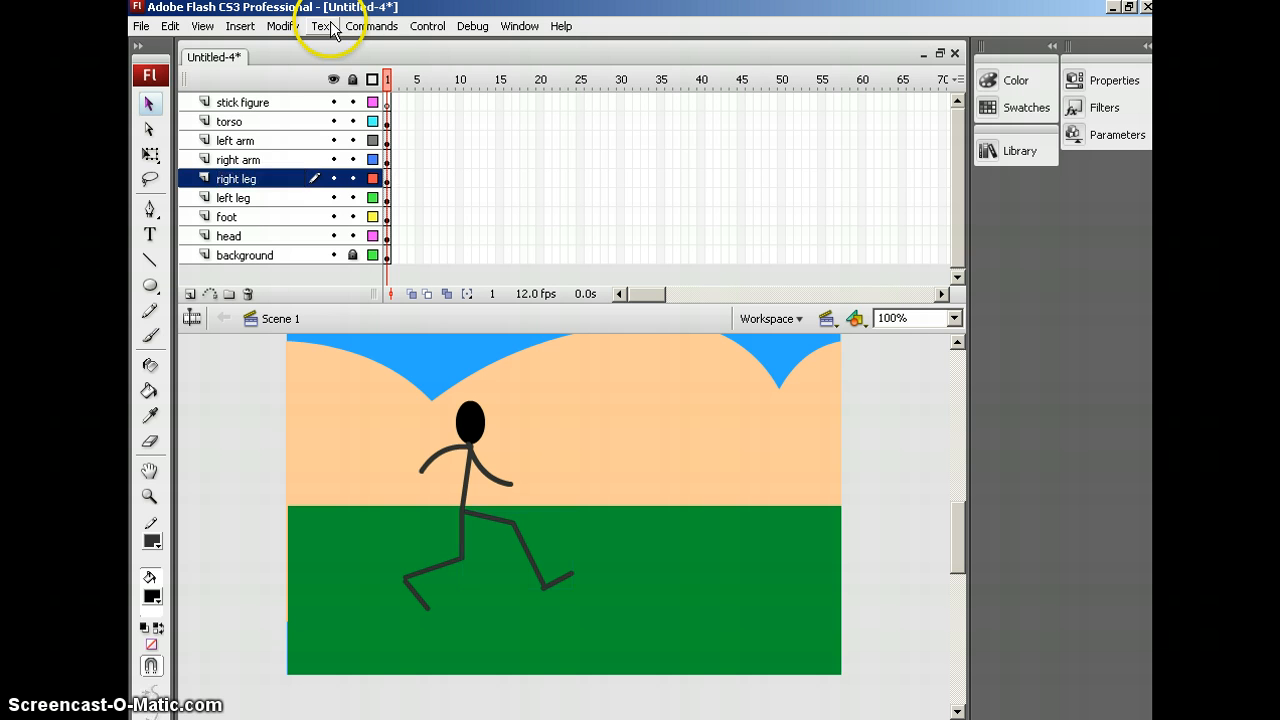
Union the left leg and foot shapes into one object and delete the leftover foot layer.
left_click(235, 198)
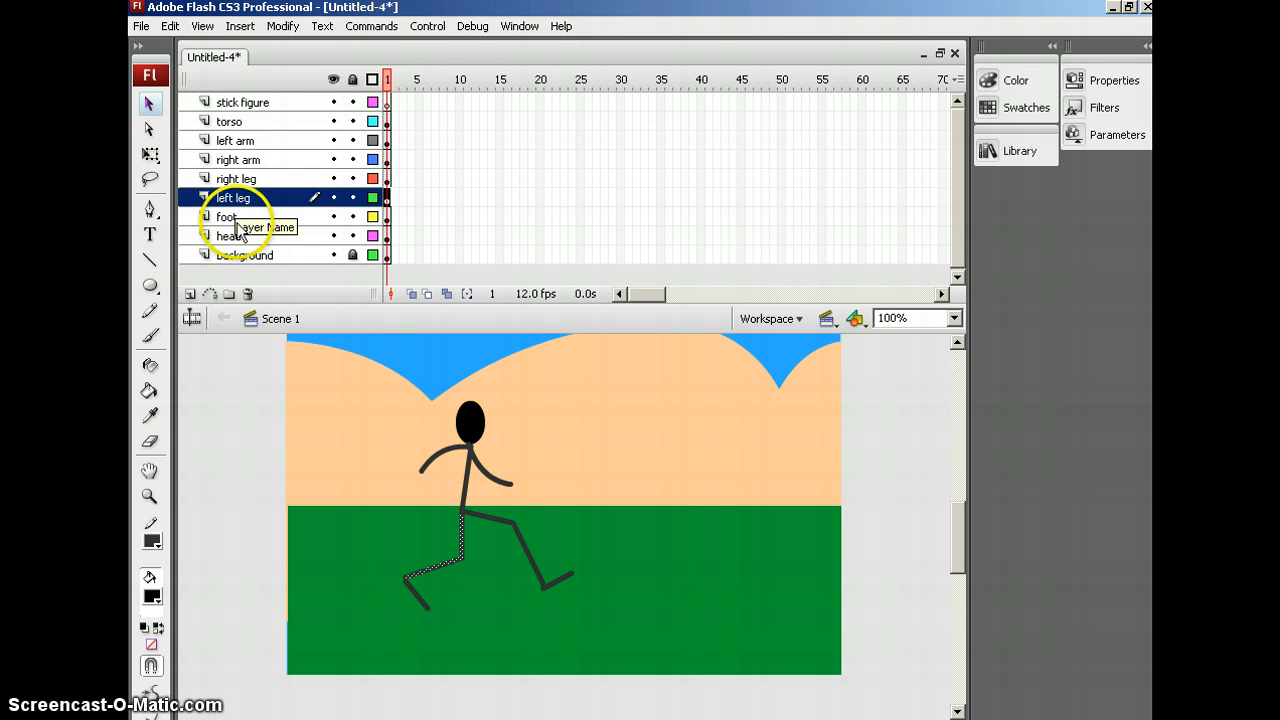
left_click(238, 216)
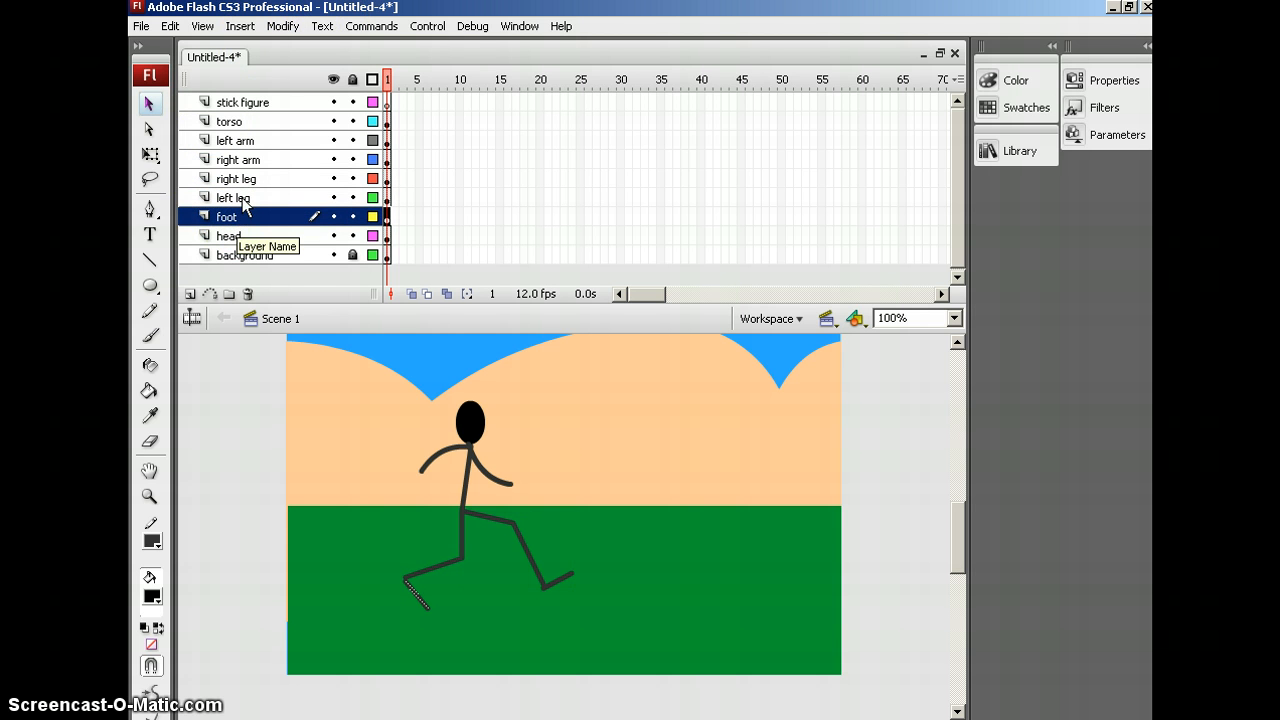
left_click(240, 198, "shift")
left_click(283, 26)
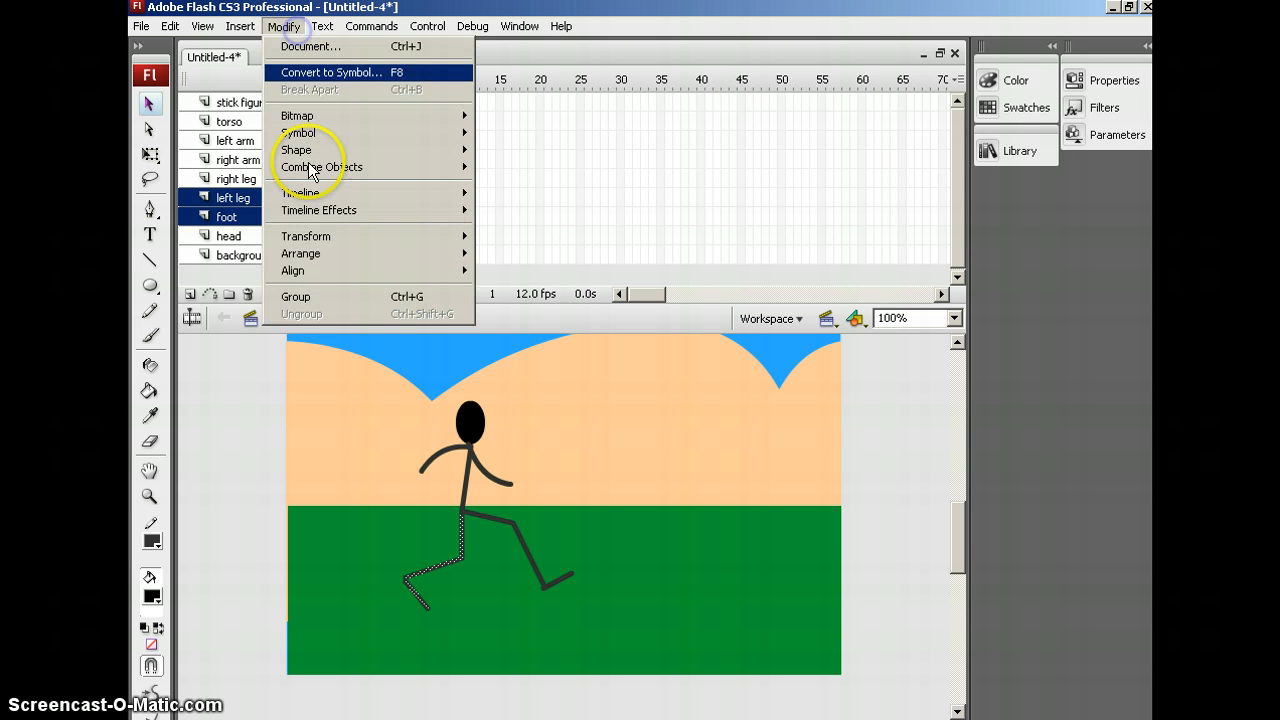
mouse_move(400, 167)
left_click(512, 188)
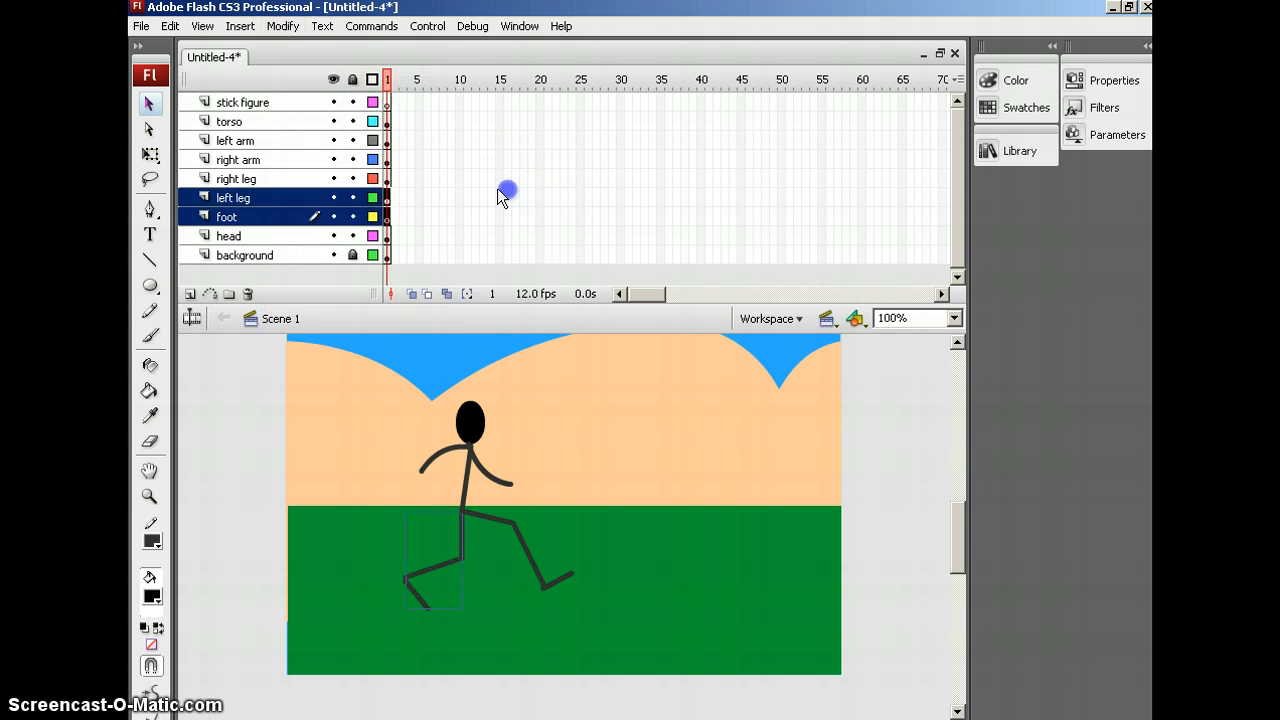
left_click(240, 216)
left_click_drag(242, 218, 248, 293)
Check which body part each layer holds and delete the empty stick figure layer.
left_click(240, 199)
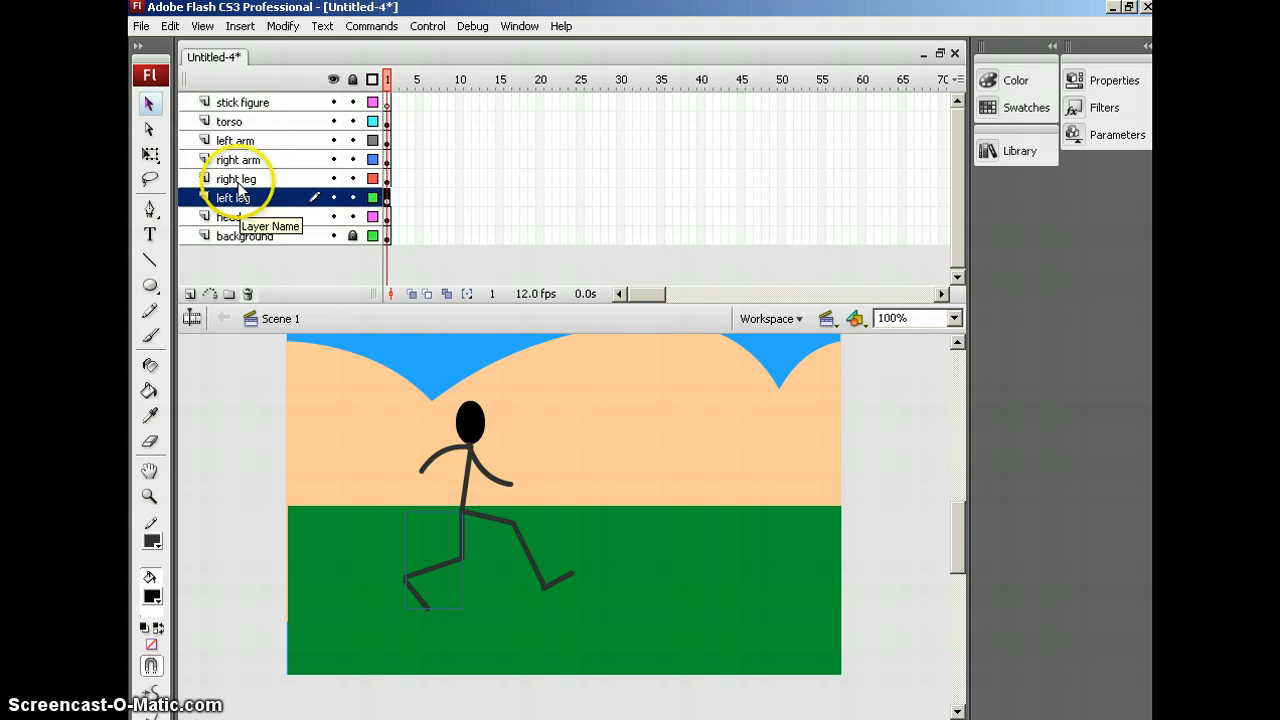
left_click(238, 180)
left_click(240, 160)
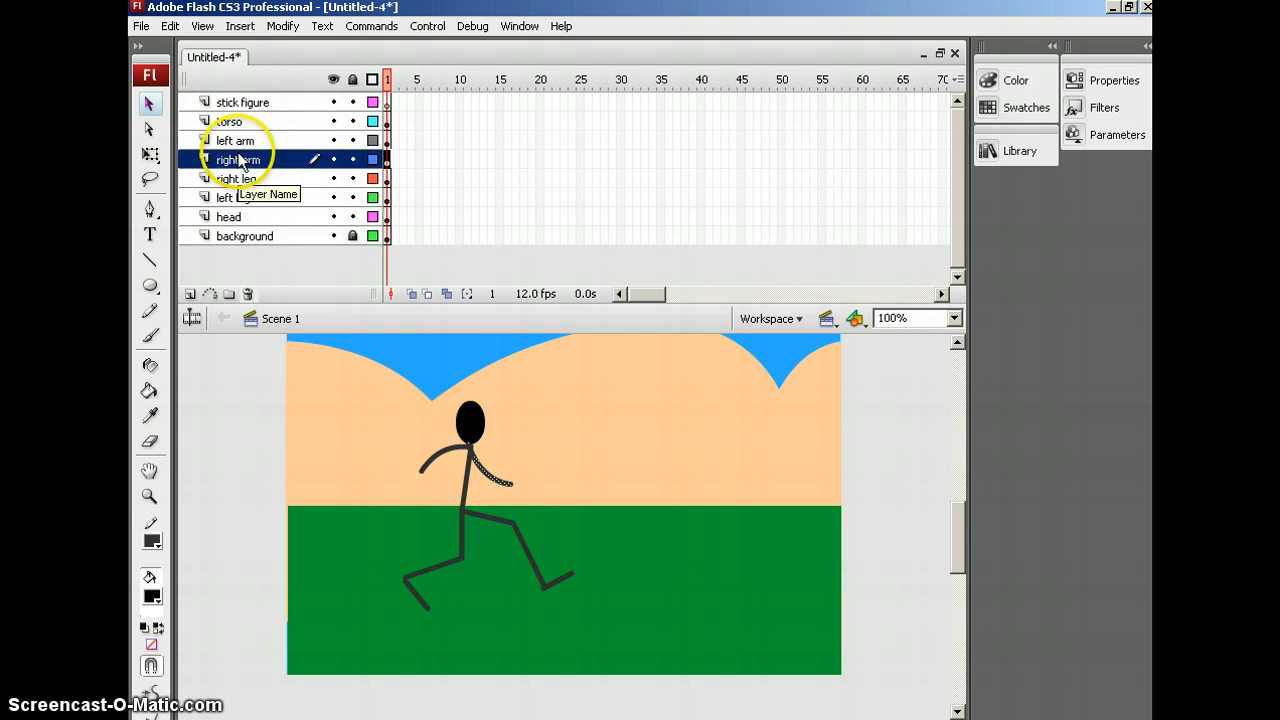
left_click(234, 141)
left_click(232, 123)
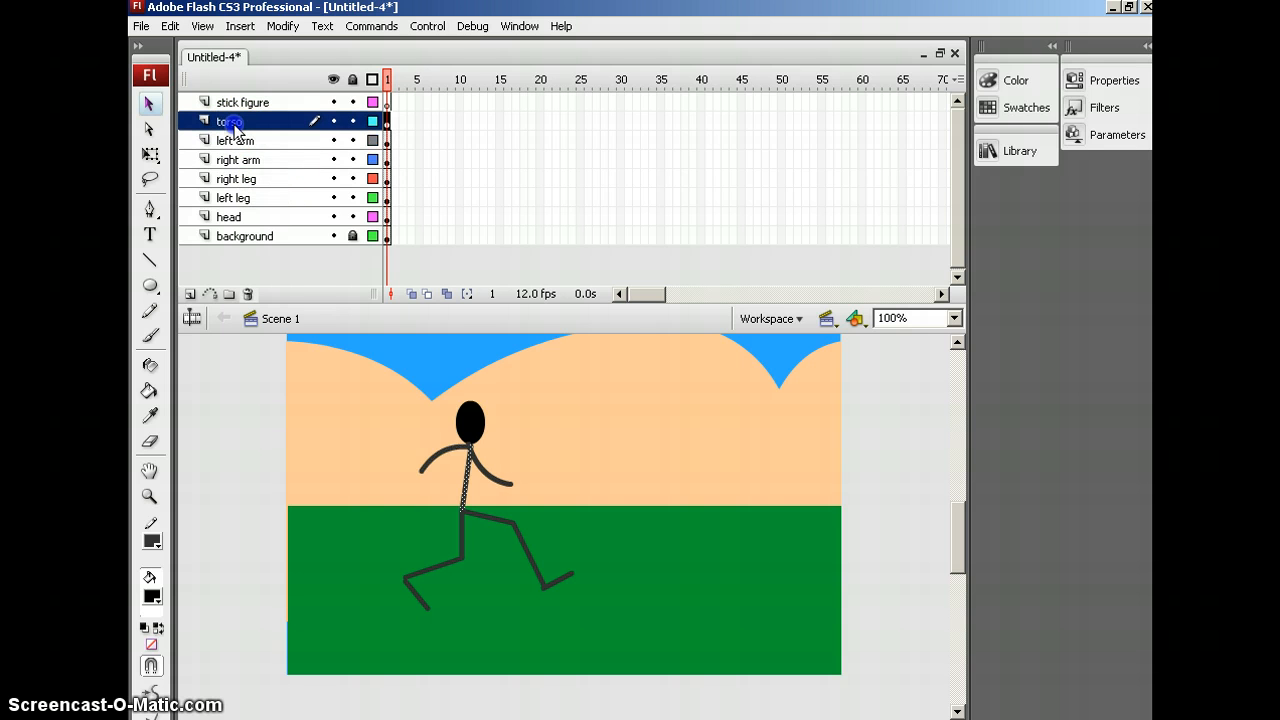
left_click(236, 219)
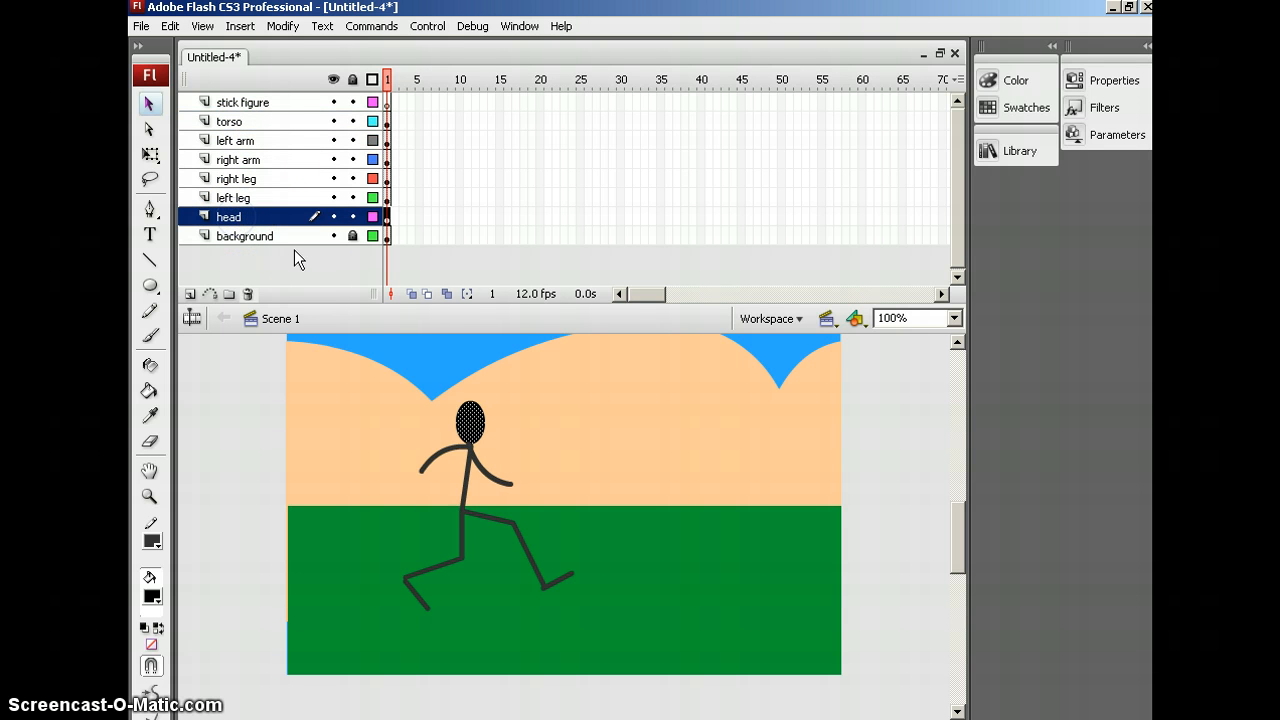
left_click(257, 103)
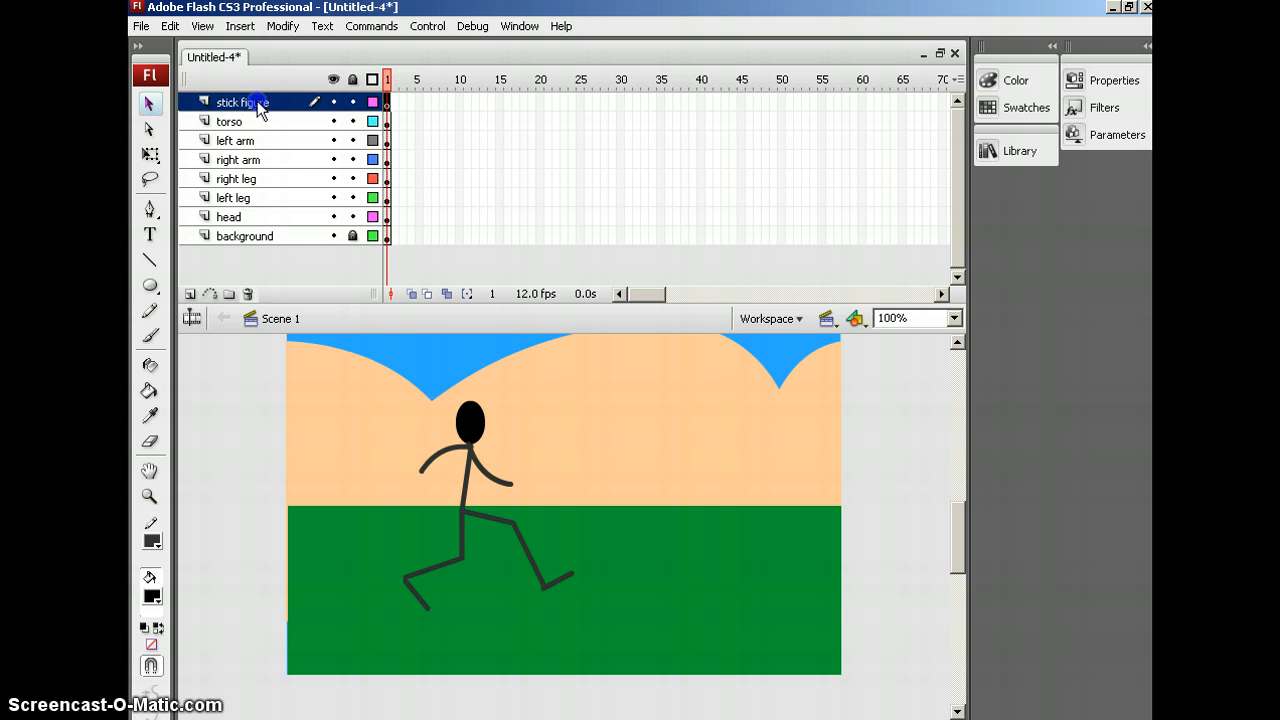
left_click(248, 294)
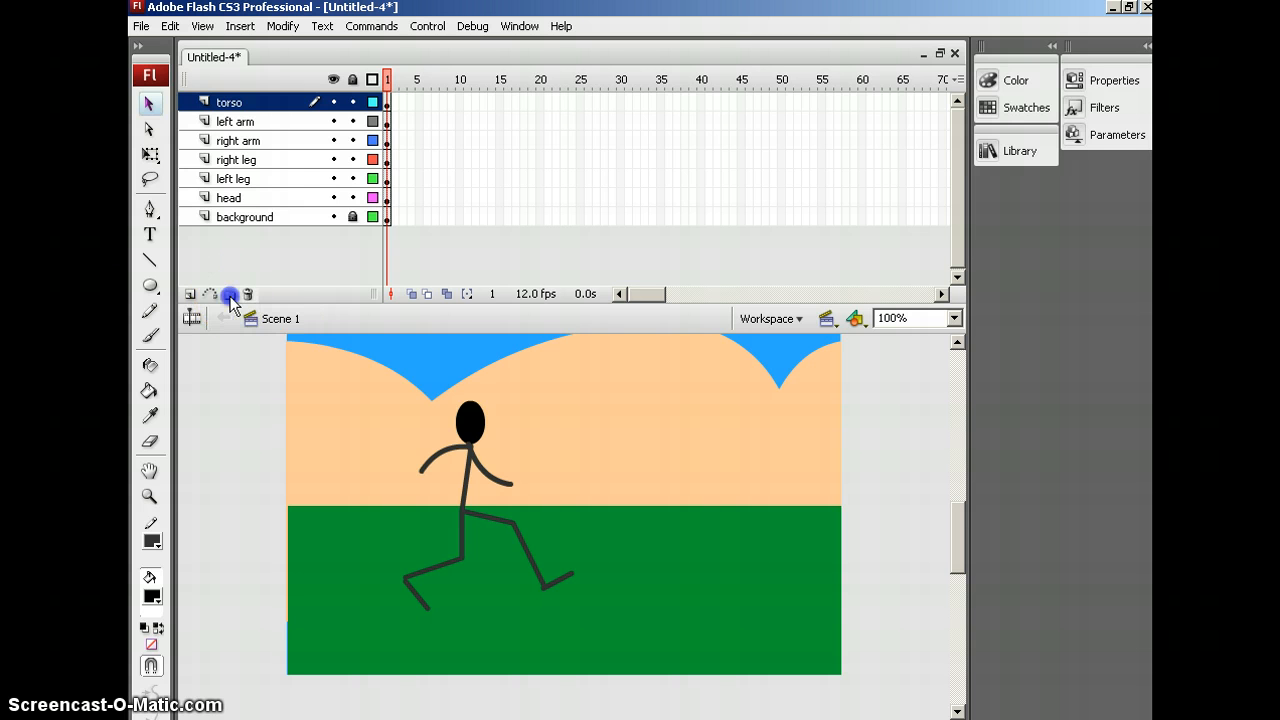
Create a layer folder and move the torso, arm, leg and head layers into it.
left_click(229, 295)
left_click(240, 217)
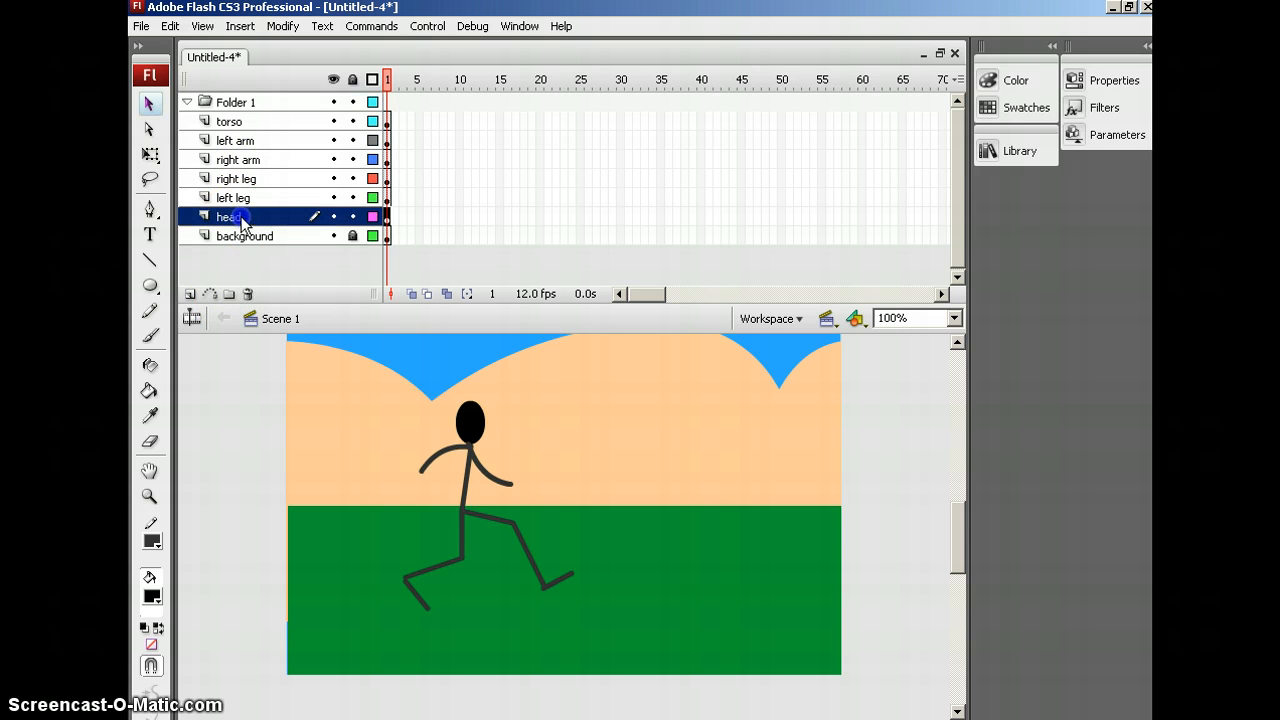
left_click(229, 121, "shift")
mouse_move(231, 139)
left_mouse_down()
mouse_move(223, 120)
mouse_move(238, 121)
left_mouse_up()
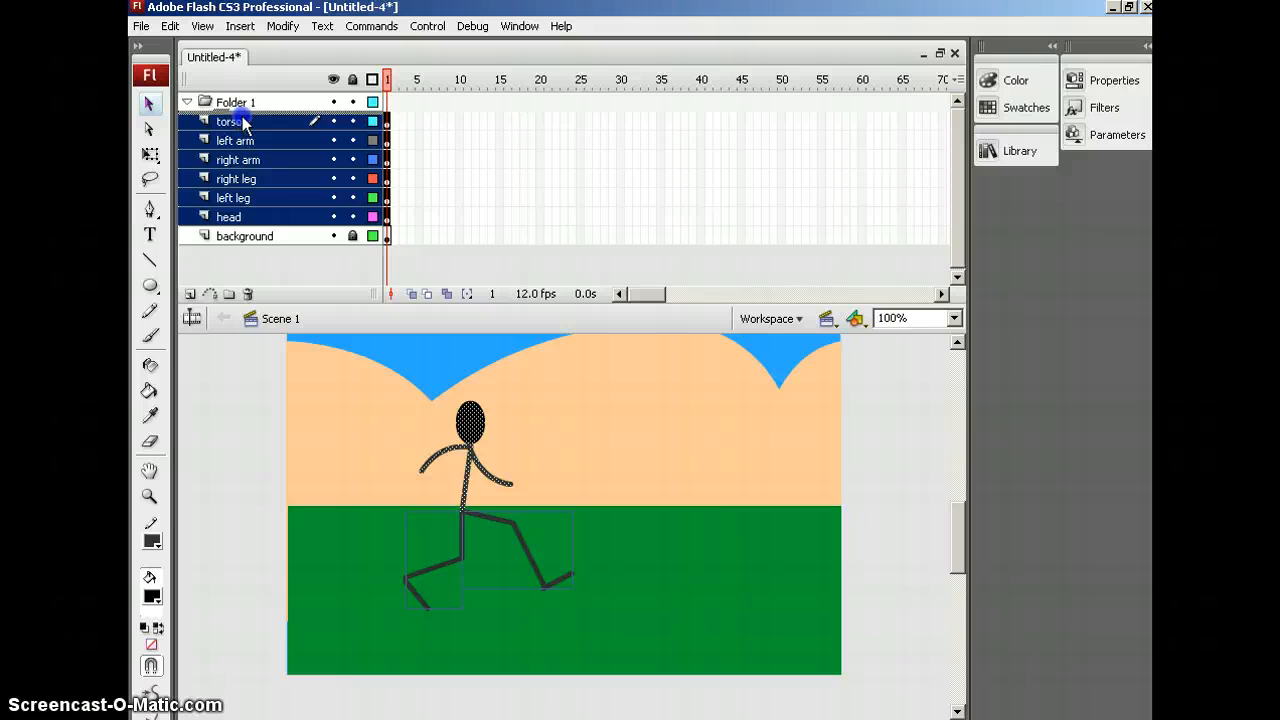
left_click_drag(242, 119, 243, 120)
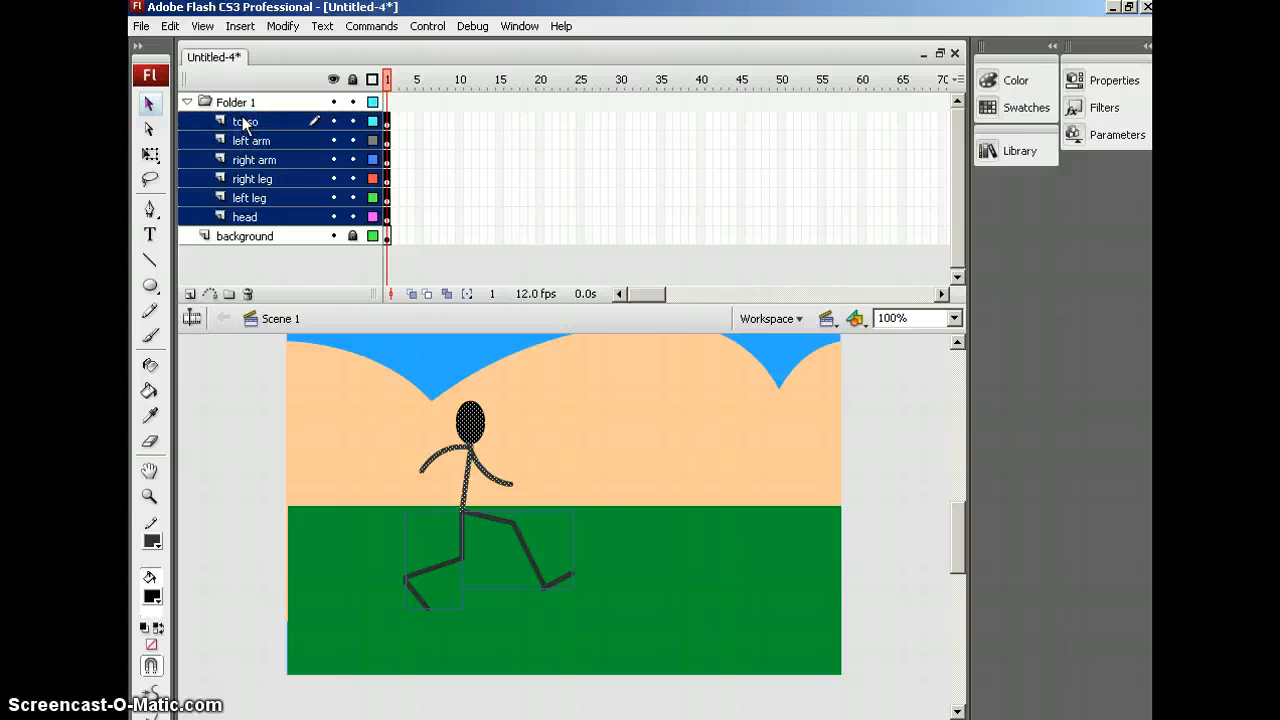
left_click(187, 103)
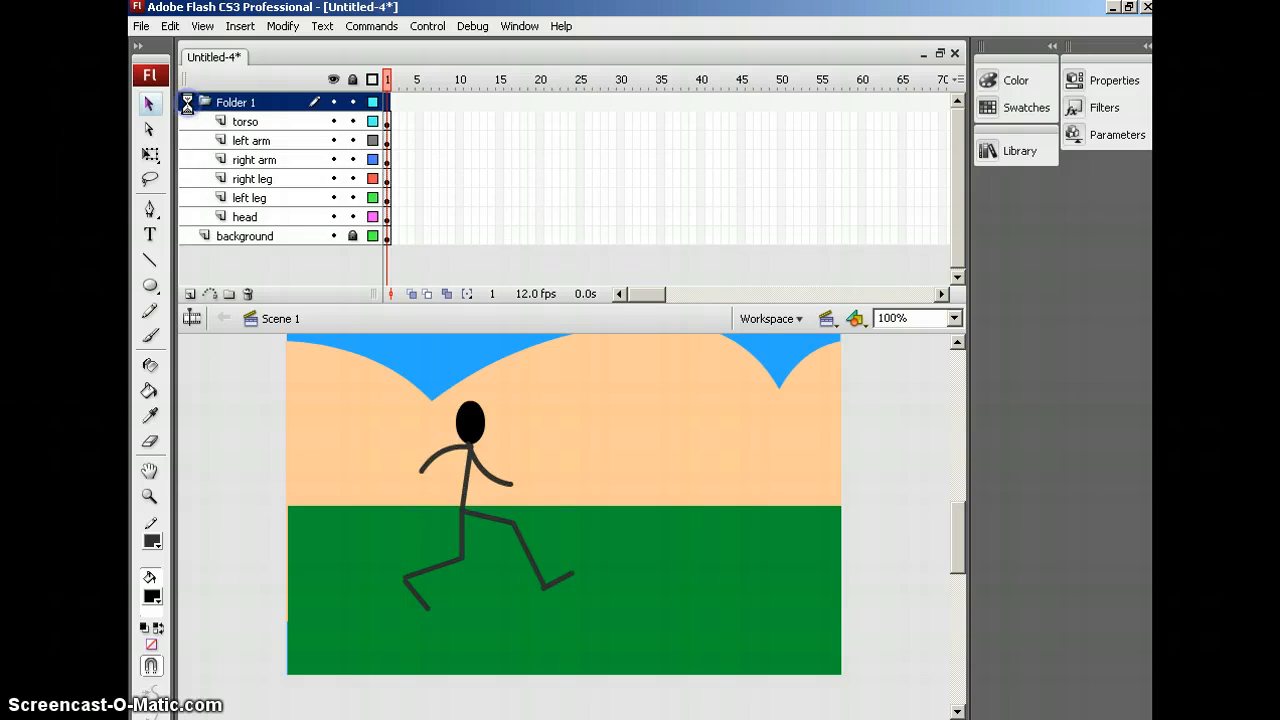
left_click(187, 103)
left_click(187, 103)
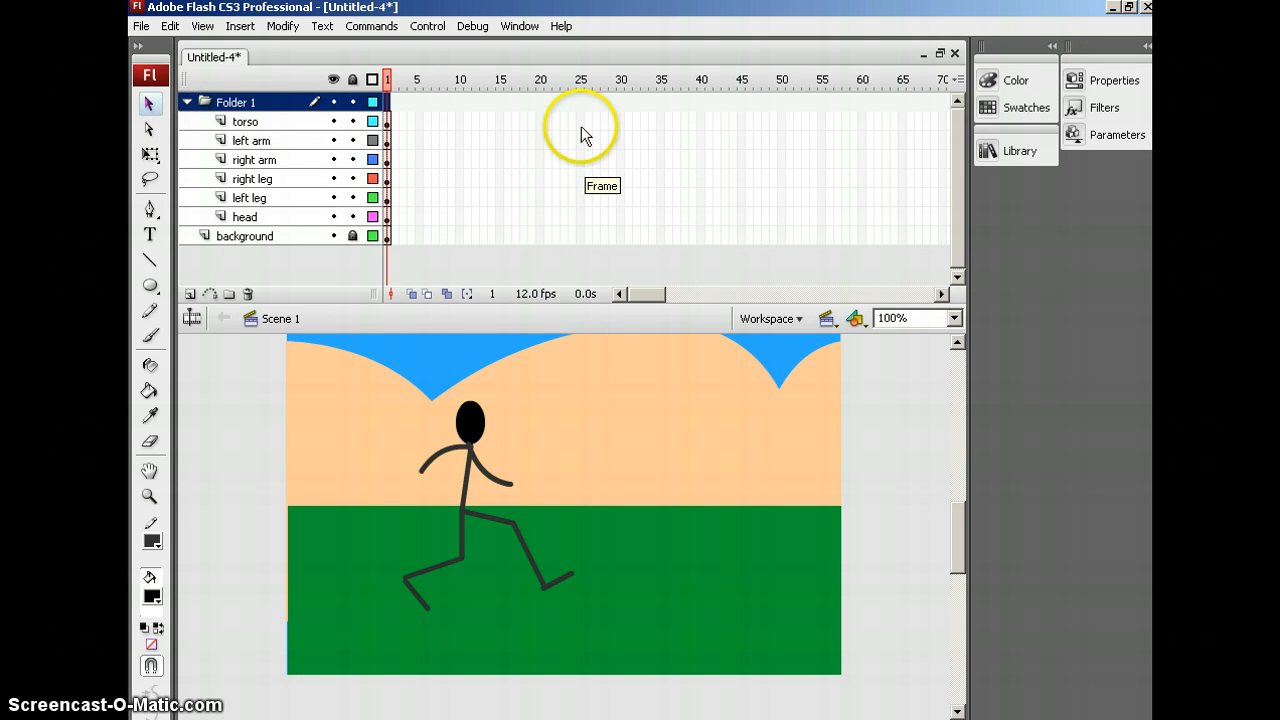
Extend the background layer with a keyframe at frame 50 and scrub through the timeline to check it.
left_click(388, 240)
left_click(787, 236)
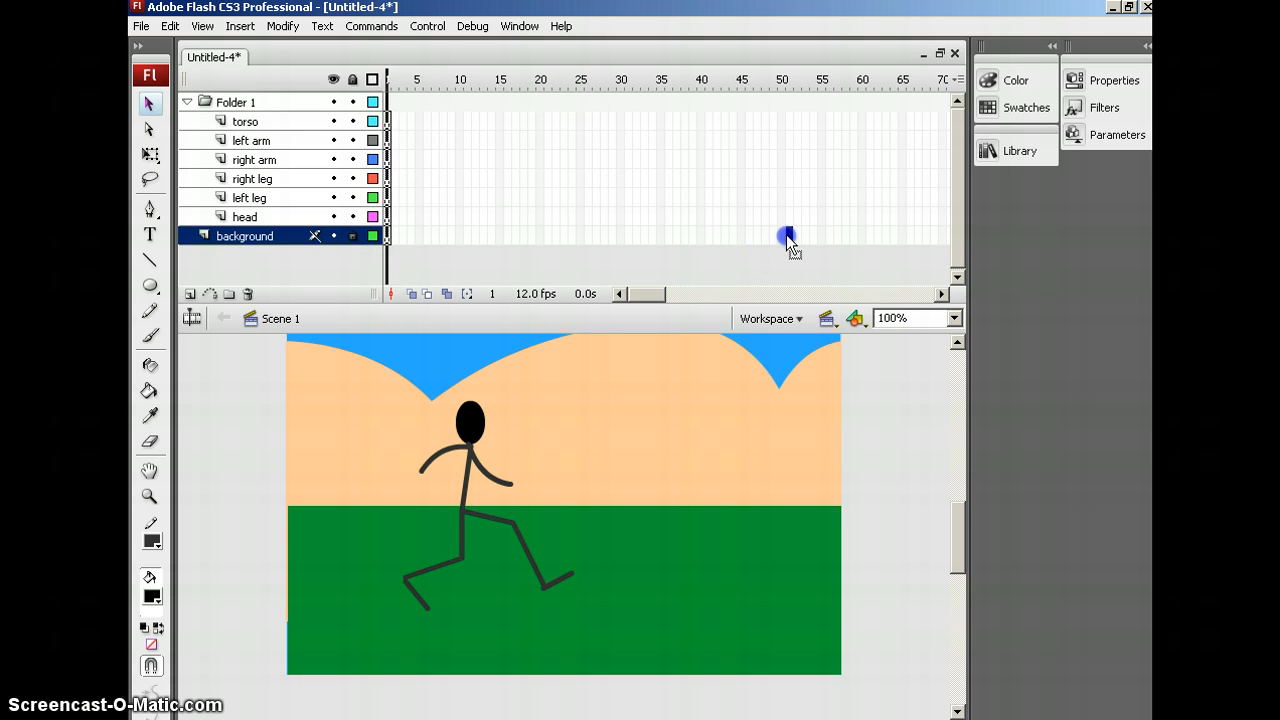
left_click(782, 236)
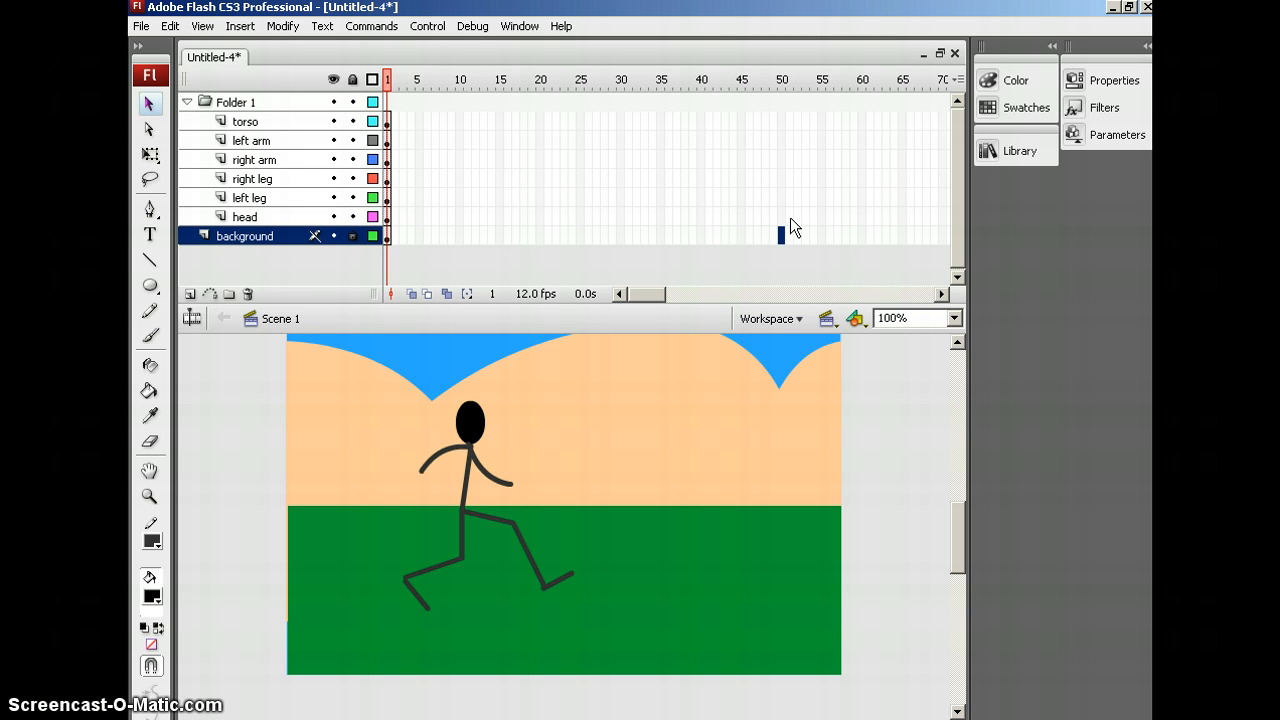
key("F5")
left_click(782, 82)
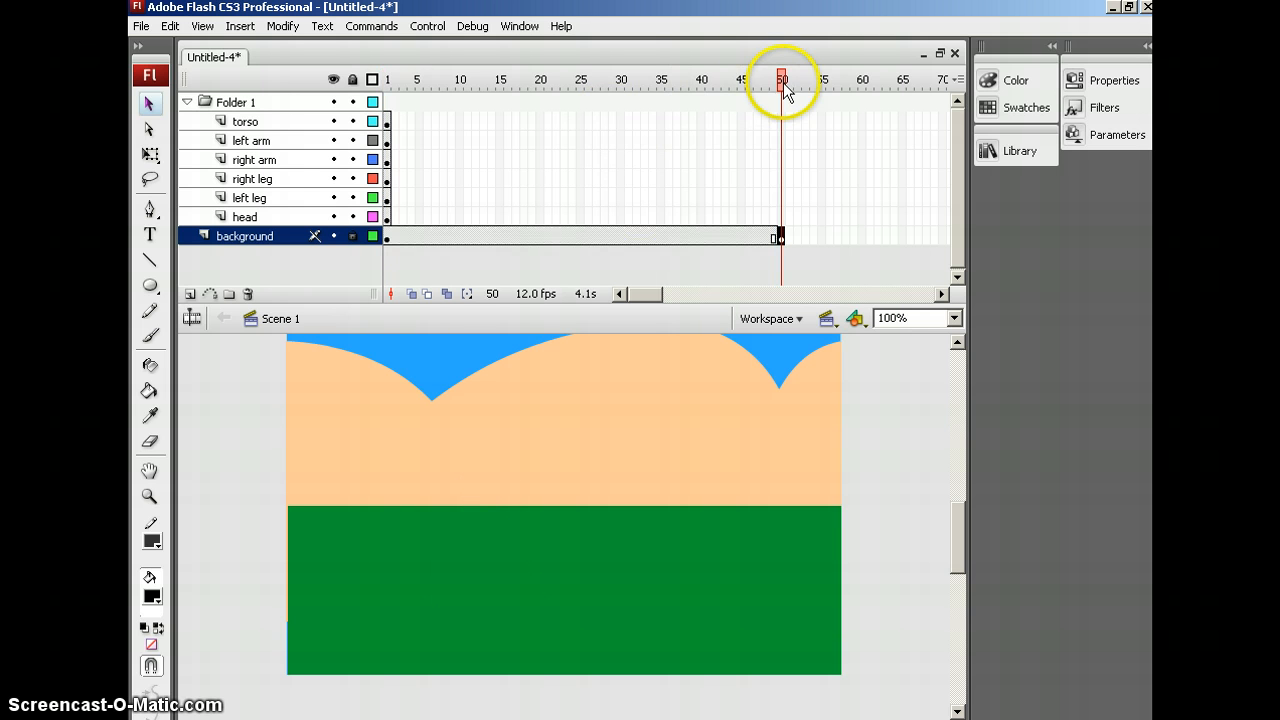
key("Return")
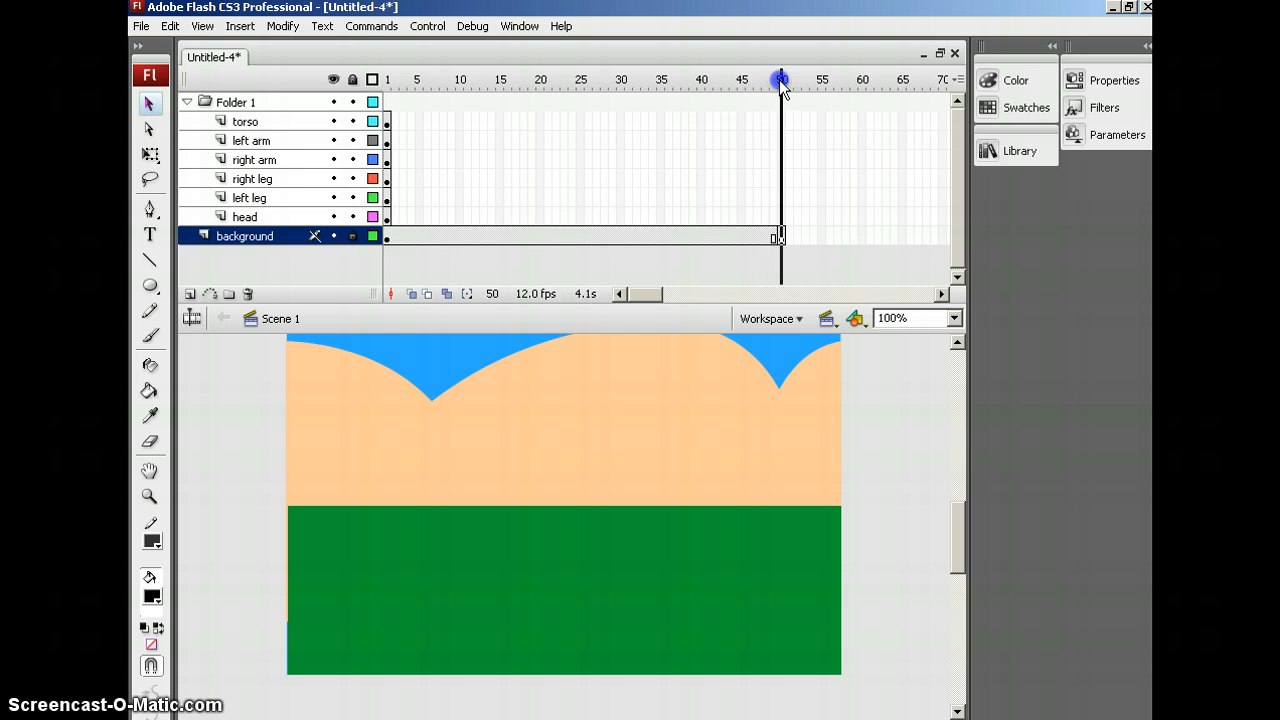
left_click_drag(779, 79, 668, 80)
left_click_drag(584, 331, 584, 322)
Rename the layer folder as "stick figure".
left_click_drag(388, 122, 388, 214)
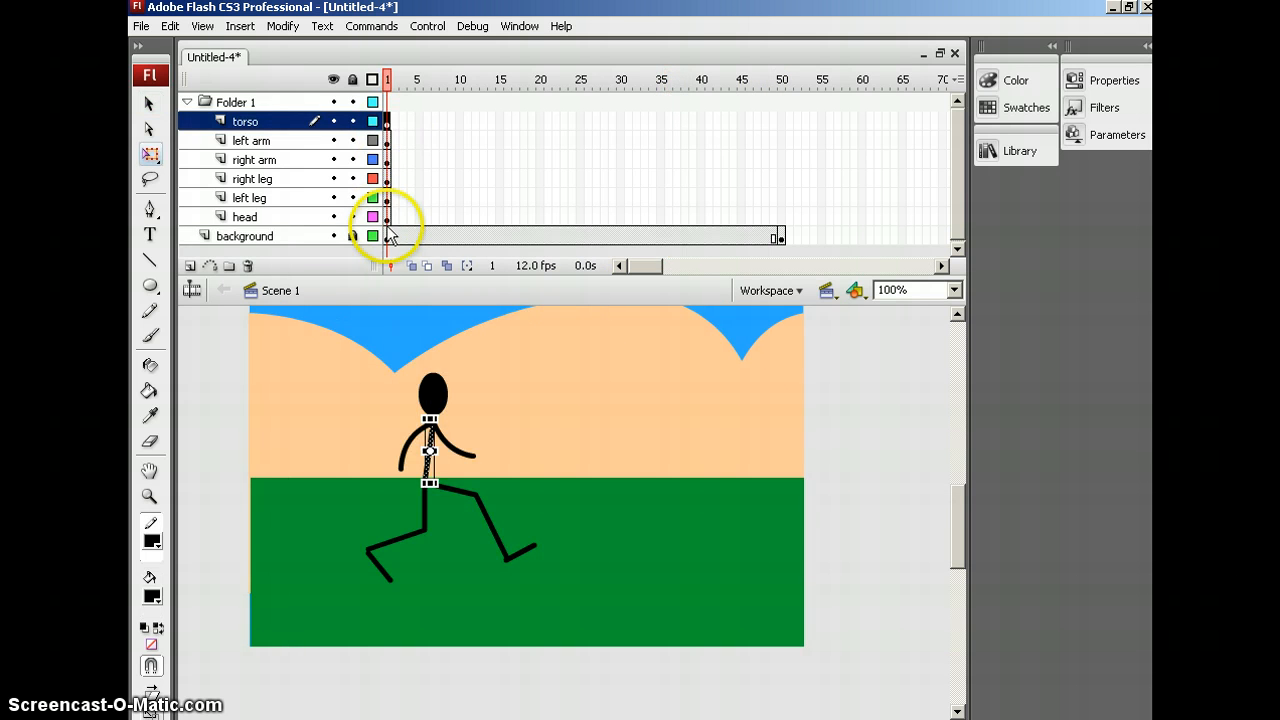
right_click(388, 218)
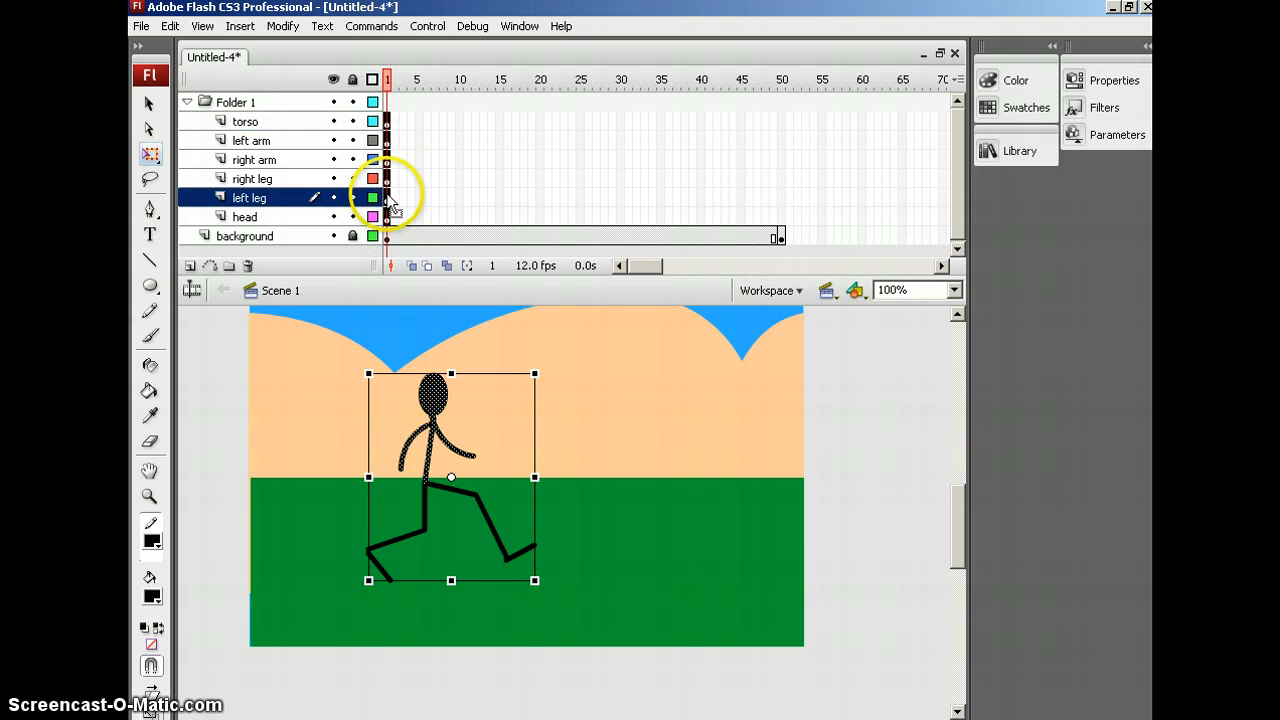
double_click(248, 102)
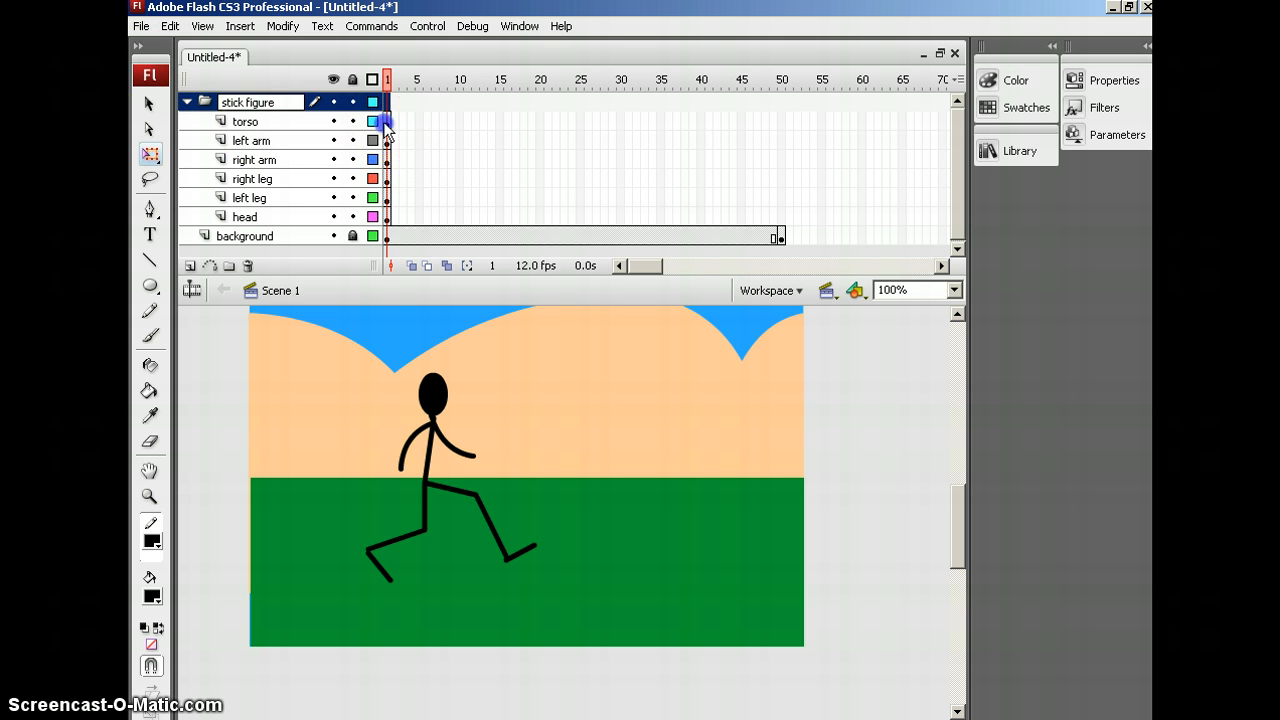
key("Return")
Select frame 1 of all body-part layers, scale the whole figure down and place it at the landscape's left edge.
left_click(386, 218)
left_click(387, 121, "shift")
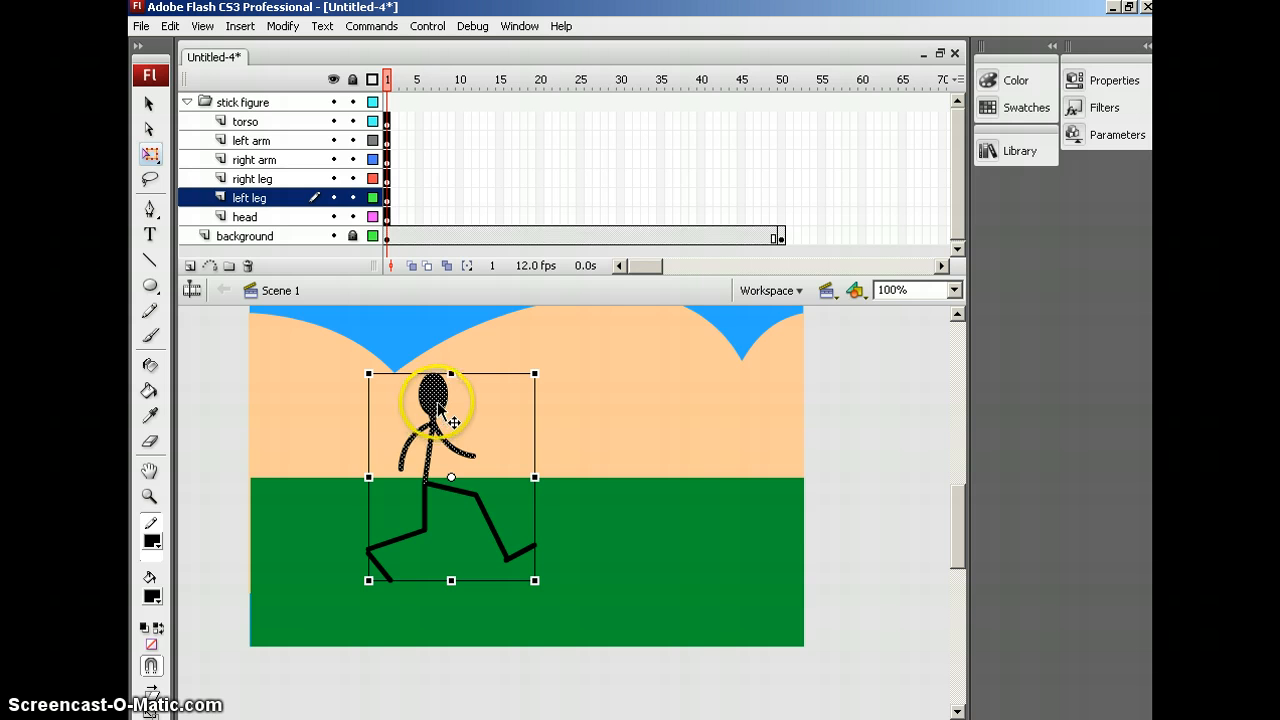
left_click_drag(437, 401, 328, 401)
left_click_drag(426, 373, 371, 410)
left_click(427, 478)
left_click(303, 482)
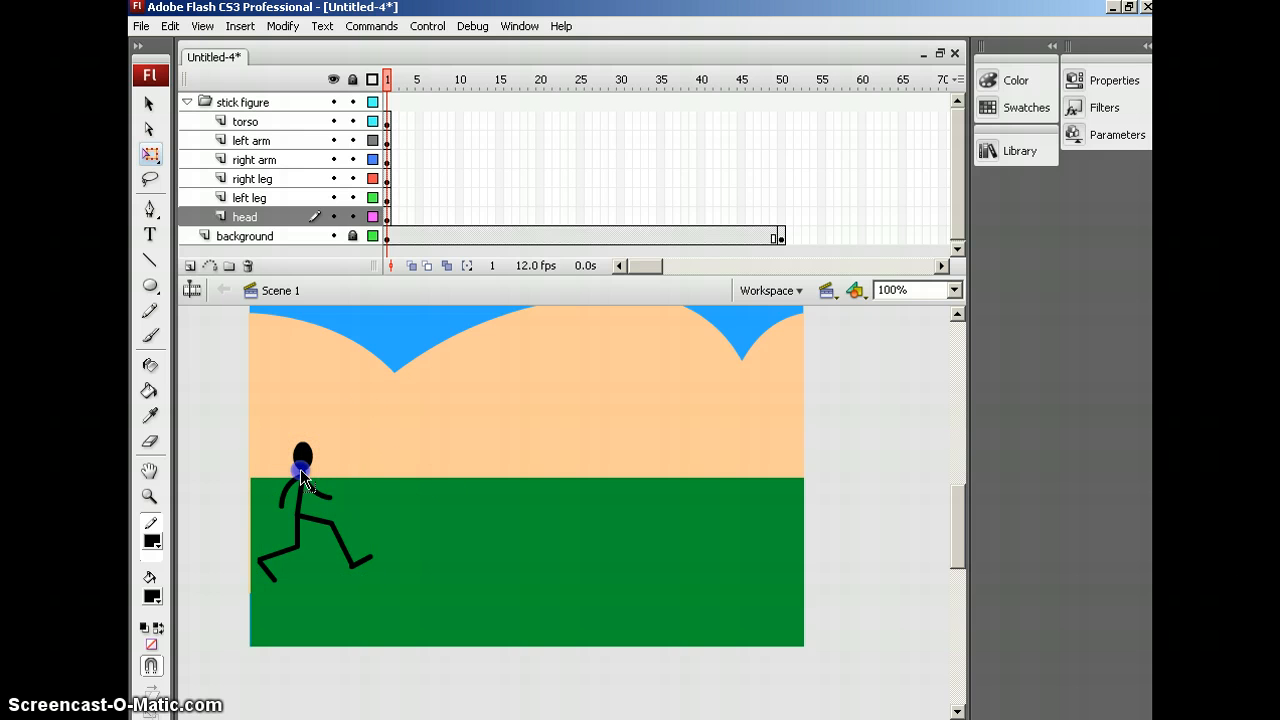
Select both legs, move their transformation point to the hips and scale them down slightly.
left_click(476, 513)
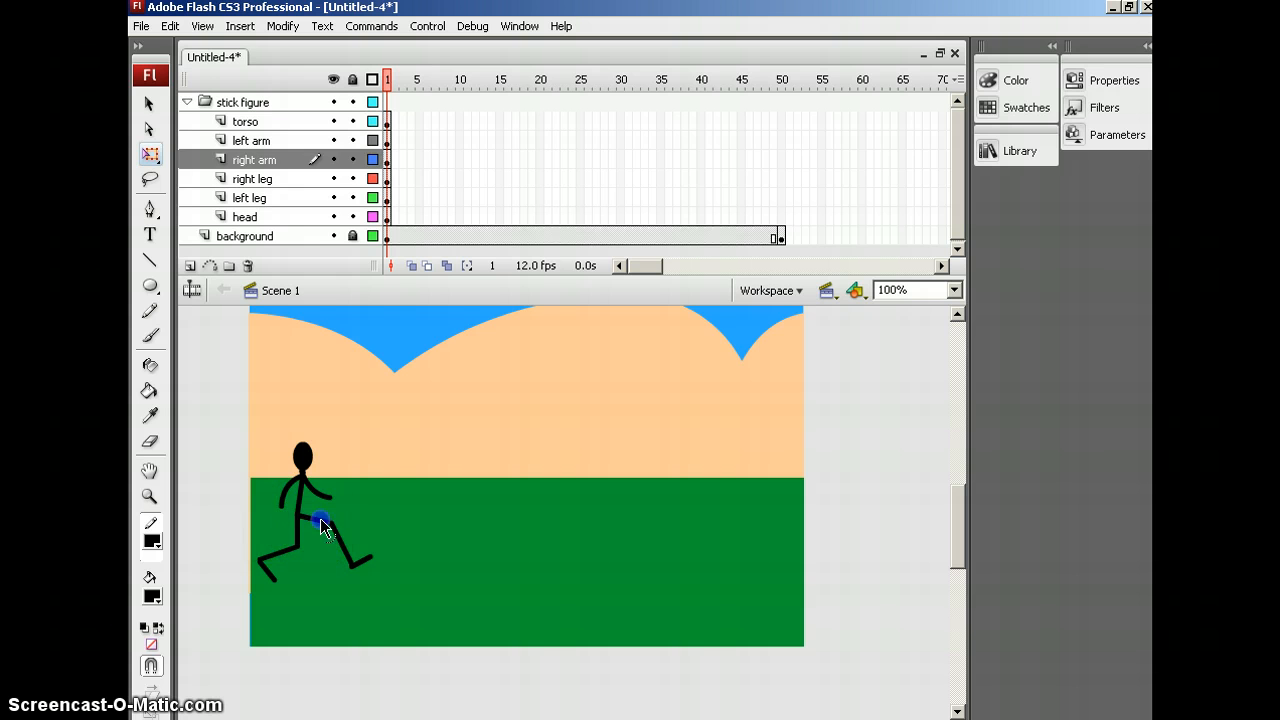
left_click(323, 523)
left_click(287, 561)
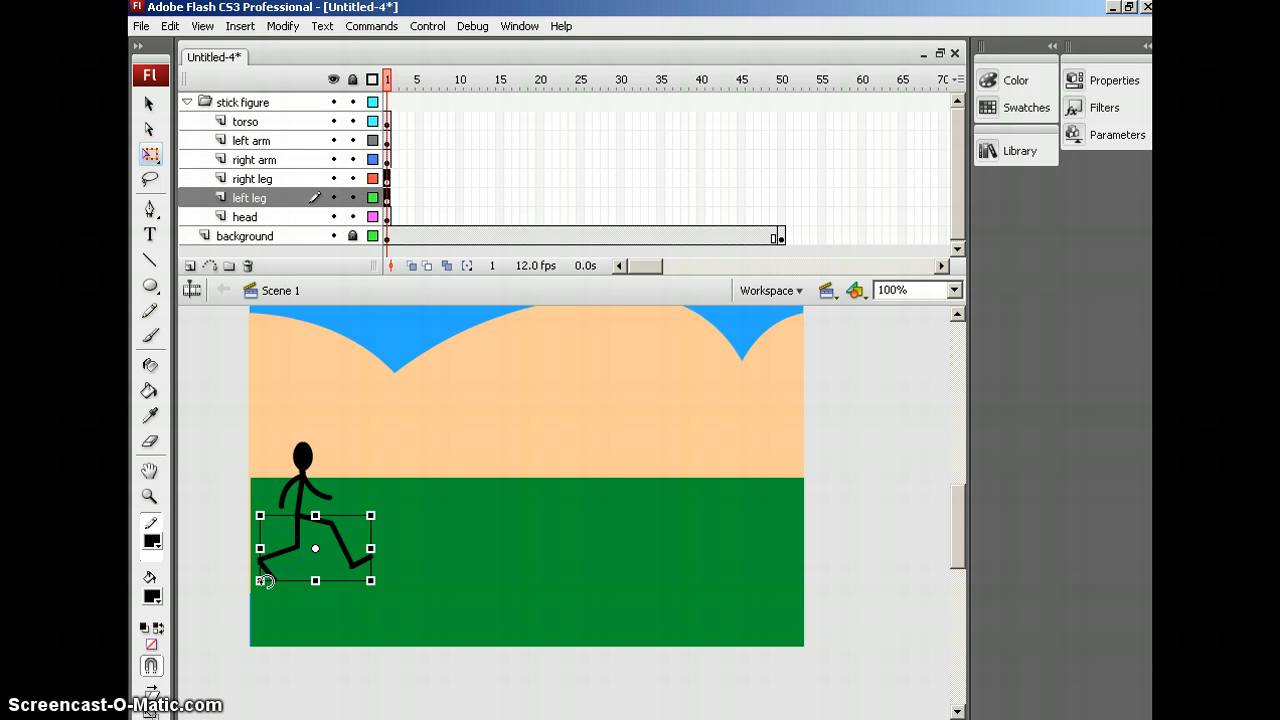
left_click_drag(314, 549, 297, 515)
left_click_drag(371, 582, 359, 570)
left_click(376, 574)
Select the whole stick figure and insert keyframes at frame 2 on all six body-part layers.
left_click_drag(235, 400, 374, 606)
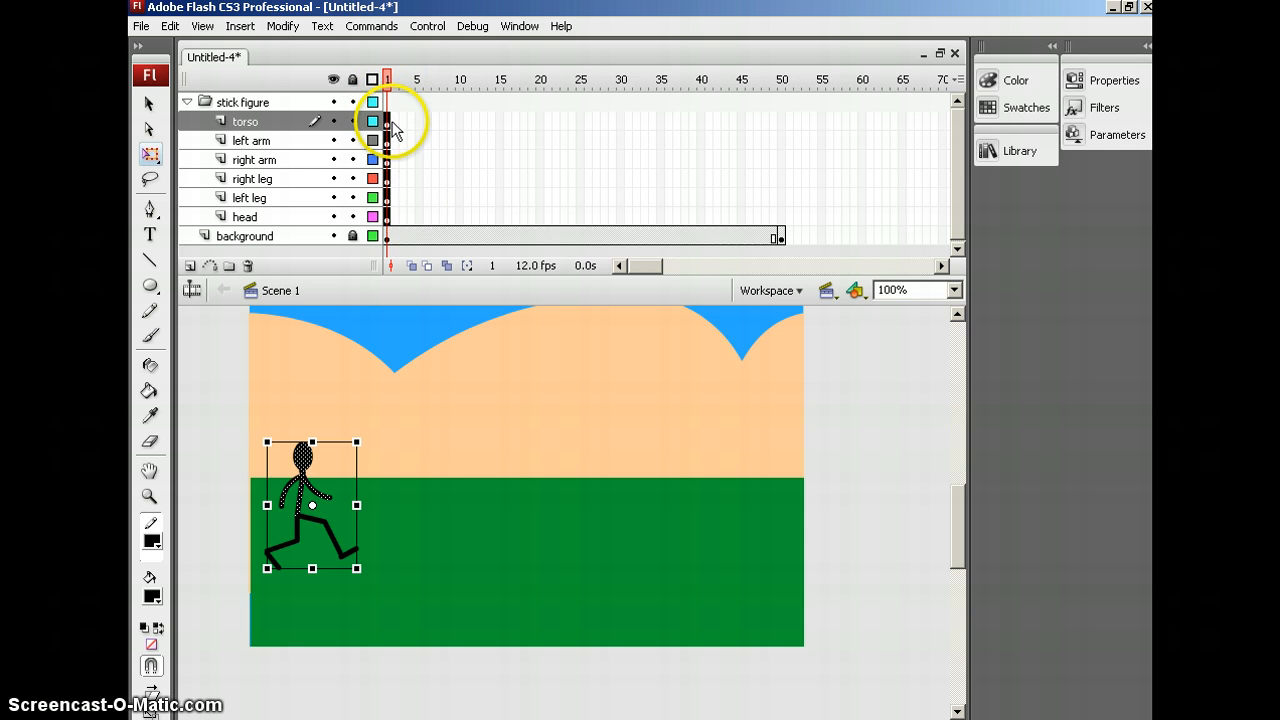
left_click_drag(393, 121, 396, 217)
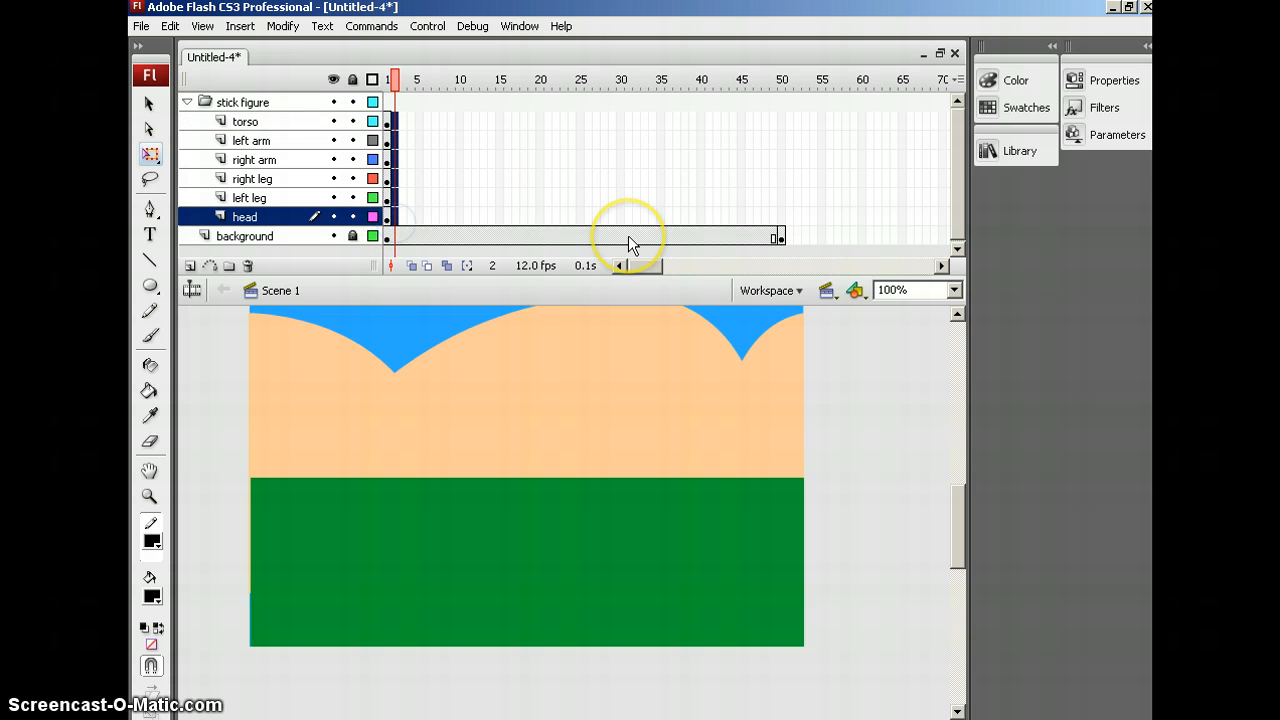
key("F6")
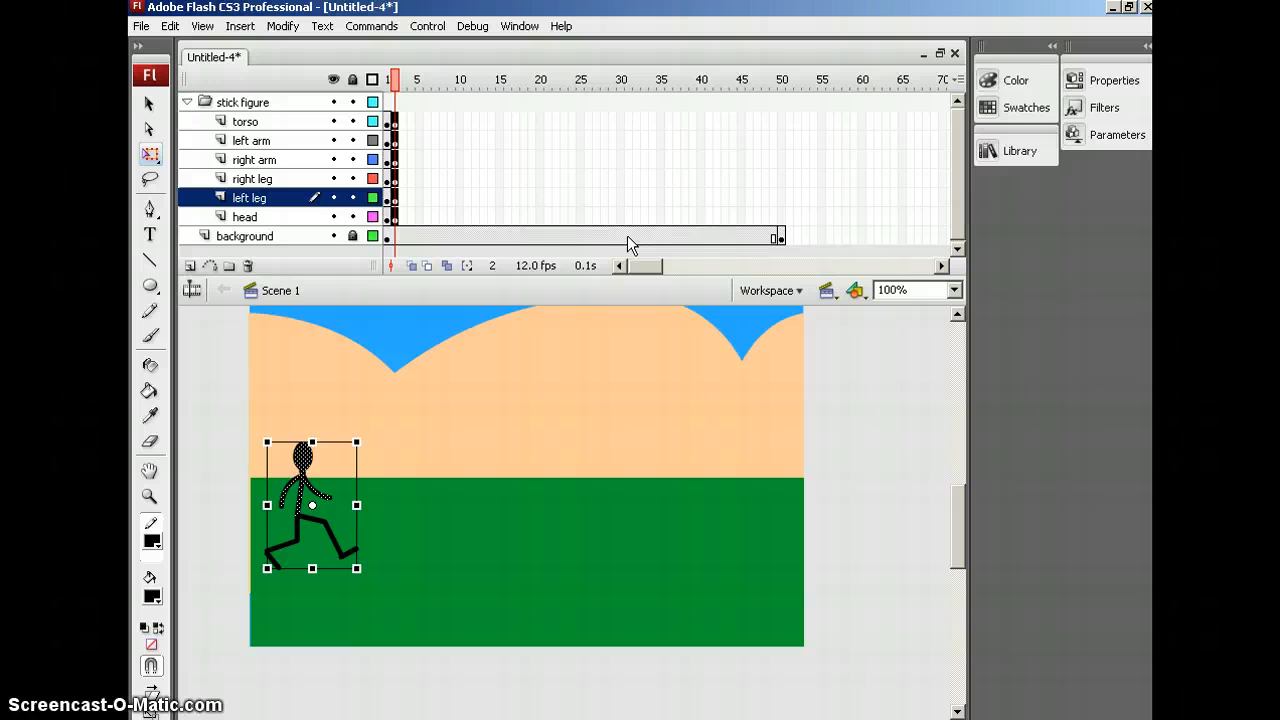
Nudge the whole figure a few pixels to the right in frame 2 and compare it with frame 1.
key("Right")
key("Right")
key("Right")
key("Right")
key("Right")
key("Right")
key("Right")
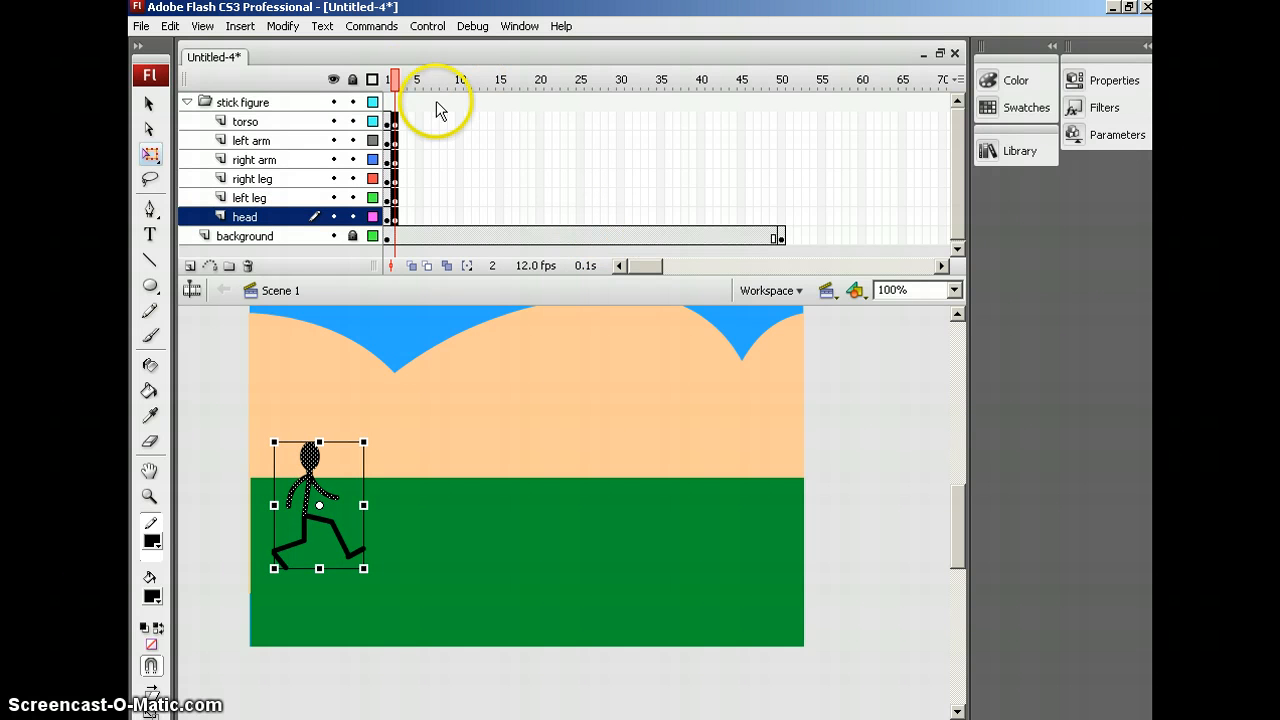
left_click(398, 80)
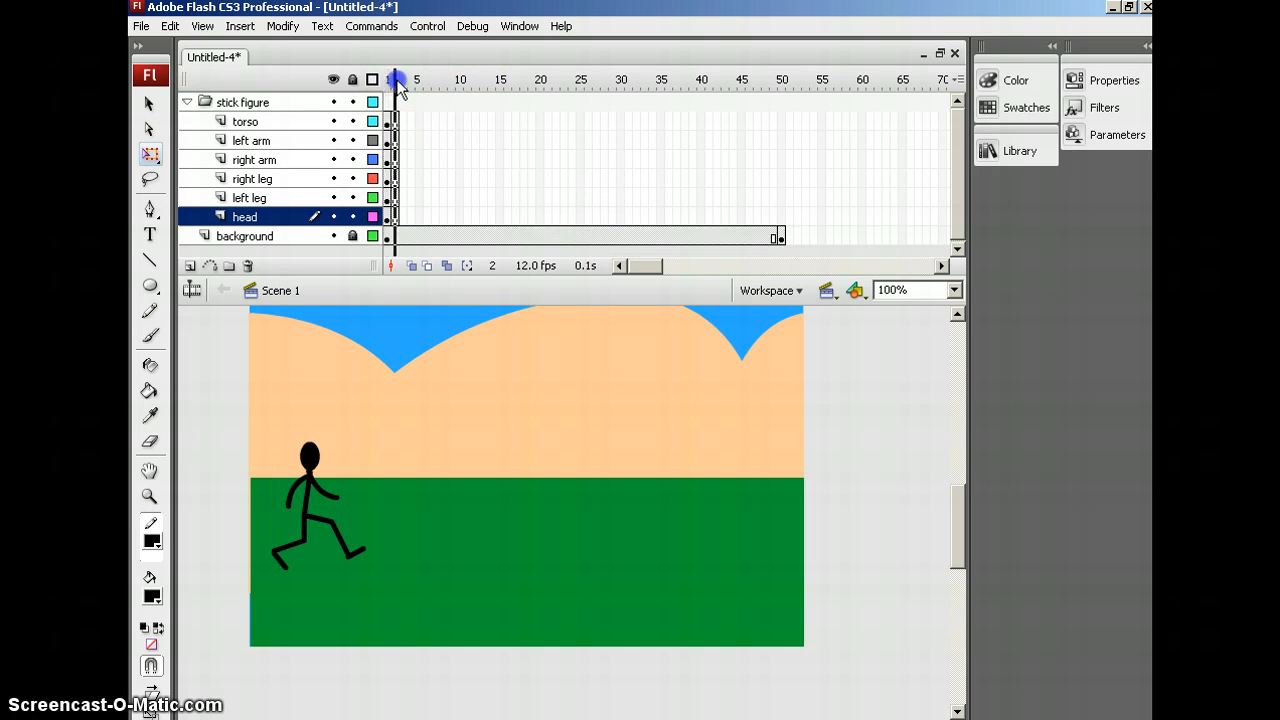
key("comma")
key("period")
left_click_drag(397, 80, 397, 80)
In frame 2, move the left arm's transformation point to the shoulder and rotate the arm forward against the torso.
left_click(262, 142)
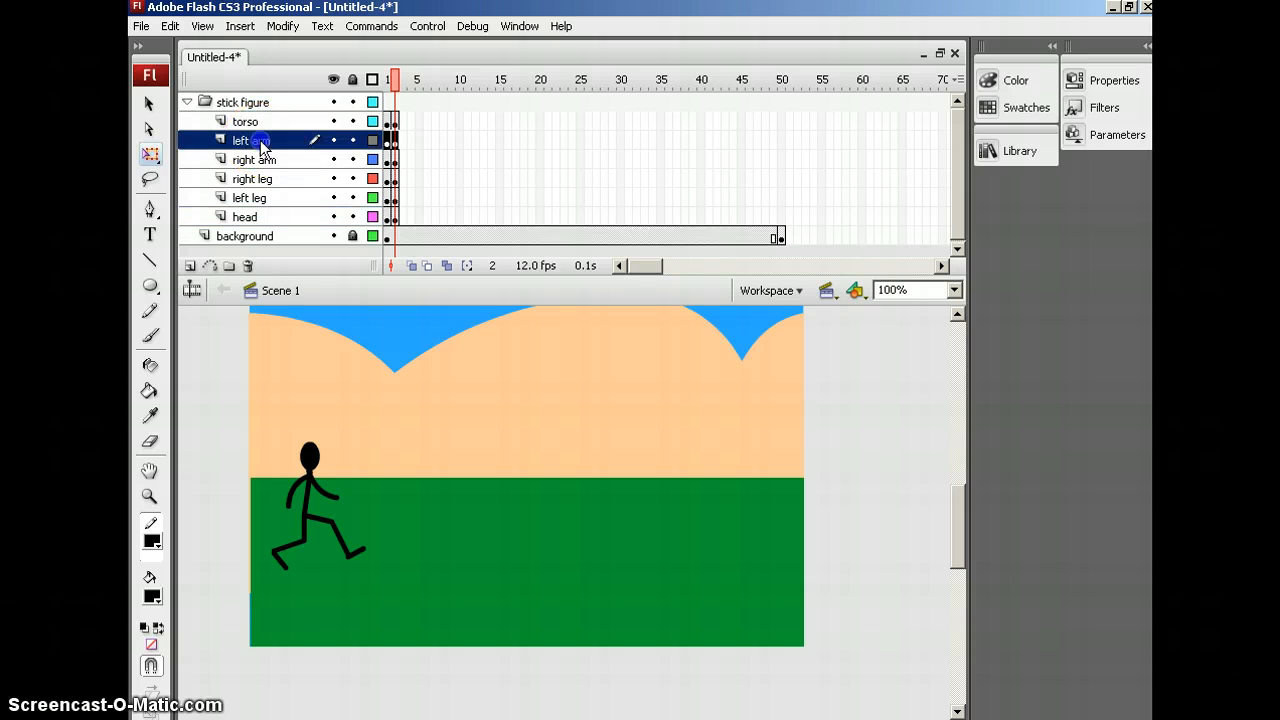
left_click(149, 496)
left_click_drag(237, 419, 426, 591)
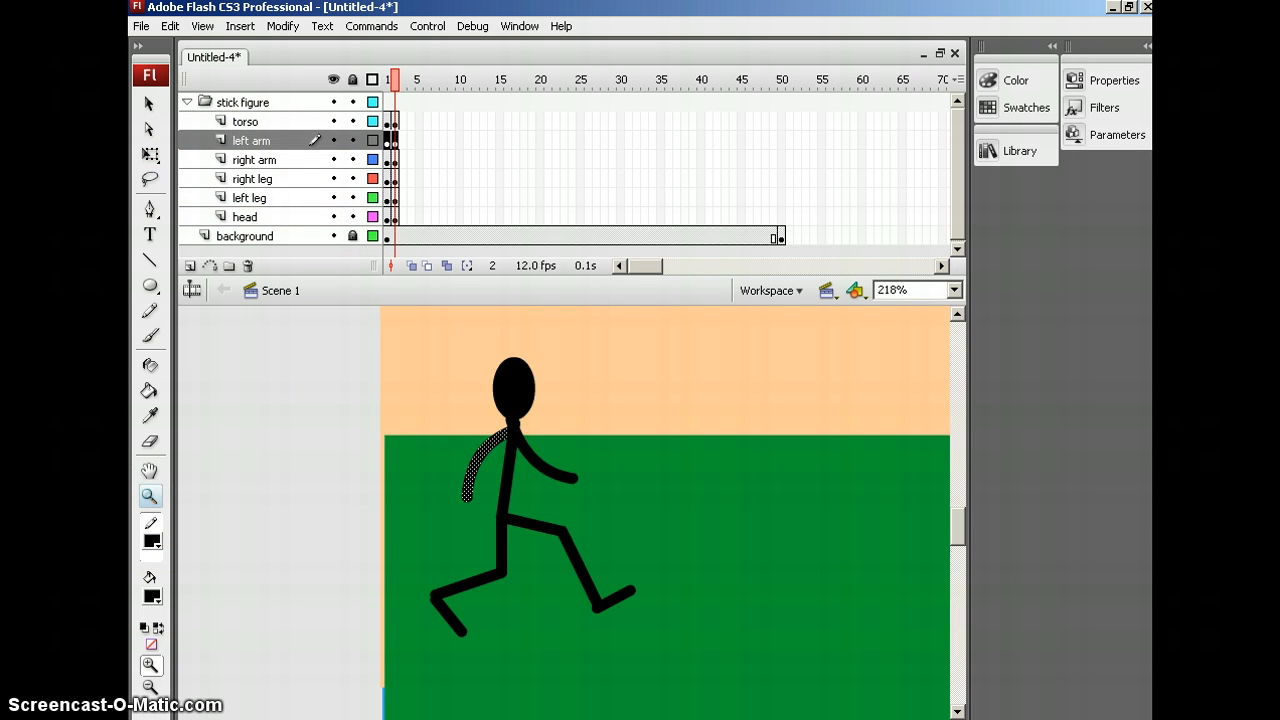
left_click(149, 104)
left_click(487, 472)
left_click(150, 154)
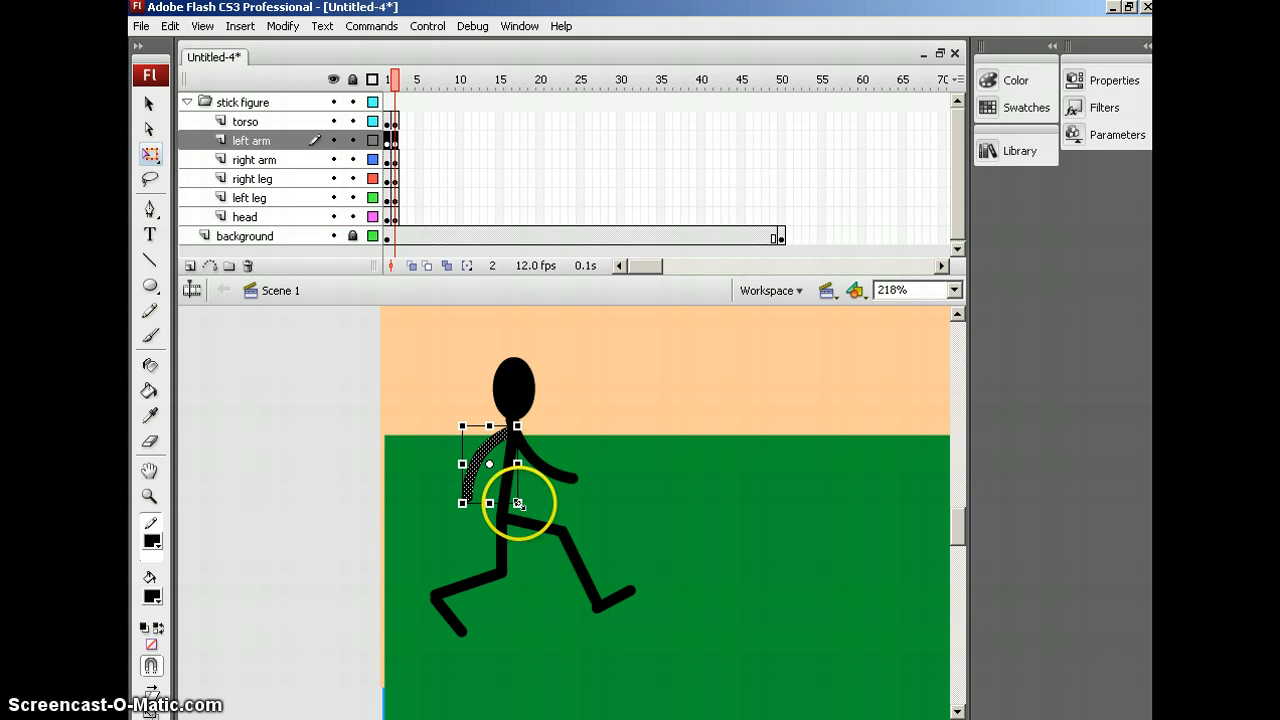
left_click_drag(521, 503, 532, 440)
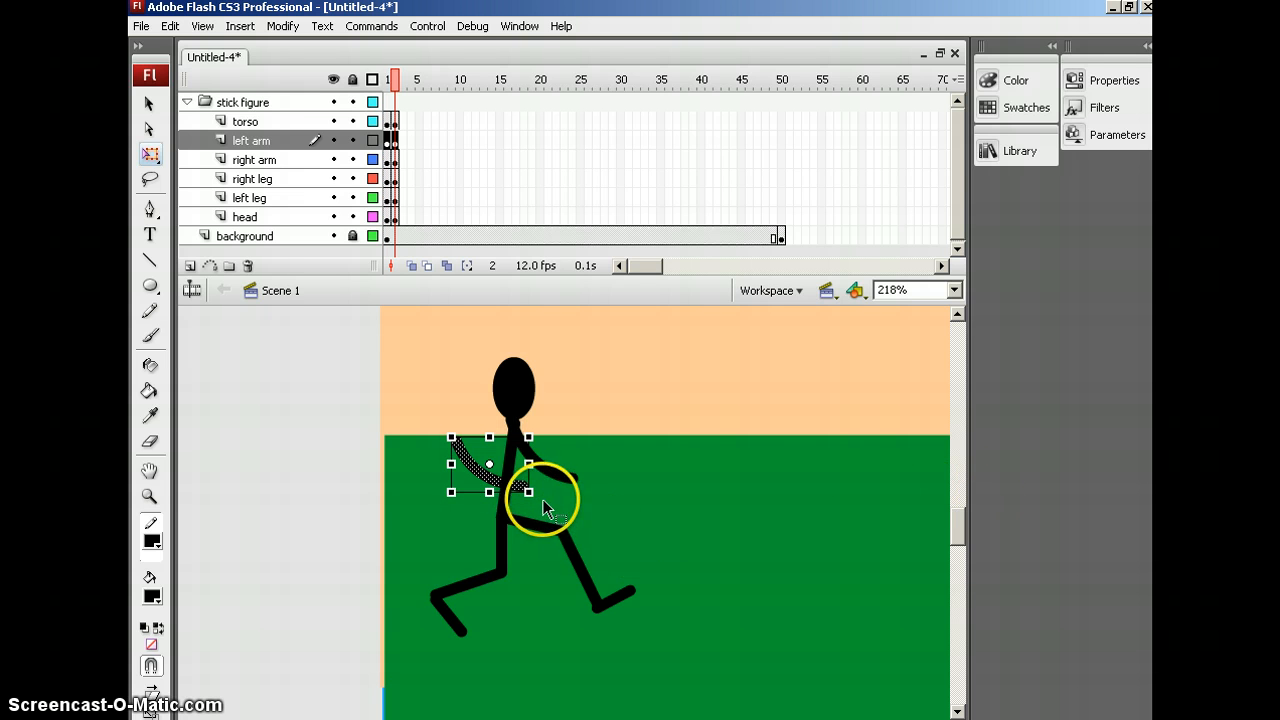
key("ctrl+z")
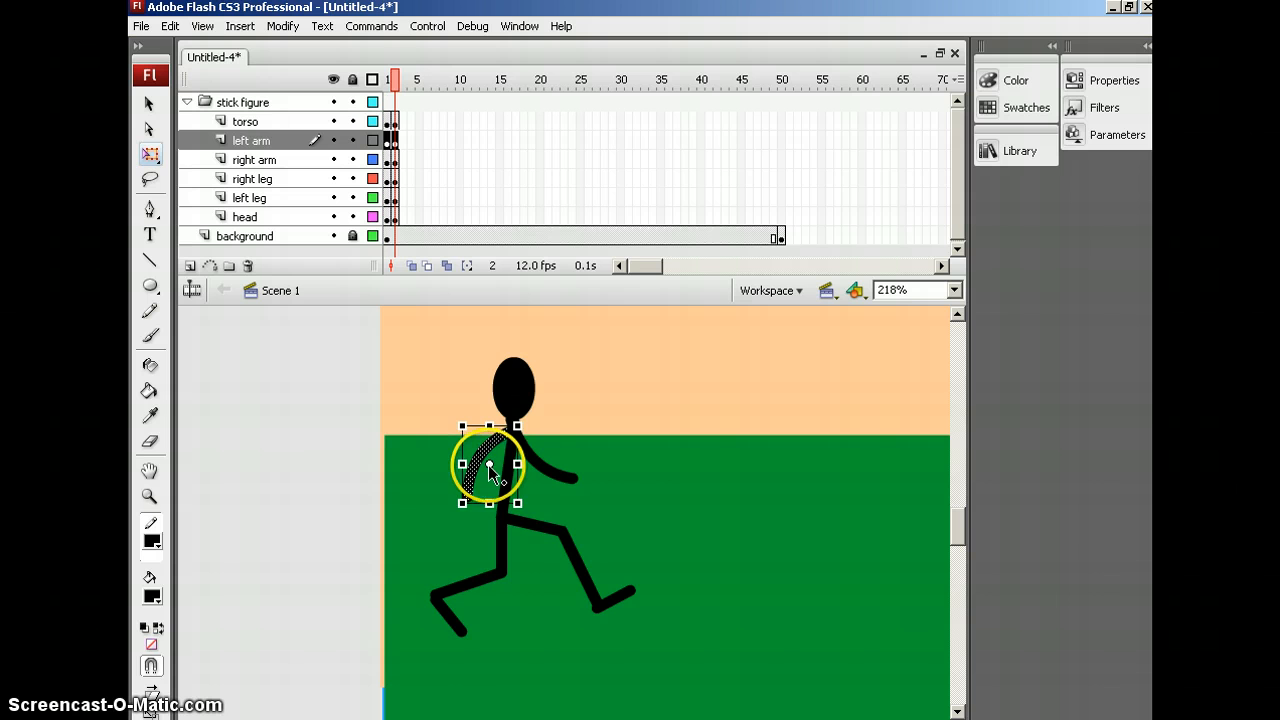
left_click_drag(489, 465, 489, 466)
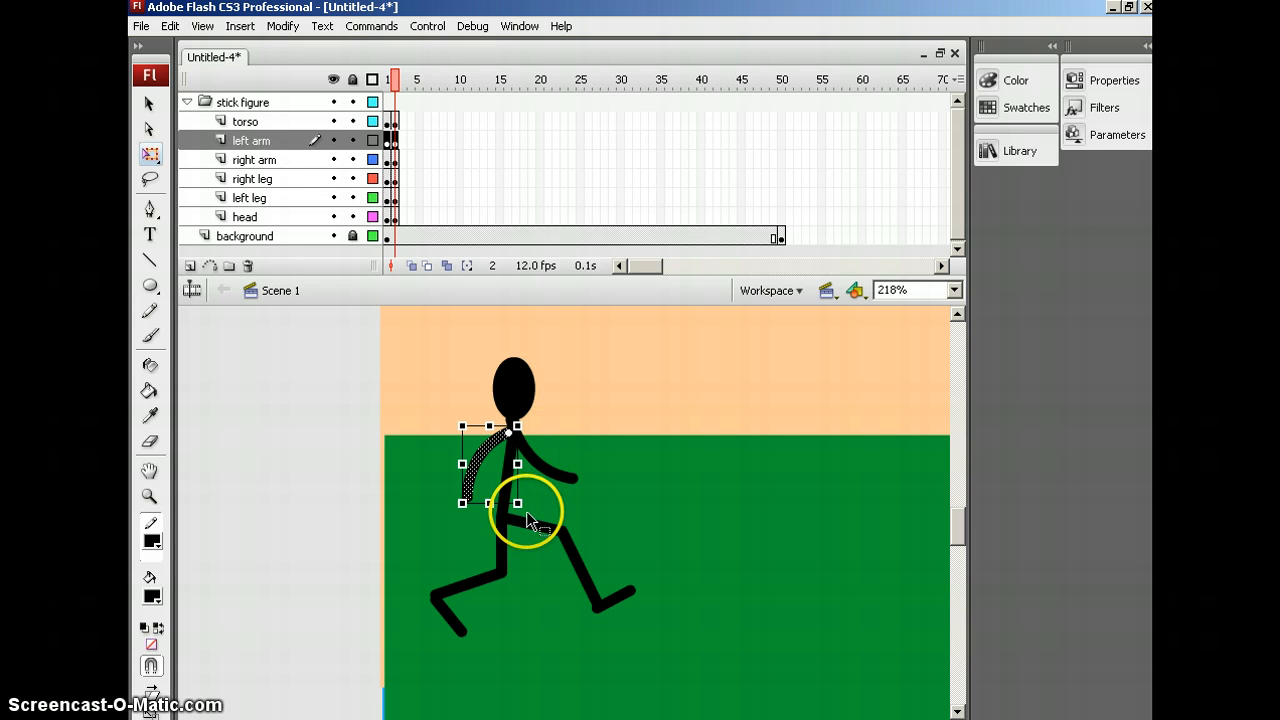
left_click_drag(521, 506, 556, 500)
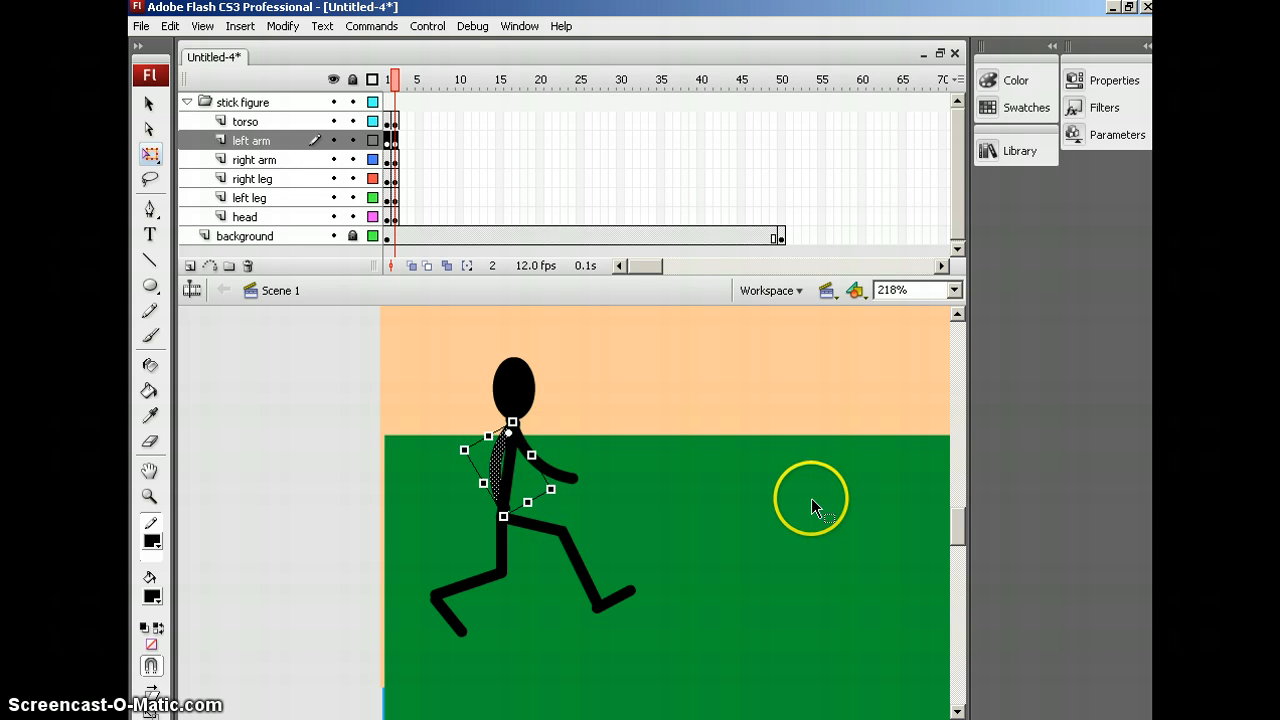
In frame 1, move the right leg's transformation point to the hip and rotate the leg downward.
left_click(395, 85)
left_click_drag(397, 88, 397, 88)
left_click(543, 528)
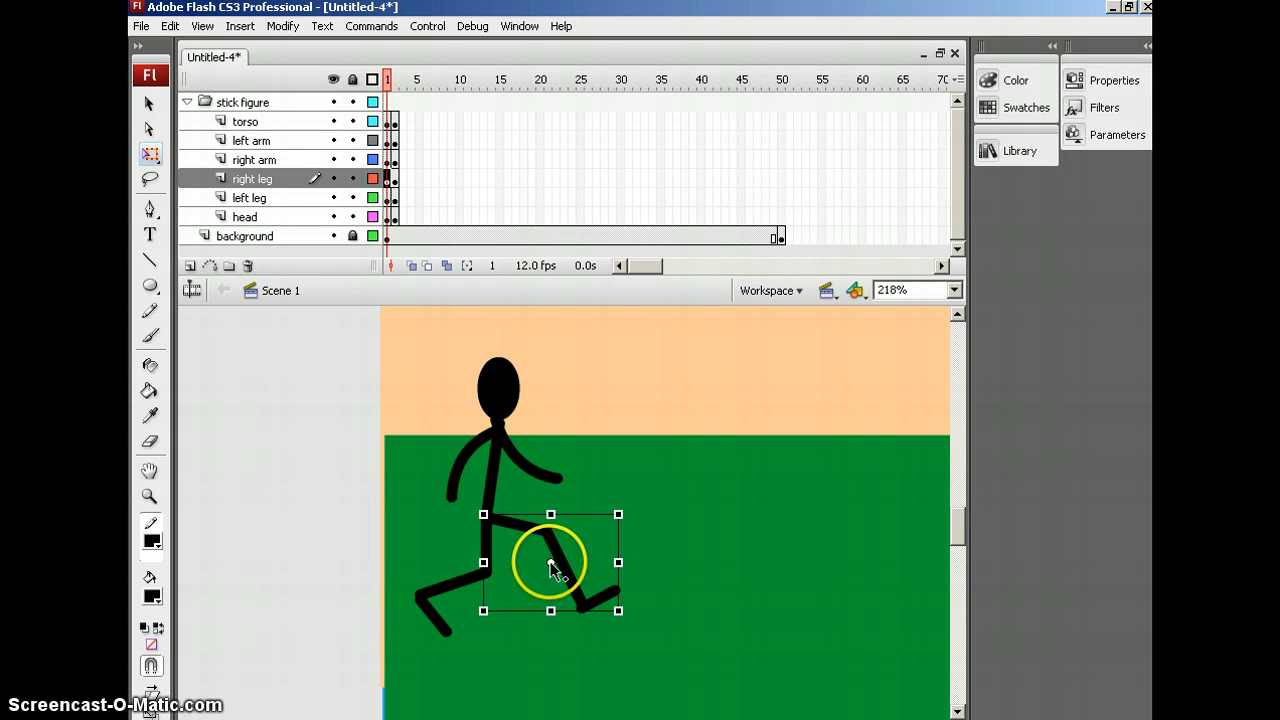
left_click_drag(551, 563, 494, 520)
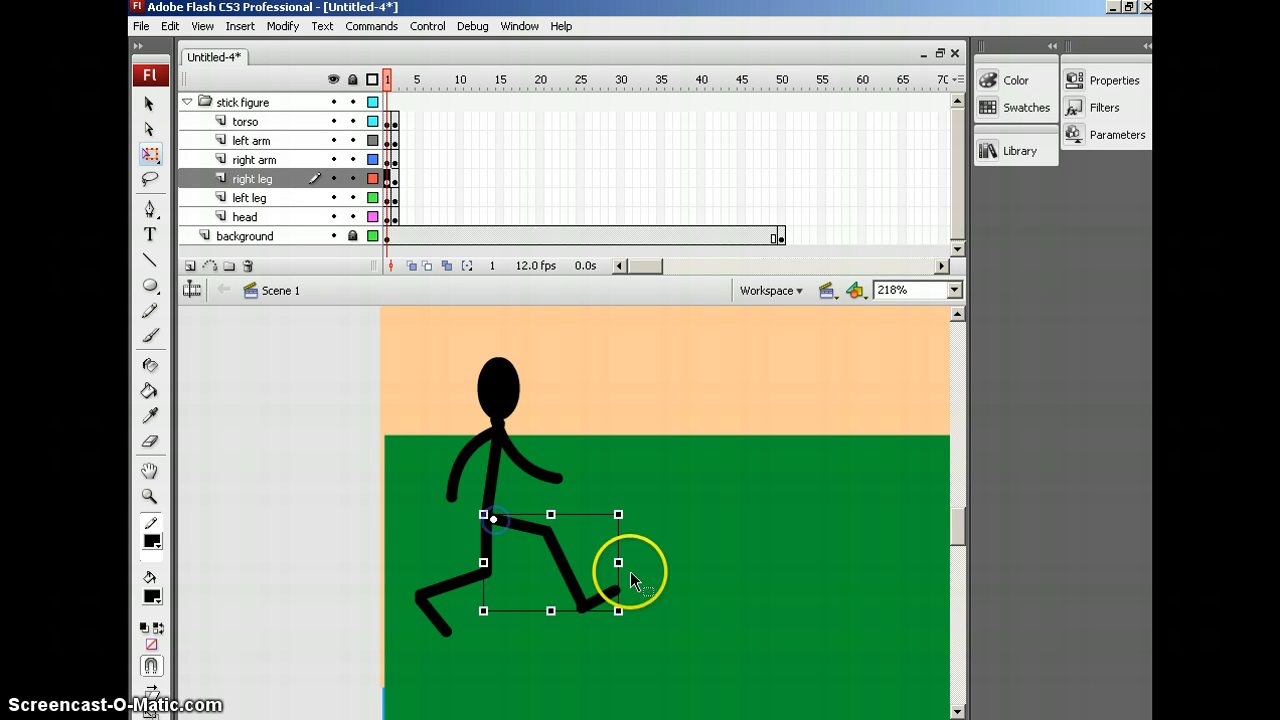
left_click_drag(625, 612, 563, 668)
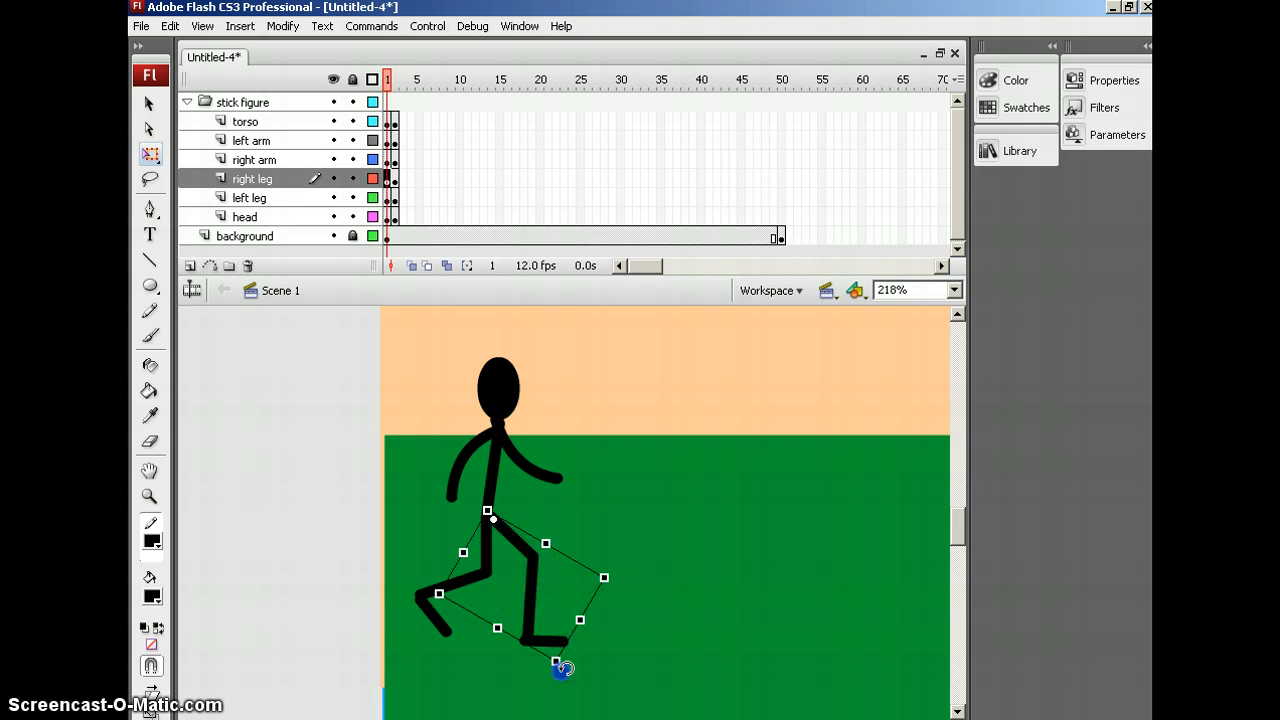
Step back and forth between the first frames to compare the figure's poses.
left_click(393, 81)
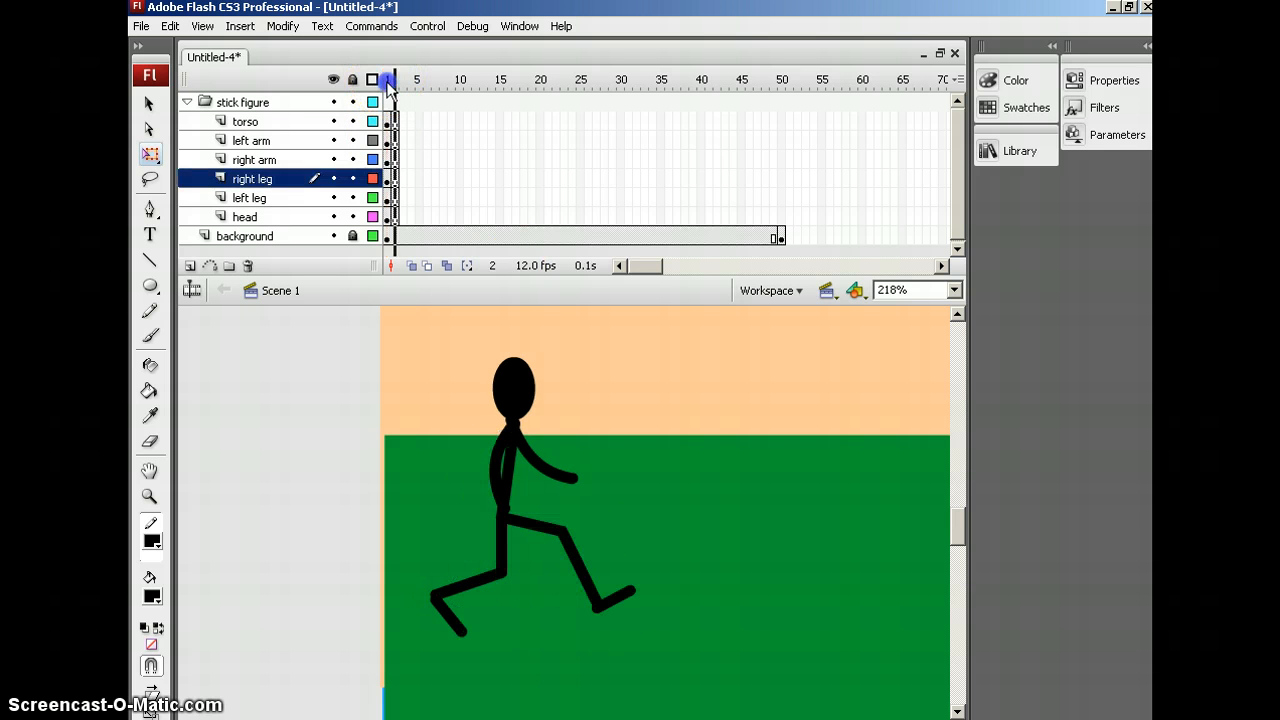
key("comma")
key("period")
key("period")
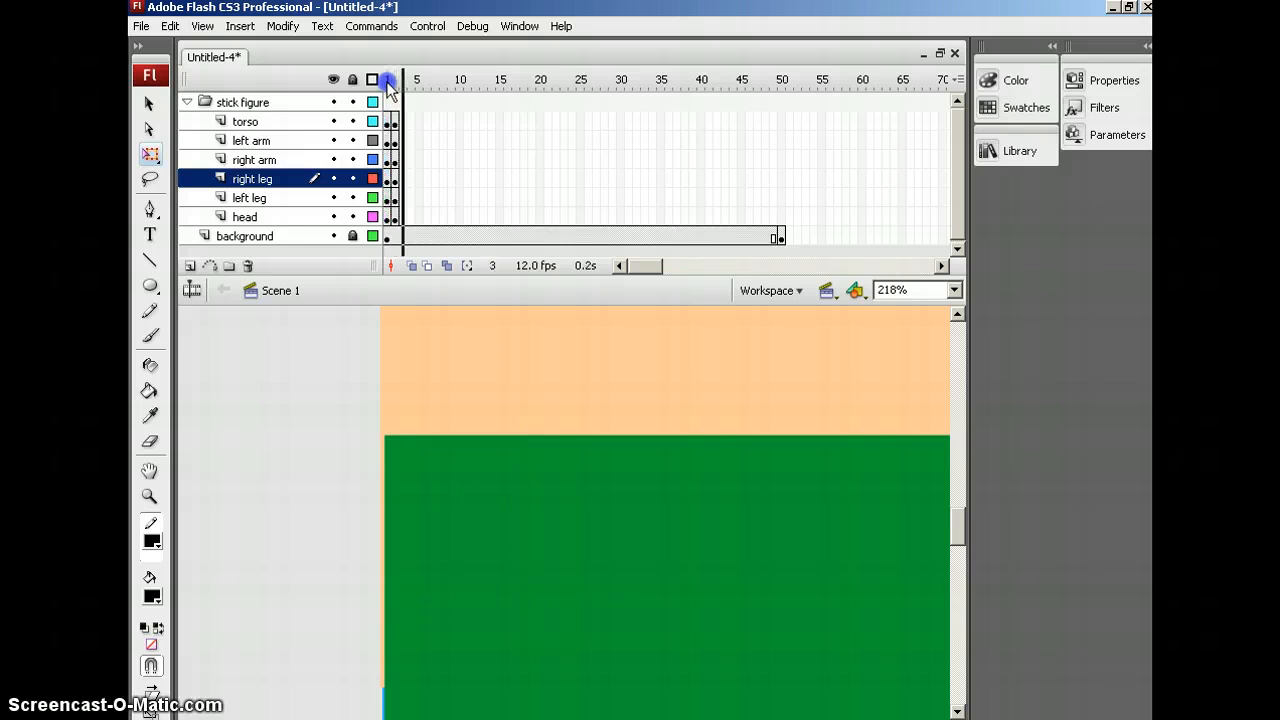
key("comma")
key("comma")
key("period")
key("comma")
key("period")
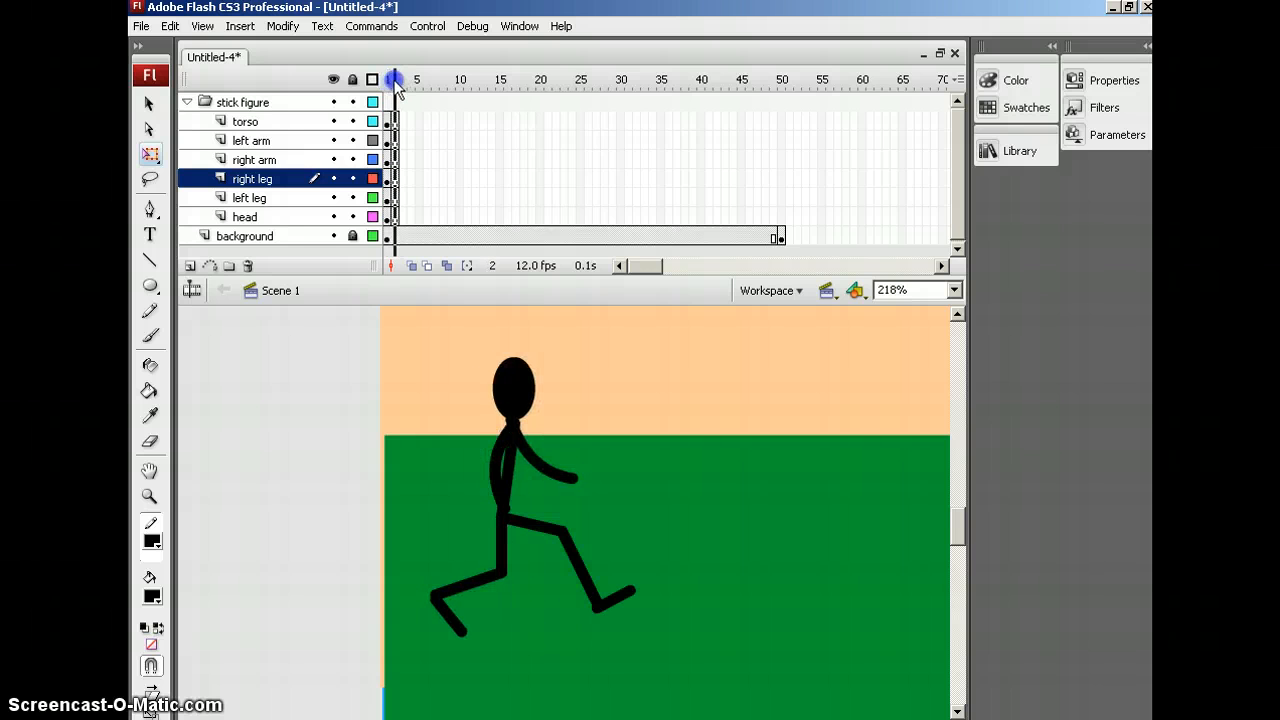
key("comma")
In frame 2, rotate the right arm downward around the shoulder and compare the pose with frame 1.
left_click(394, 81)
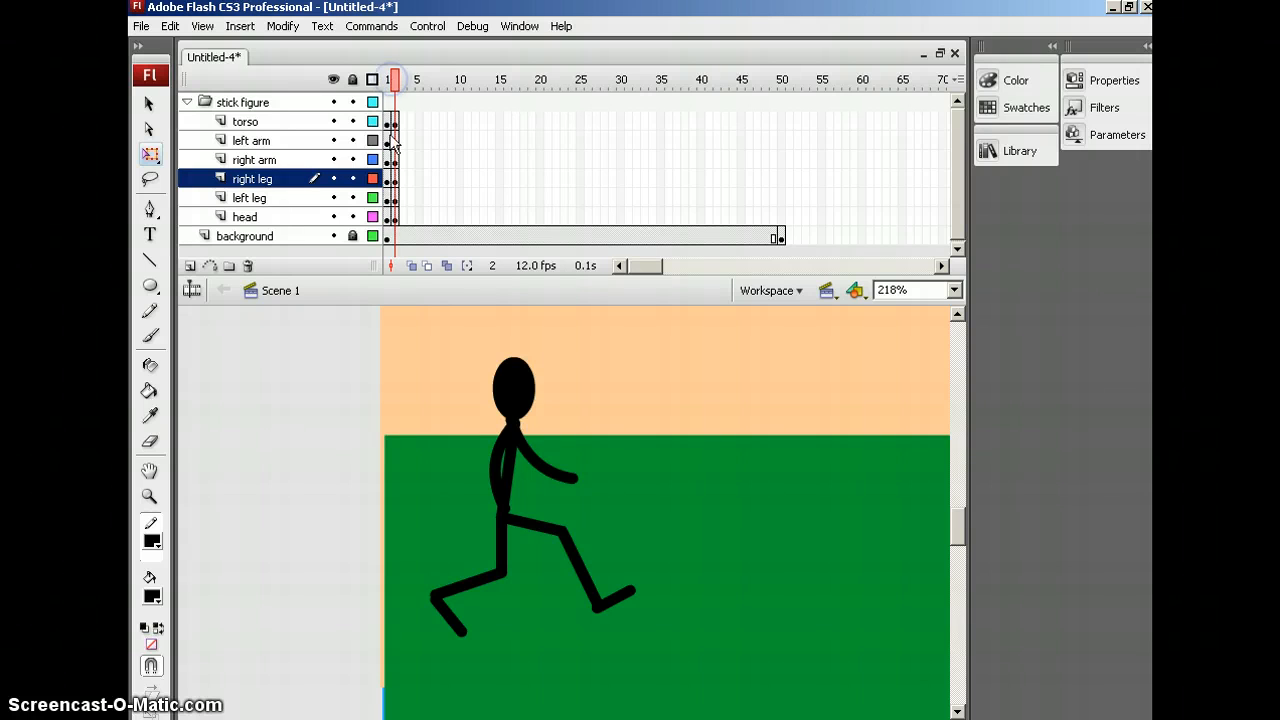
left_click(553, 483)
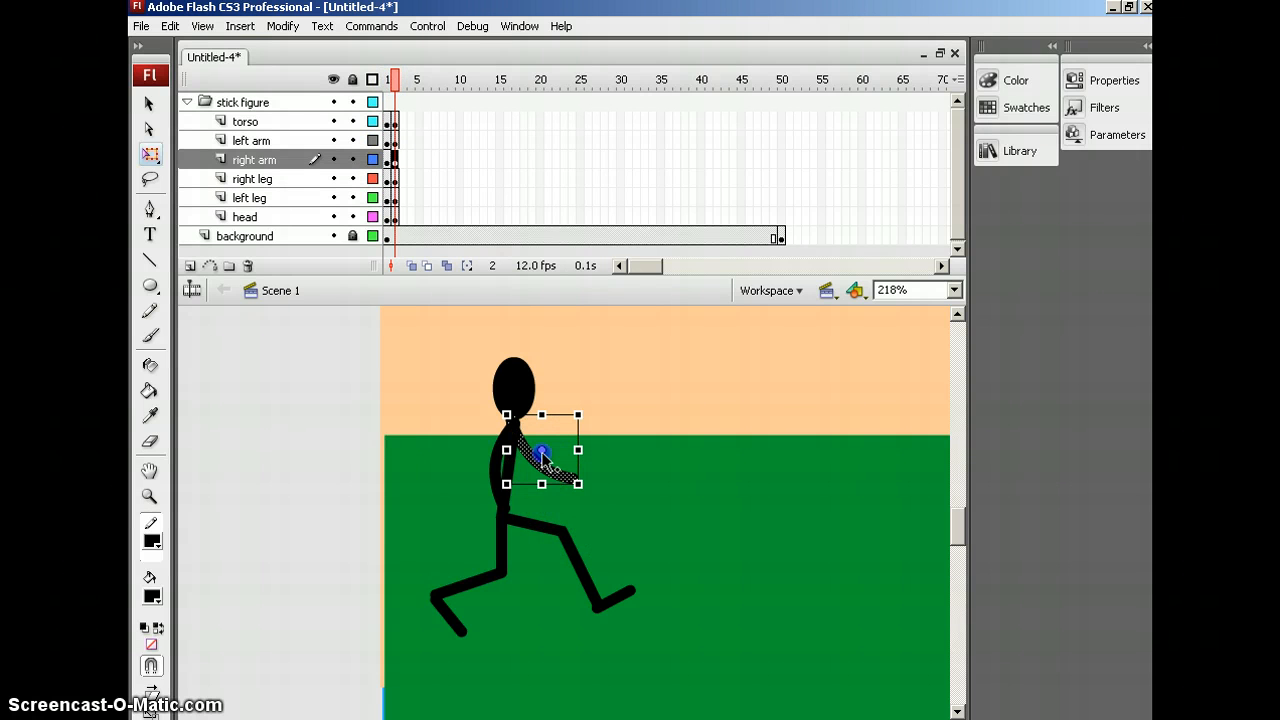
left_click_drag(541, 452, 518, 424)
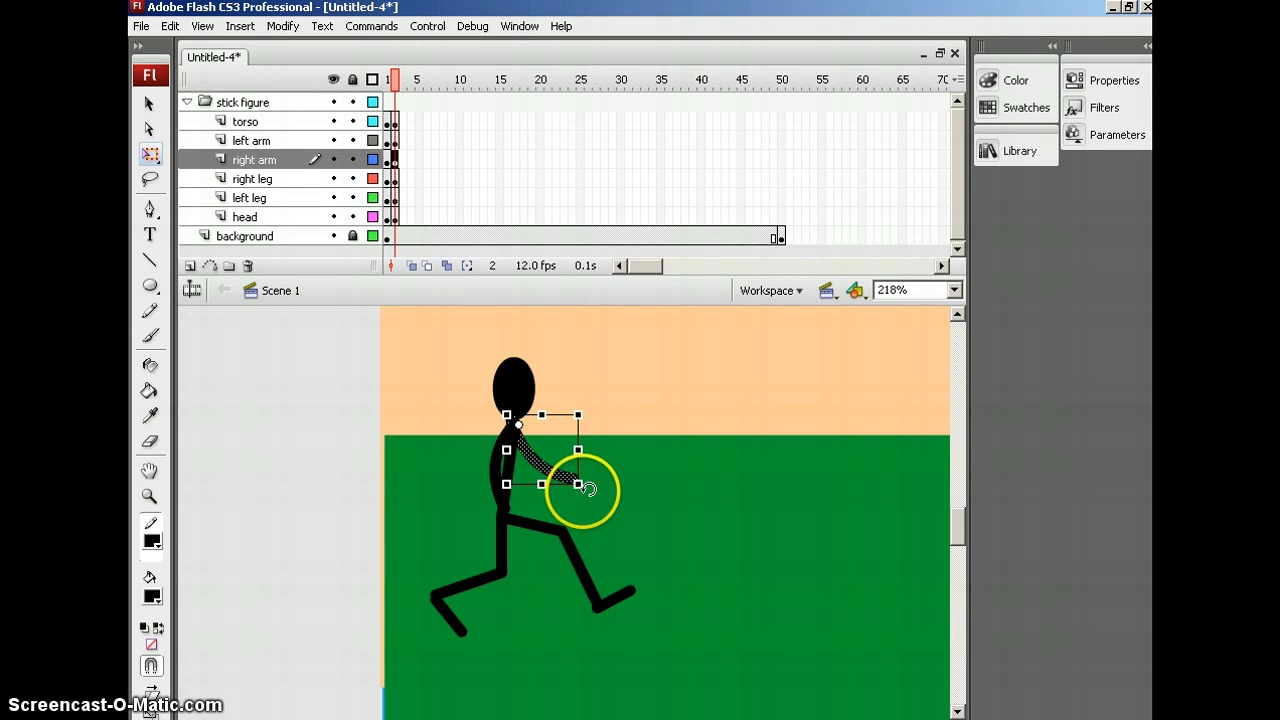
left_click(585, 487)
left_click_drag(585, 487, 560, 510)
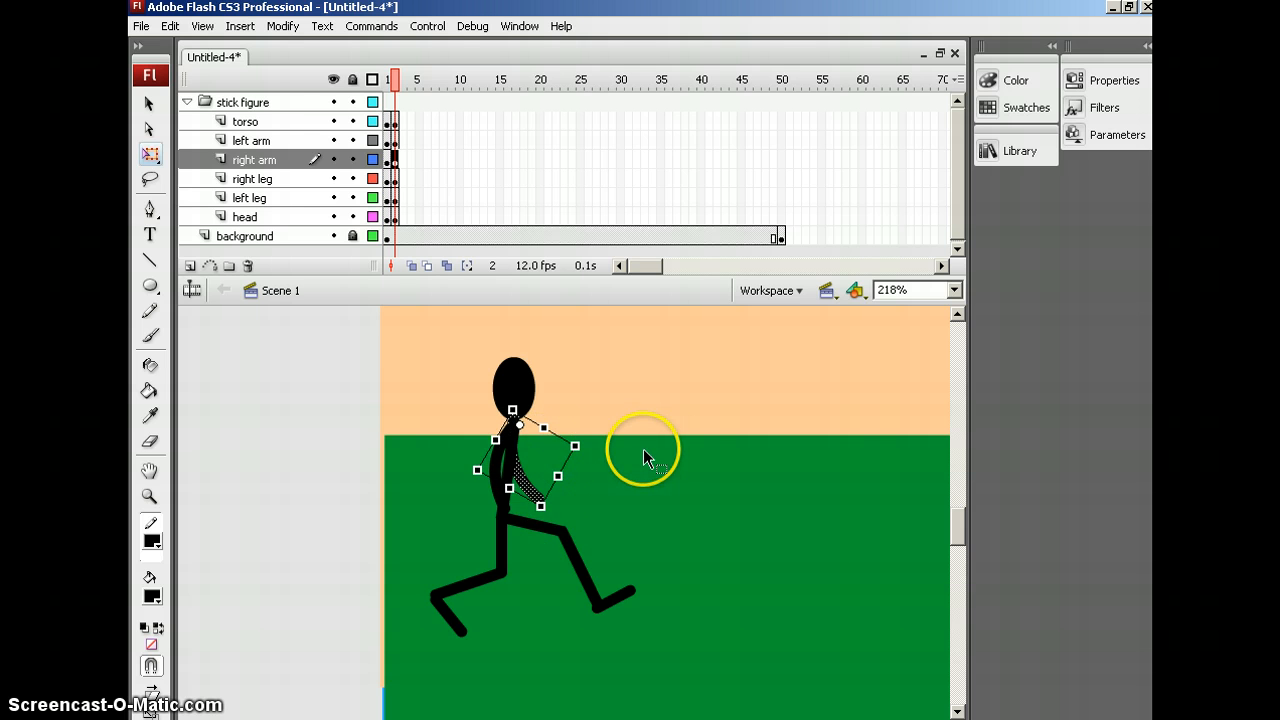
left_click(391, 80)
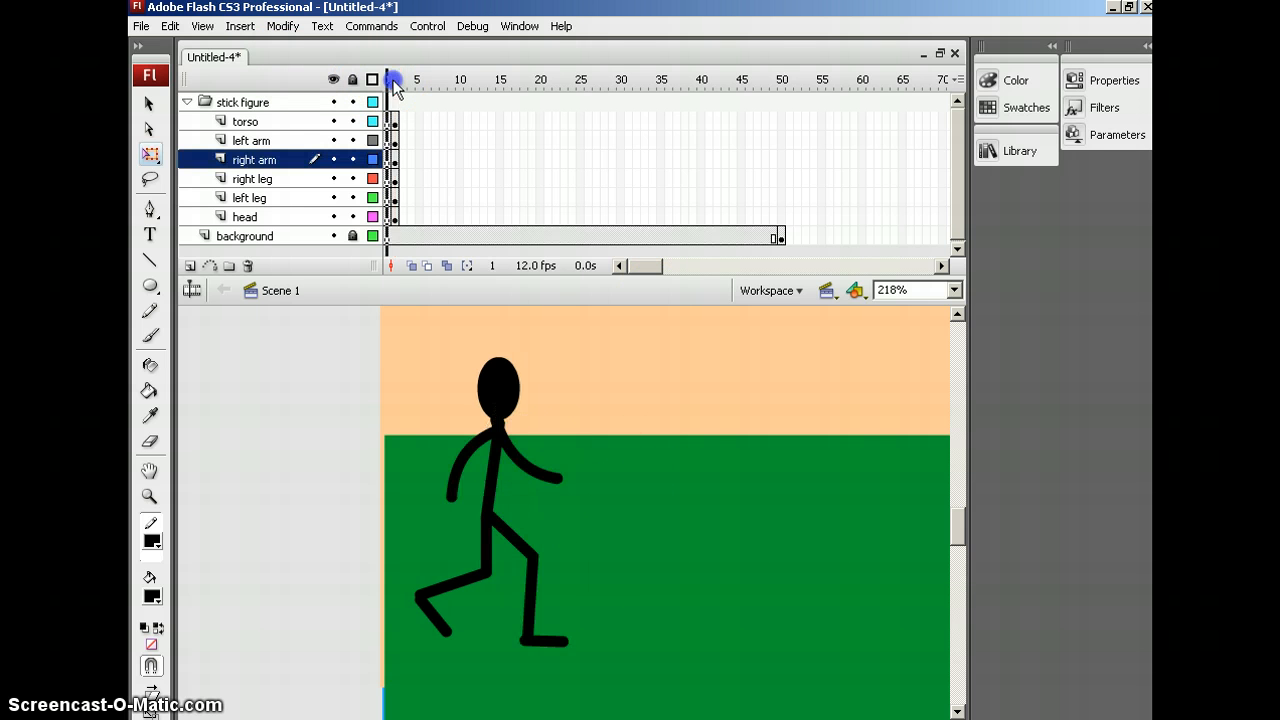
left_click(395, 80)
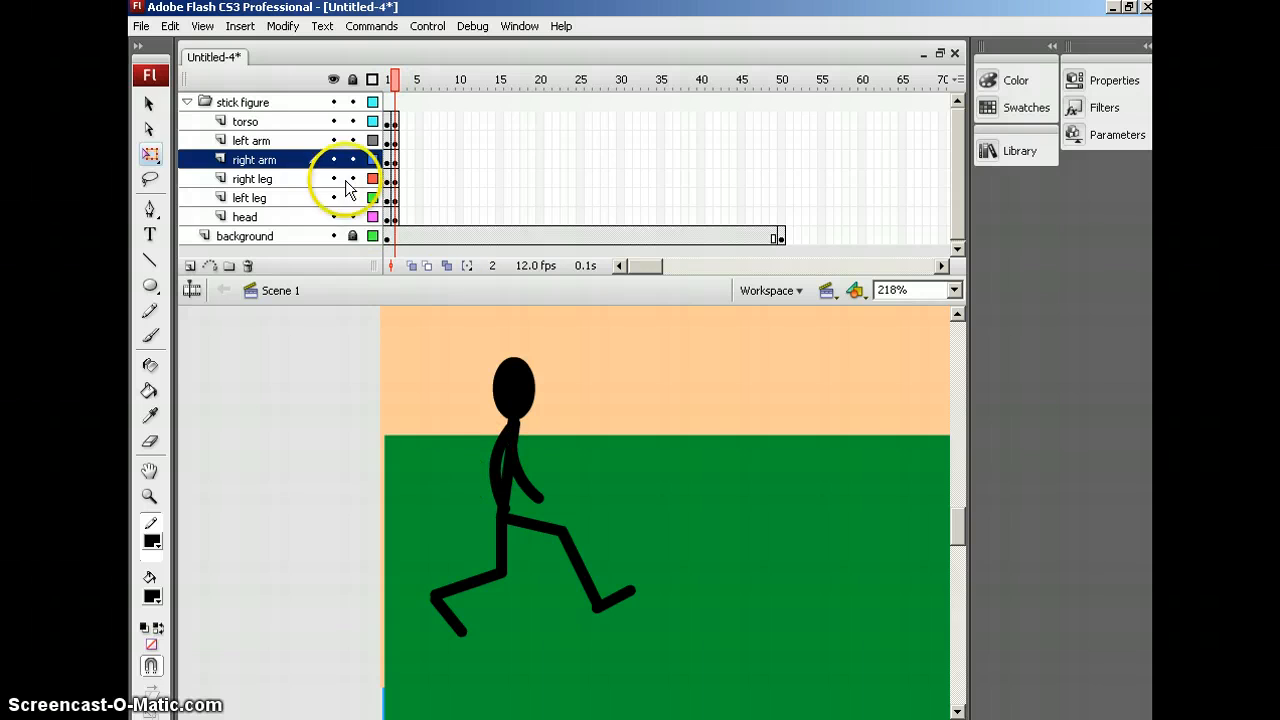
In frame 2, move the left leg's transformation point to the hip and rotate the leg forward.
left_click(486, 586)
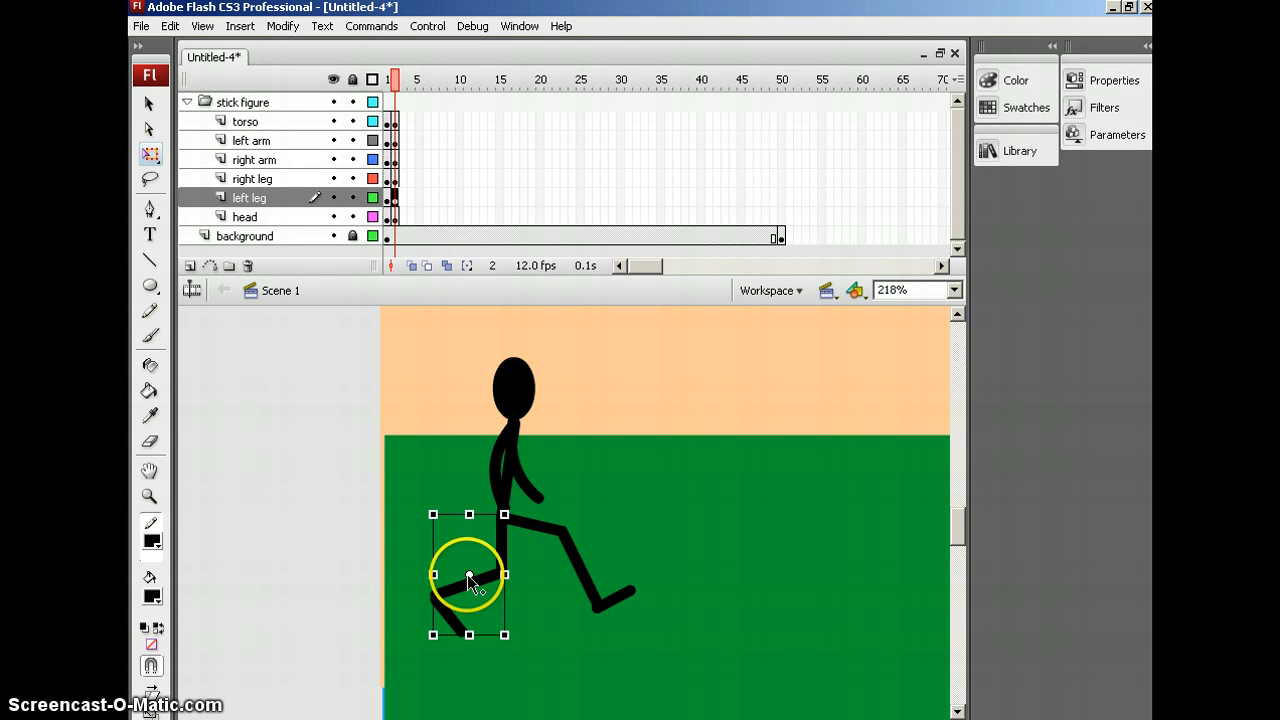
left_click_drag(469, 577, 498, 521)
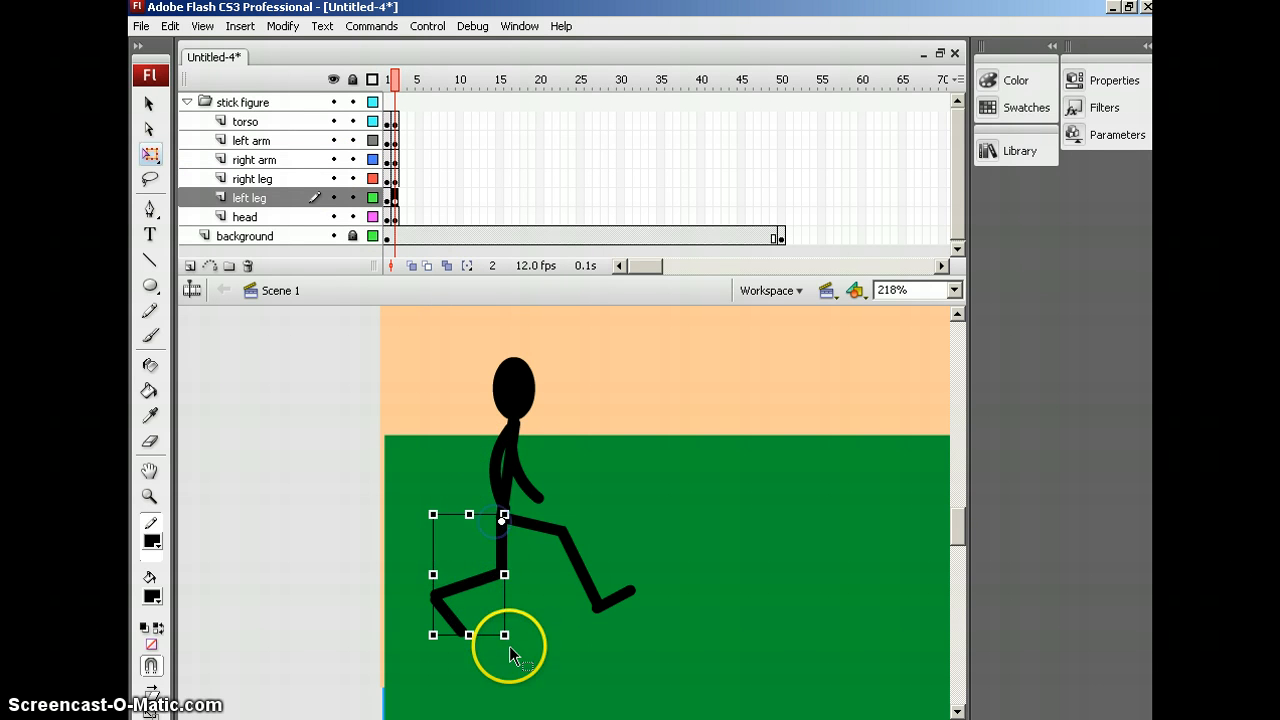
left_click_drag(430, 640, 499, 653)
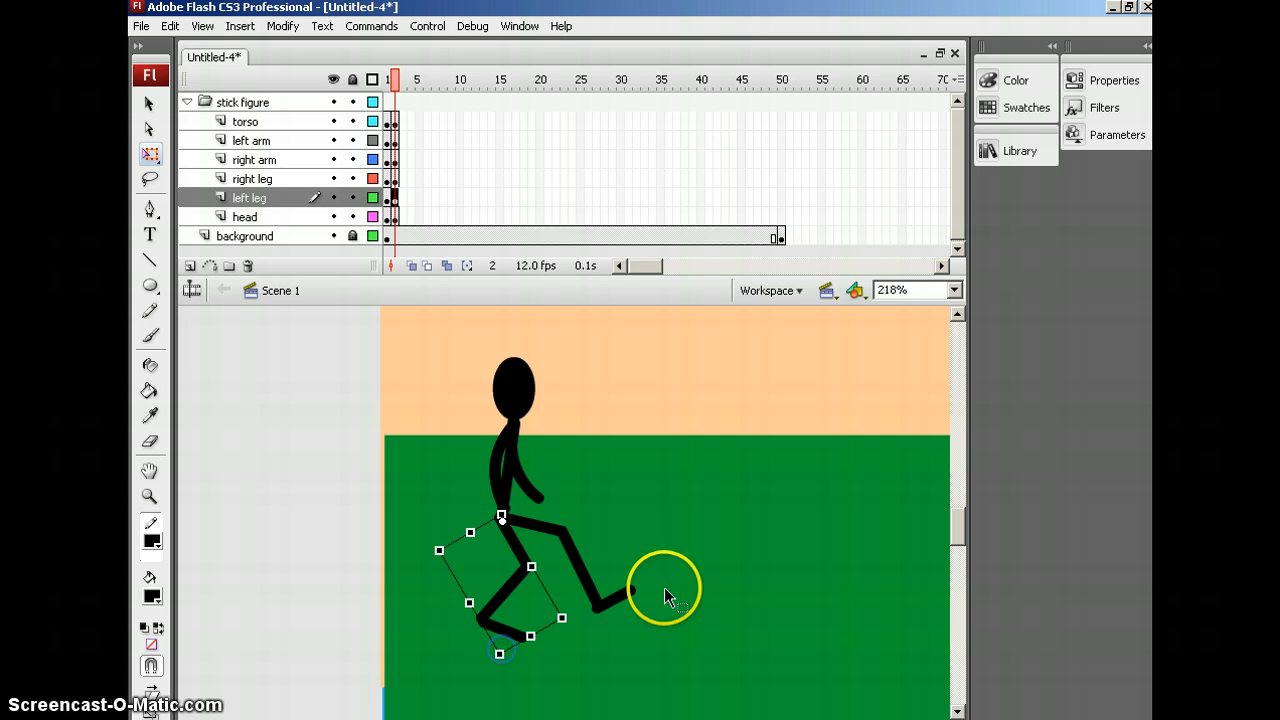
In frame 2, move the right leg's transformation point near the hip, rotate the leg downward and check the motion.
left_click(582, 566)
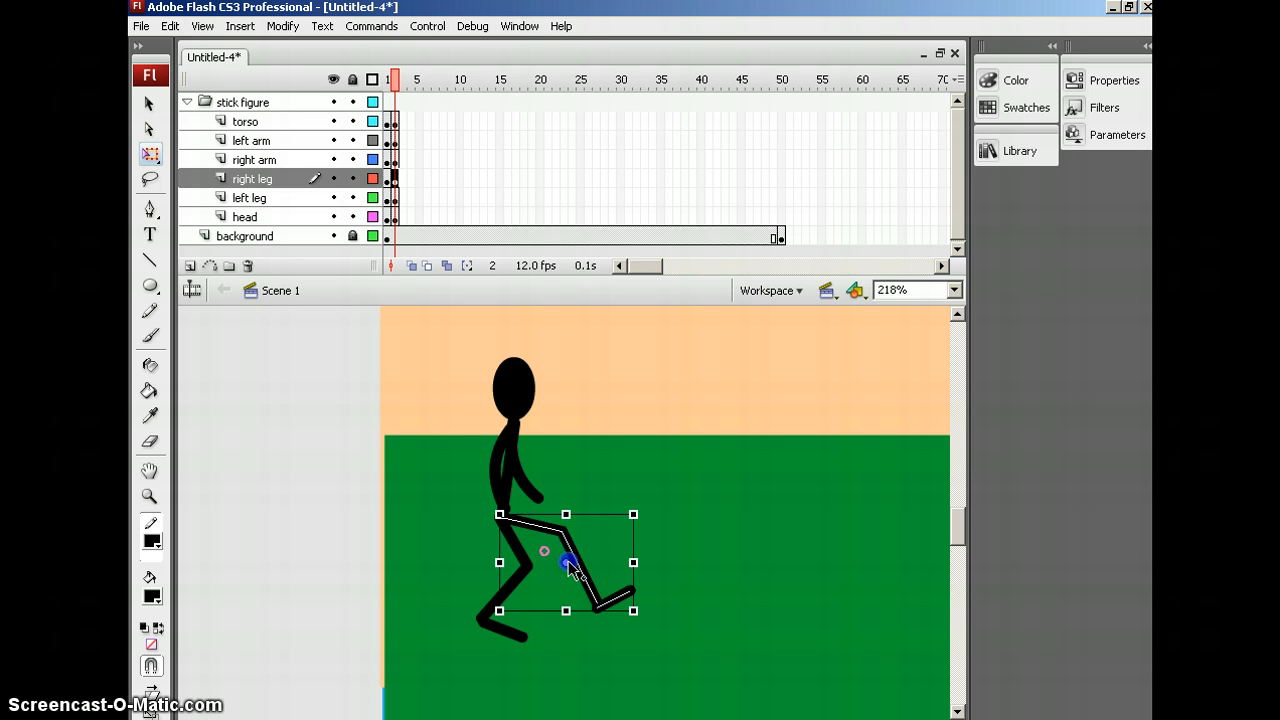
left_click_drag(544, 551, 522, 528)
left_click_drag(640, 614, 577, 653)
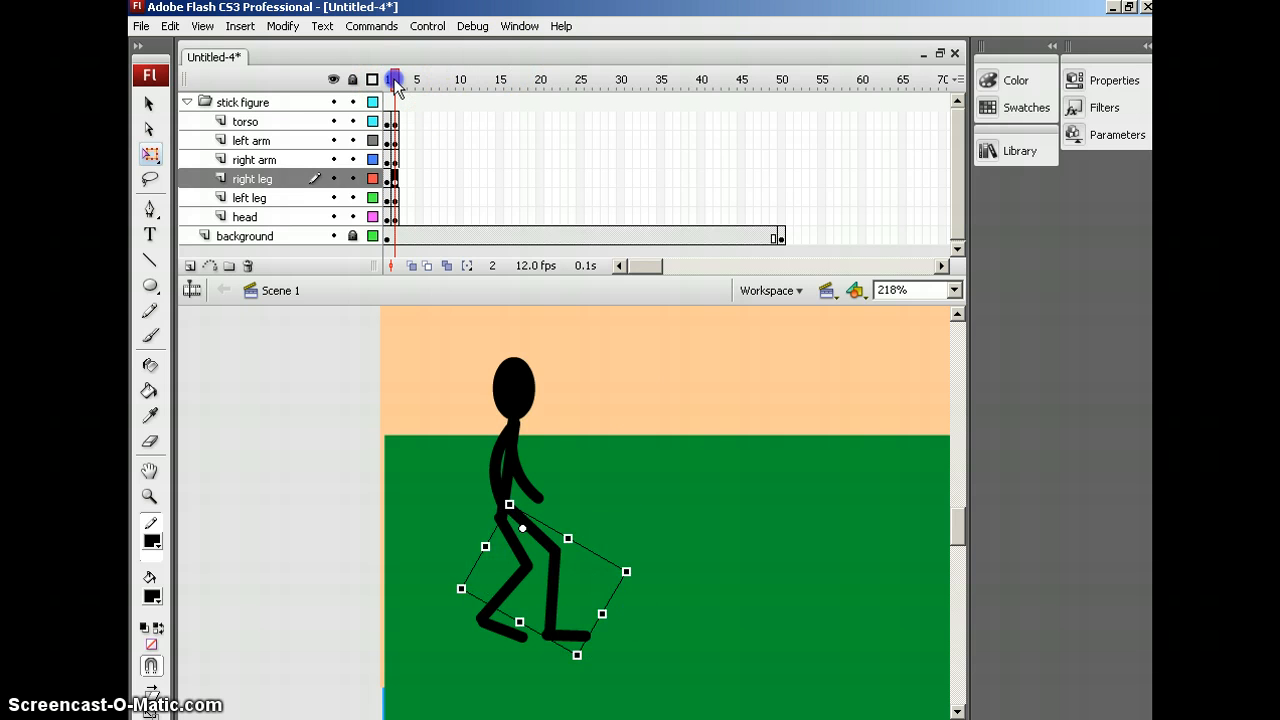
left_click_drag(394, 79, 395, 79)
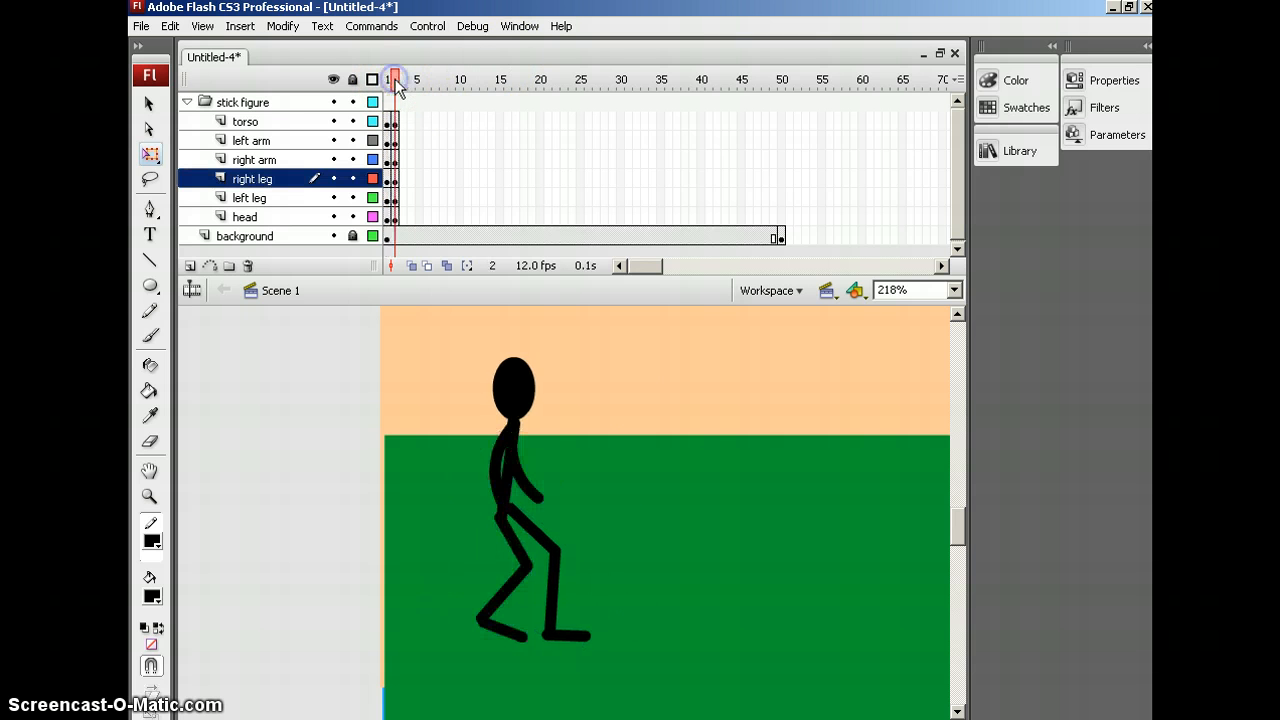
Insert keyframes at frame 3 on all body-part layers, from torso to head.
left_click(404, 121)
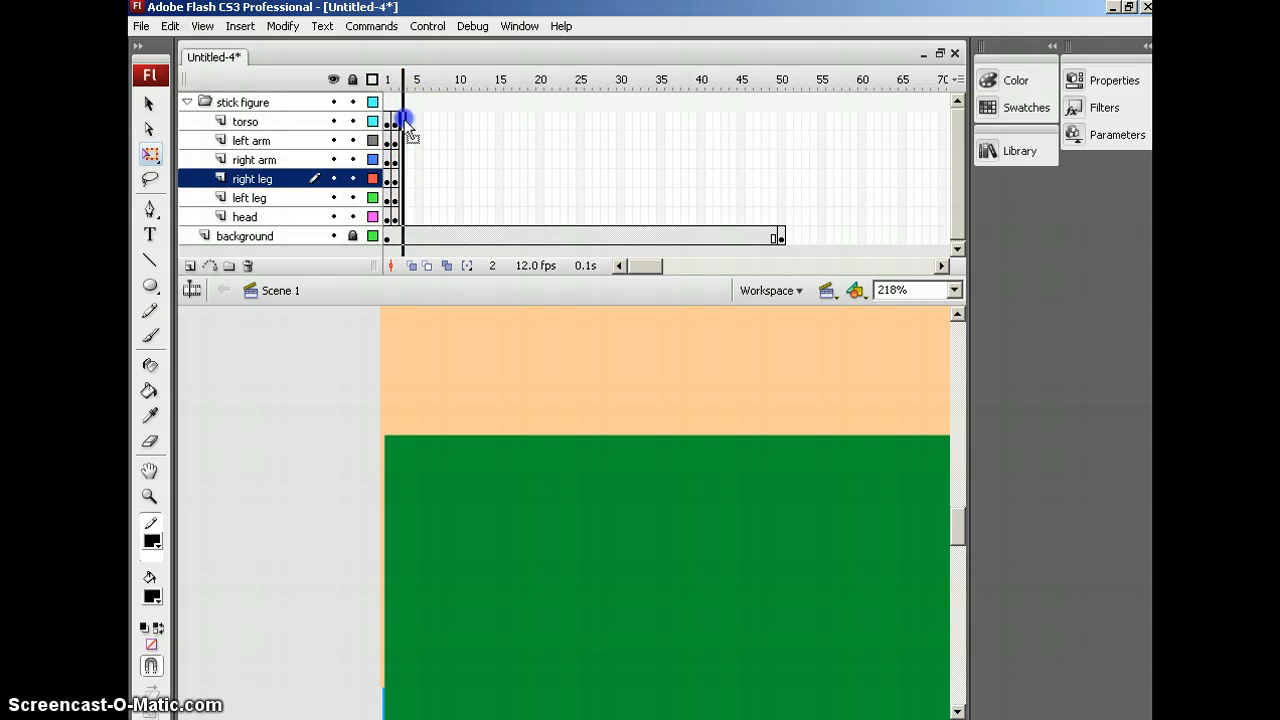
left_click(405, 217)
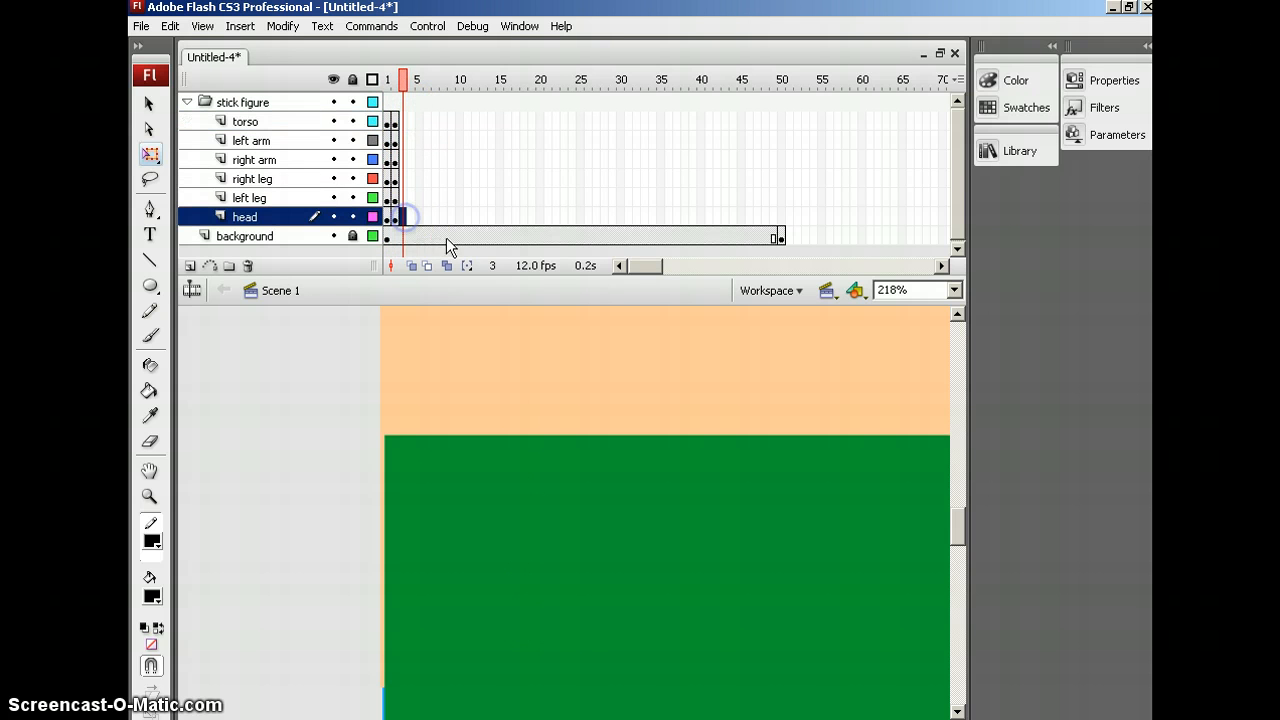
left_click(403, 119)
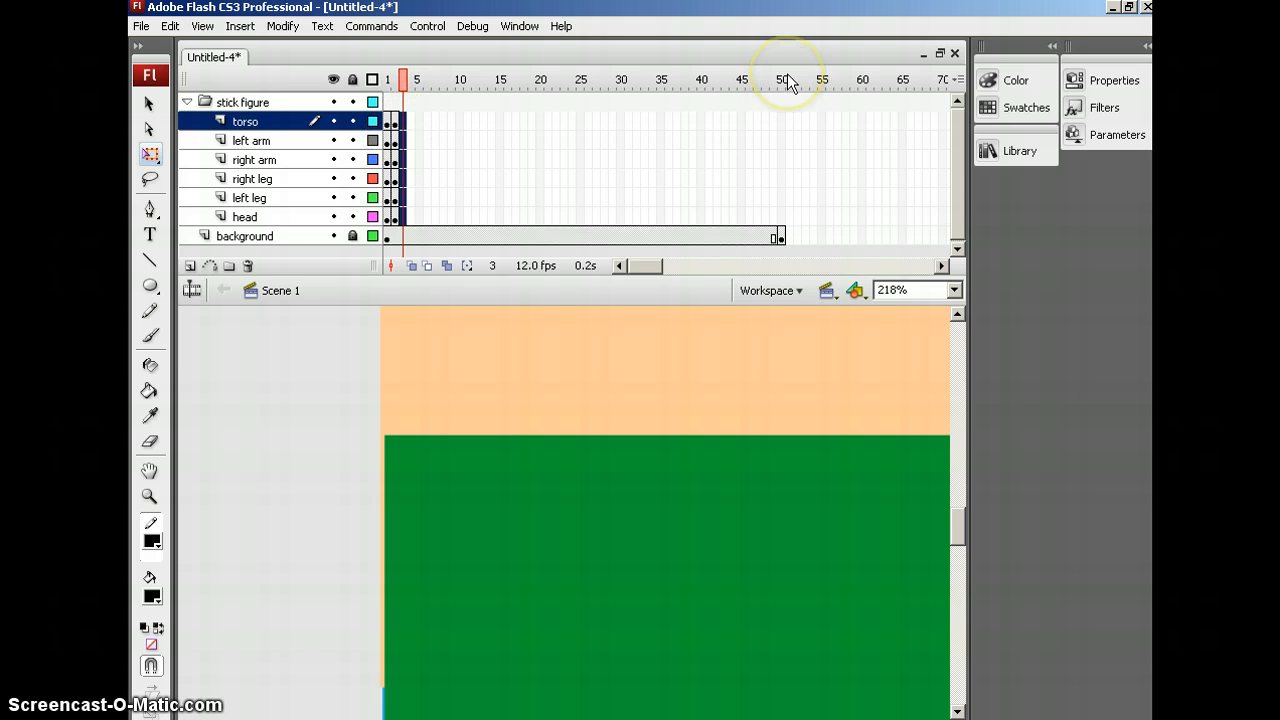
key("F6")
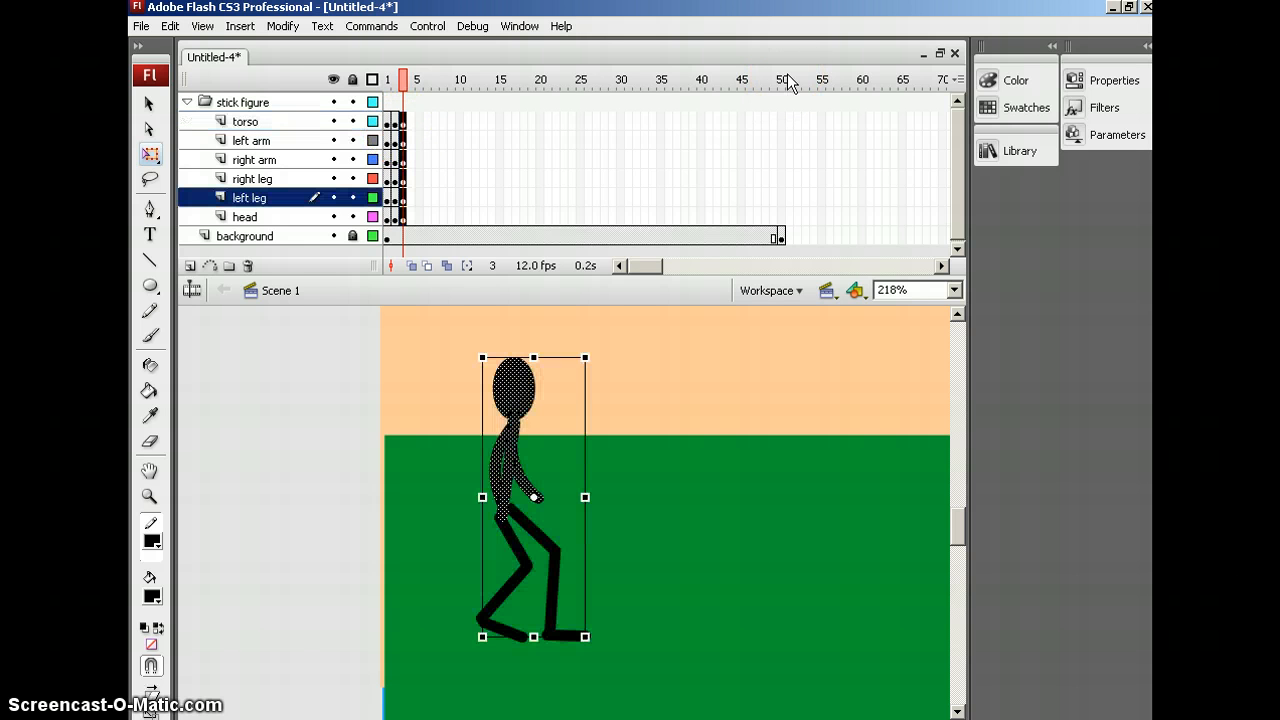
Nudge the whole figure slightly to the right in frame 3.
key("Right")
key("Right")
key("Right")
key("Right")
key("Right")
key("Right")
key("Right")
key("Right")
key("Right")
key("Right")
key("Right")
key("Right")
key("Right")
key("Right")
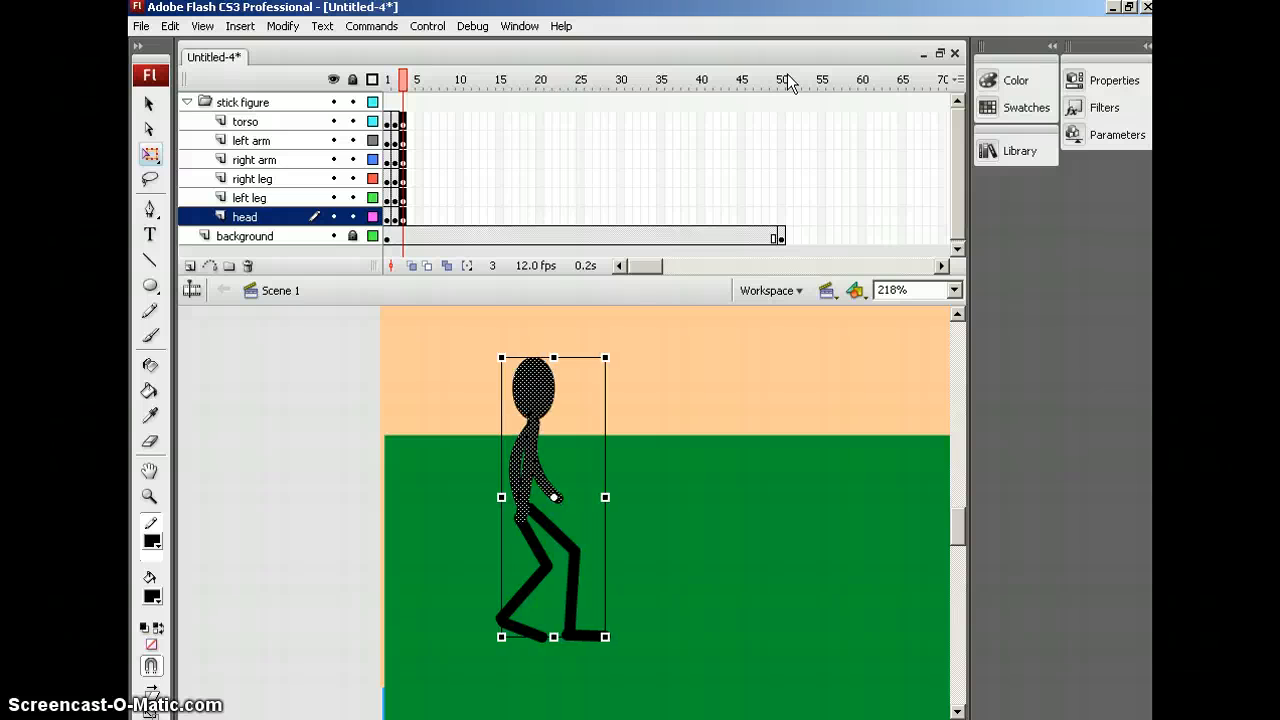
Turn on onion skinning and, in frame 3, move the right arm's transformation point to the shoulder and rotate the arm backward.
left_click(412, 266)
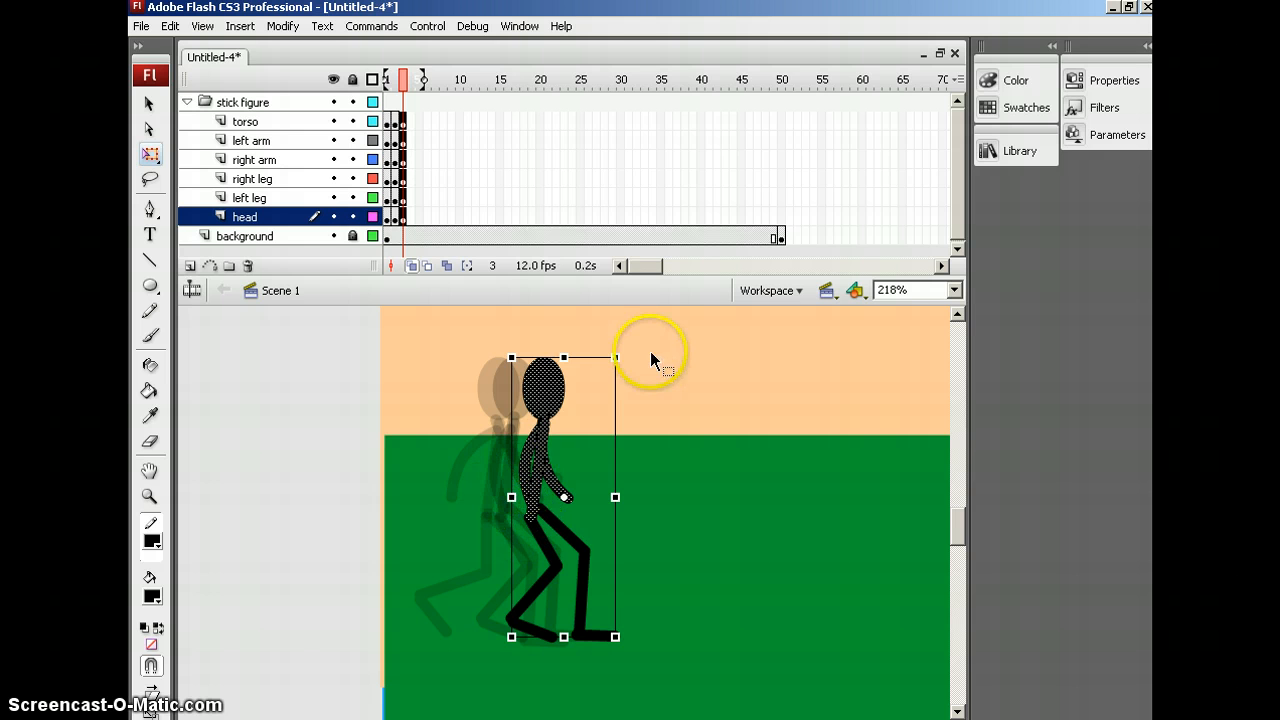
left_click(640, 455)
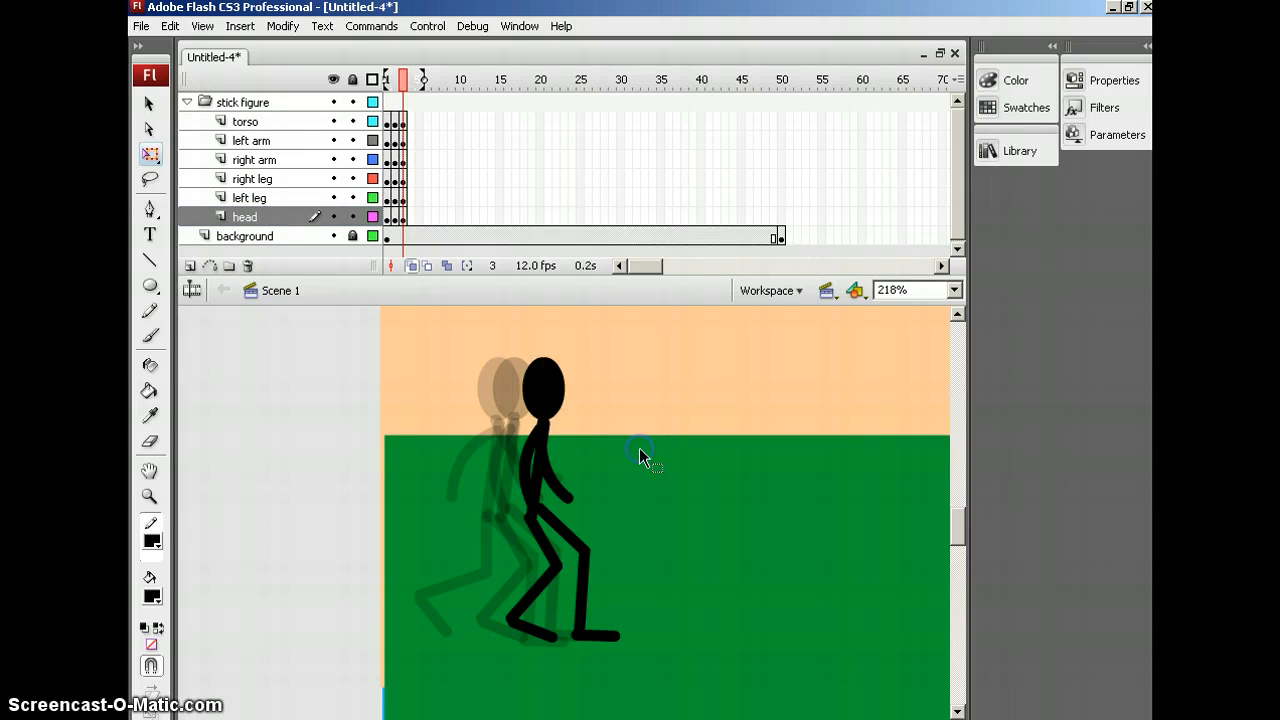
left_click(551, 474)
left_click_drag(555, 458, 543, 431)
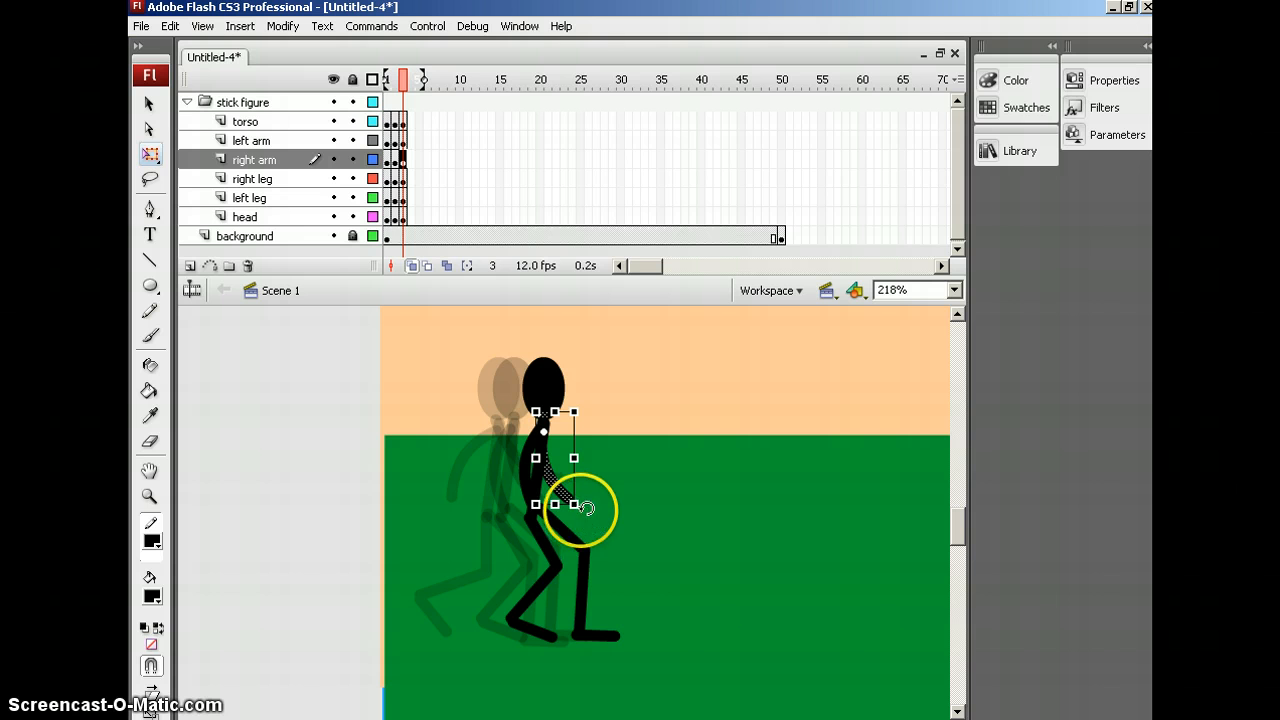
left_click_drag(581, 510, 512, 500)
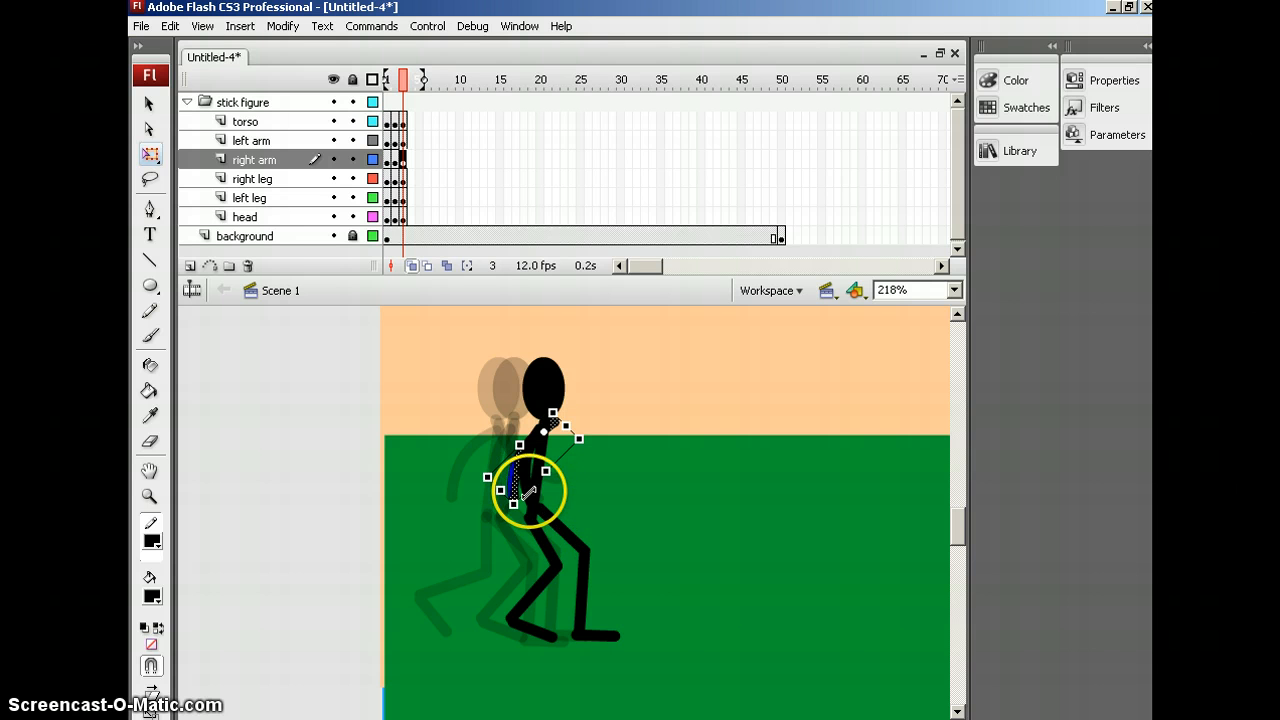
left_click(609, 493)
Rotate the left arm forward in frame 3 so that it swings out in front of the torso.
left_click(530, 490)
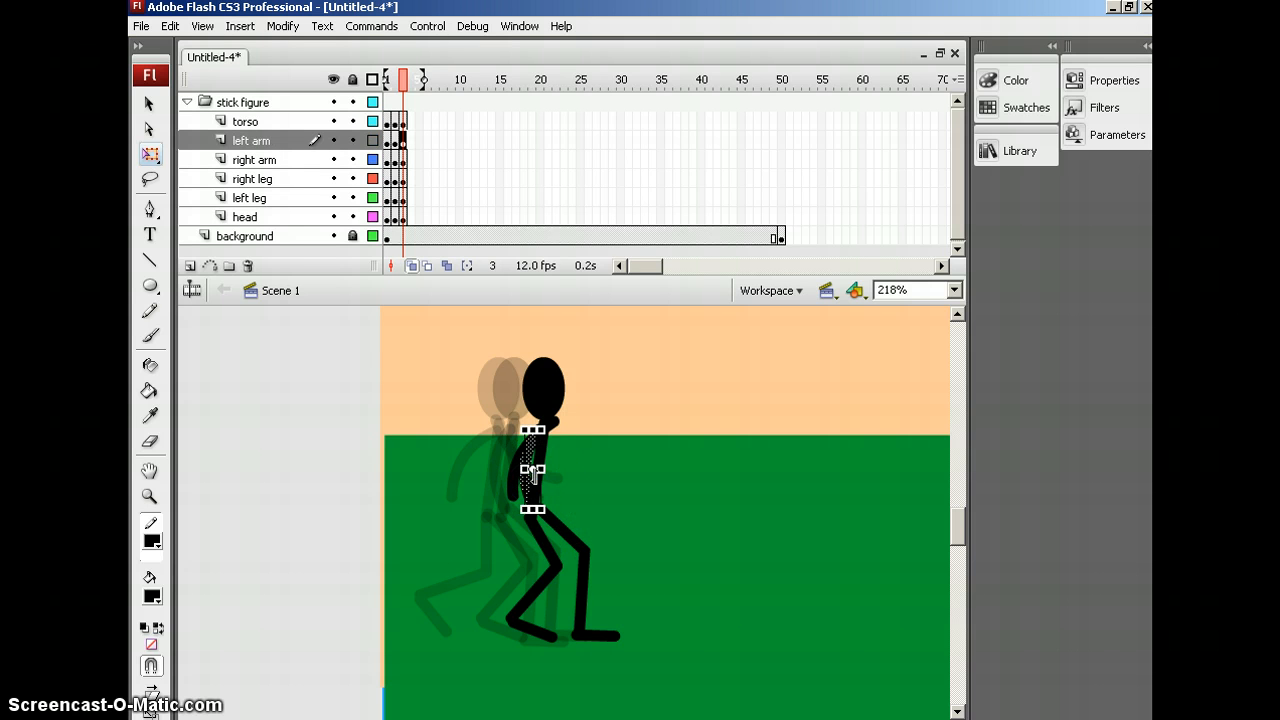
left_click(530, 478)
left_click_drag(550, 514, 560, 507)
left_click_drag(558, 508, 594, 491)
left_click(637, 493)
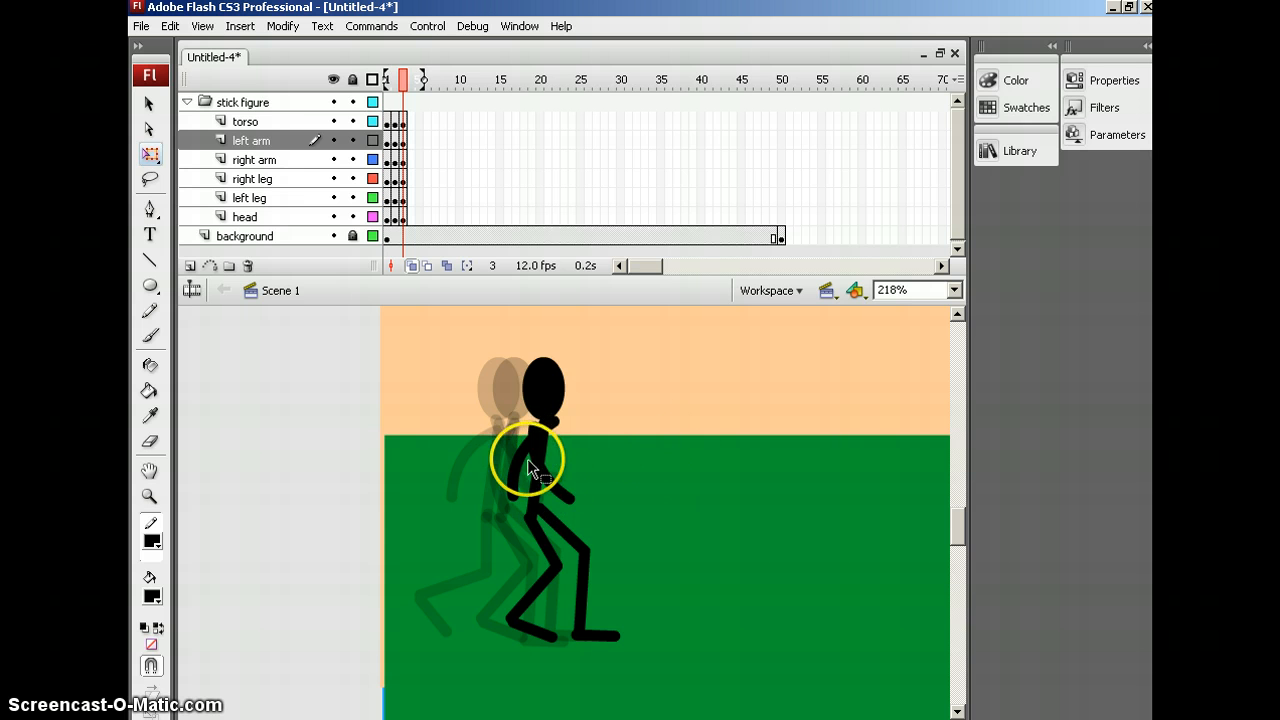
Reposition the left and right arms in frame 3 so both join the torso at the shoulder.
left_click(551, 486)
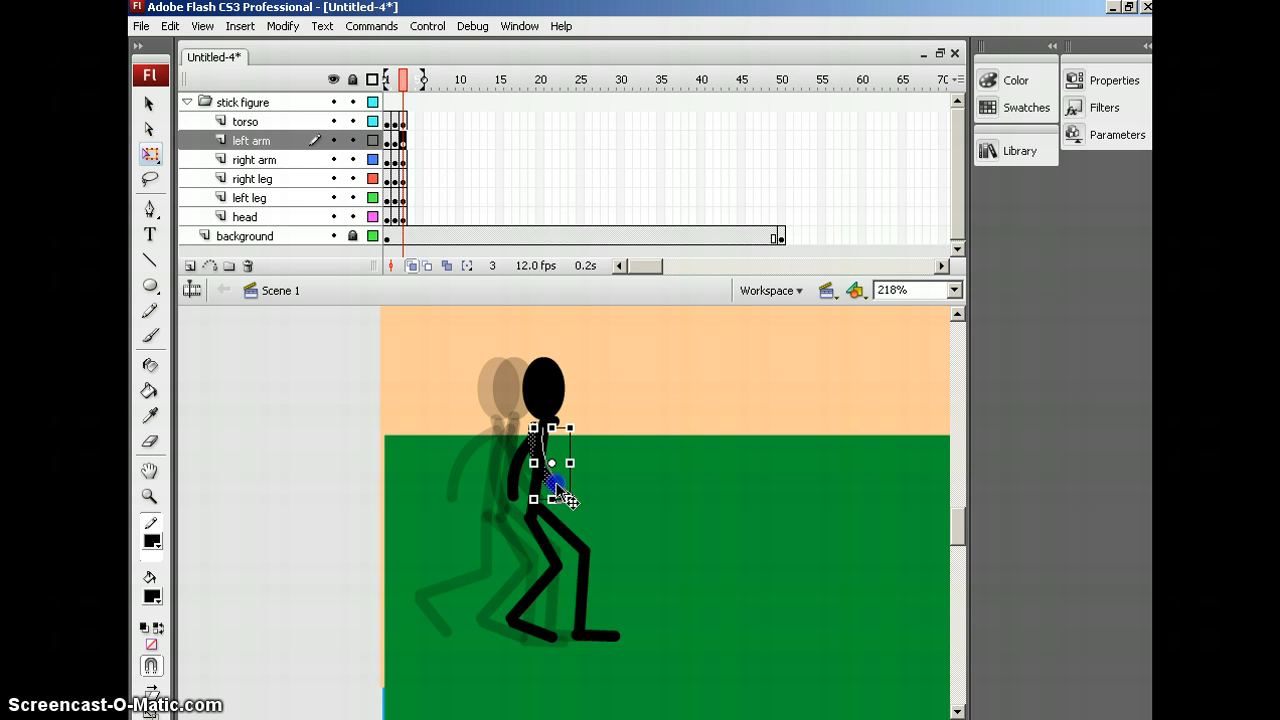
left_click(507, 478)
left_click(527, 447)
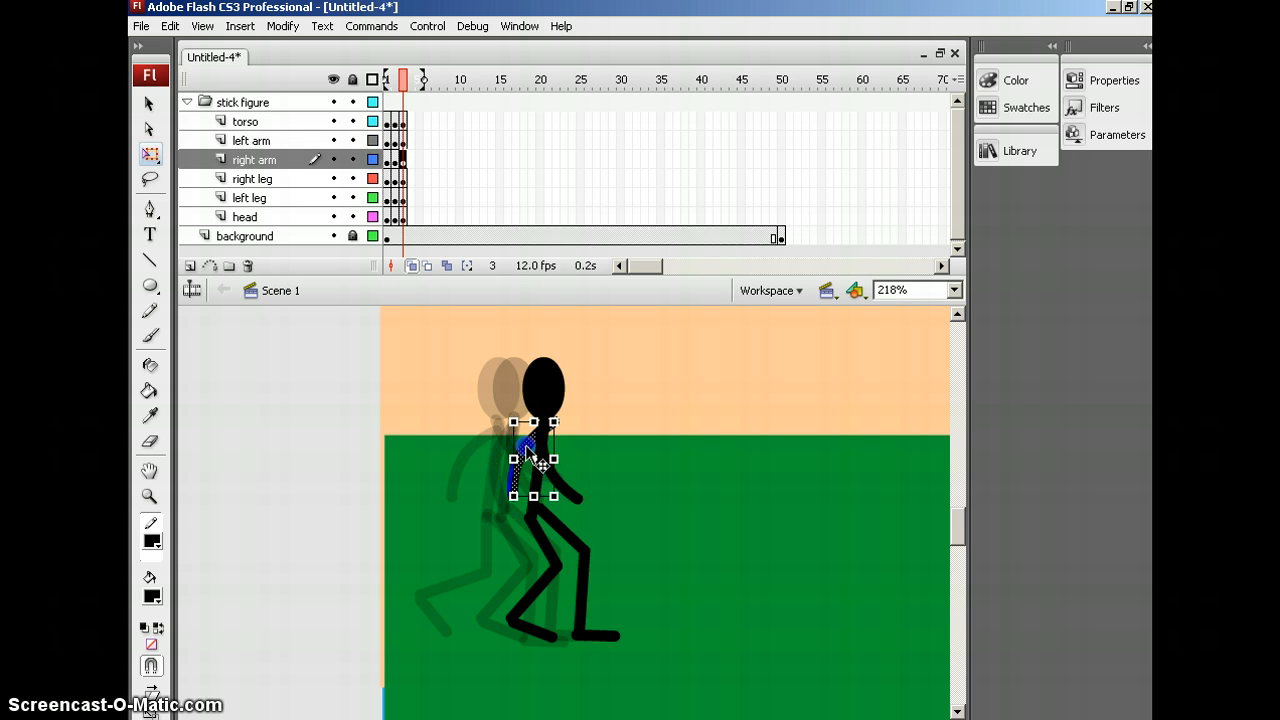
left_click(639, 482)
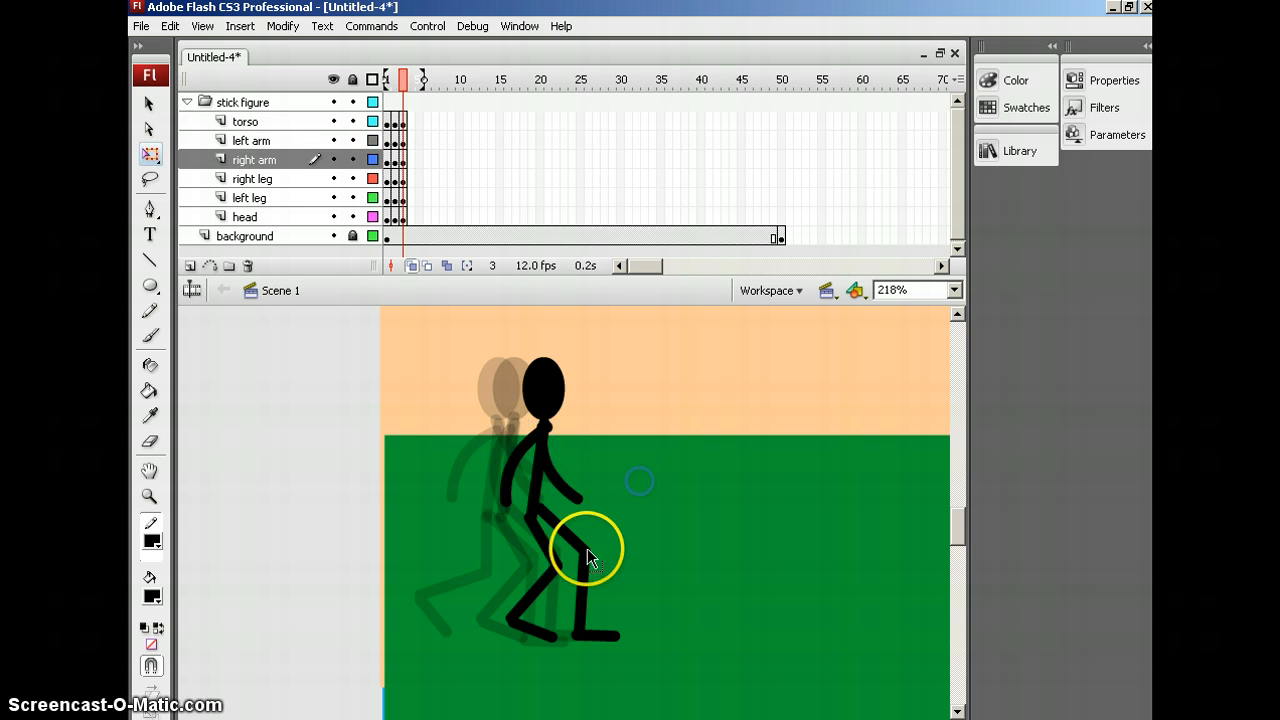
Shift the right leg slightly backward in frame 3 to line it up with the hip.
left_click(587, 548)
left_click(698, 643)
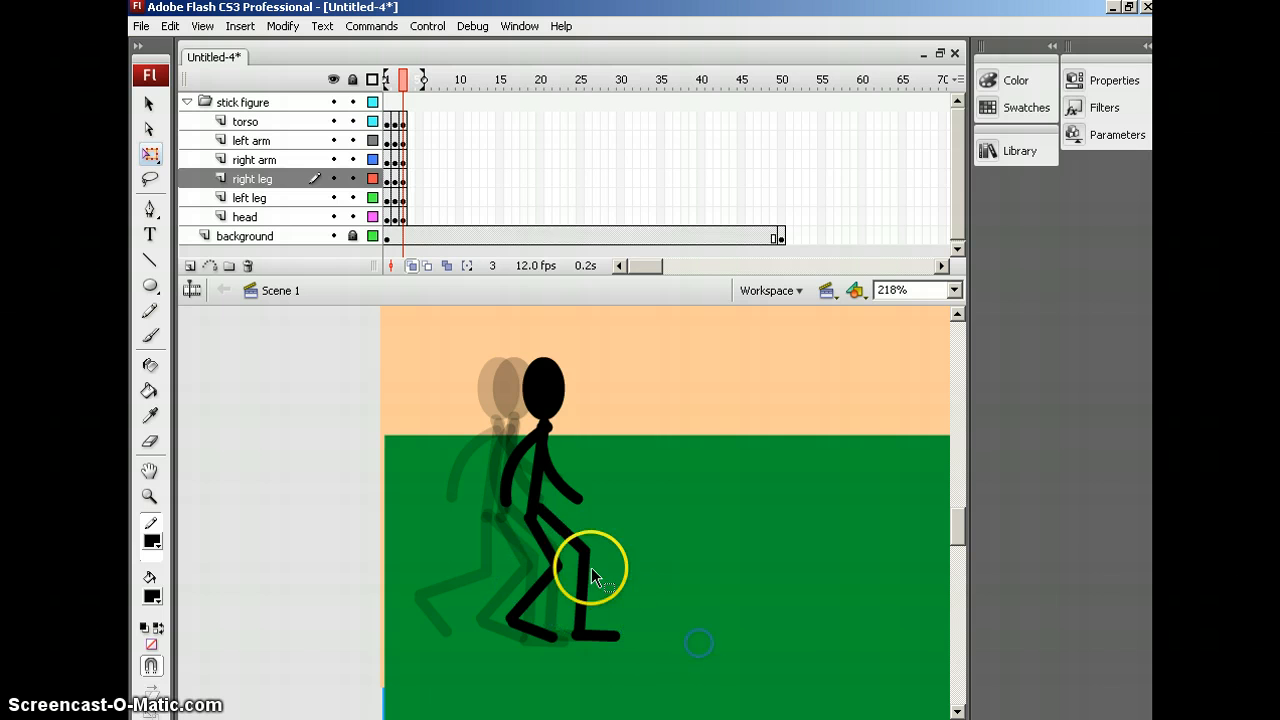
left_click(587, 557)
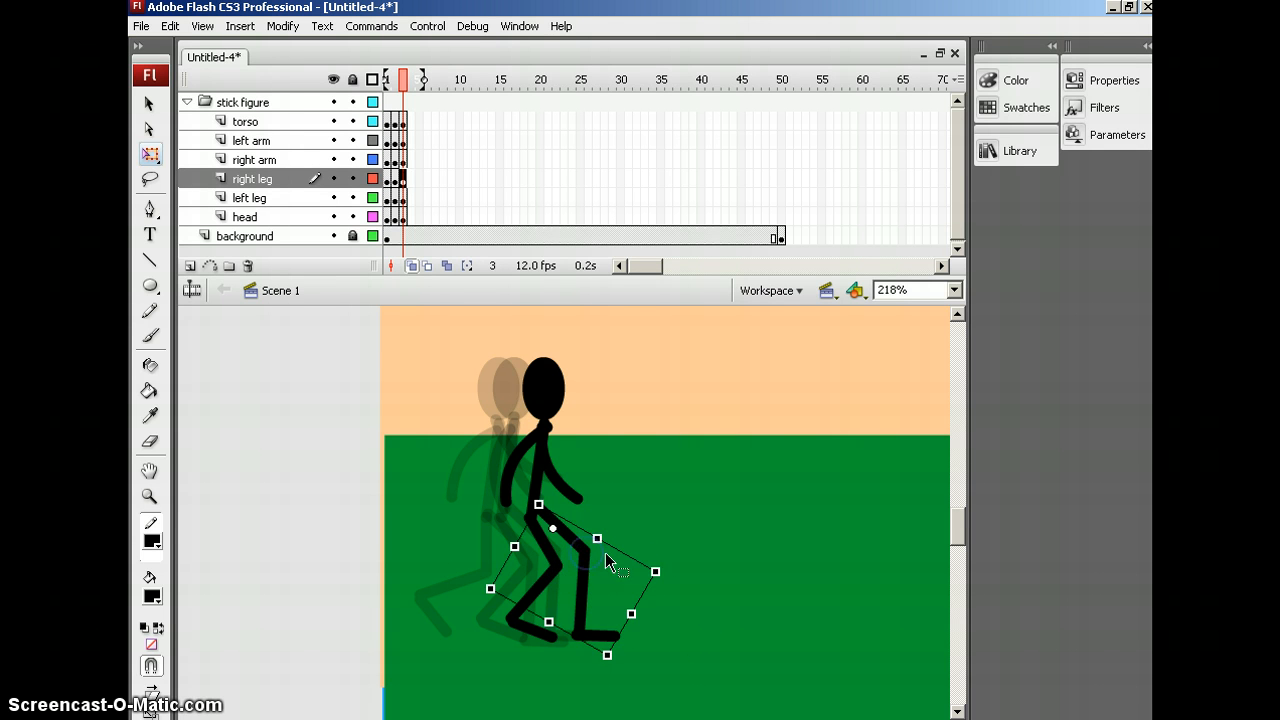
left_click(656, 531)
left_click(590, 555)
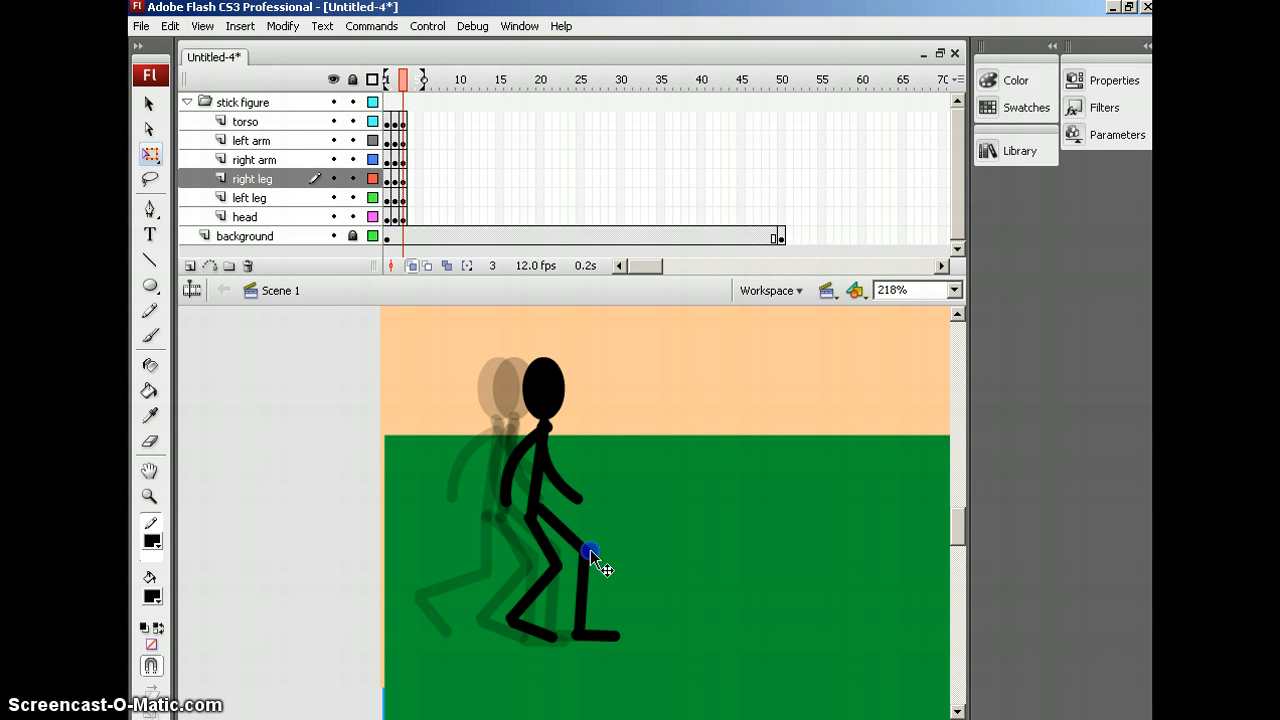
left_click(629, 523)
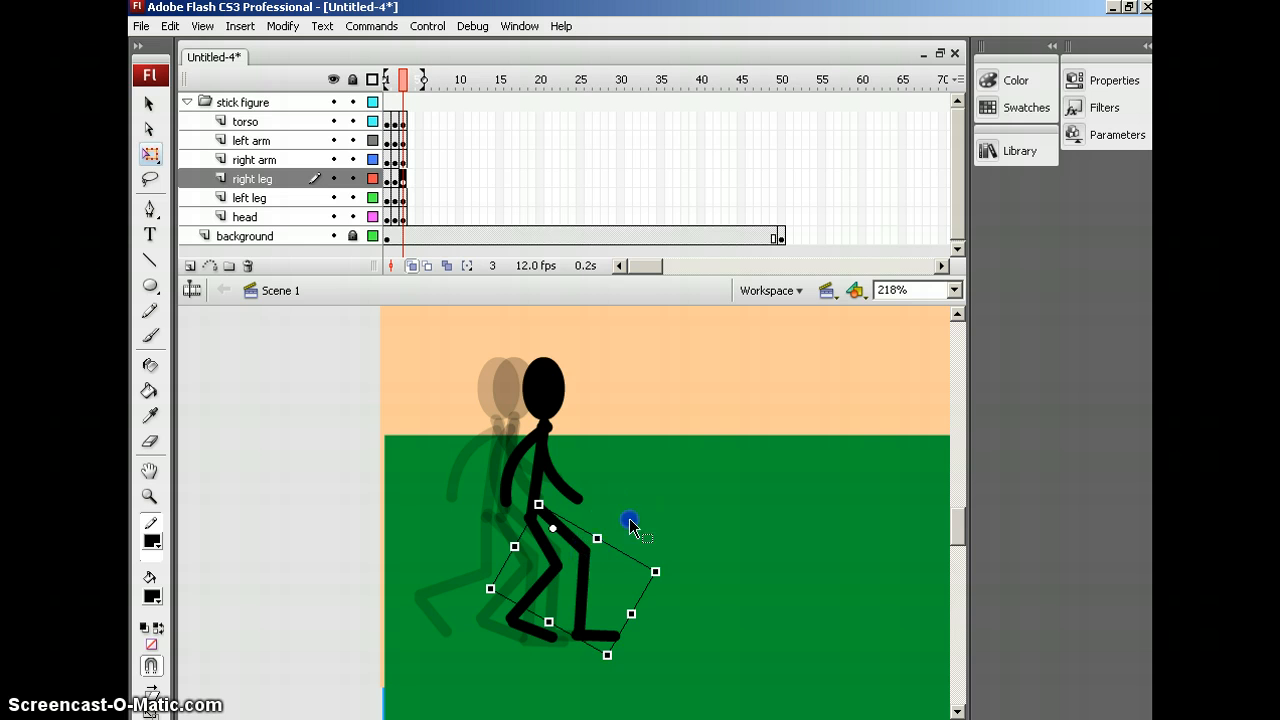
left_click(583, 553)
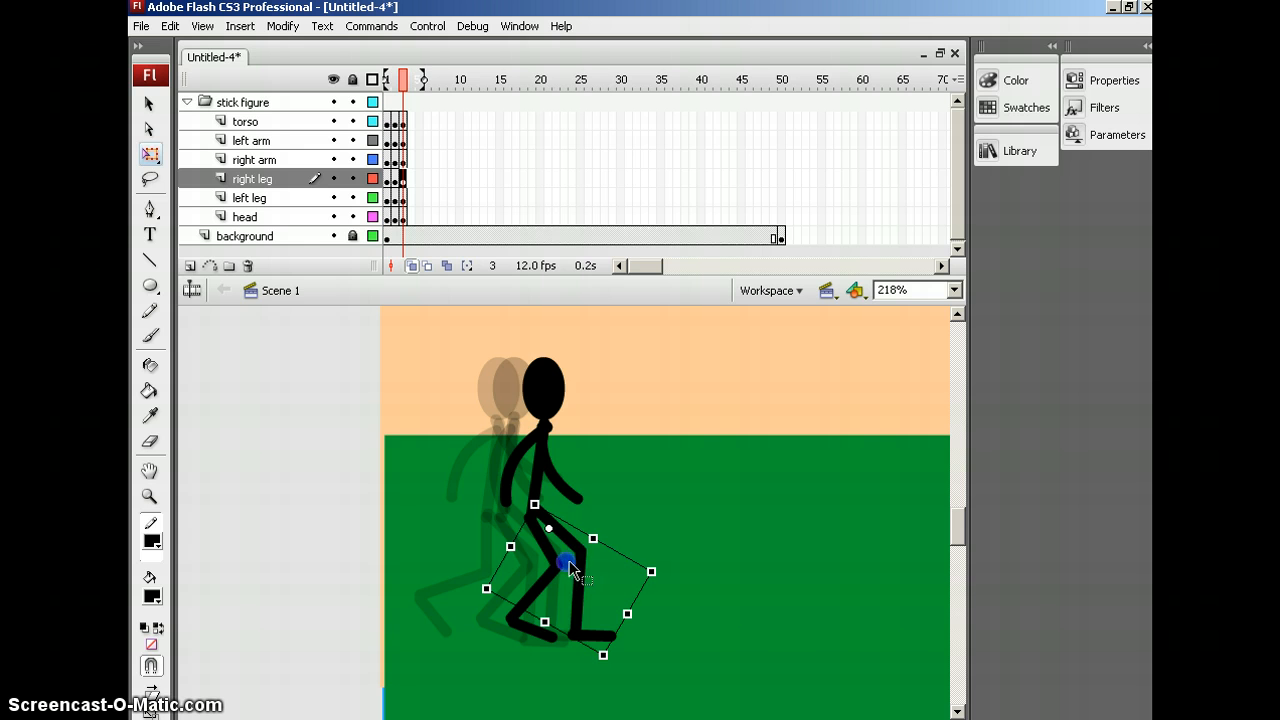
Open the right leg's drawing object in frame 3 and pull its knee backward to straighten the leg.
double_click(586, 556)
left_click_drag(582, 552, 587, 558)
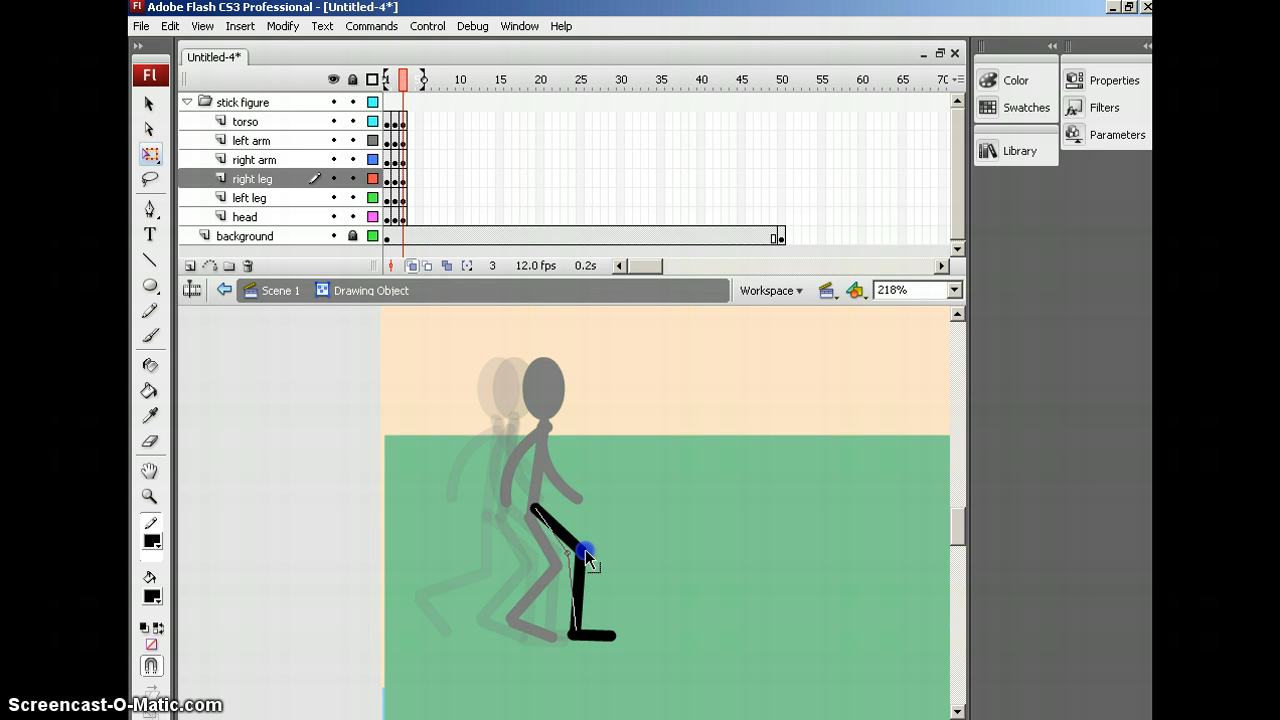
left_click(622, 548)
Open the left leg's drawing object in frame 3, pull its knee backward to reduce the bend, and compare the pose with frame 2.
double_click(560, 567)
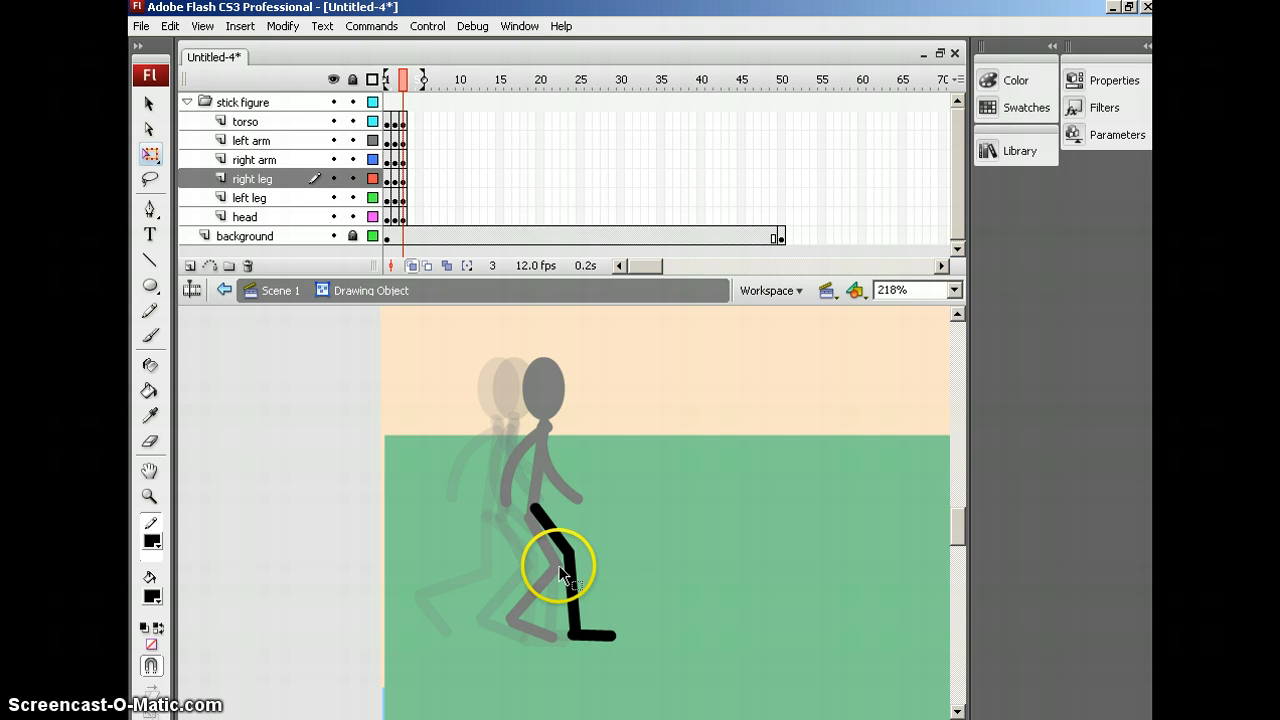
left_click(560, 569)
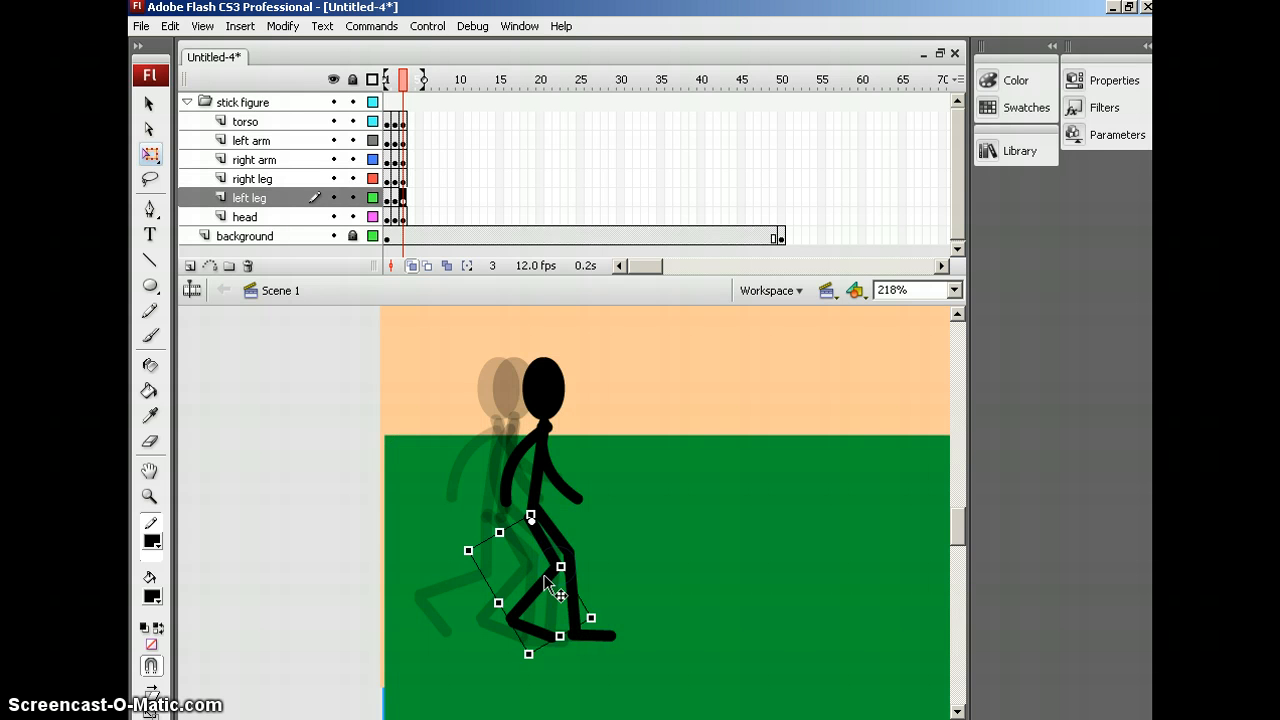
left_click(560, 570)
left_click_drag(554, 574, 554, 574)
double_click(557, 579)
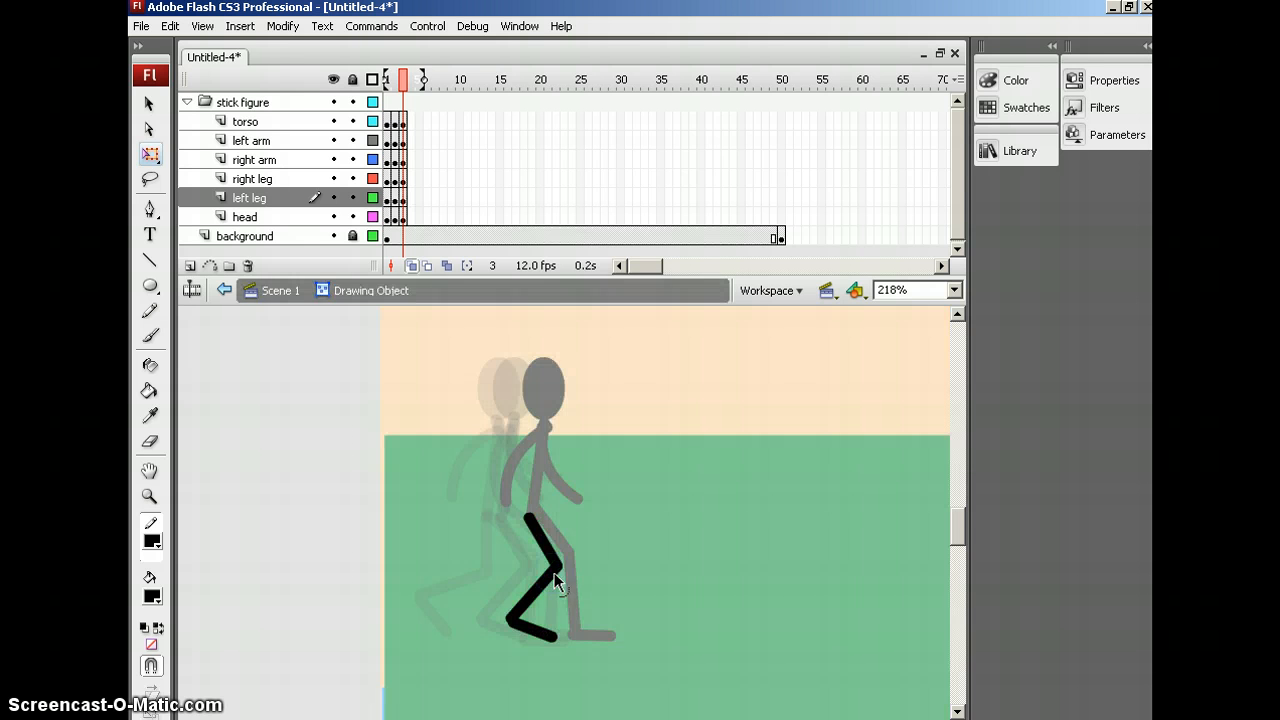
left_click_drag(555, 574, 543, 566)
left_click(392, 68)
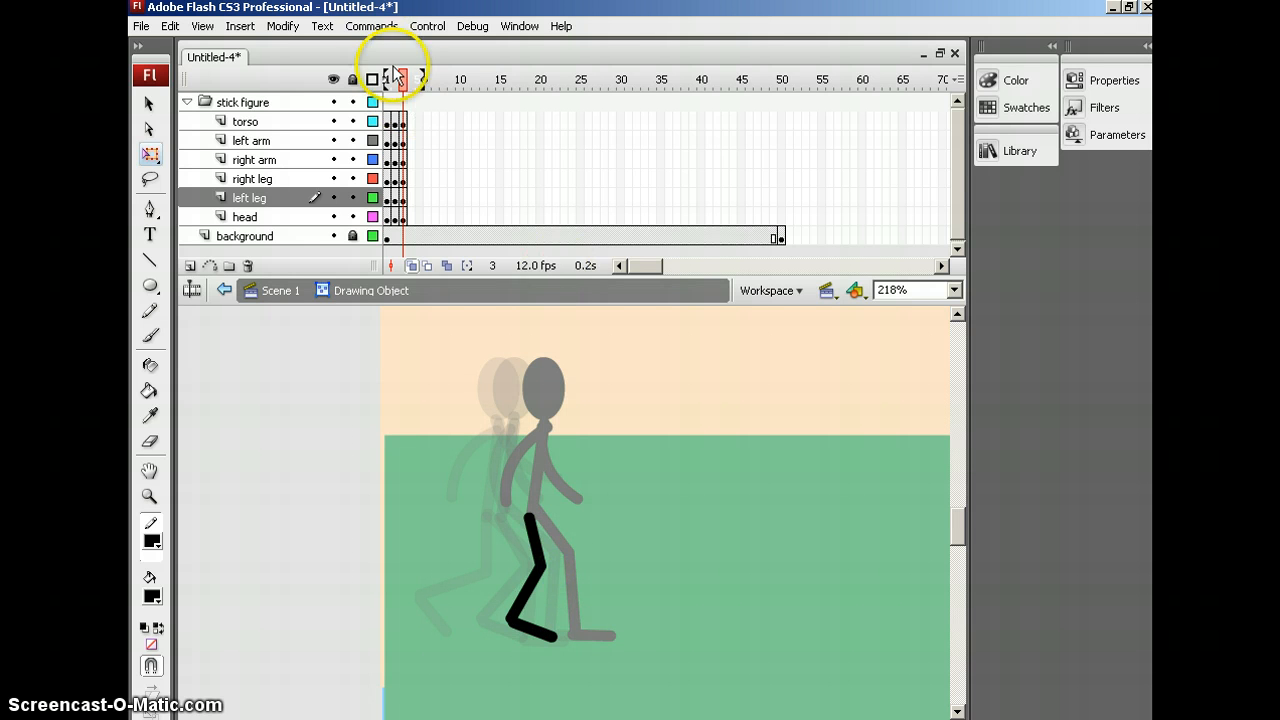
left_click(398, 77)
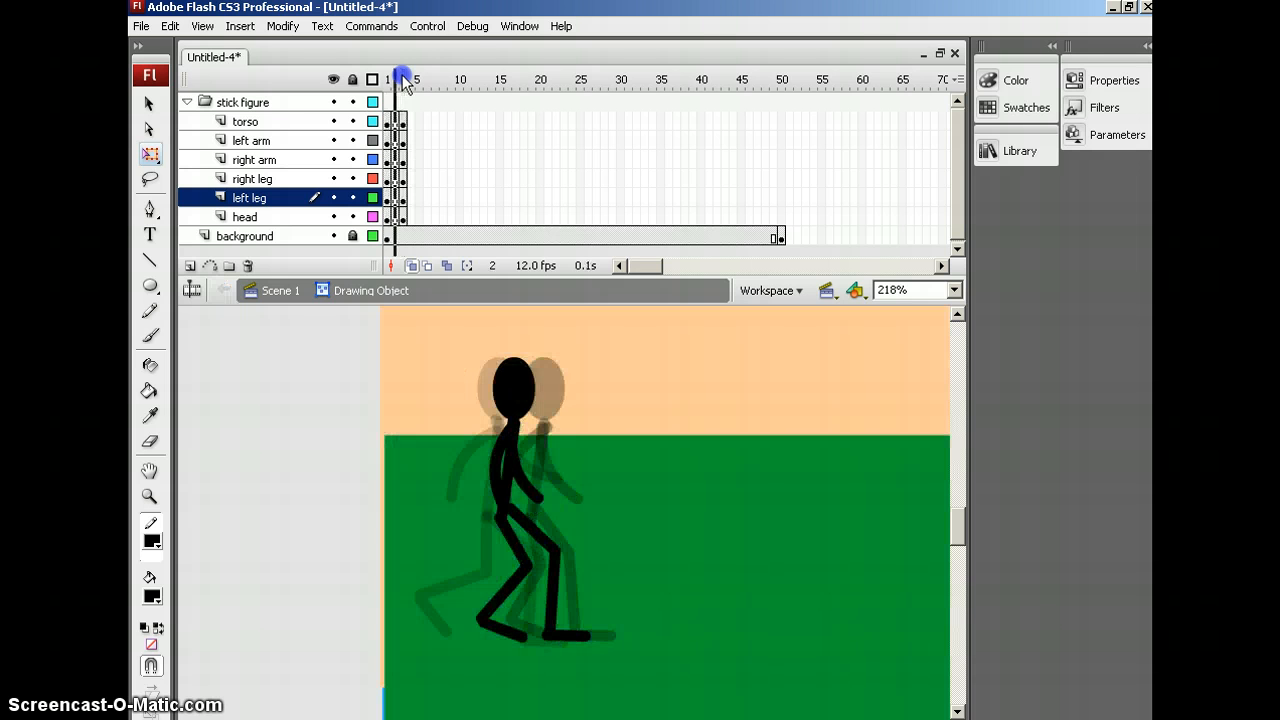
left_click(405, 80)
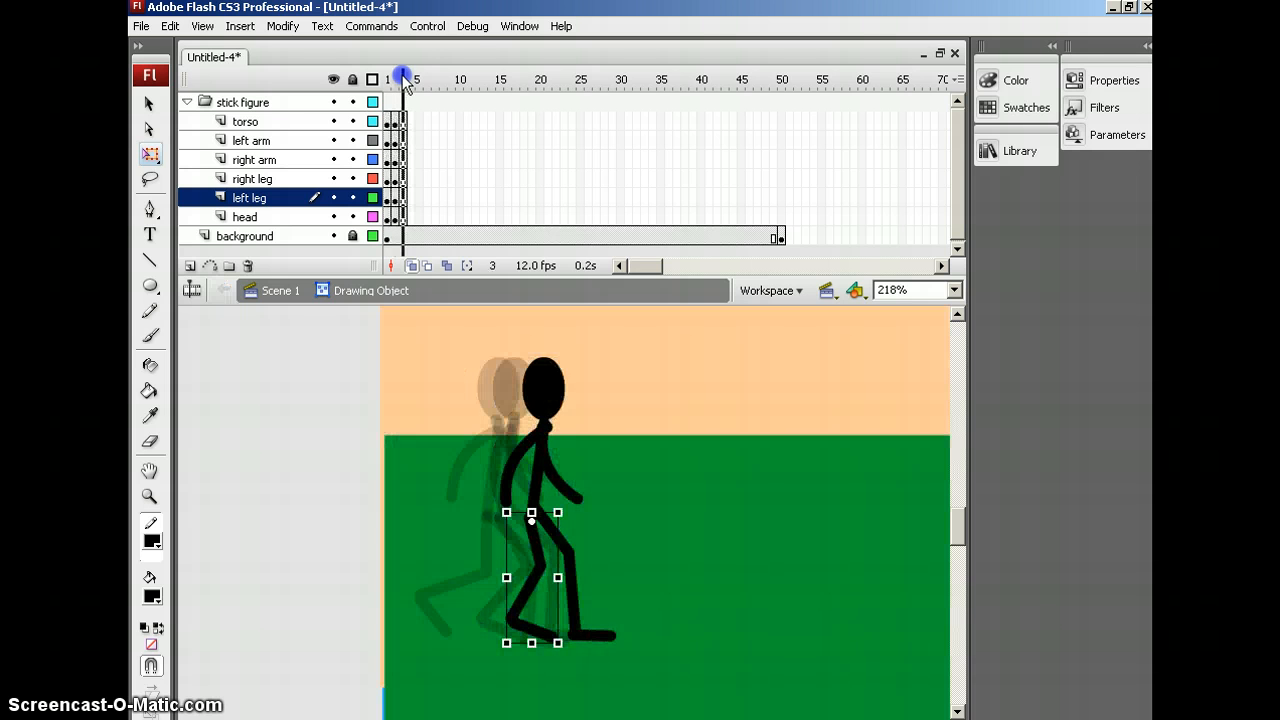
Insert keyframes at frame 4 on all body-part layers and nudge the whole figure to the right.
left_click(410, 122)
left_click(416, 236)
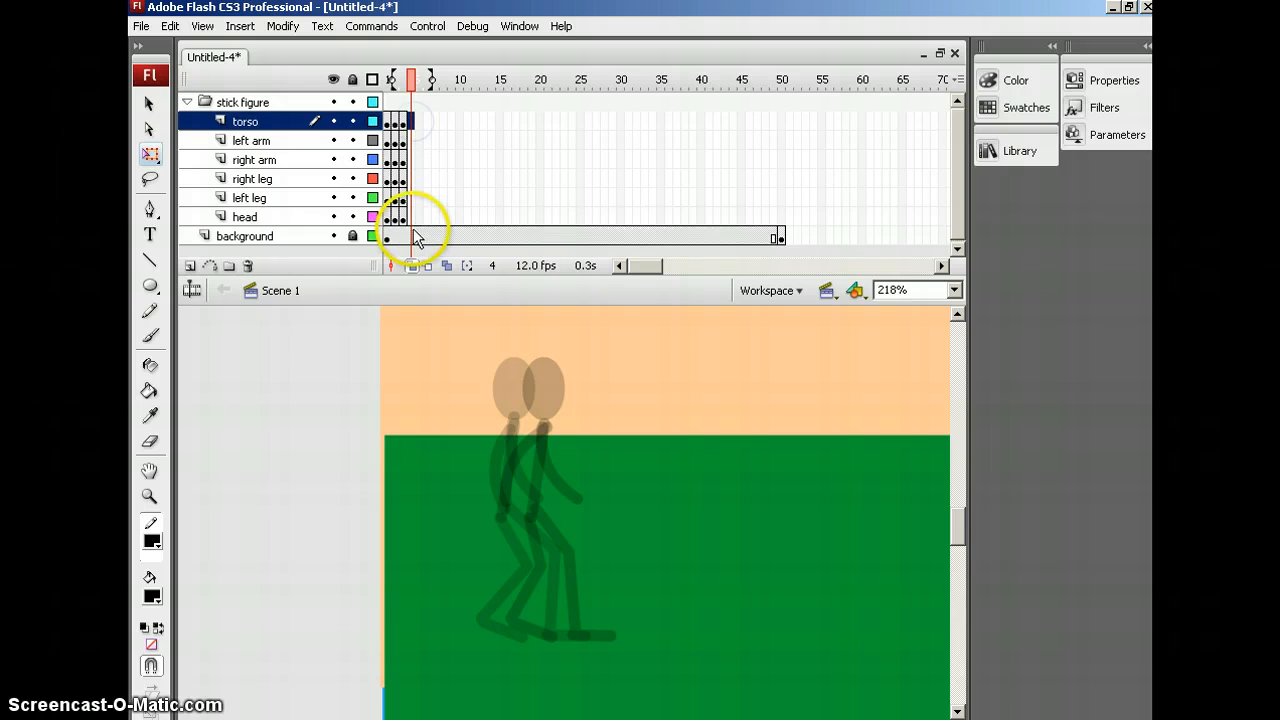
left_click(410, 216, "shift")
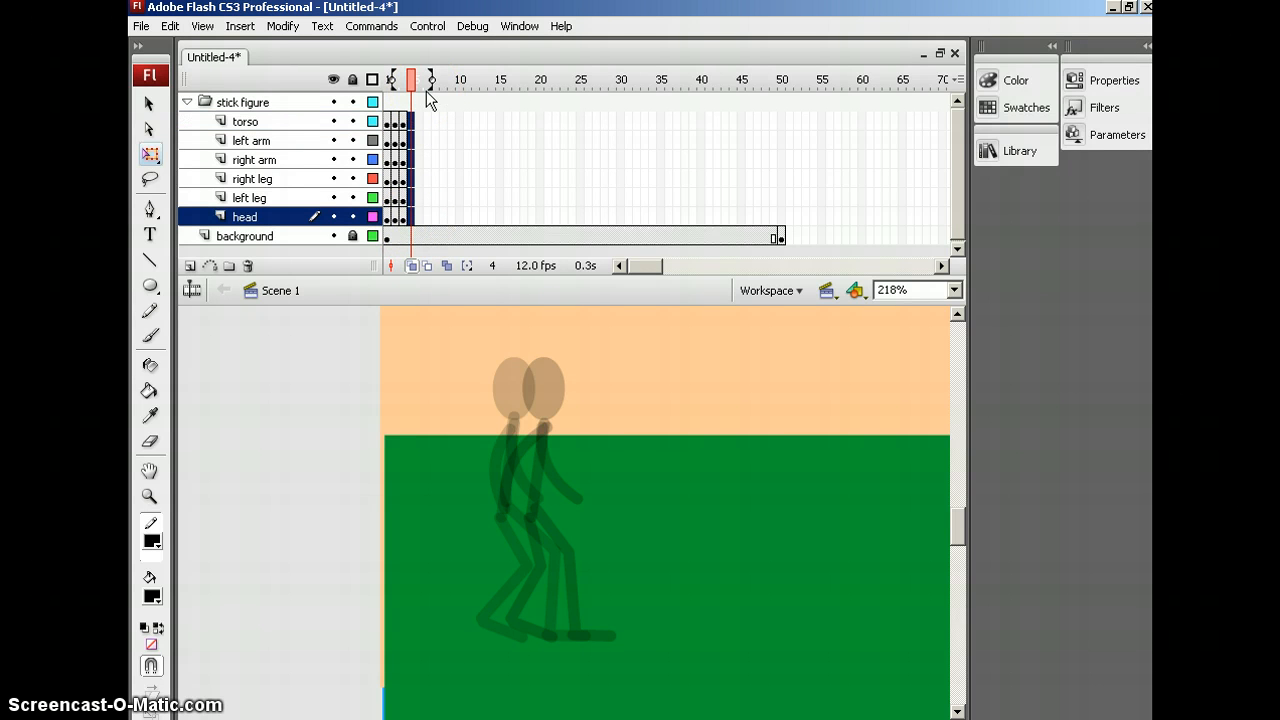
key("F6")
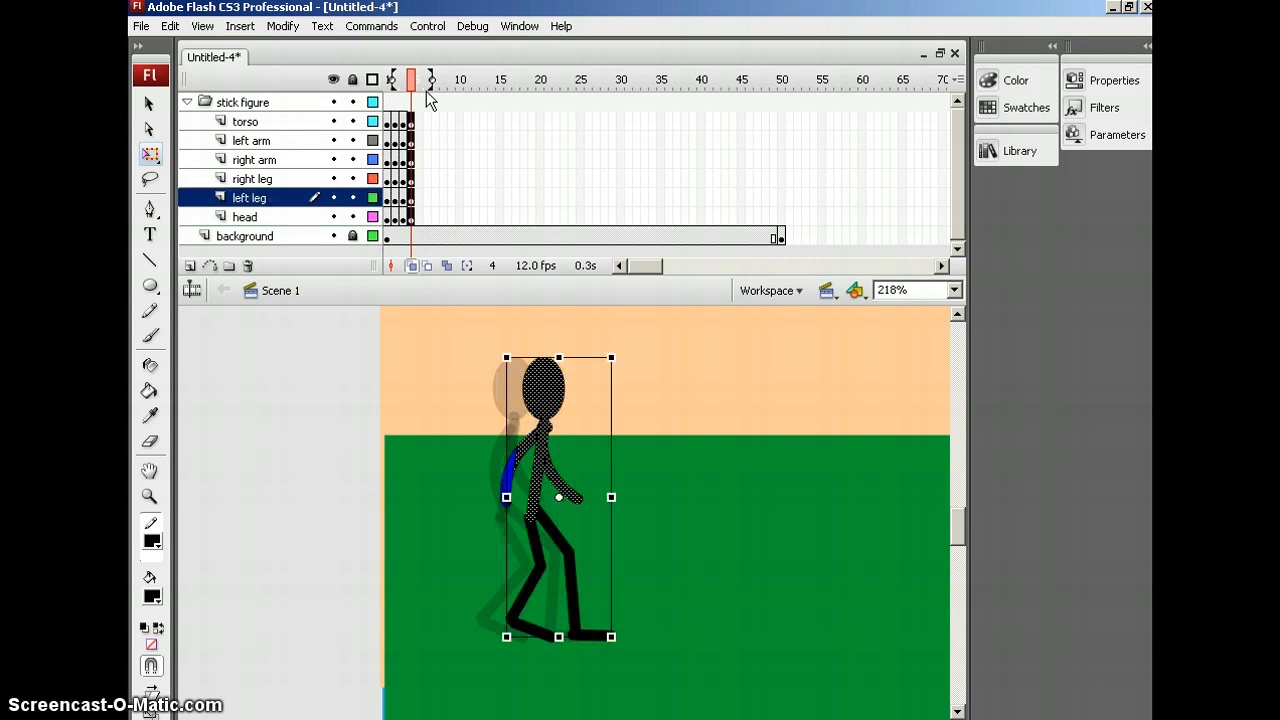
key("shift+Right")
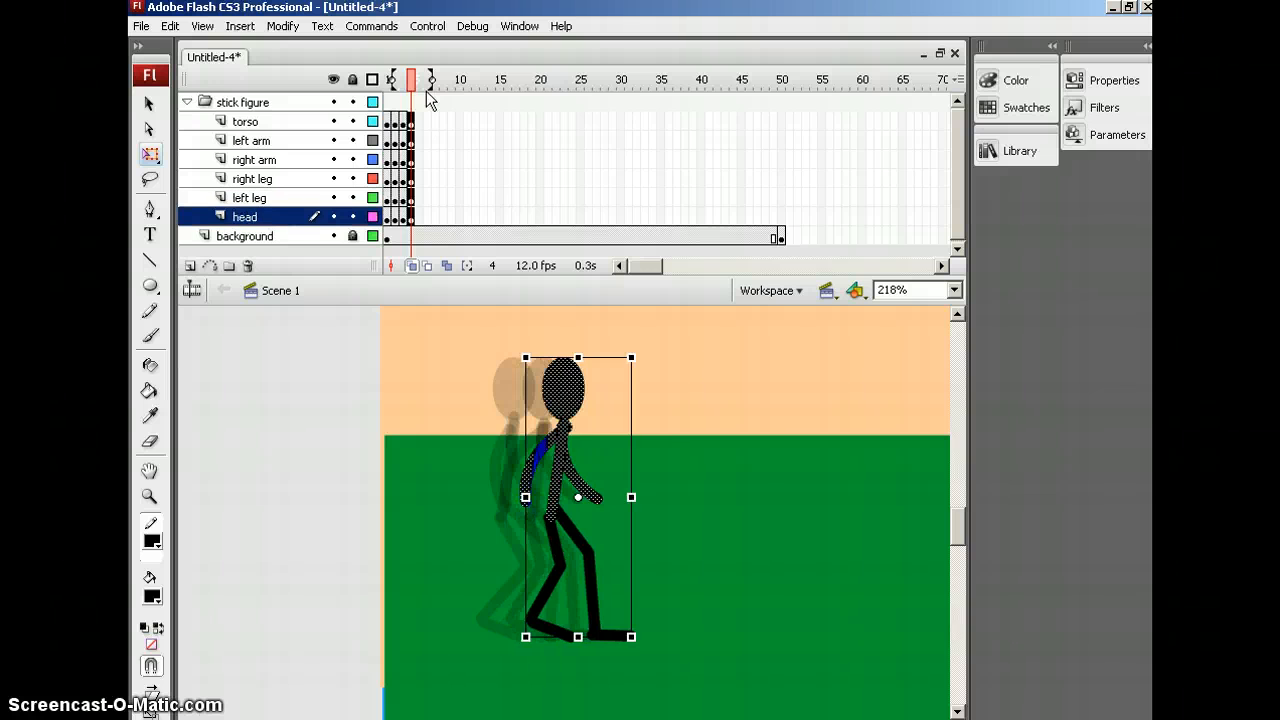
In frame 4, select the head, torso and both arms, move their shared transformation point to the hips, and lean them forward.
left_click(688, 499)
left_click(562, 448)
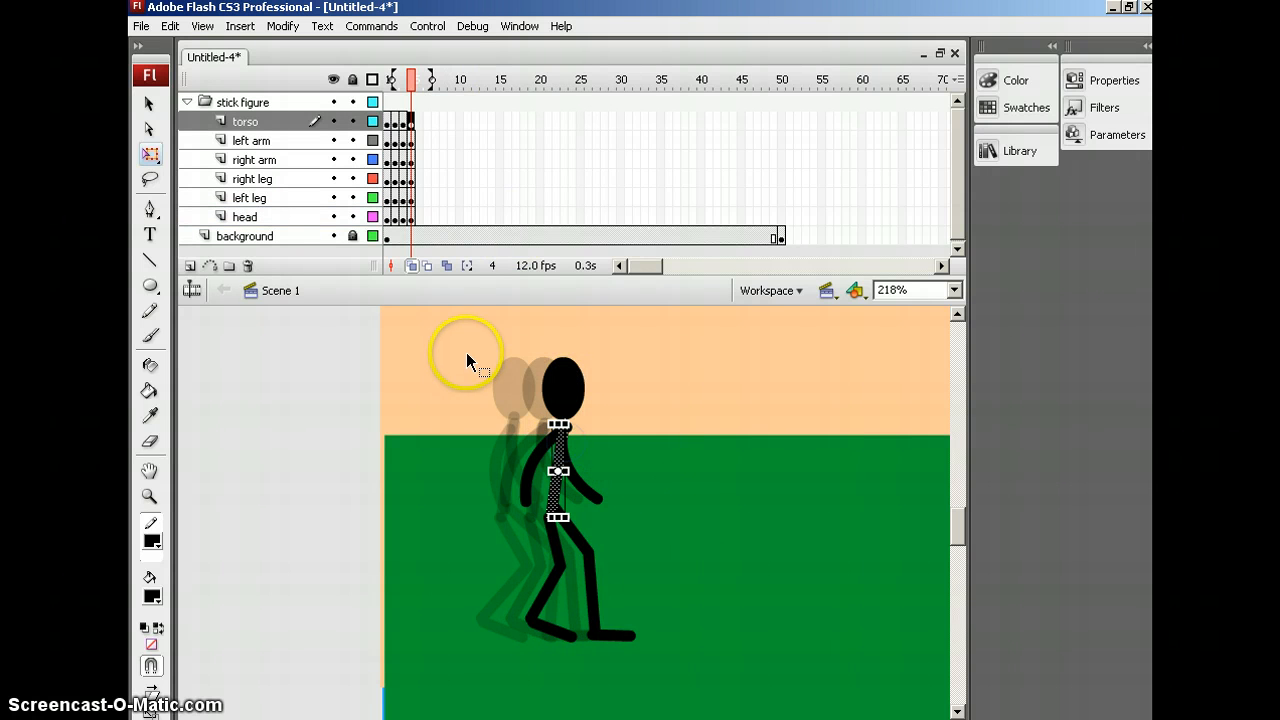
left_click_drag(460, 334, 664, 514)
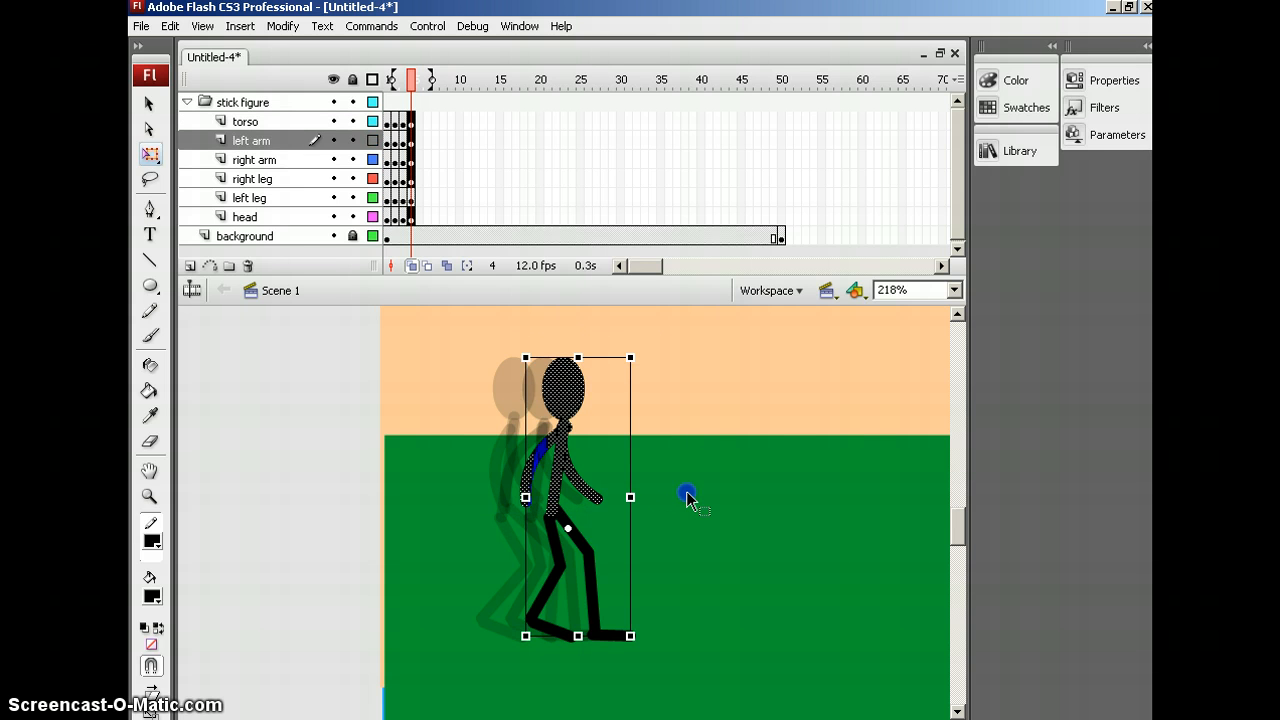
left_click(565, 420)
left_click(562, 450)
left_click(586, 471)
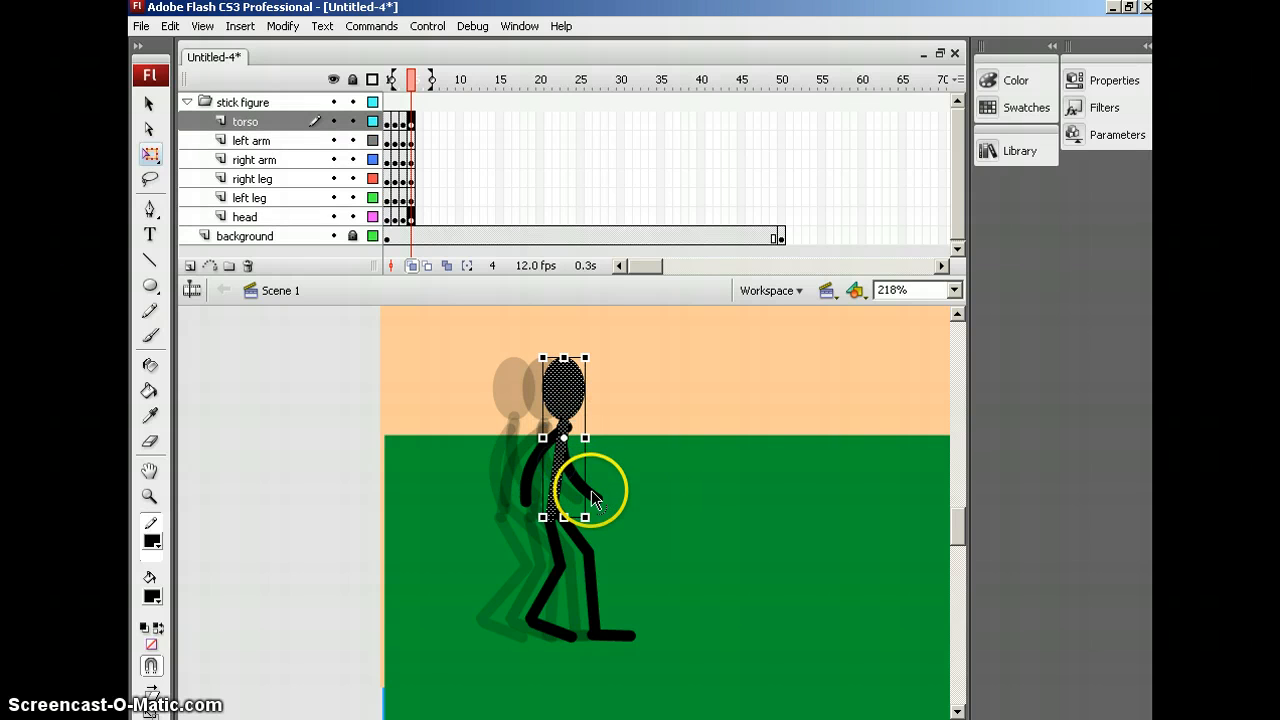
left_click(530, 482)
left_click(562, 446)
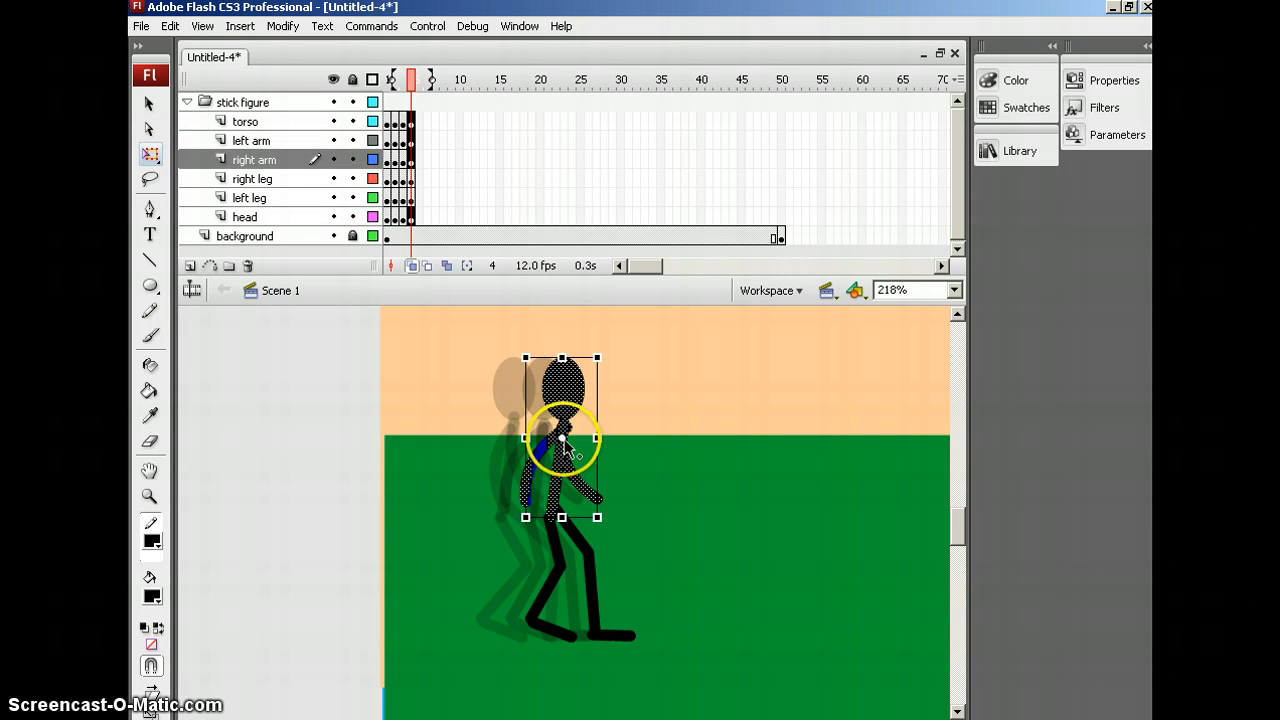
left_click(564, 440)
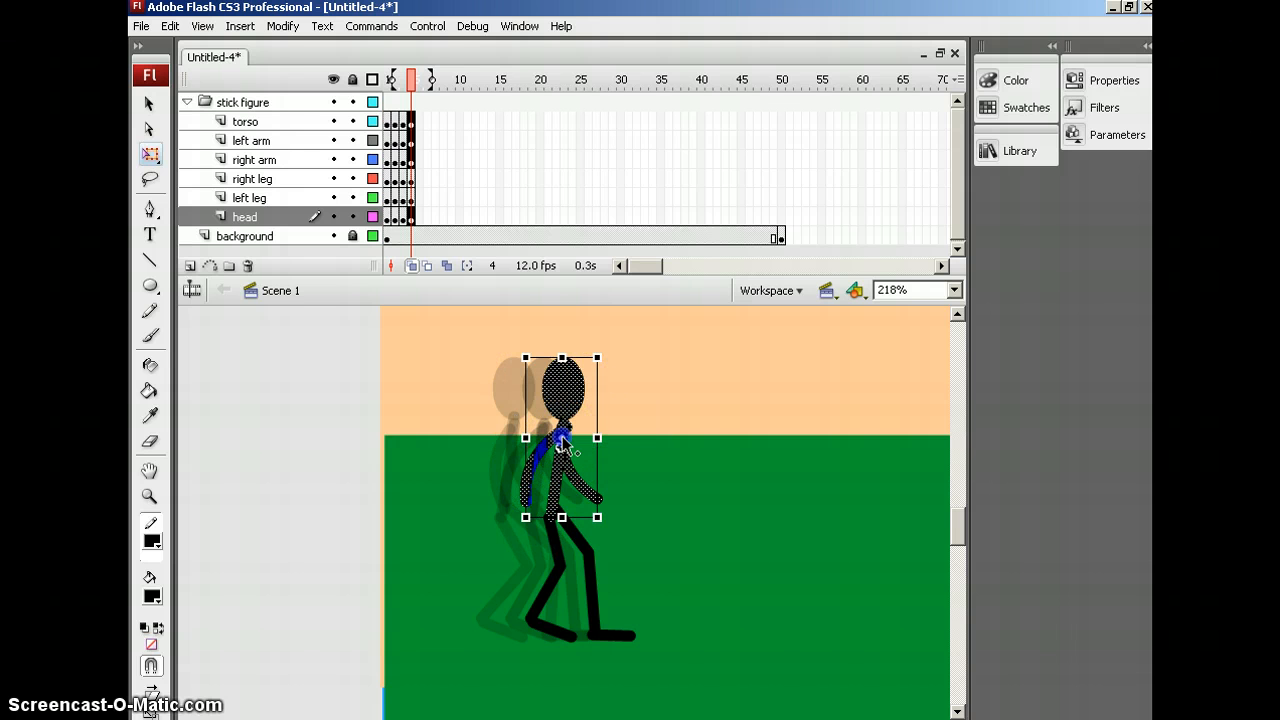
left_click_drag(561, 443, 600, 505)
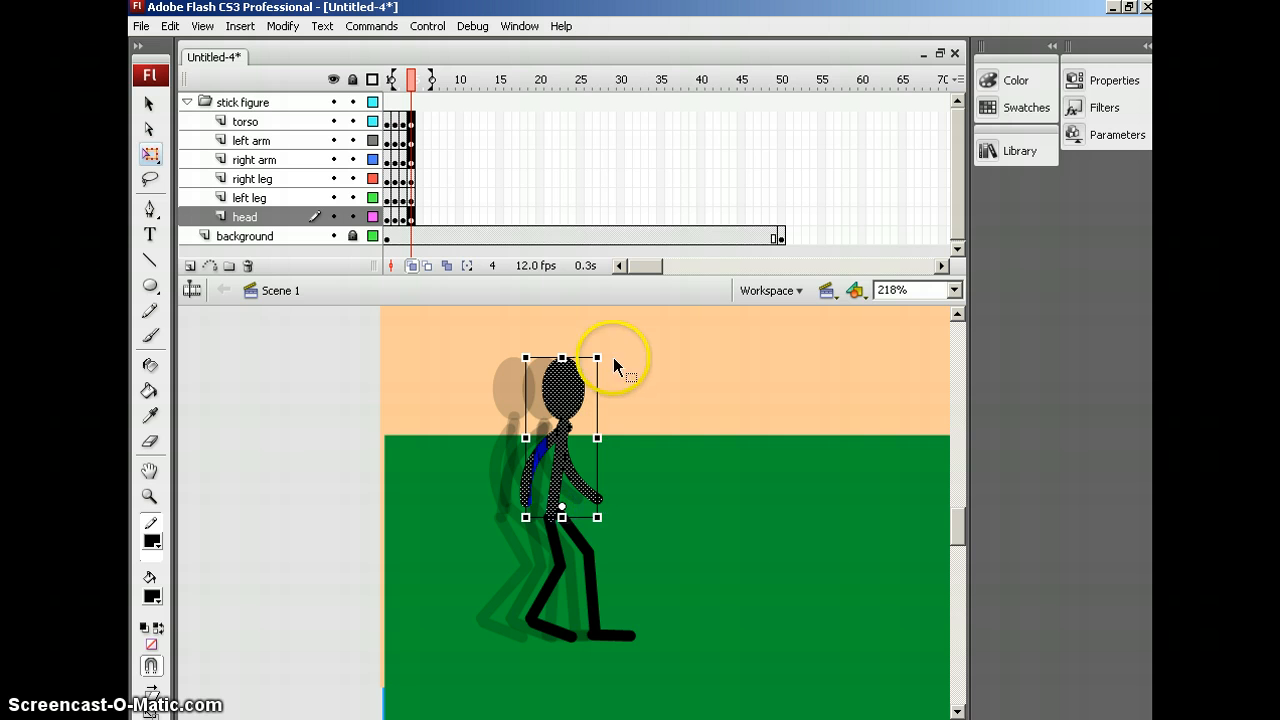
left_click_drag(612, 349, 650, 358)
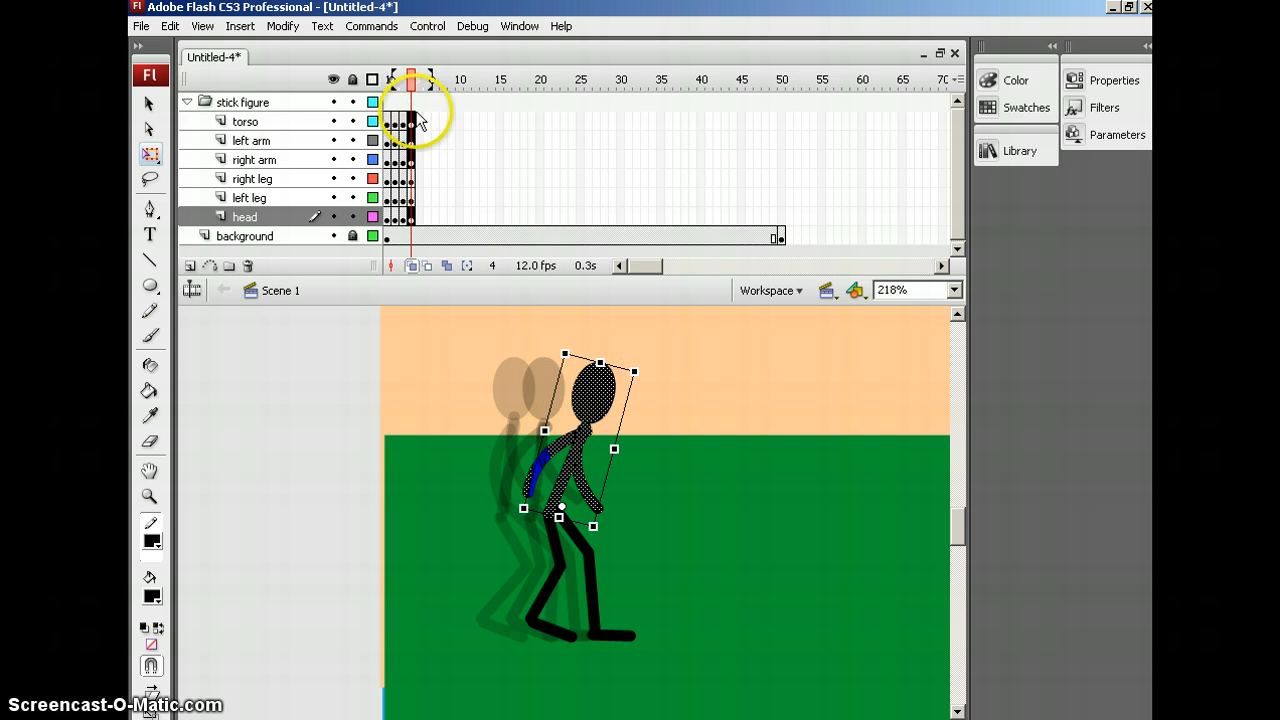
Step back and forth through frames 1 to 4 to check the running motion.
left_click_drag(412, 81, 387, 81)
key("period")
key("period")
key("period")
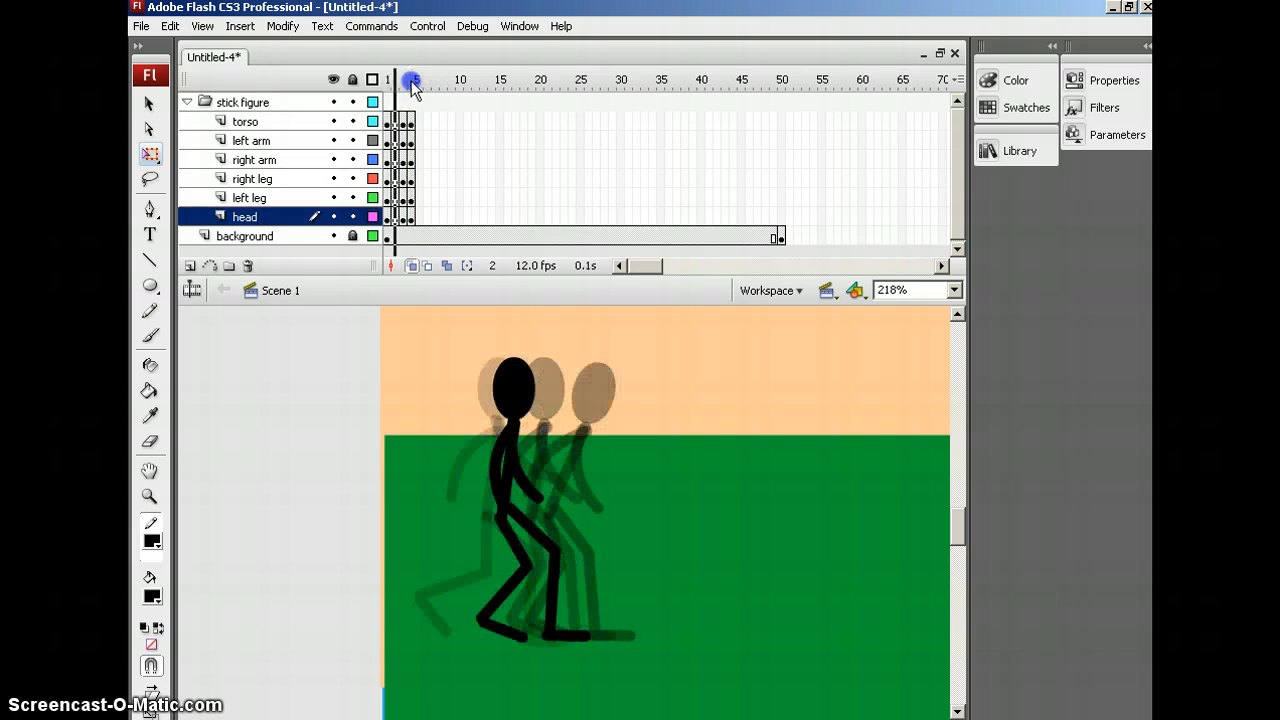
key("comma")
key("comma")
key("comma")
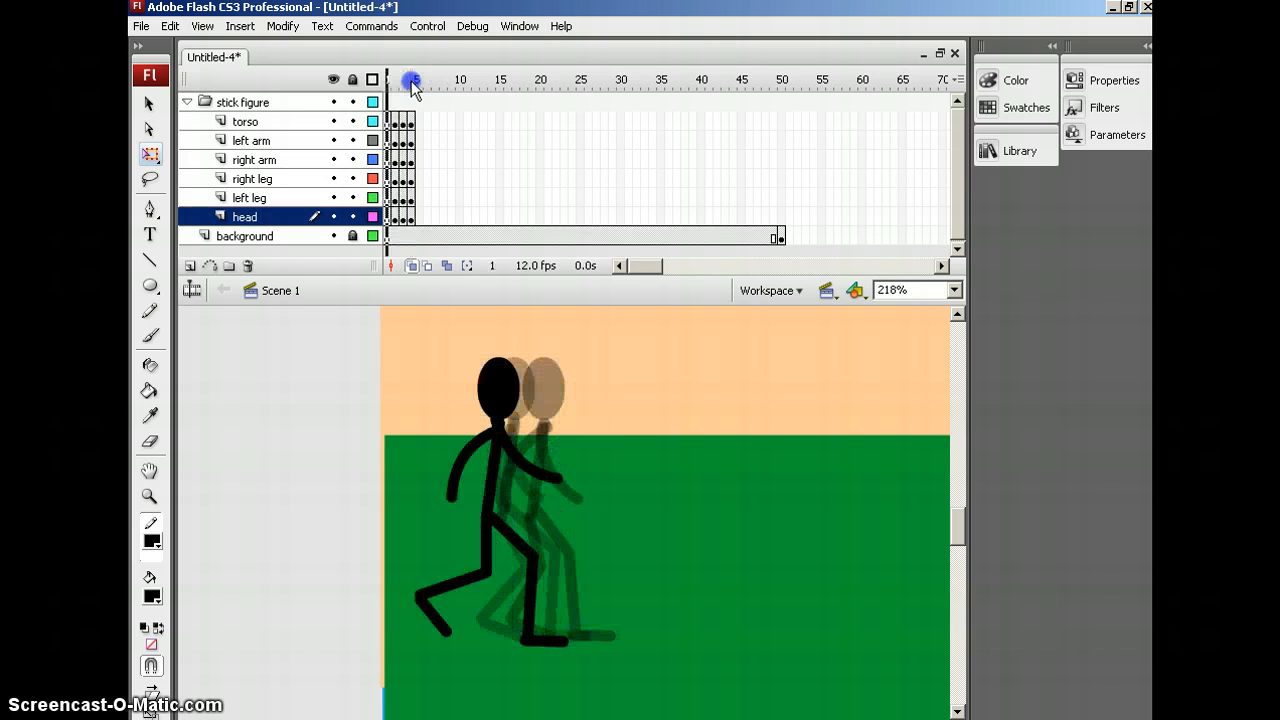
key("period")
key("period")
key("period")
key("comma")
key("comma")
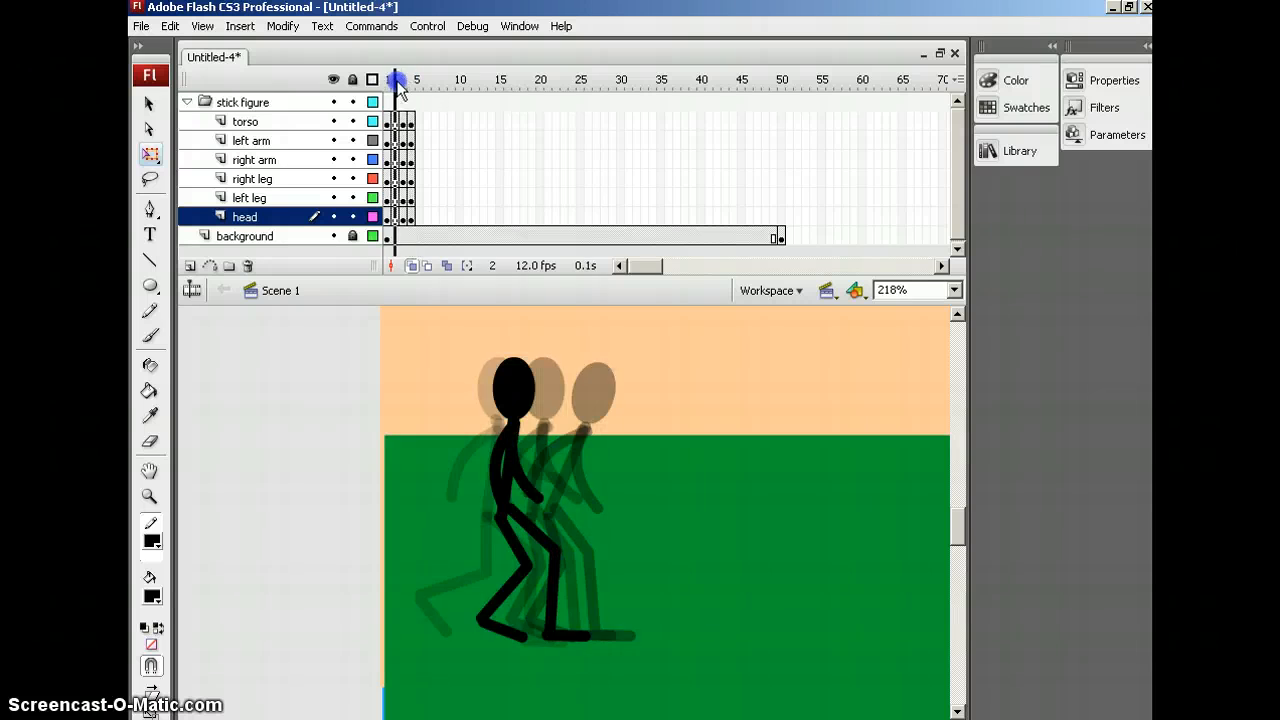
Turn off onion skinning and go through frames 1 to 4 to check the running motion.
key("comma")
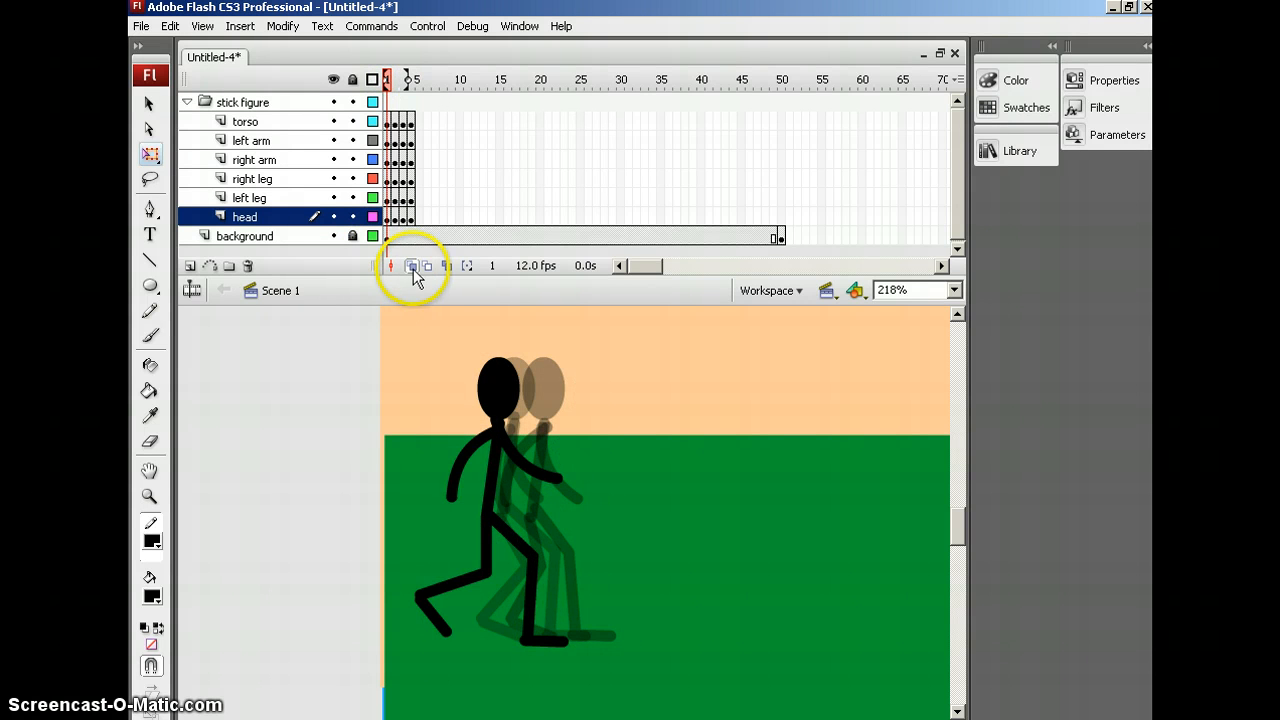
left_click(411, 265)
key("period")
key("period")
key("period")
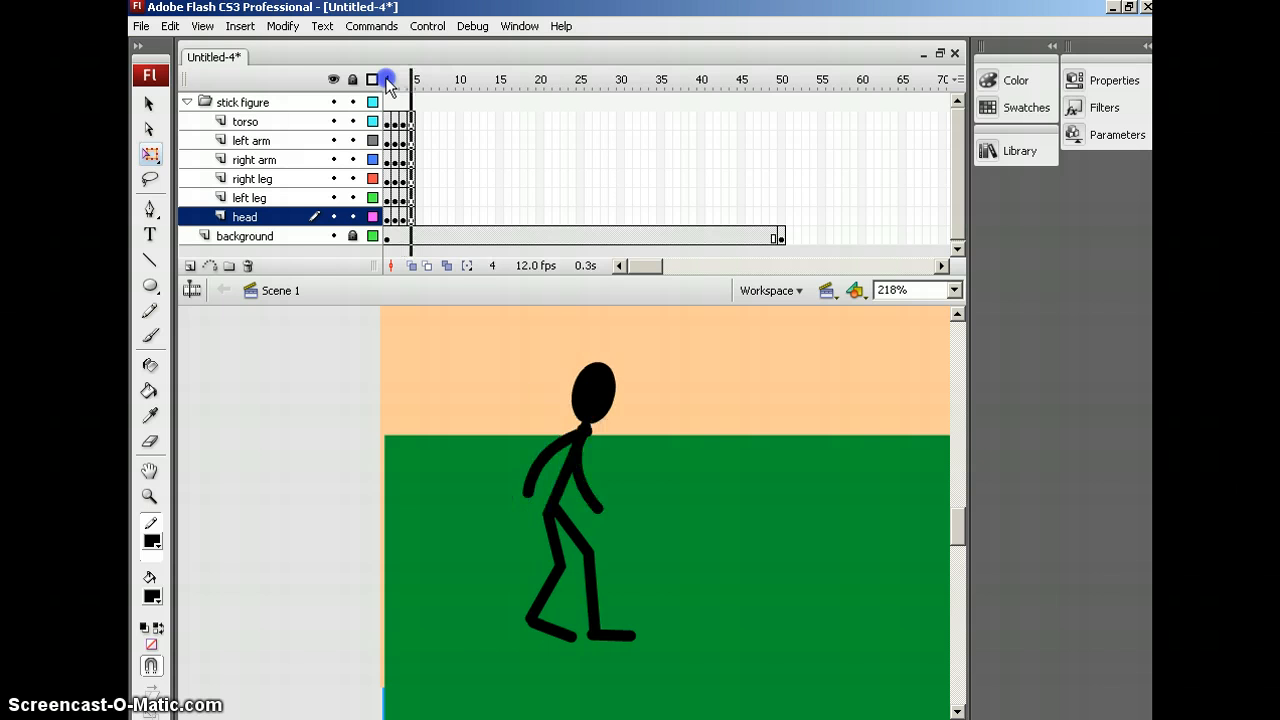
left_click_drag(387, 79, 412, 80)
Insert keyframes at frame 5 on all body-part layers and turn onion skinning on.
left_click(419, 121)
left_click(421, 218, "shift")
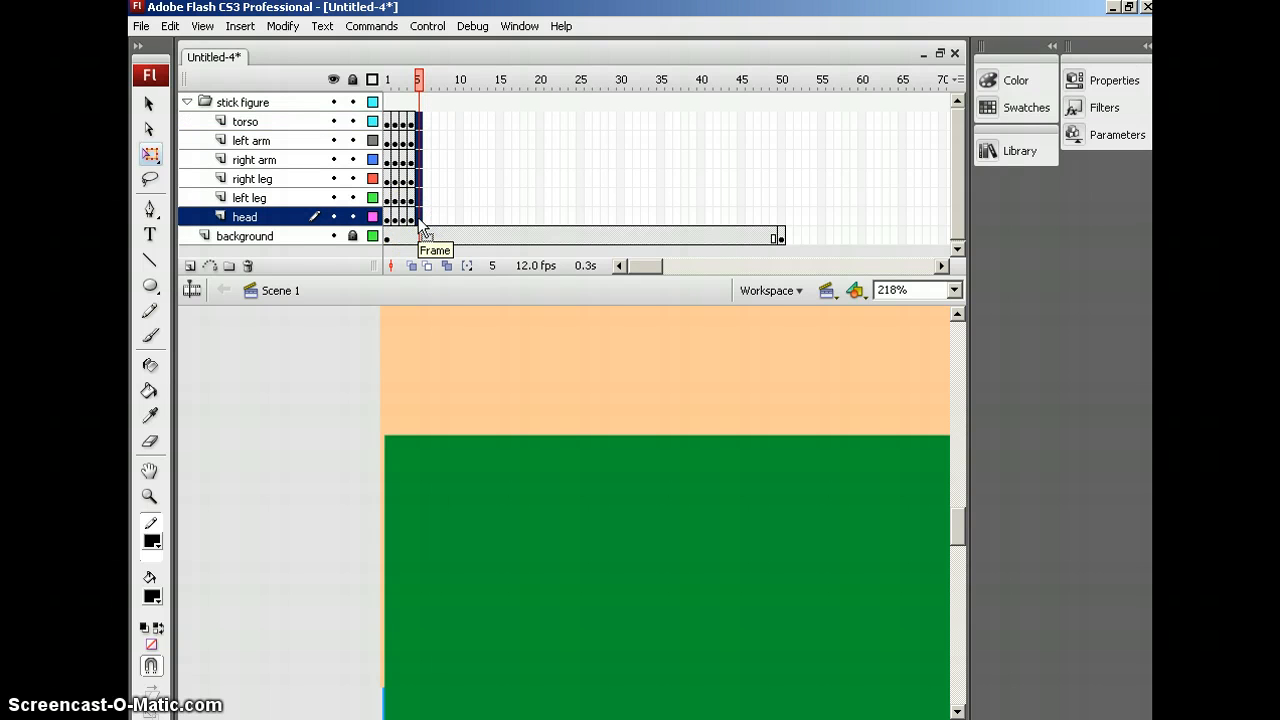
key("F6")
left_click(391, 266)
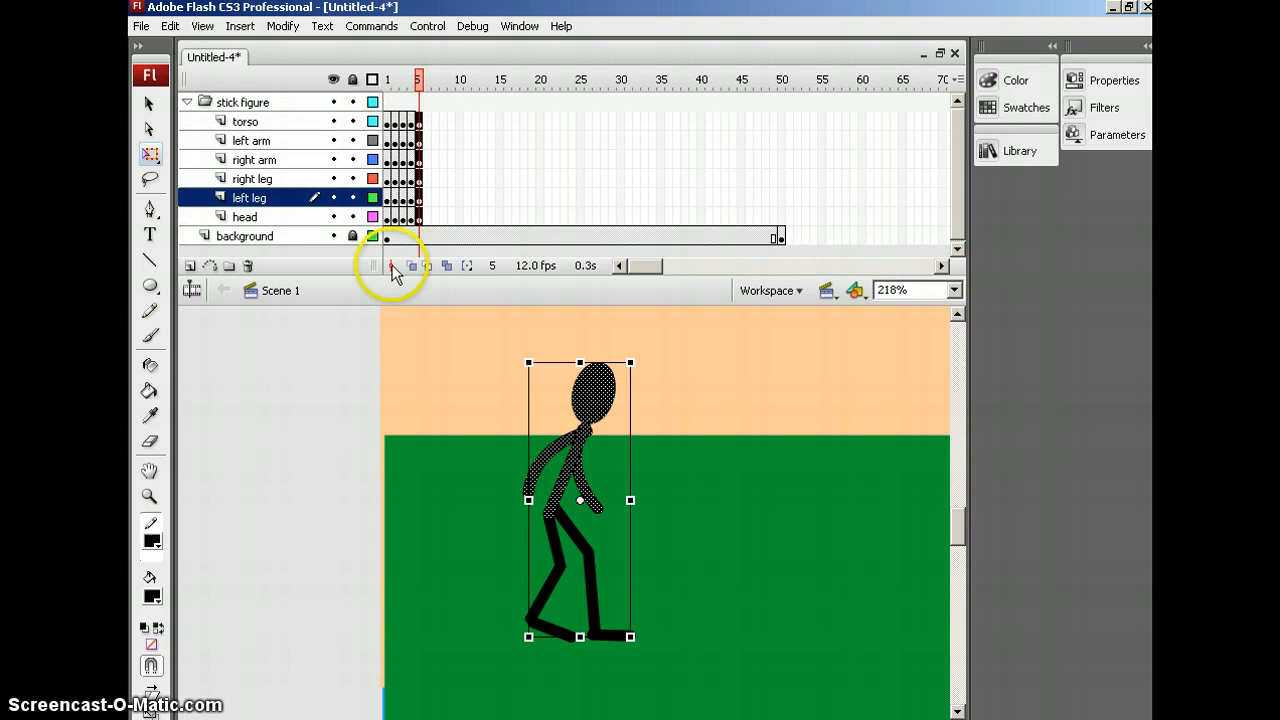
left_click(411, 266)
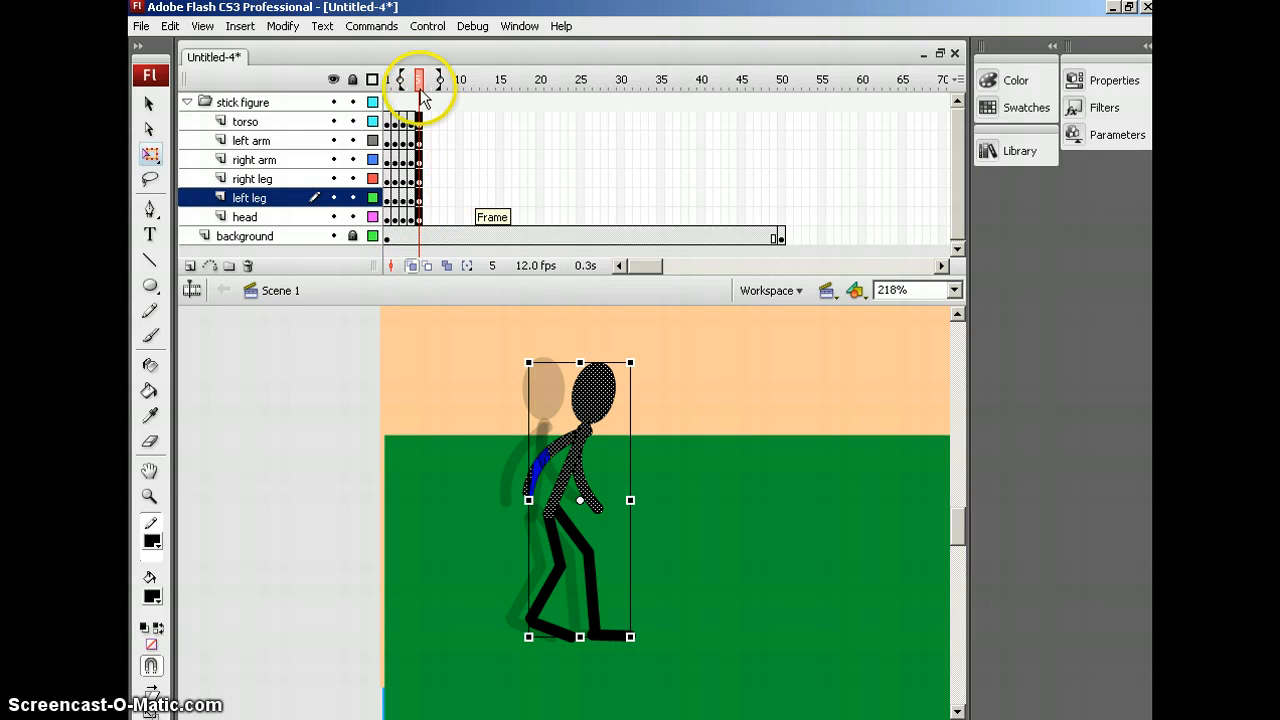
In frame 5, select the torso, both arms and head, move their shared transformation point to the hips, and rotate them further forward.
left_click(697, 487)
left_click(567, 472)
left_click(595, 508)
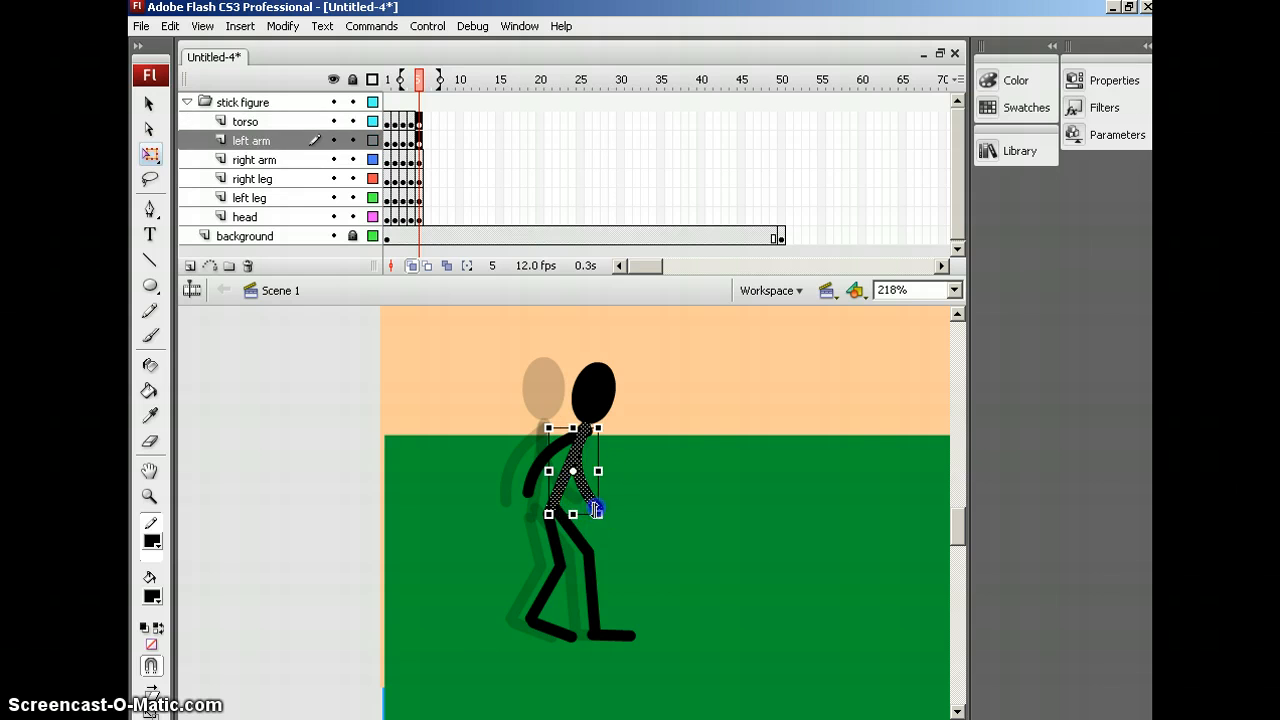
left_click(547, 470)
left_click(608, 402)
left_click(575, 445)
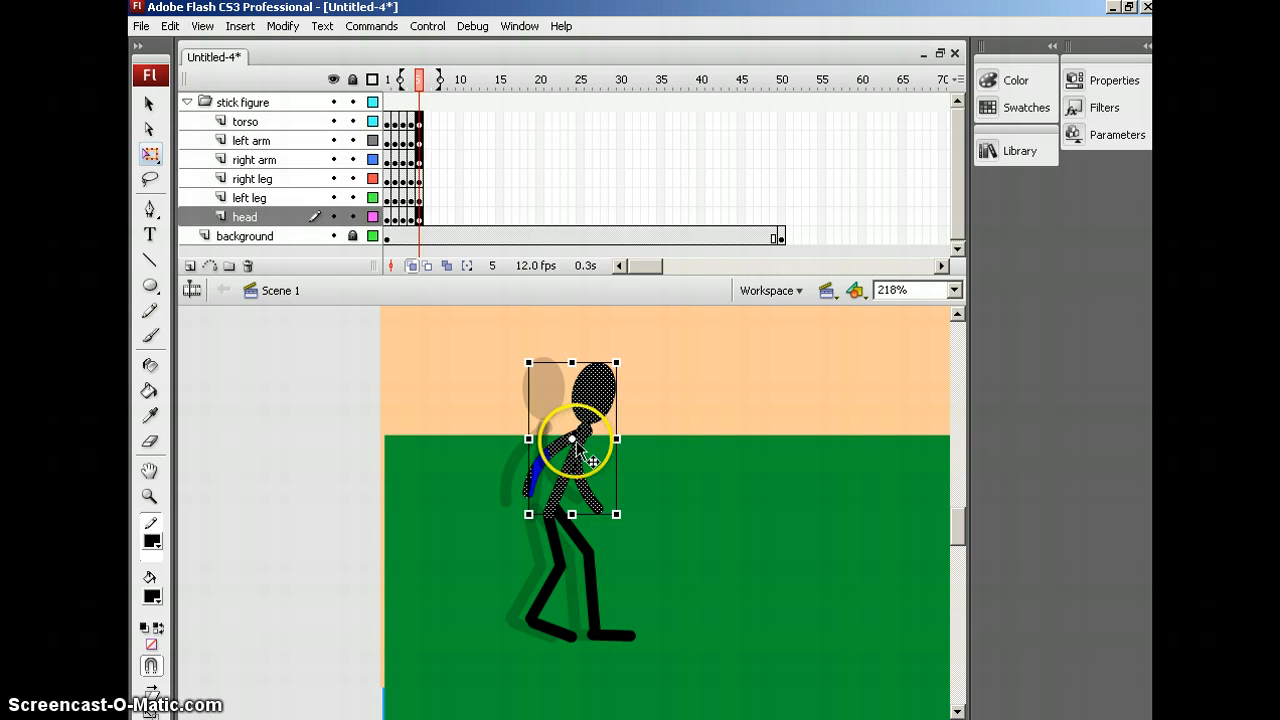
left_click_drag(573, 441, 553, 505)
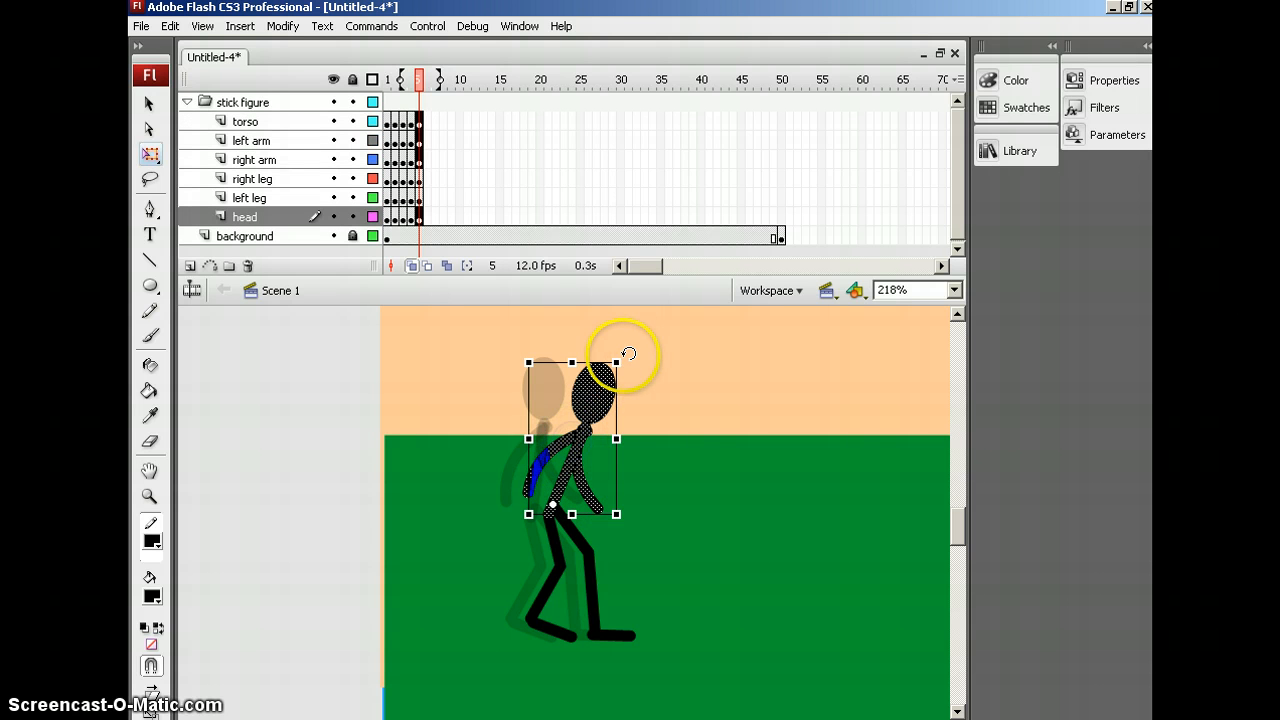
left_click_drag(620, 356, 672, 392)
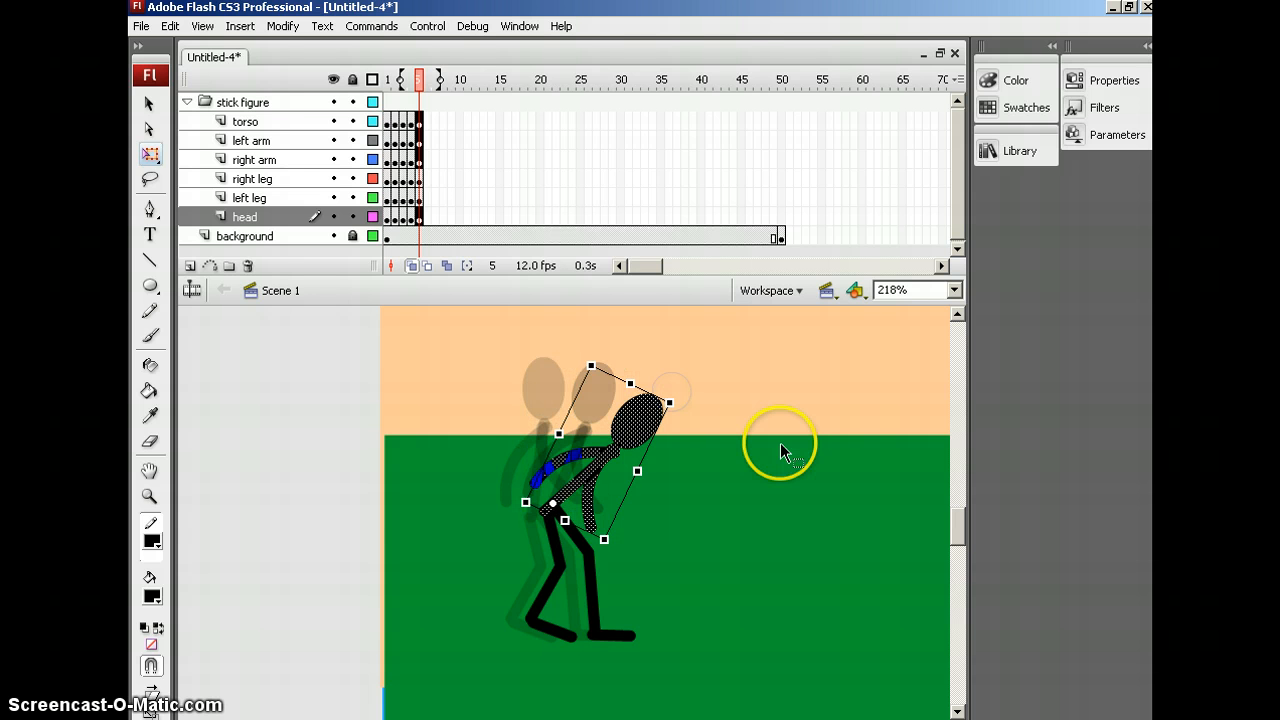
Scrub through frames 1 to 5 to review how the figure bends forward.
left_click(415, 84)
key("Return")
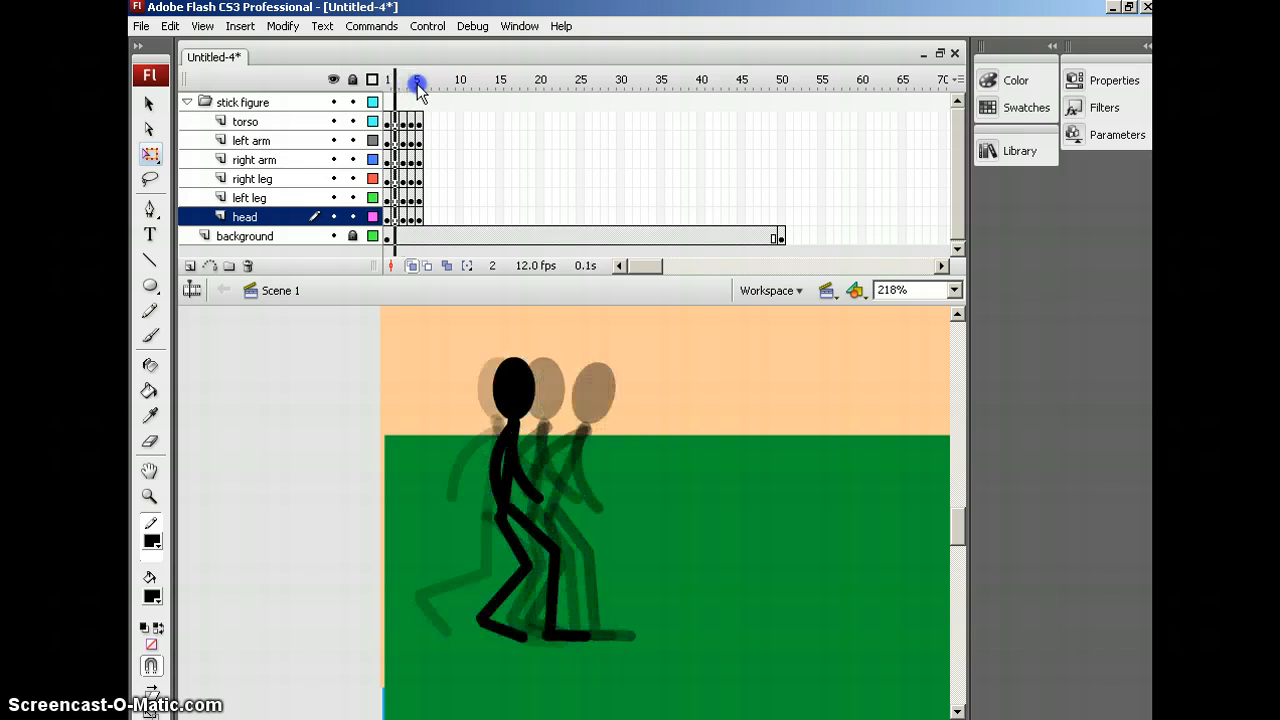
left_click(418, 84)
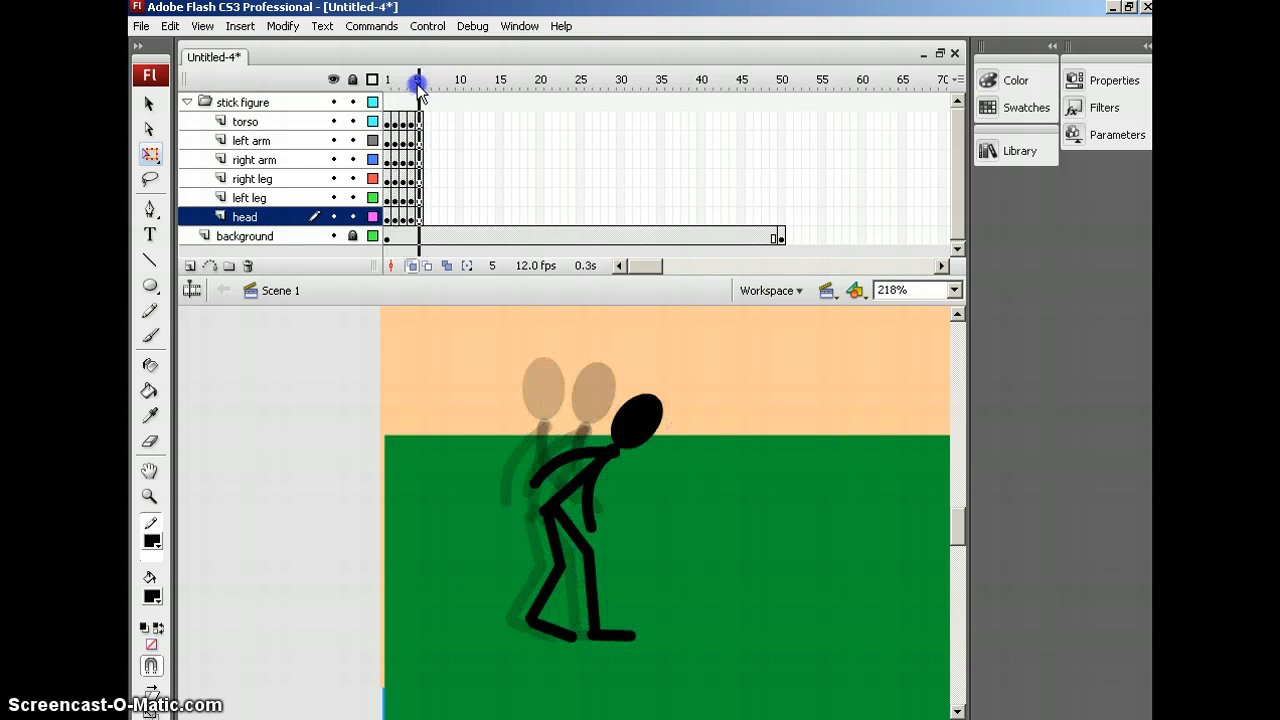
In frame 5, pull the left arm's hand end forward, away from the legs, and check the pose.
left_click(592, 519)
left_click(622, 545)
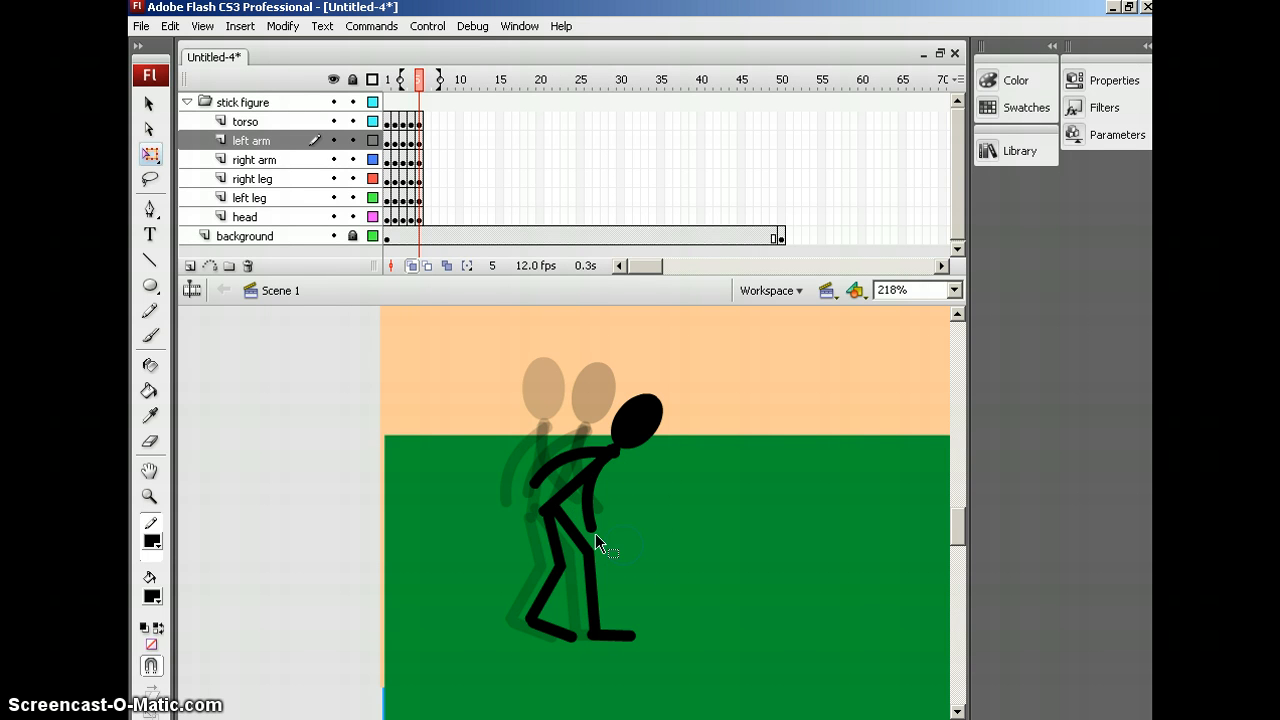
left_click_drag(593, 531, 624, 545)
mouse_move(420, 80)
left_mouse_down()
mouse_move(400, 88)
mouse_move(421, 90)
left_mouse_up()
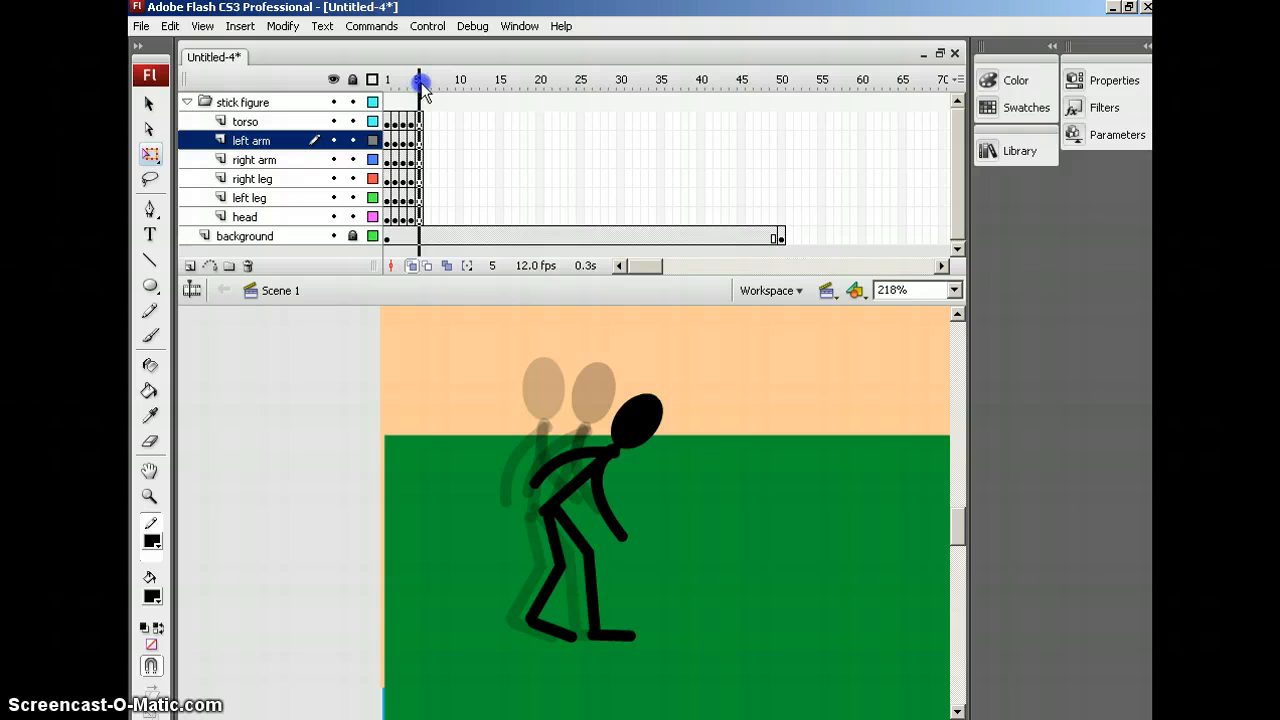
Insert keyframes at frame 6 on all body-part layers from torso to head.
left_click(418, 122)
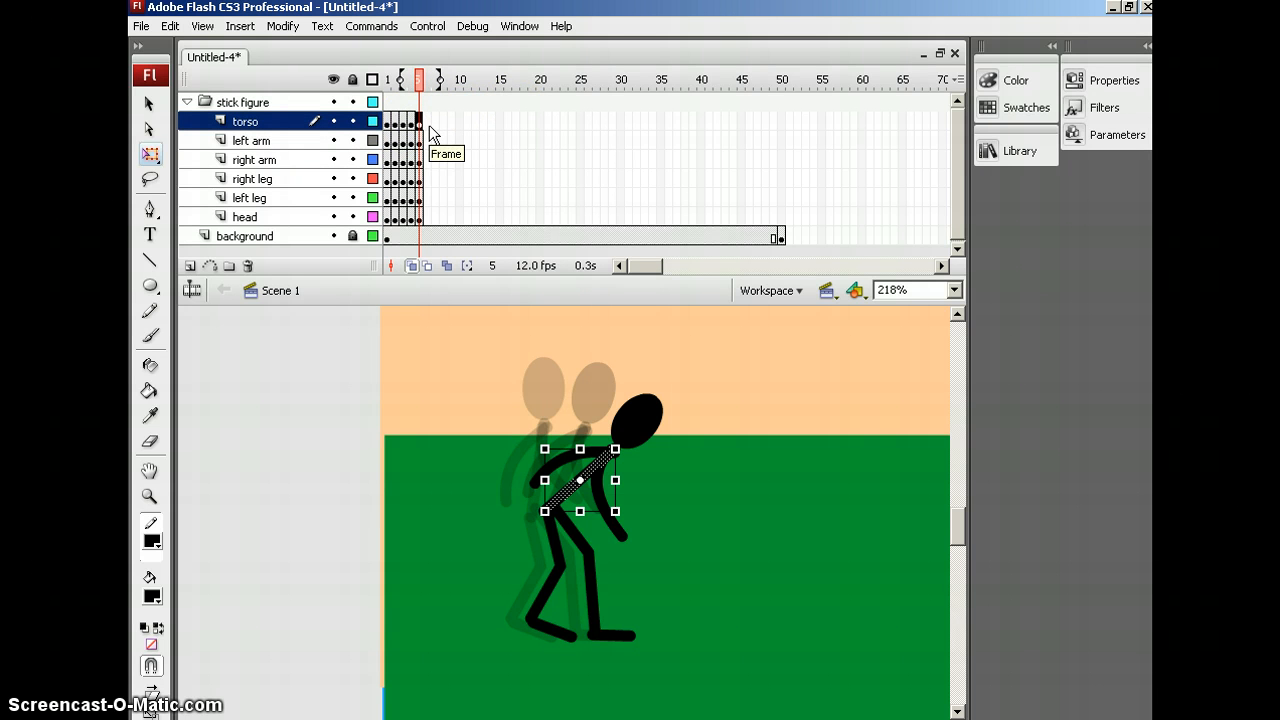
left_click(429, 122)
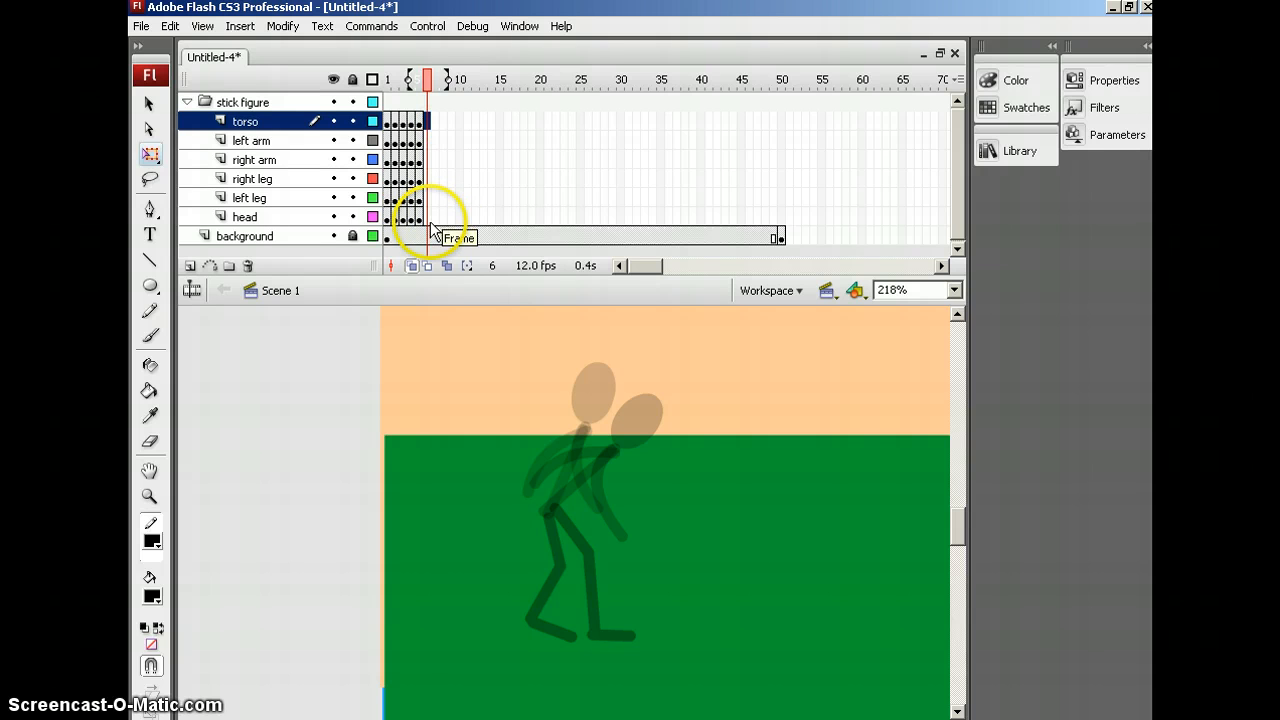
left_click(430, 222, "shift")
key("F6")
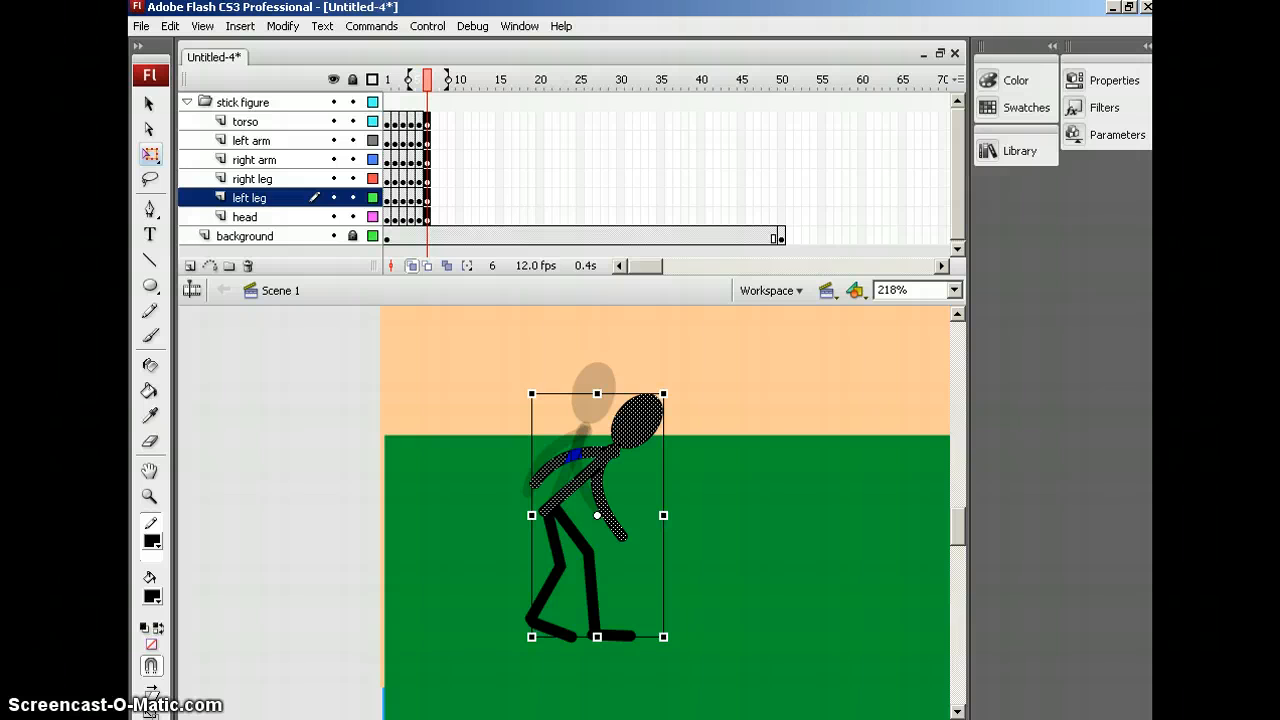
In frame 6, select the torso, both arms and head, set their transformation point at the hips, and rotate them further down.
left_click(741, 460)
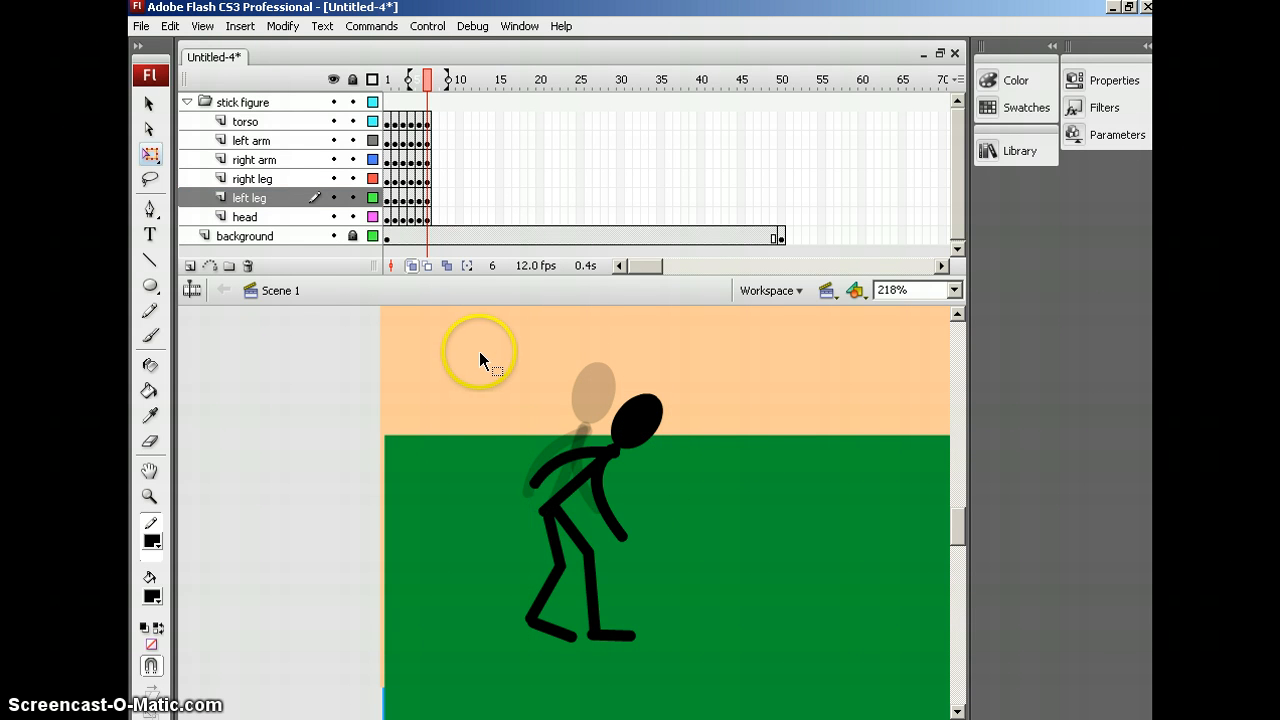
left_click(567, 495)
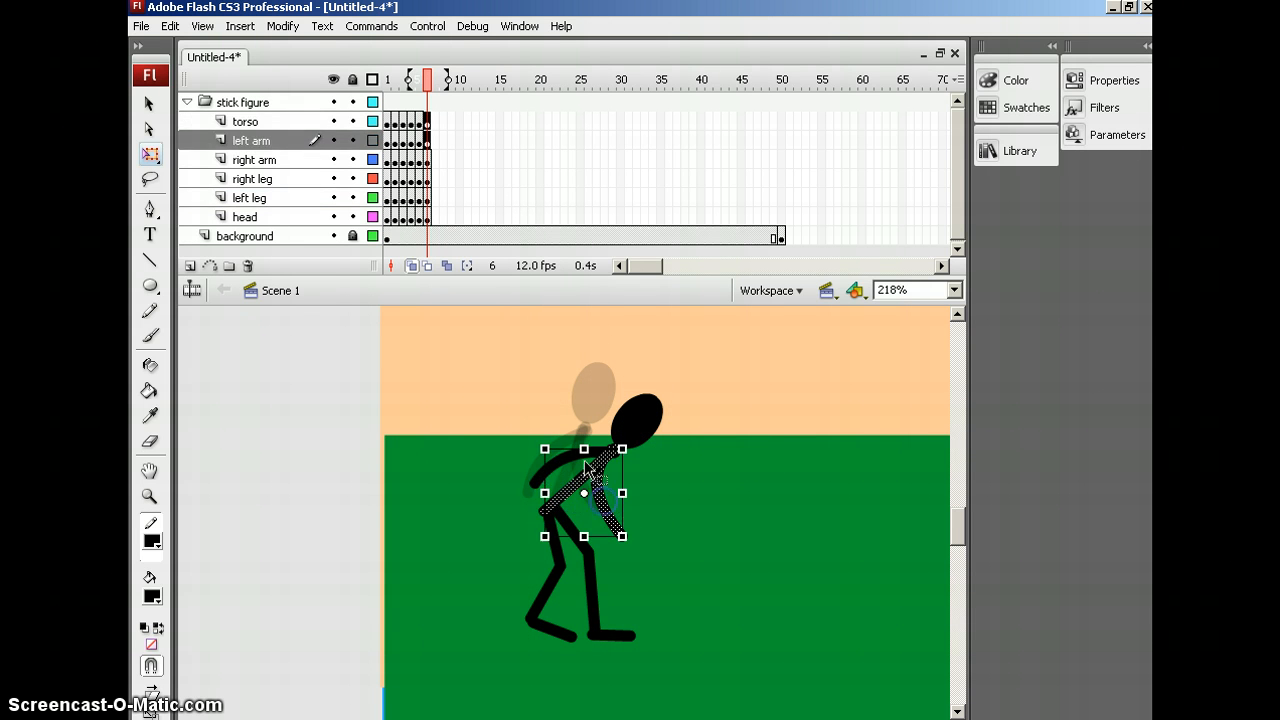
left_click(560, 452)
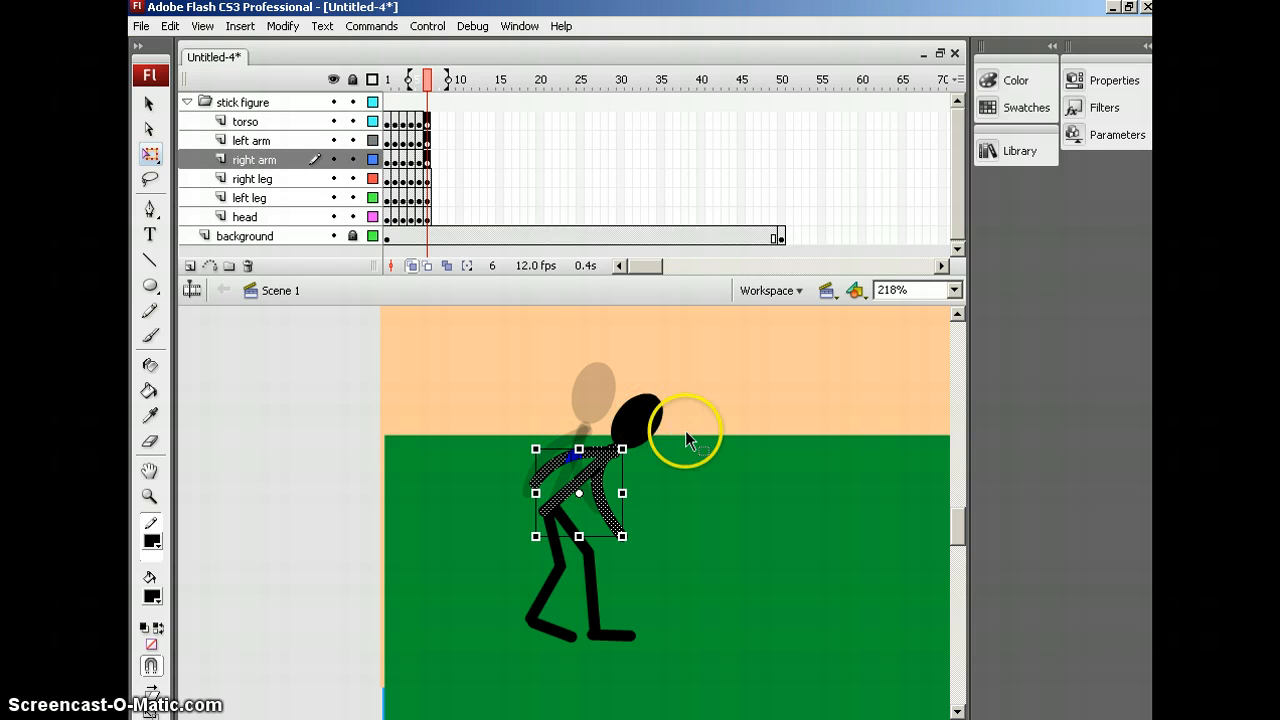
left_click(646, 426)
left_click_drag(599, 466, 556, 509)
left_click_drag(672, 384, 722, 442)
In frame 6, pull the left arm's hand end forward so the arm reaches toward the ground.
left_click(607, 562)
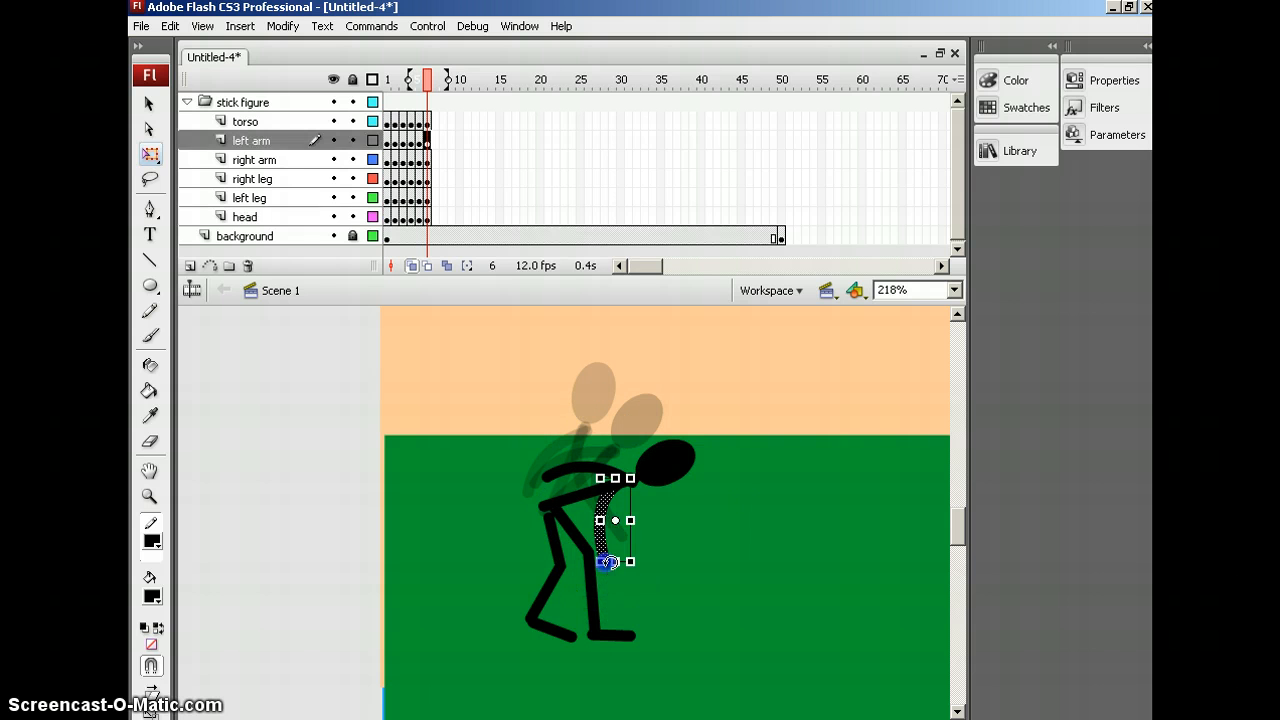
left_click(624, 580)
left_click_drag(607, 563, 644, 570)
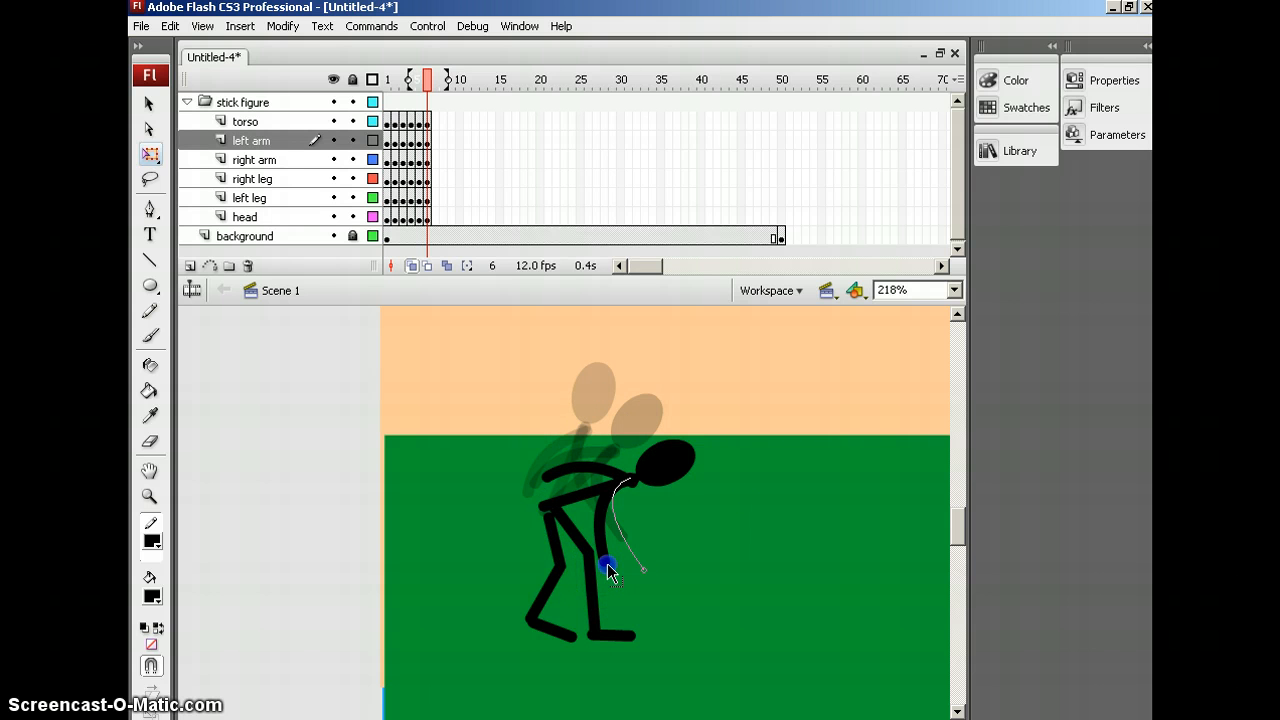
Scrub through the frames up to frame 6 to check the bending motion.
left_click_drag(427, 78, 403, 78)
key("Return")
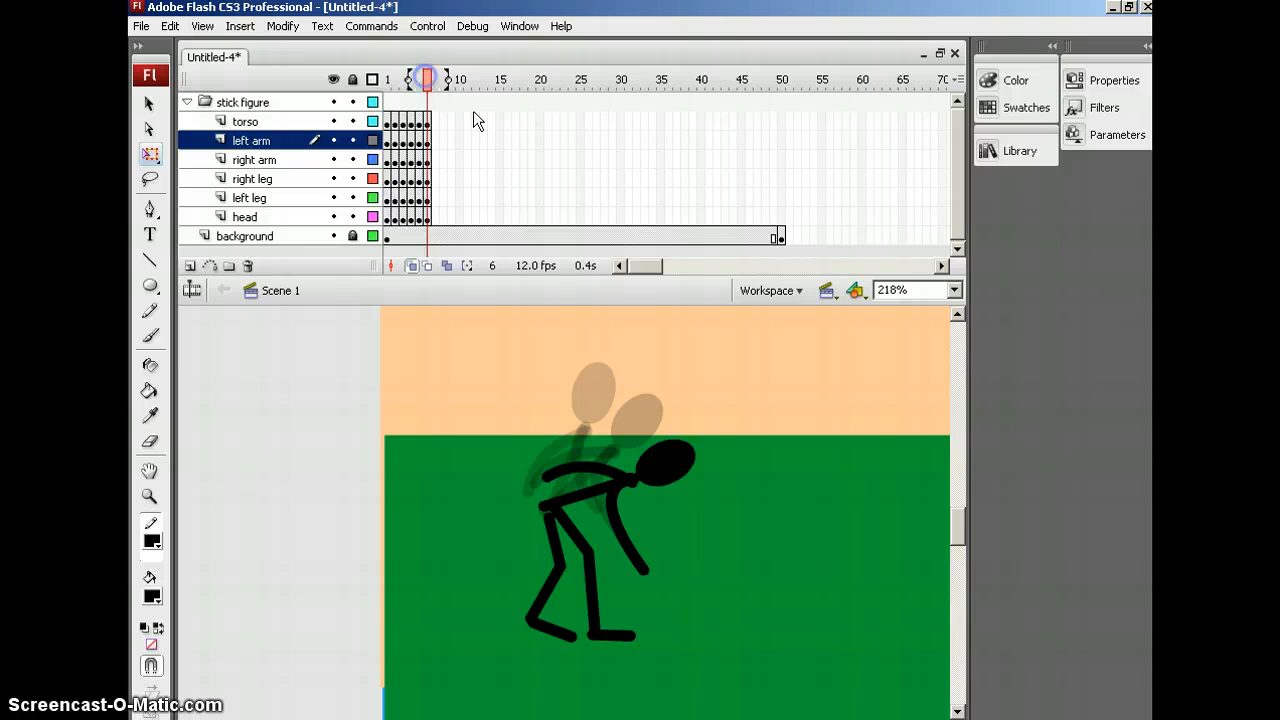
left_click(626, 515)
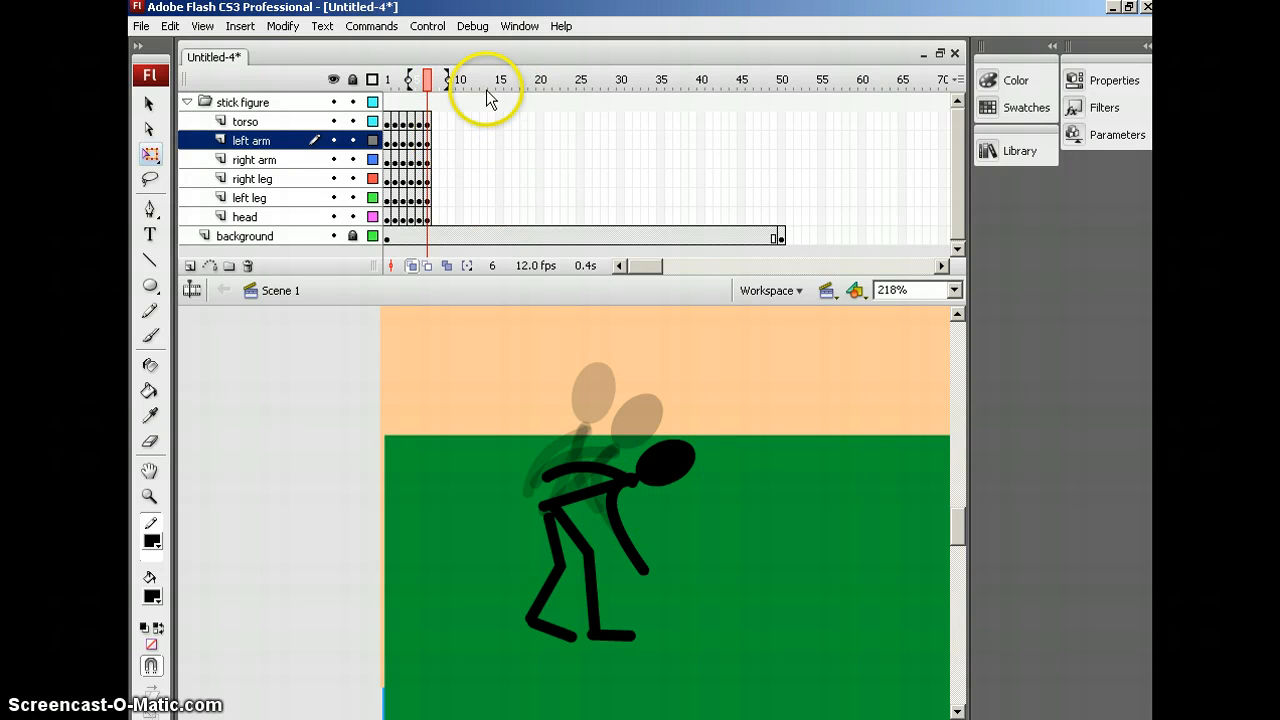
left_click_drag(430, 78, 424, 80)
Insert keyframes at frame 7 on all body-part layers and clear the selection.
left_click(436, 121)
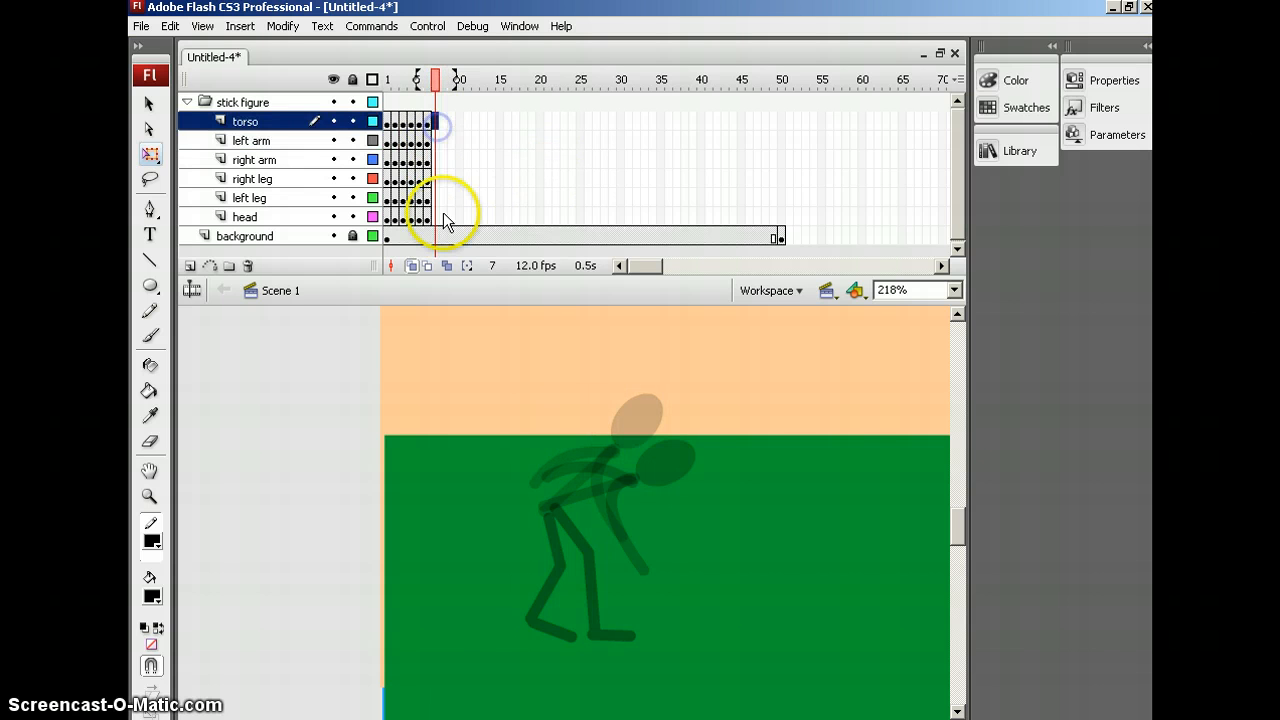
left_click(437, 217, "shift")
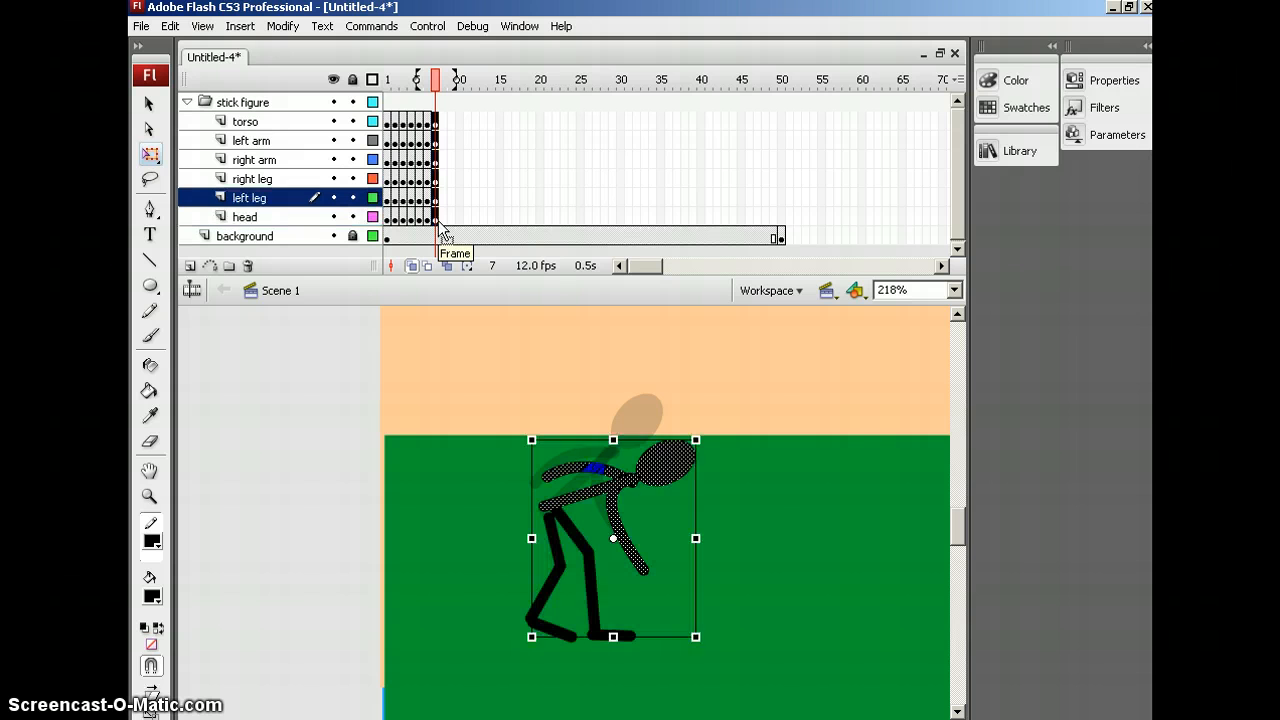
left_click(727, 483)
In frame 7, select the torso, both arms and head, move their transformation point to the hips, and rotate the torso to about horizontal.
left_click(628, 519)
left_click_drag(628, 519, 637, 557)
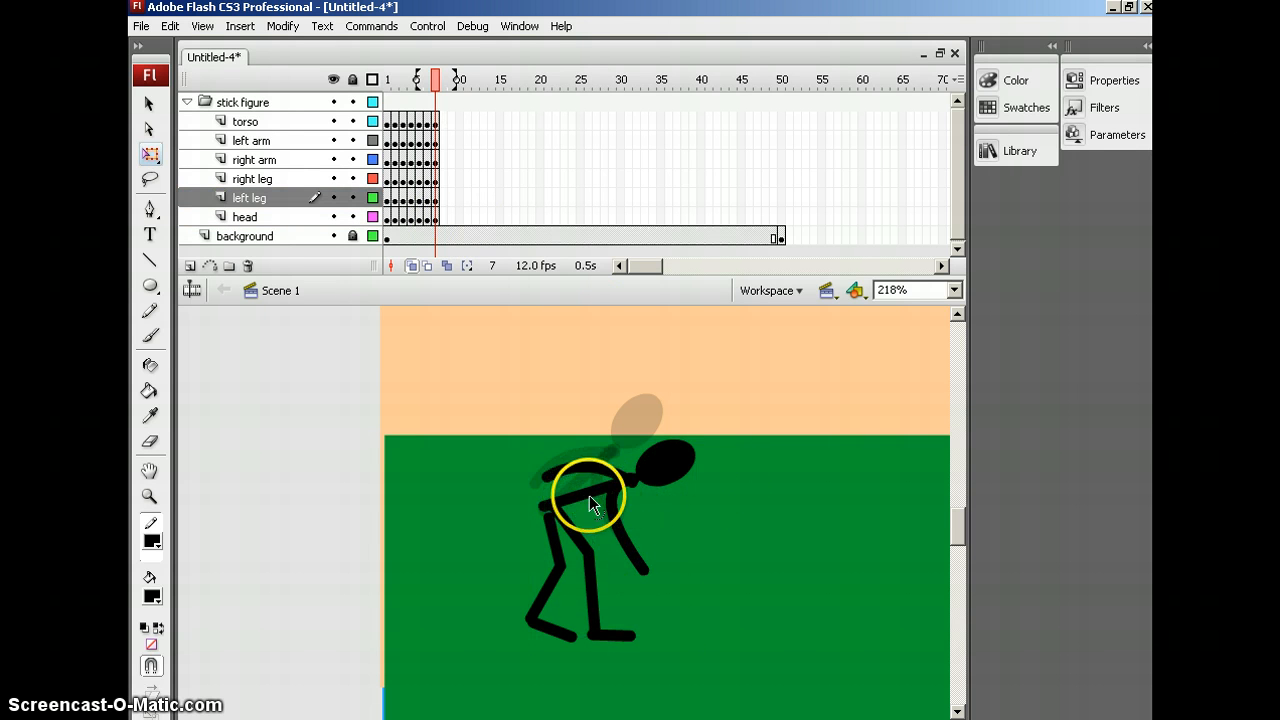
left_click(589, 494)
left_click(591, 468, "shift")
left_click(632, 548, "shift")
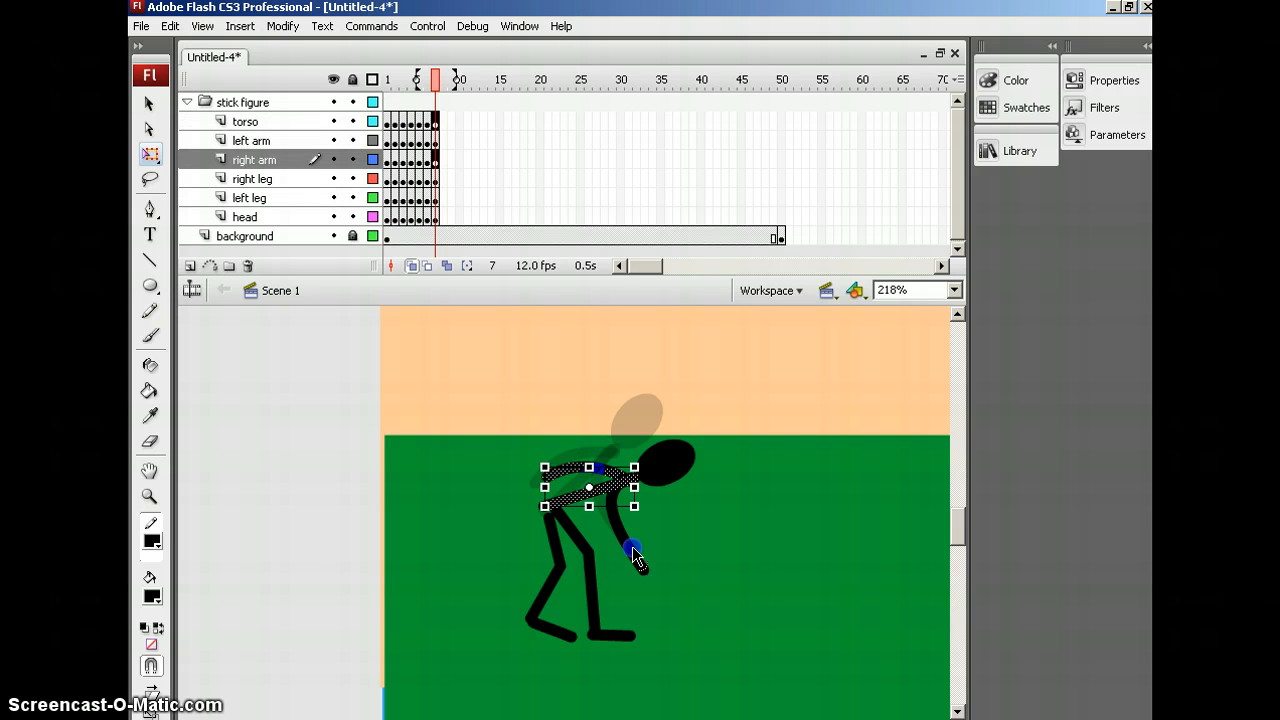
left_click(666, 475, "shift")
left_click_drag(620, 506, 560, 500)
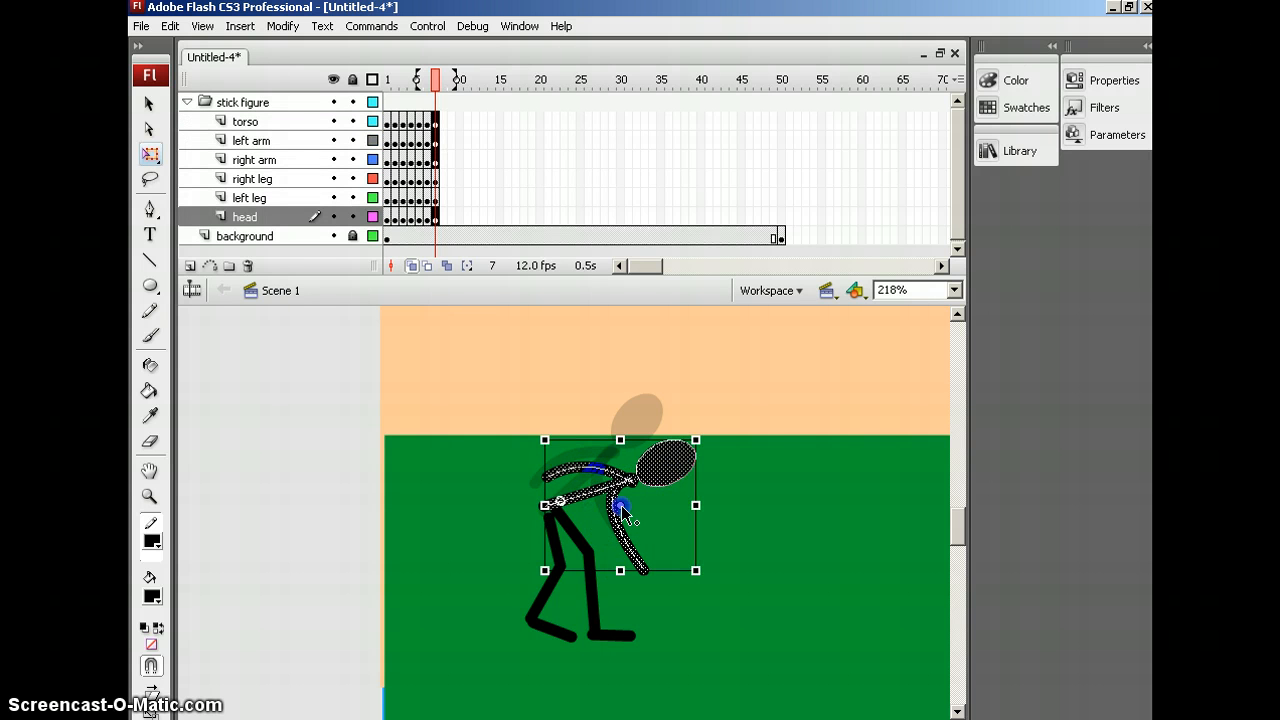
left_click_drag(705, 435, 736, 469)
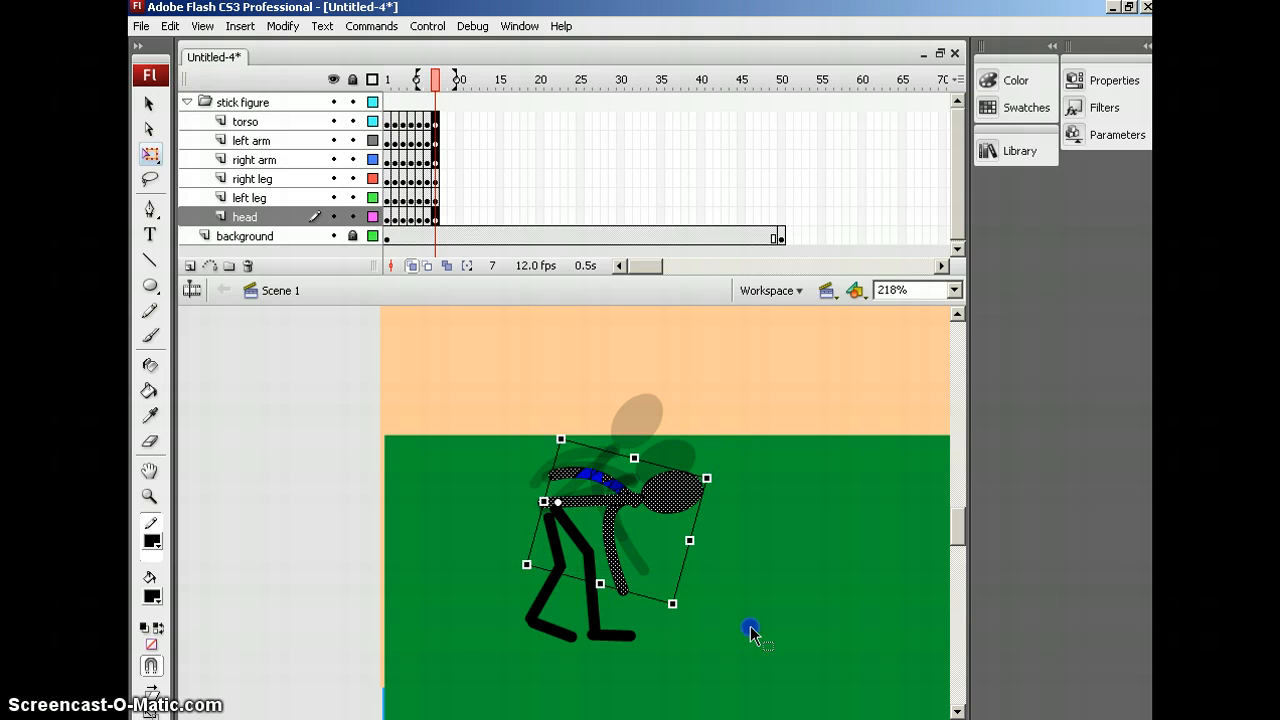
In frame 7, move the left arm's transformation point to the shoulder and rotate the arm forward.
left_click(752, 635)
left_click(622, 591)
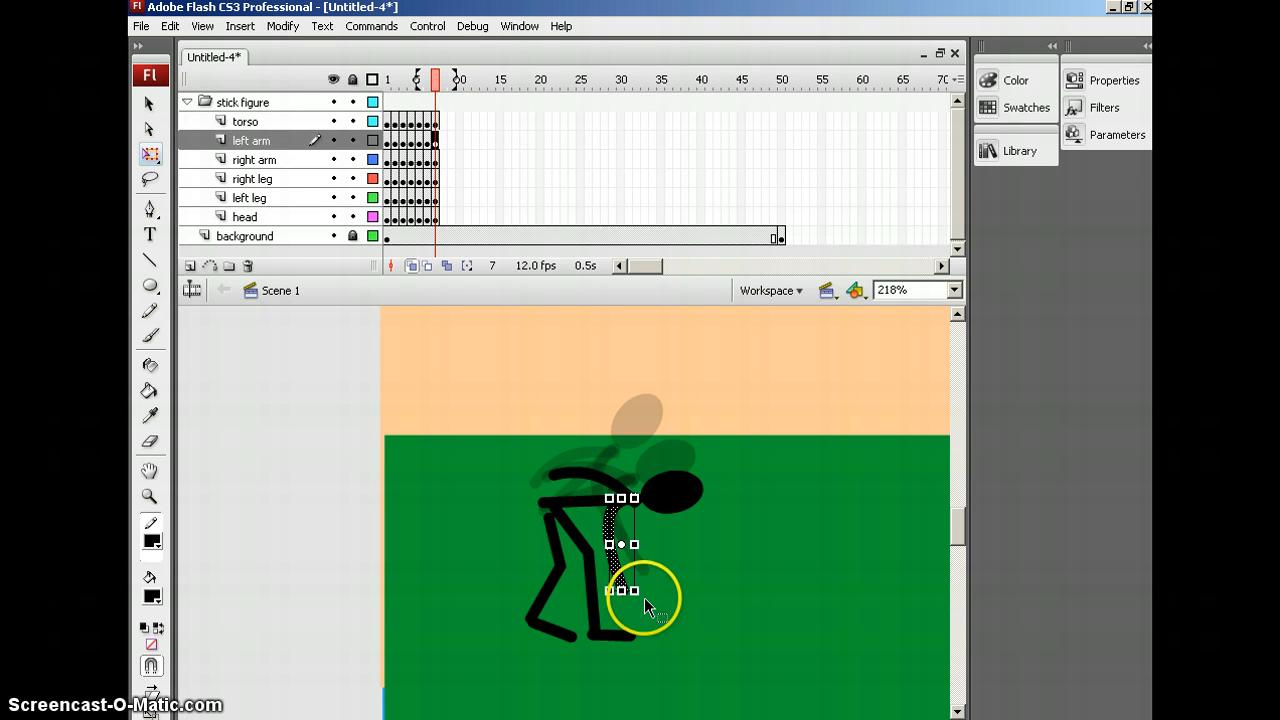
left_click_drag(621, 544, 621, 508)
left_click_drag(643, 600, 670, 590)
left_click(703, 609)
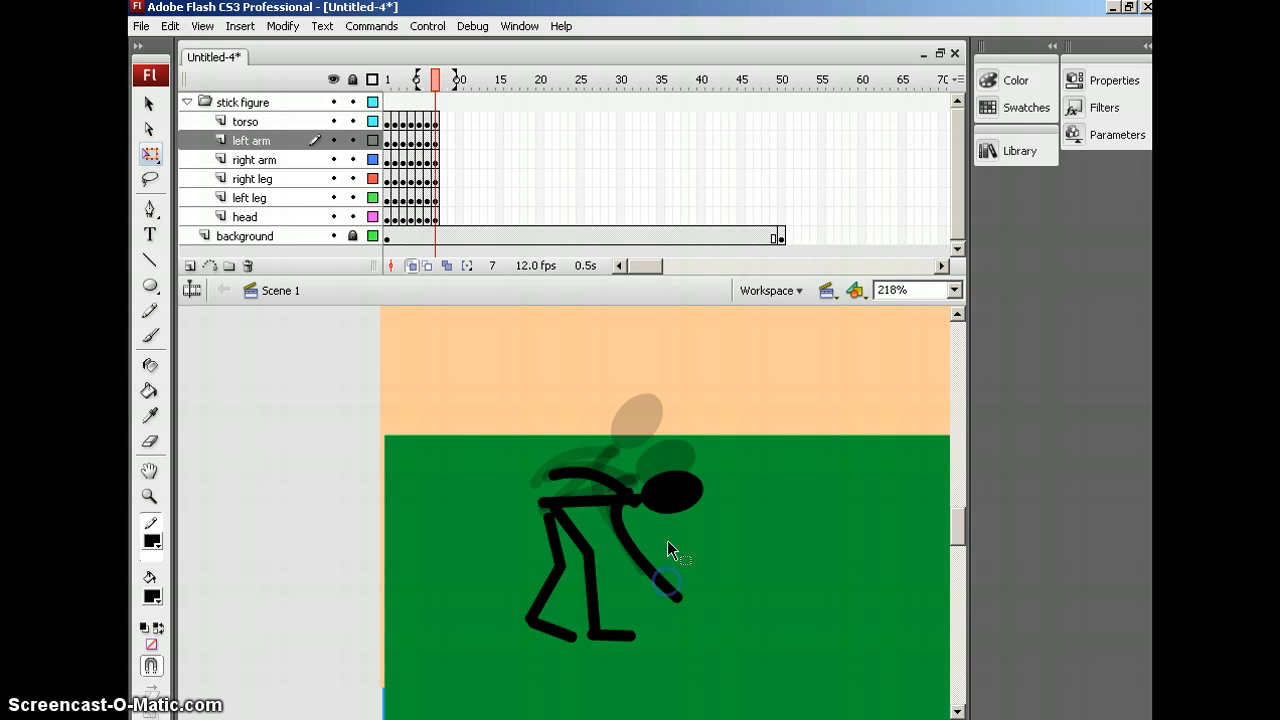
In frame 7, rotate the torso, right arm and head further down about the hips, and pull the left arm's upper end onto the lowered shoulder.
left_click(598, 499)
left_click(597, 477, "shift")
left_click(679, 495, "shift")
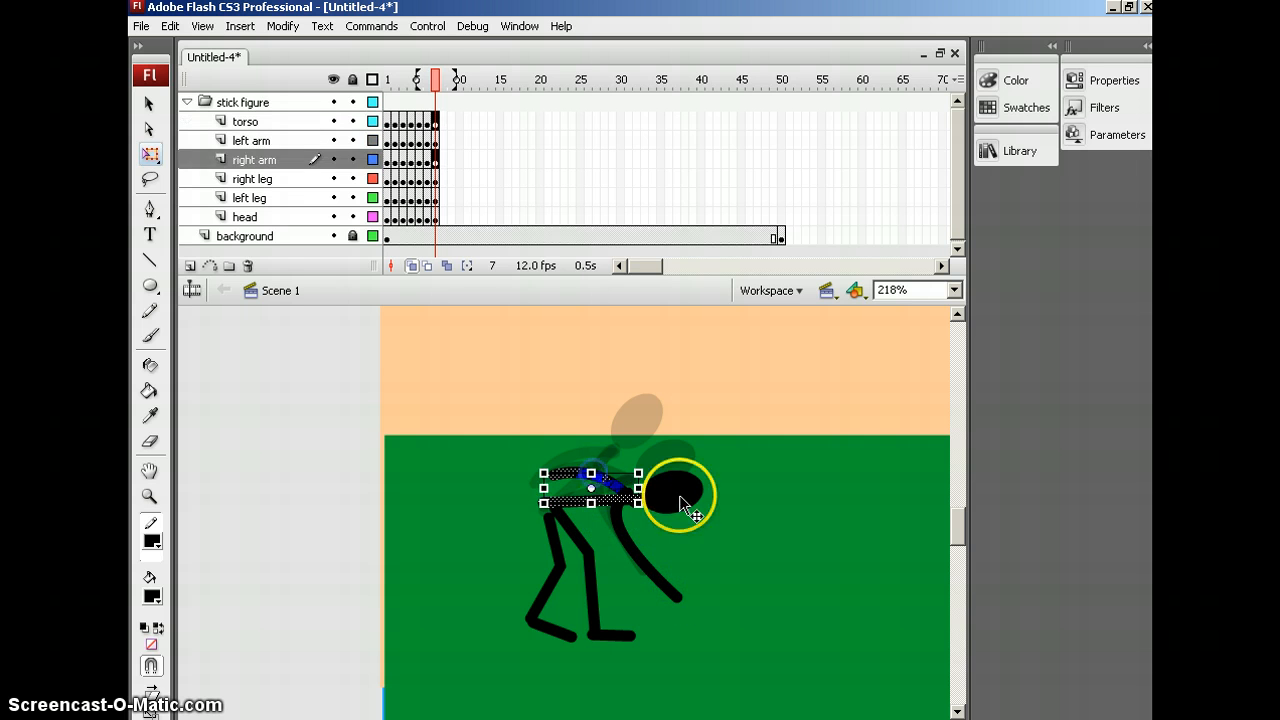
left_click_drag(623, 492, 565, 503)
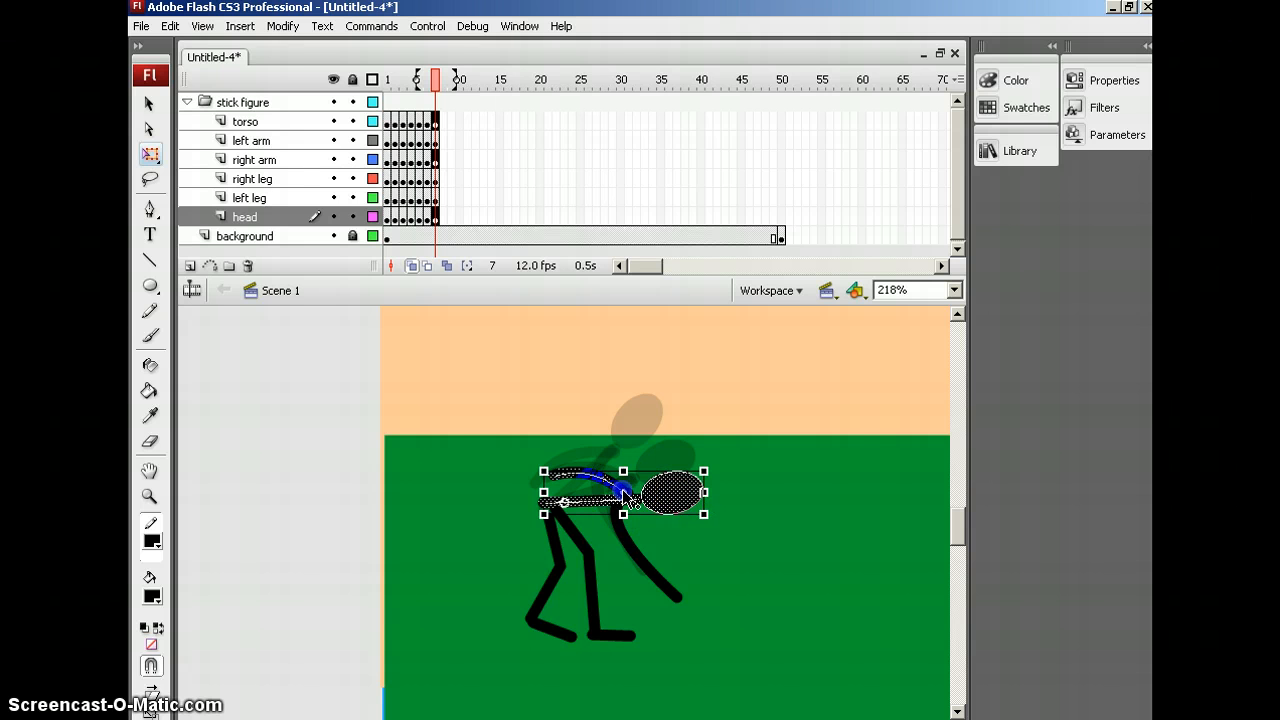
left_click_drag(711, 457, 726, 495)
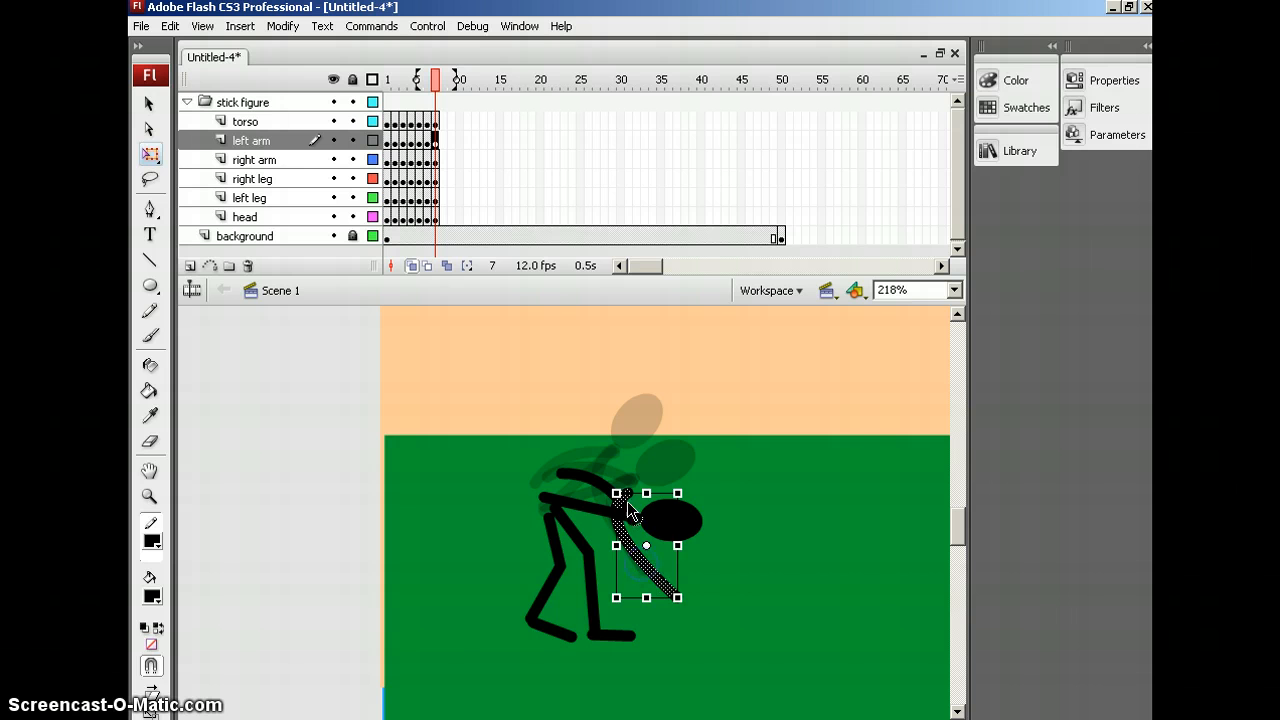
left_click(655, 478)
left_click_drag(631, 491, 623, 536)
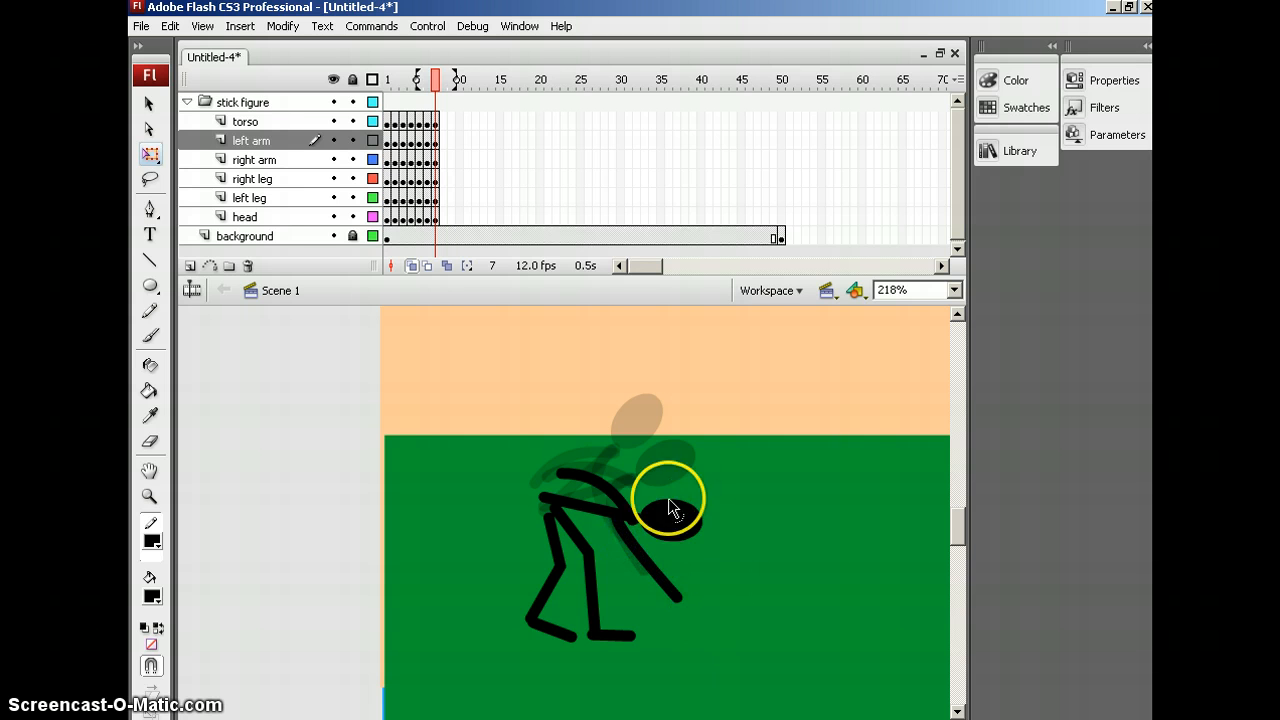
In frame 7, select both legs and shorten them slightly from their upper end, then clear the selection.
left_click(568, 528)
left_click(557, 553)
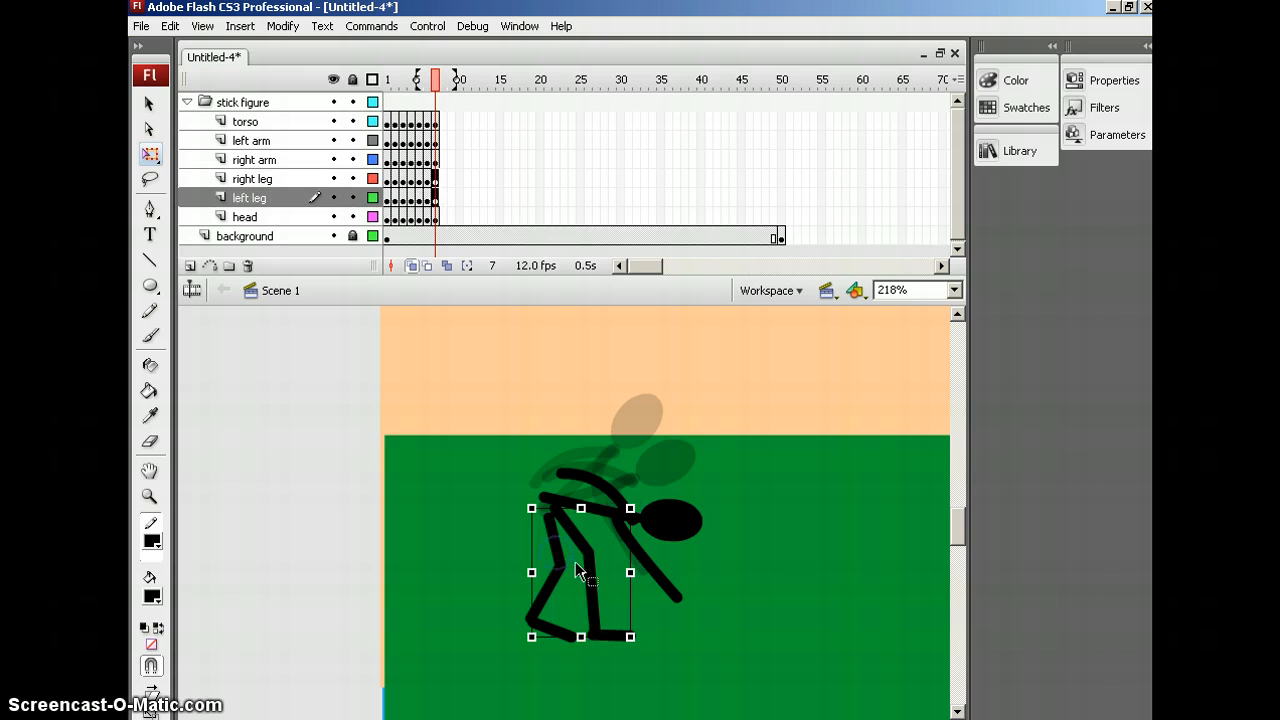
left_click_drag(581, 509, 582, 525)
left_click(509, 517)
In frame 7, pull the torso's hip end down onto the tops of the lowered legs.
left_click(553, 510)
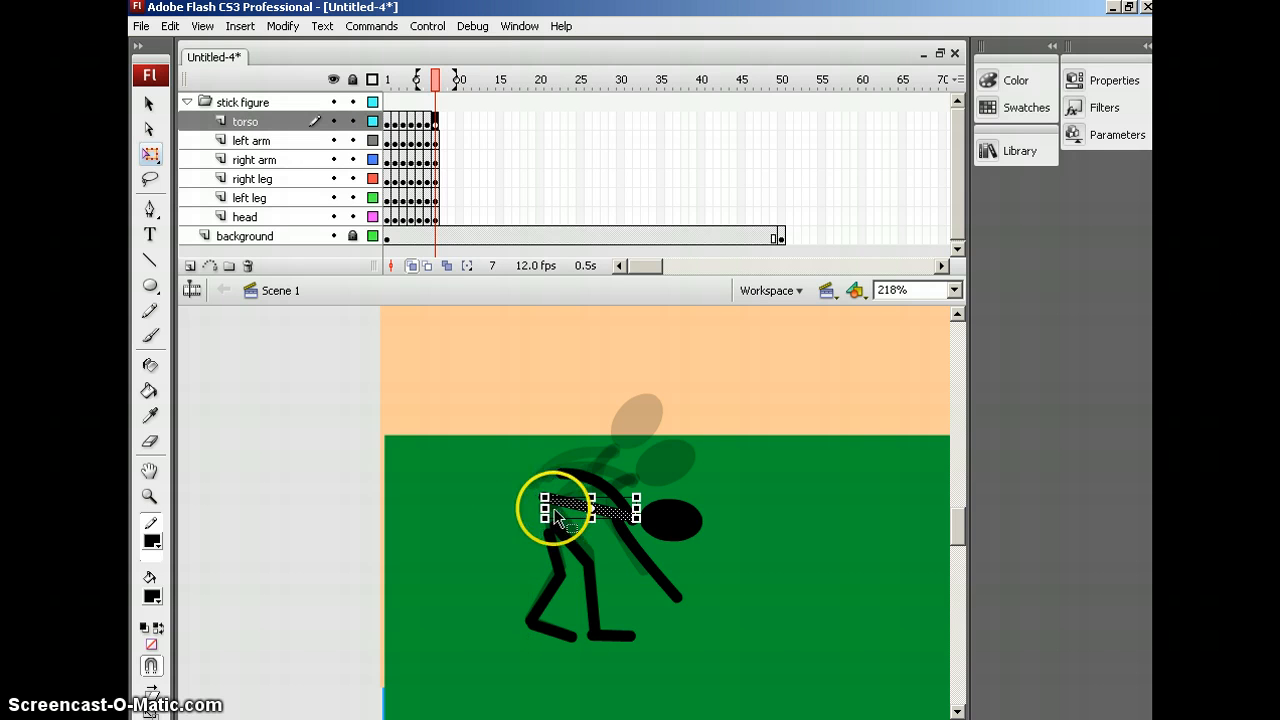
left_click(504, 483)
left_click(588, 508)
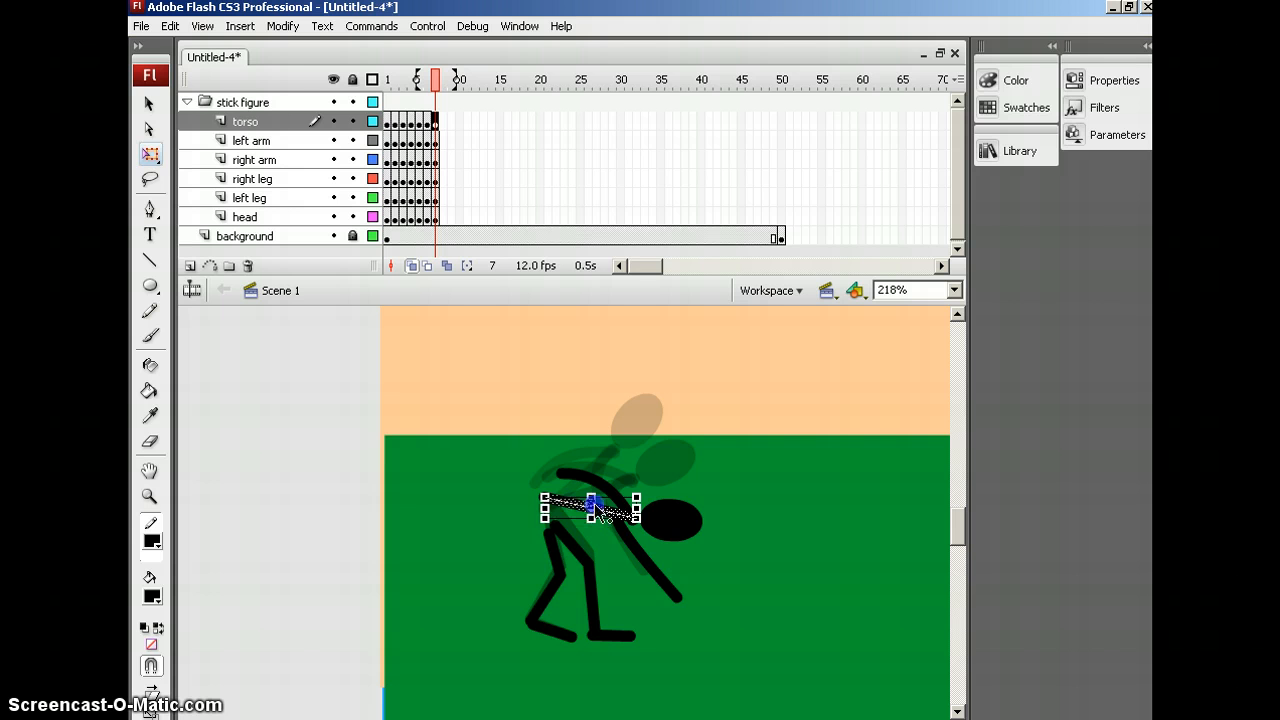
left_click(509, 478)
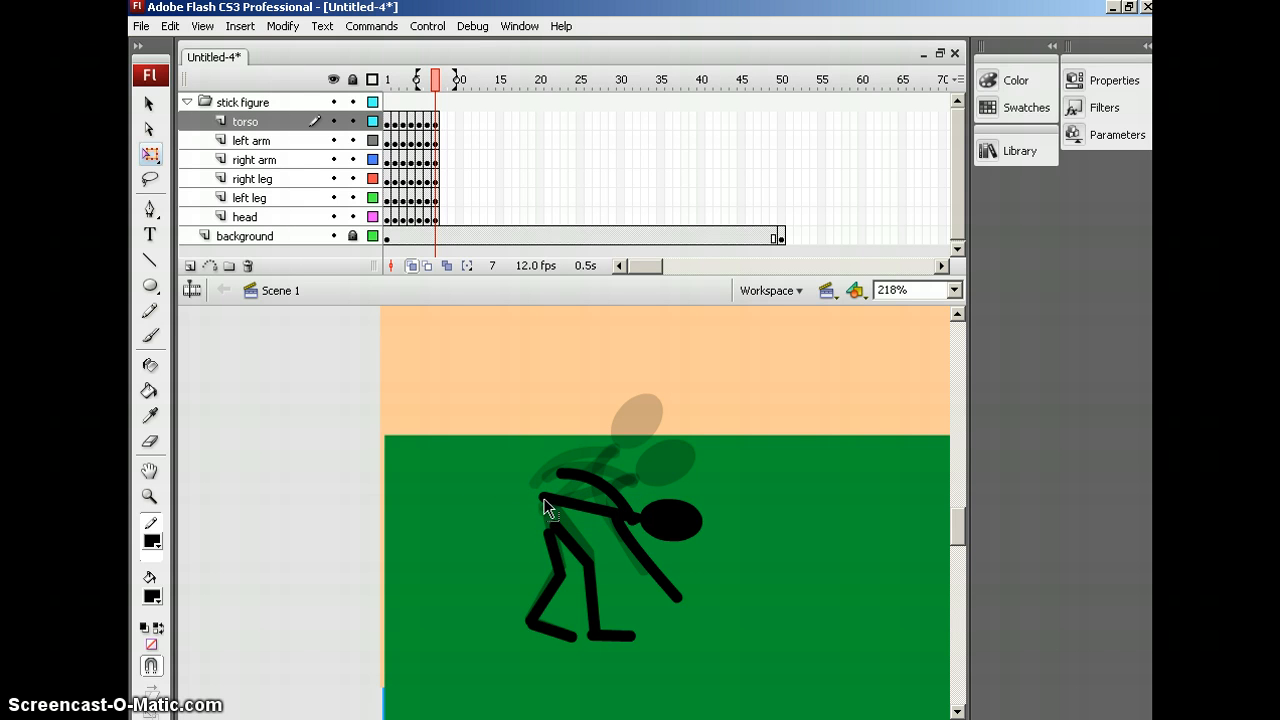
left_click_drag(554, 531, 555, 531)
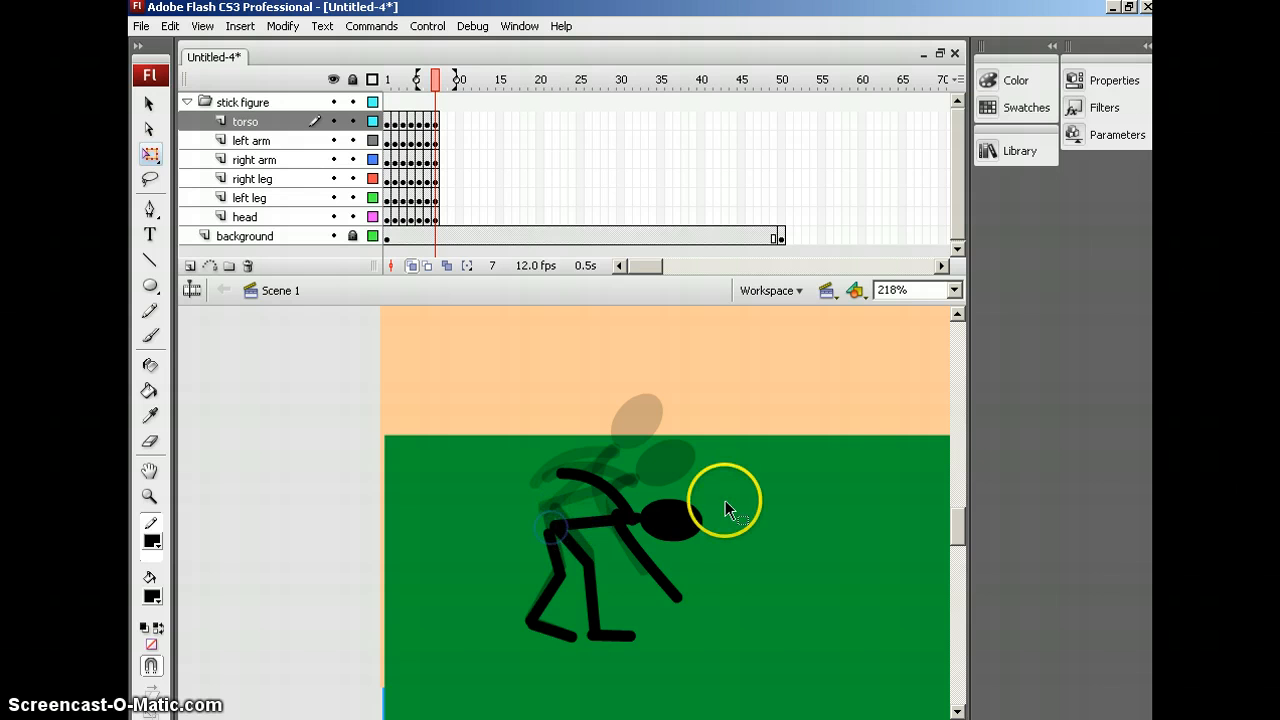
Turn off onion skinning and set the stage zoom to Show Frame.
left_click(440, 80)
key("Return")
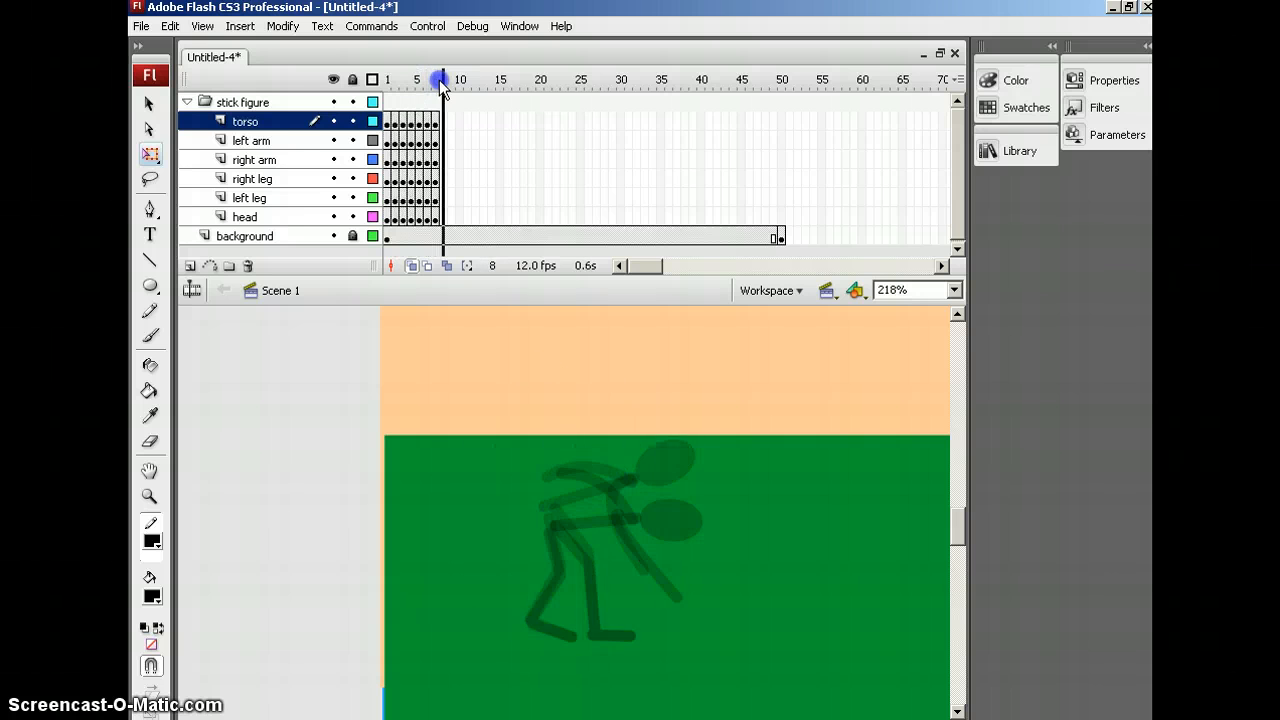
left_click(437, 82)
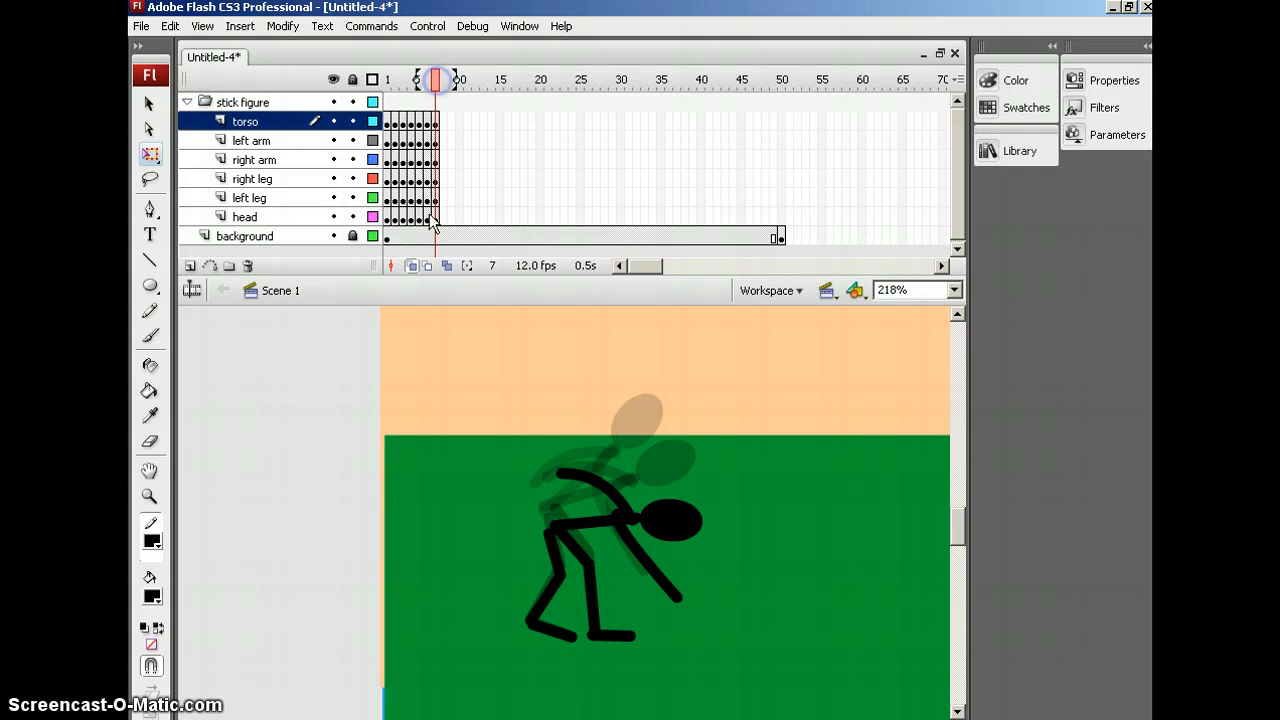
left_click(412, 265)
left_click(433, 82)
key("Return")
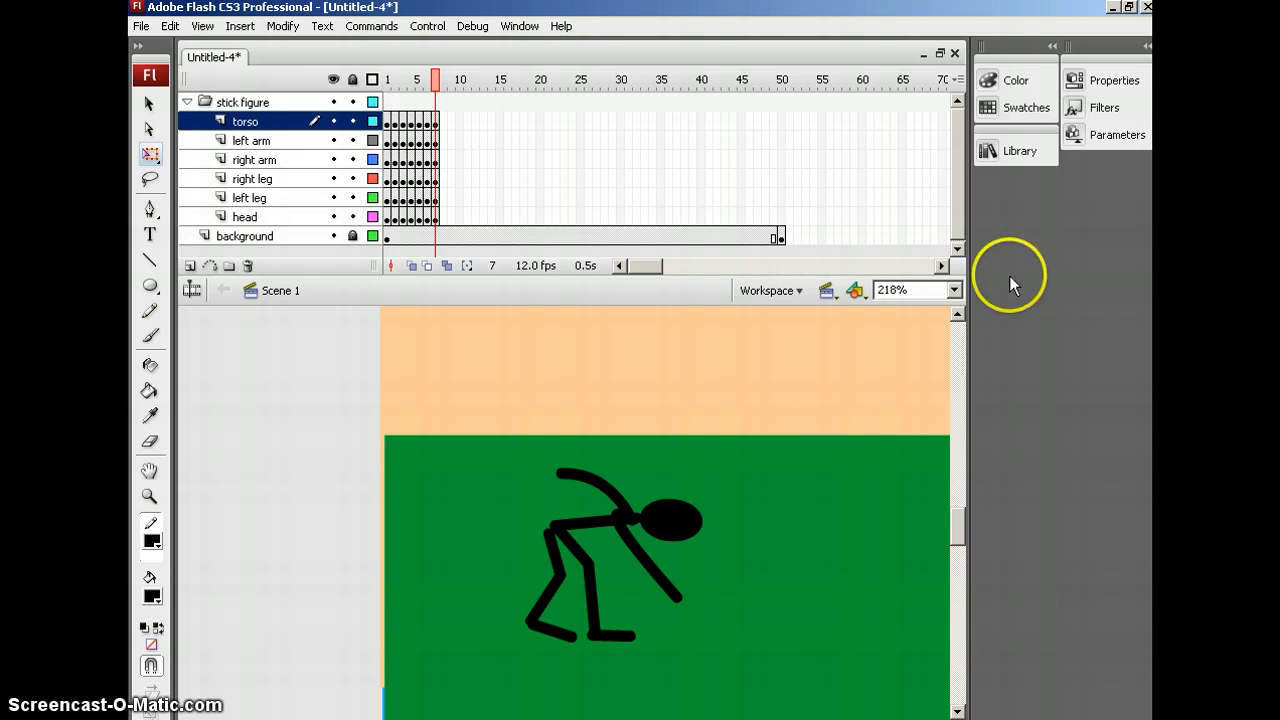
left_click(955, 291)
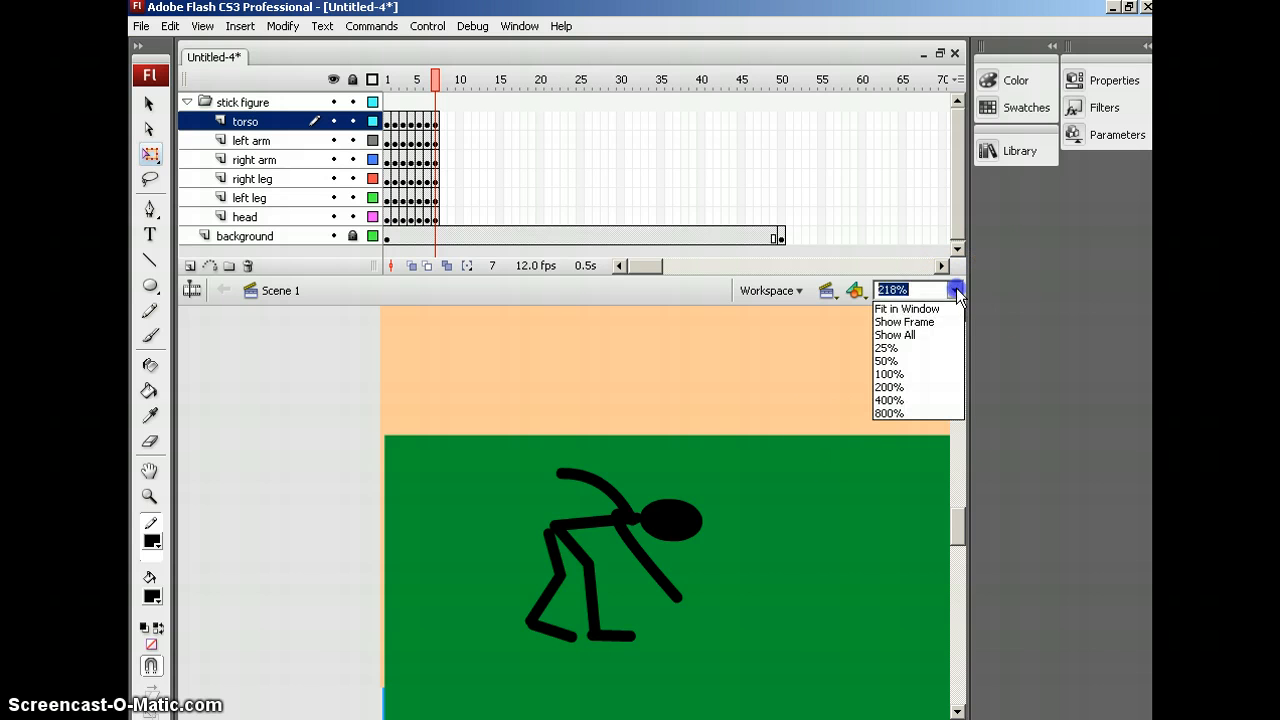
left_click(906, 323)
Step backward and forward through the frames up to frame 7 to review the stick figure's running and bending motion.
left_click(431, 80)
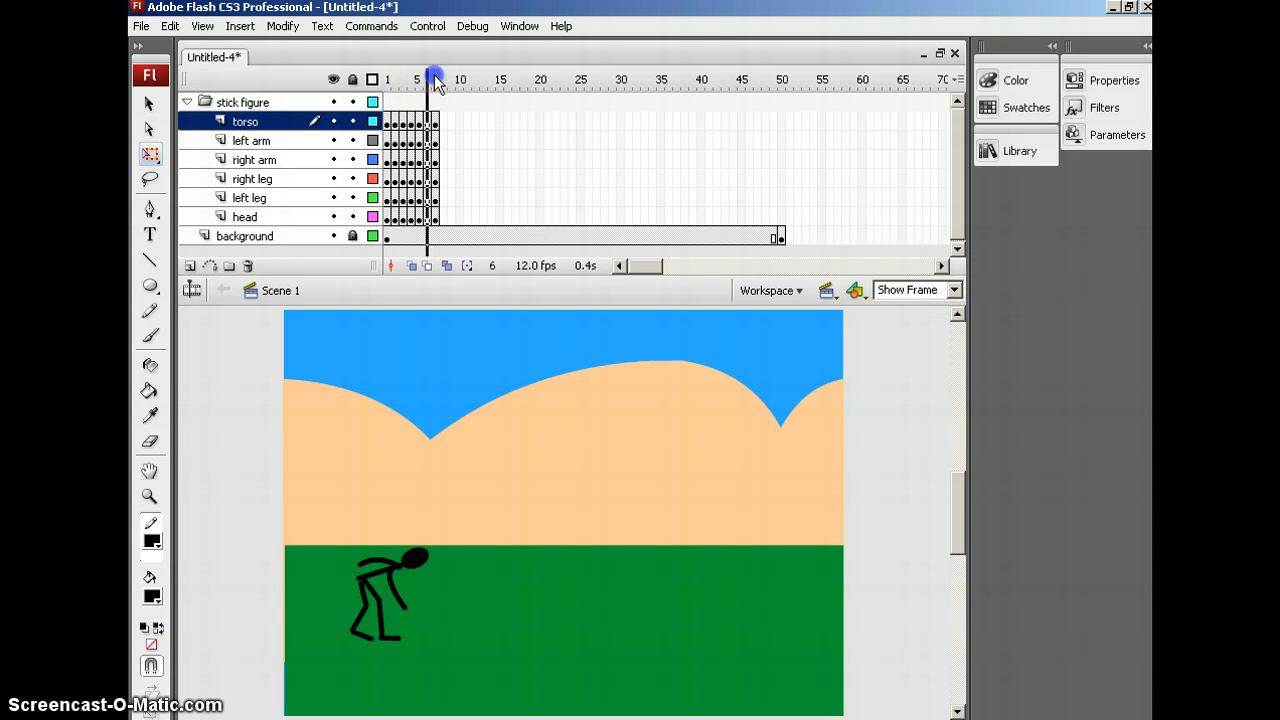
key("comma")
key("comma")
key("comma")
key("comma")
key("comma")
key("period")
key("period")
key("period")
key("period")
key("period")
left_click(436, 80)
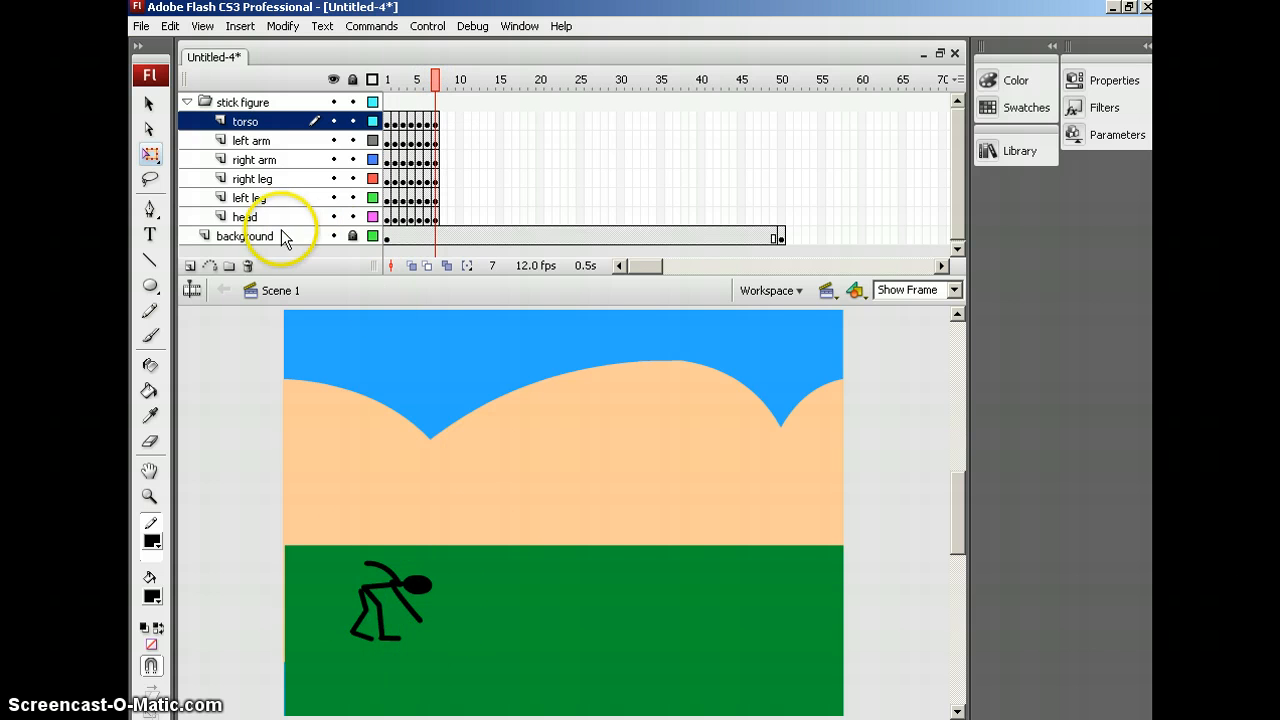
Unlock the background layer and try to draw a small black oval on it near the figure's lowered hand in frame 7.
left_click(352, 236)
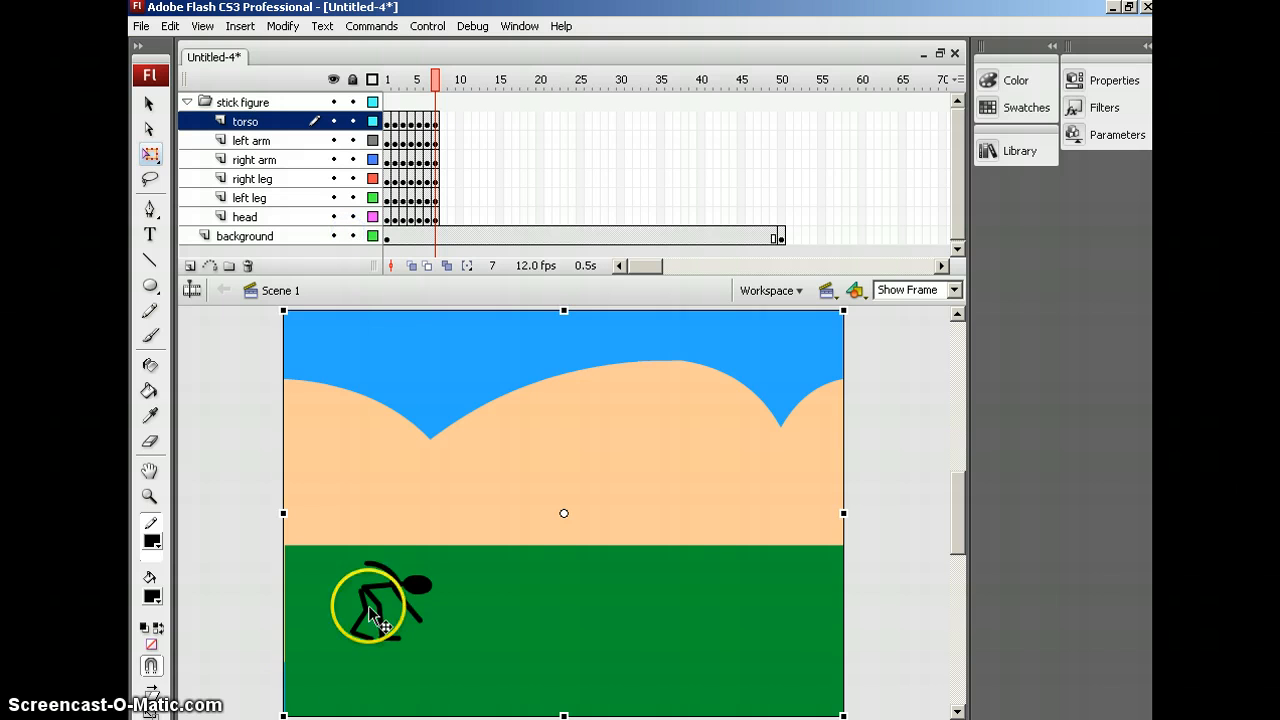
left_click(150, 288)
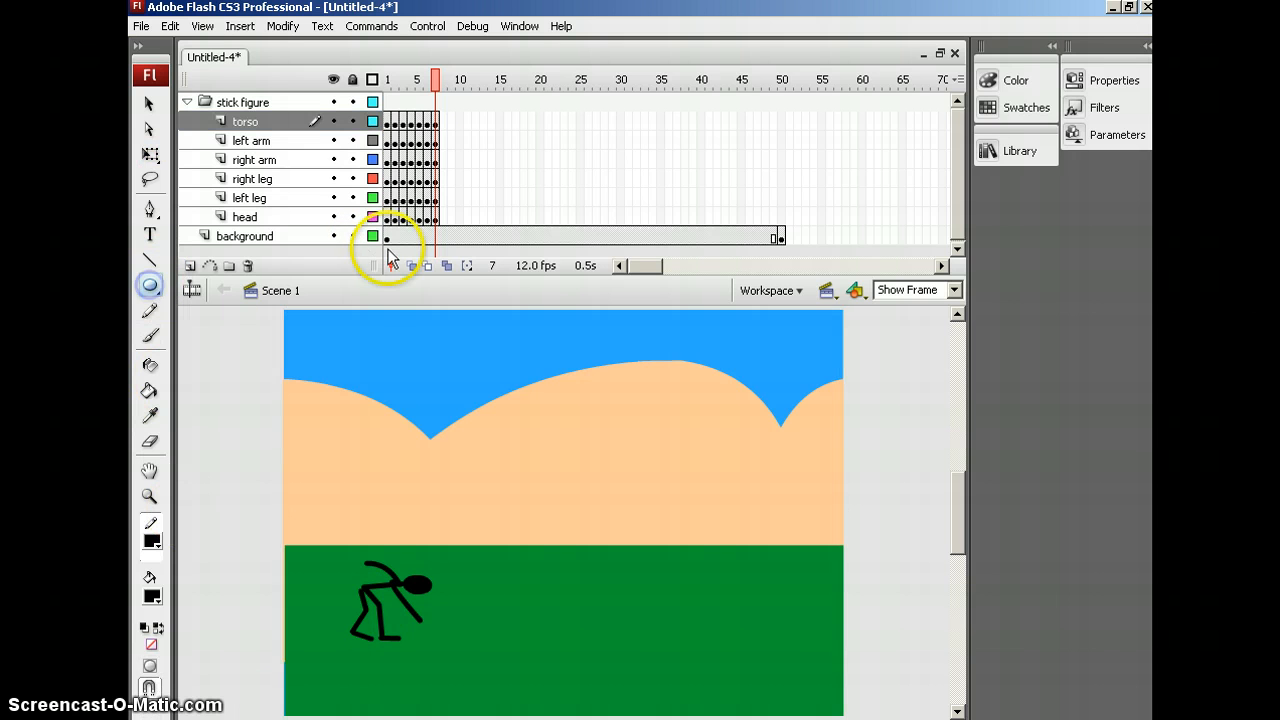
left_click(388, 238)
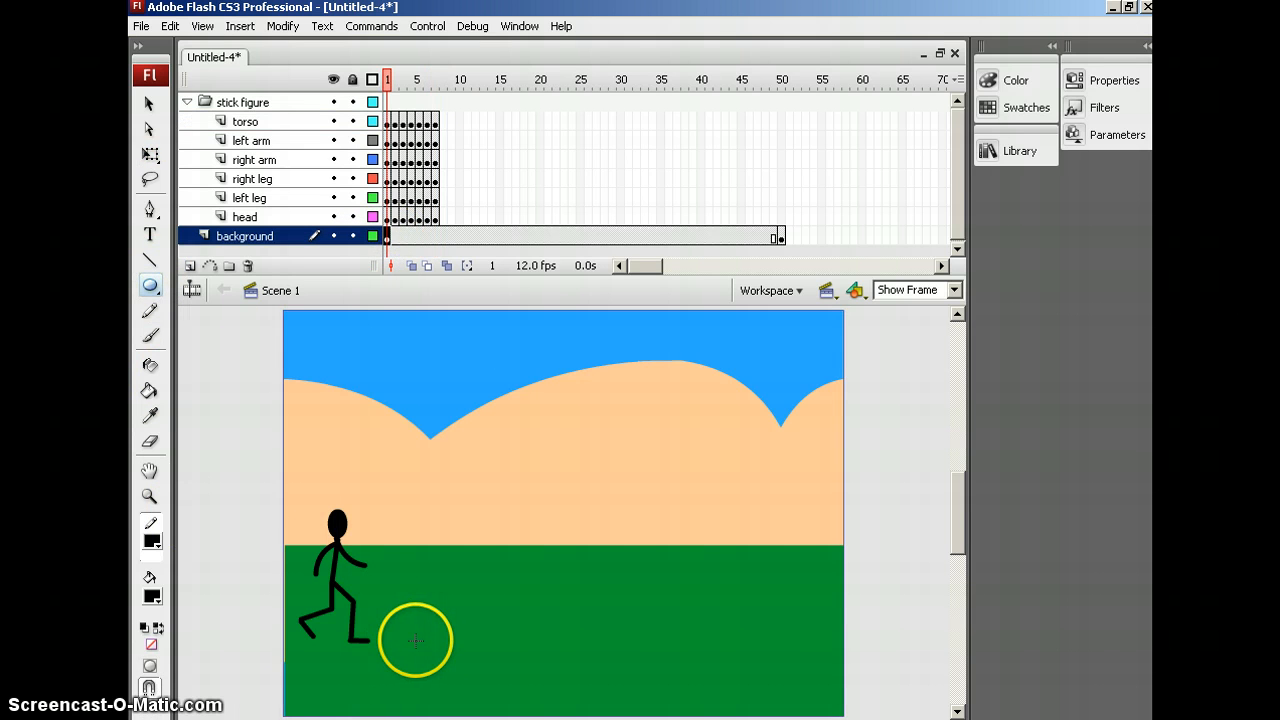
left_click_drag(388, 84, 423, 632)
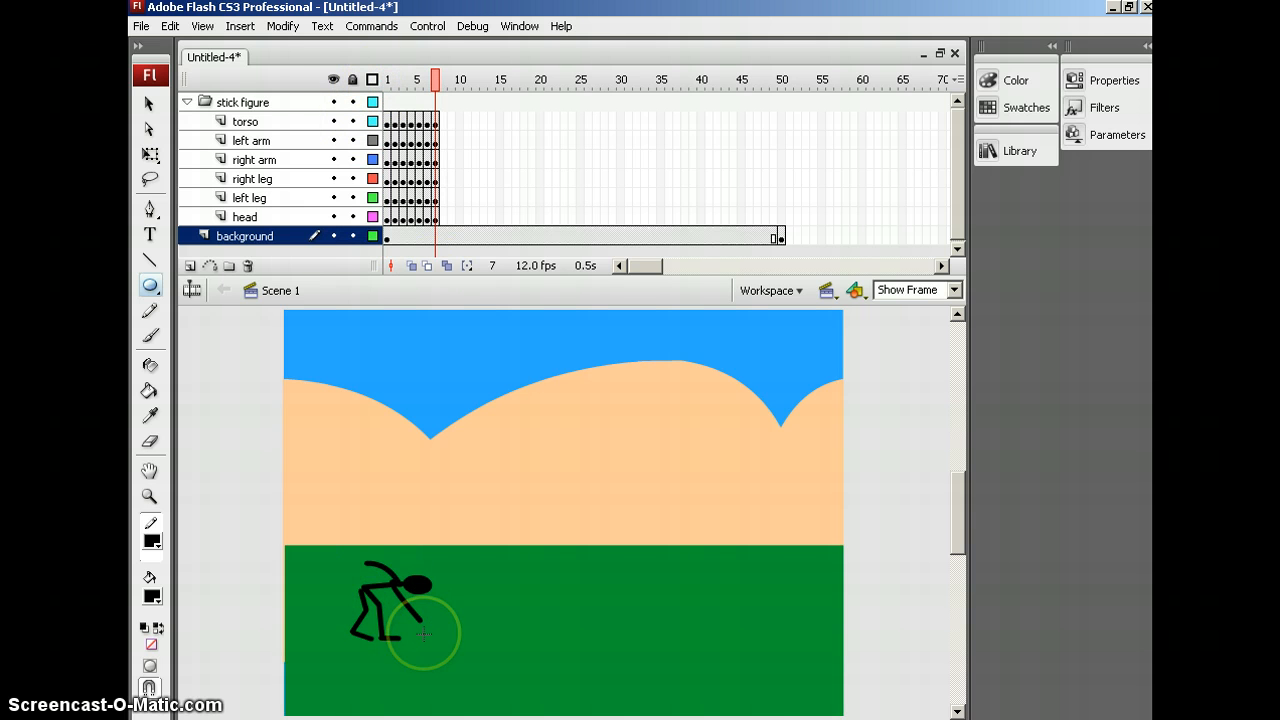
left_click(152, 603)
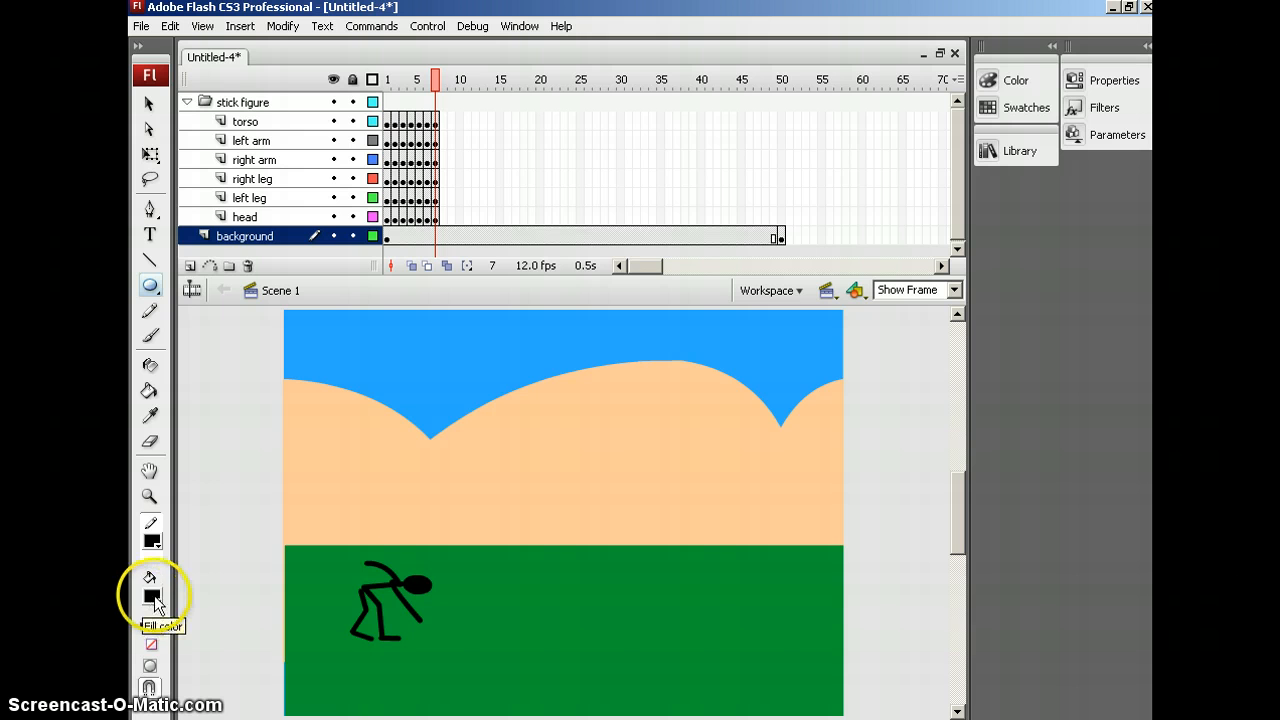
left_click_drag(423, 638, 423, 638)
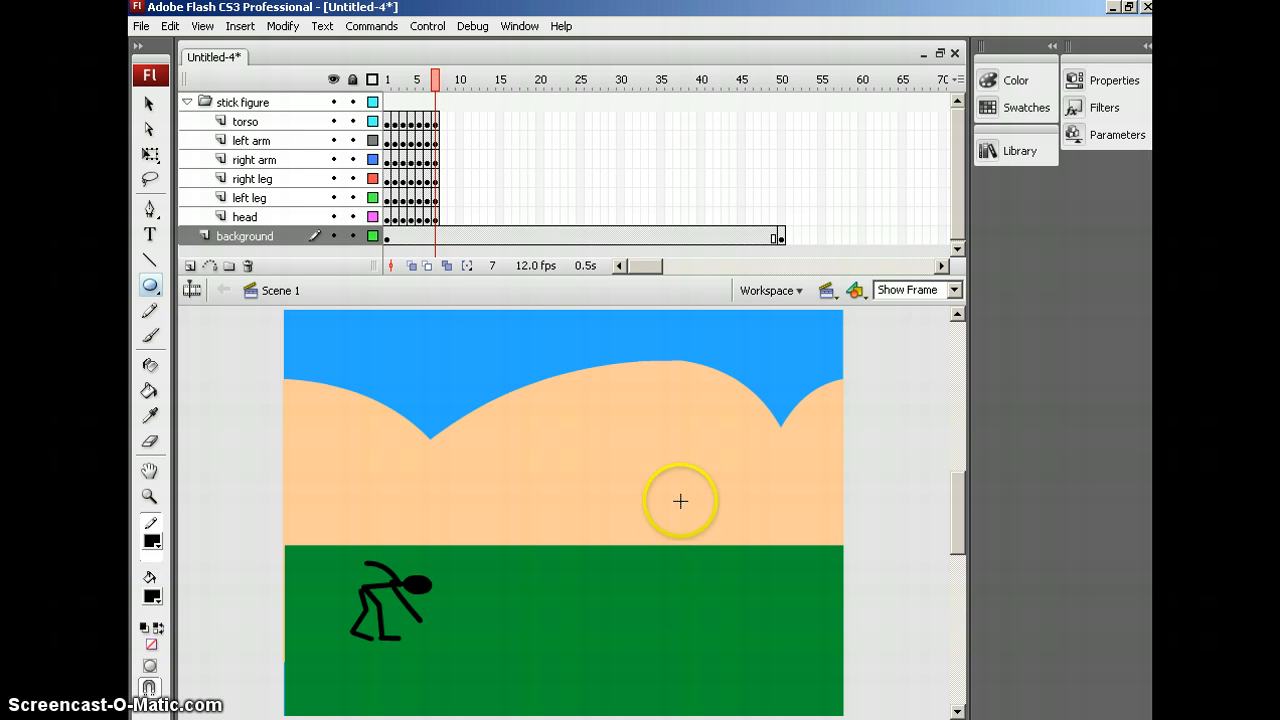
Try to draw the small oval on the background layer at frame 1, check the layer's visibility, and reselect its first frame.
left_click(390, 243)
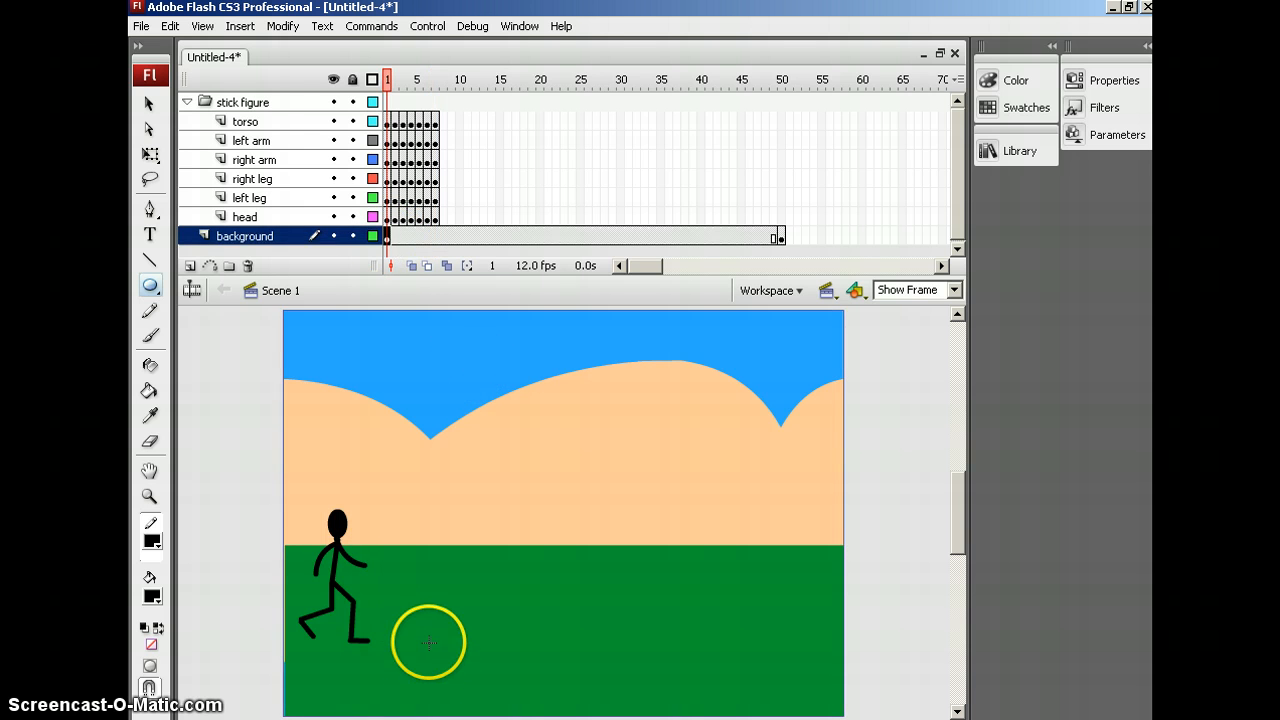
left_click(430, 647)
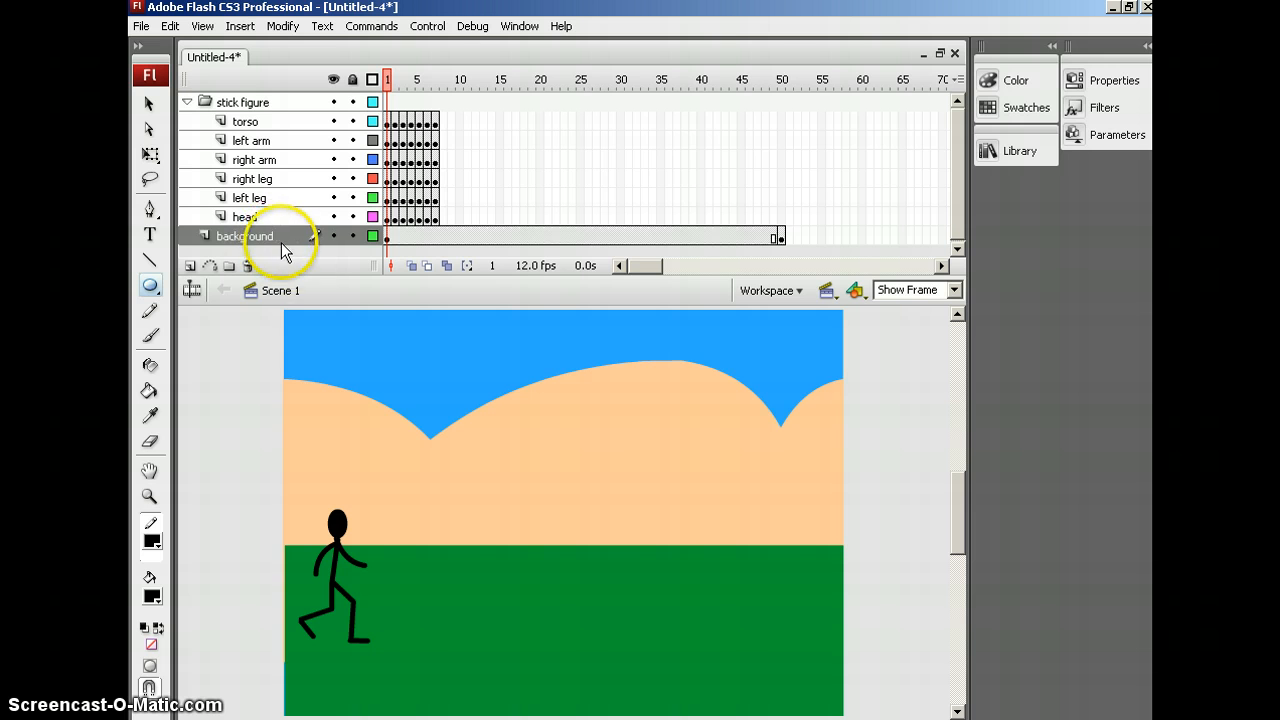
left_click(333, 236)
left_click(333, 236)
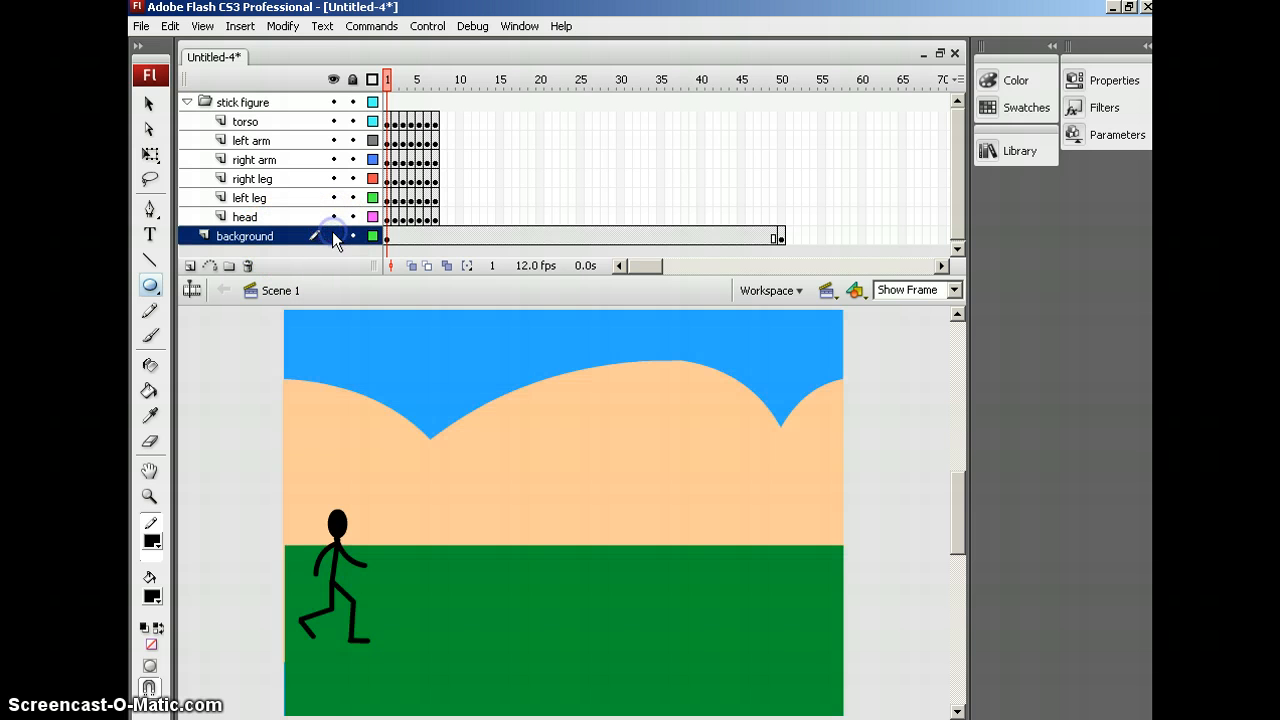
left_click(390, 238)
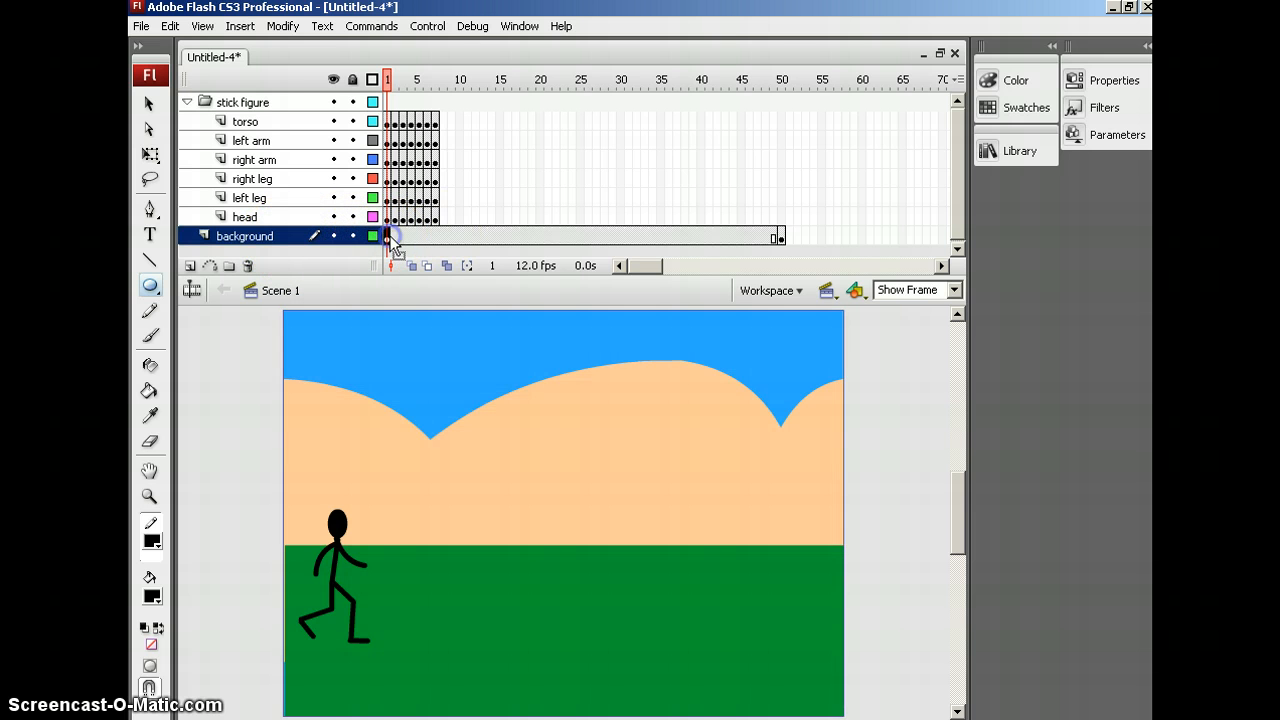